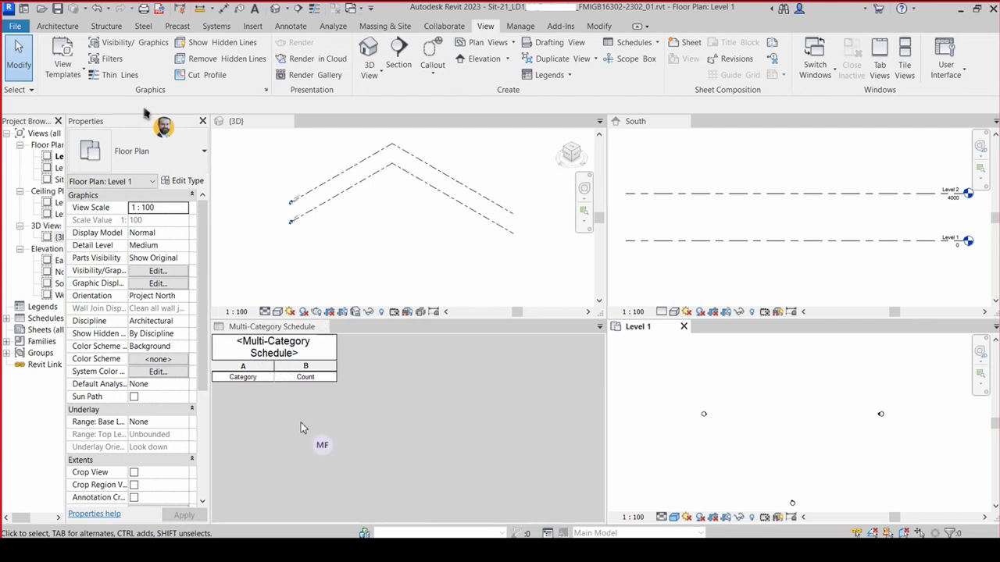
- Open the Architecture tools and start then cancel a wall, leaving no walls
left_click(75, 29)
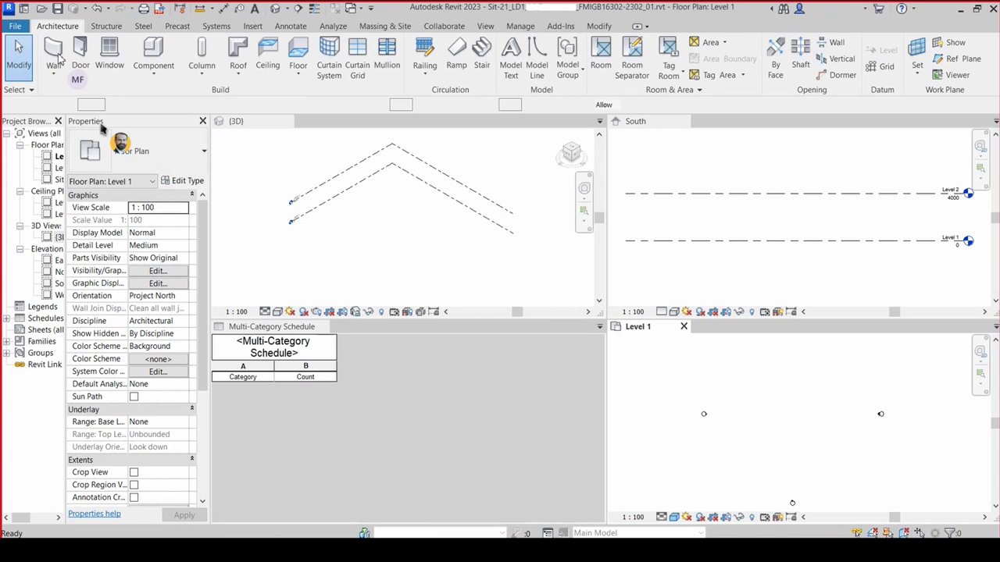
left_click(53, 56)
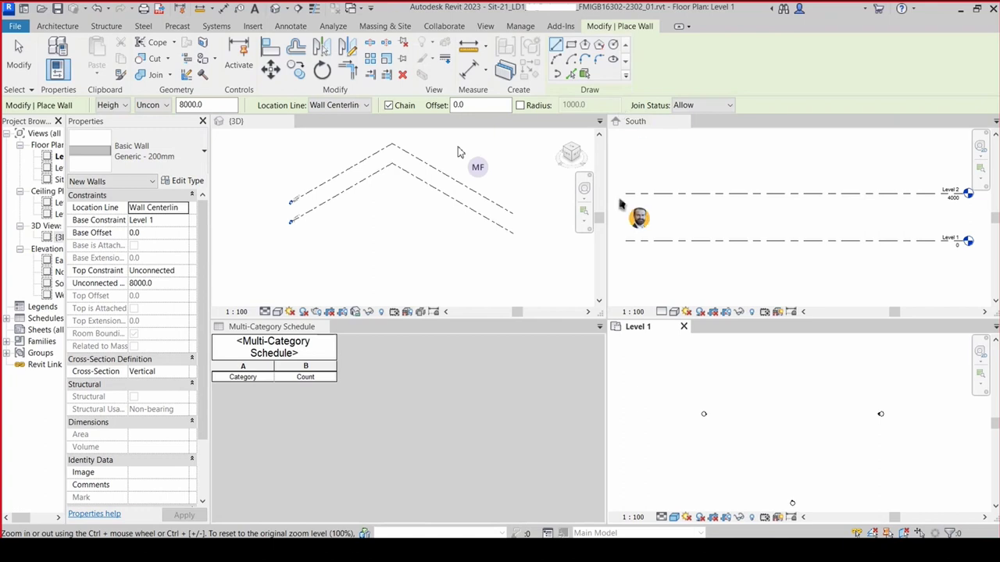
key("Escape")
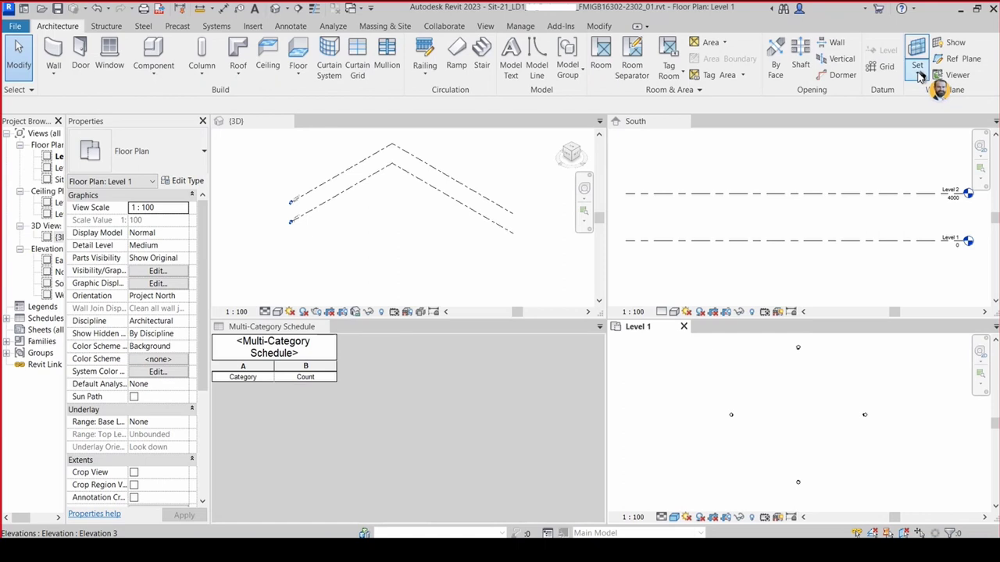
- Show the Level 1 work plane grid and select it to view its 2000.0 spacing
left_click(919, 76)
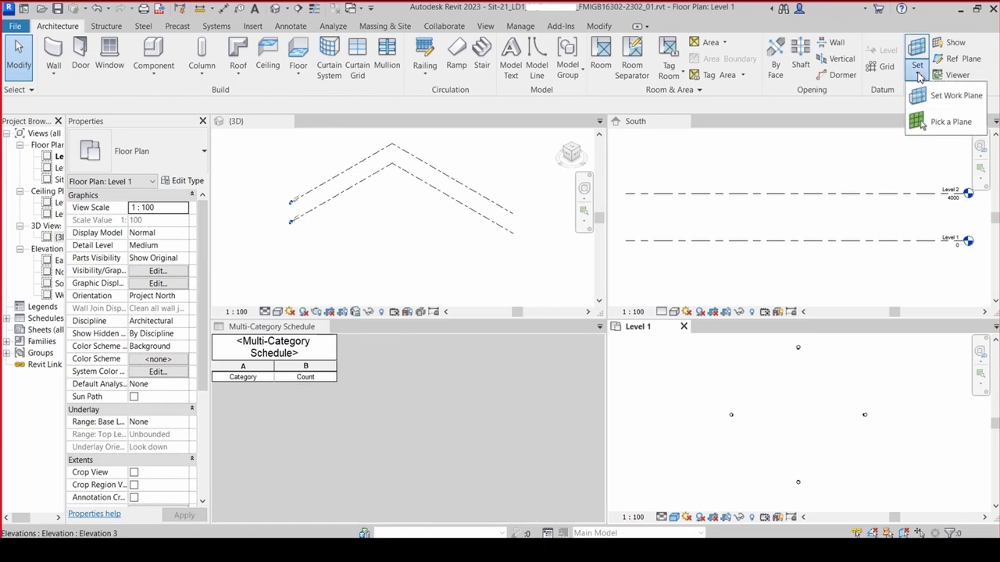
left_click(953, 45)
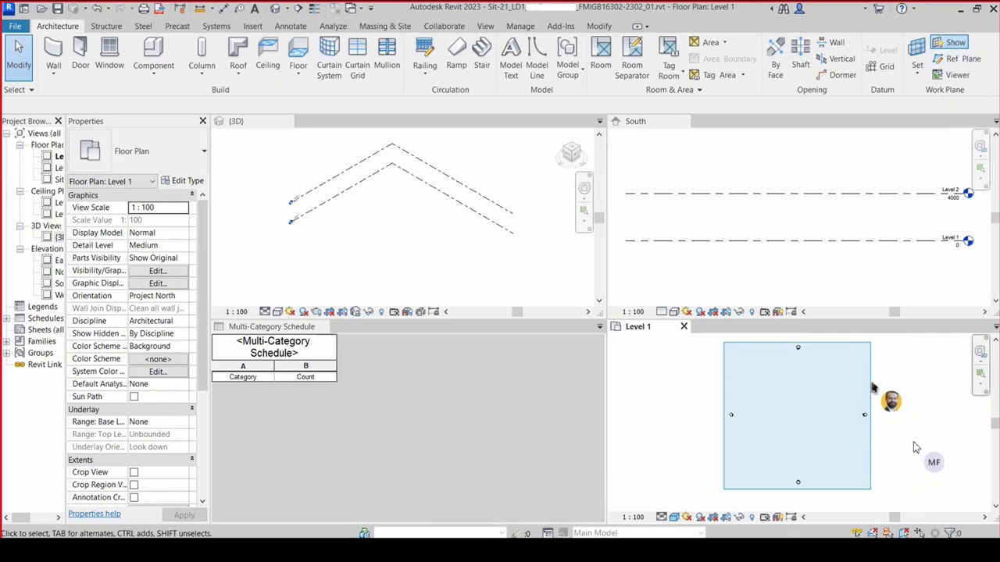
left_click(872, 382)
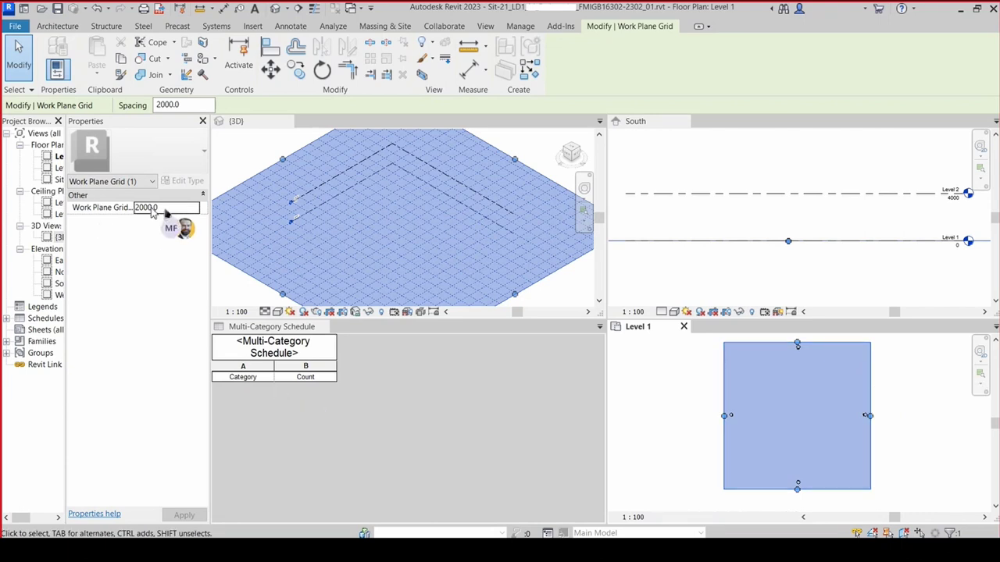
- Change the work plane grid spacing to 1000.0 and deselect the grid
left_click(152, 208)
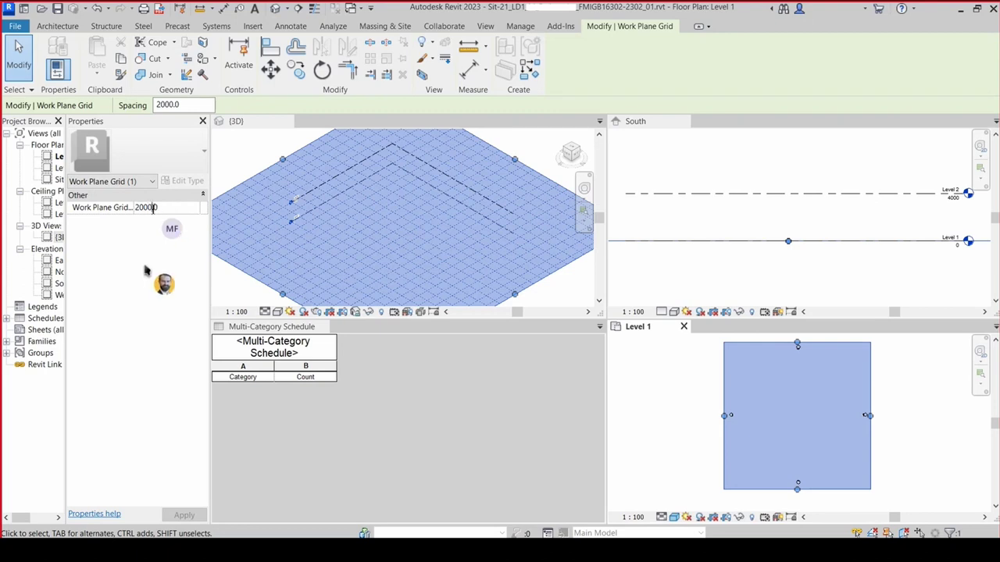
left_click(147, 209)
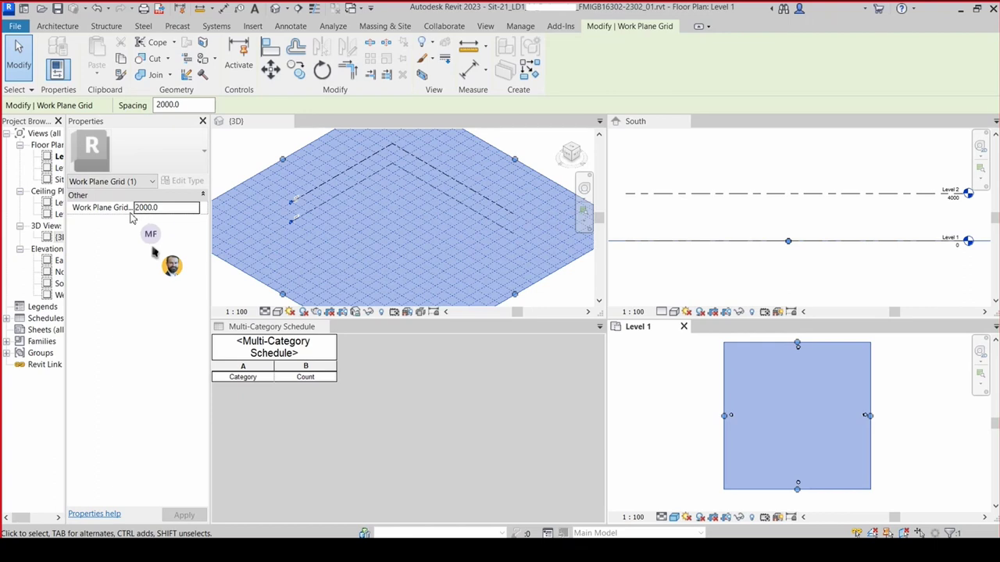
type("1m")
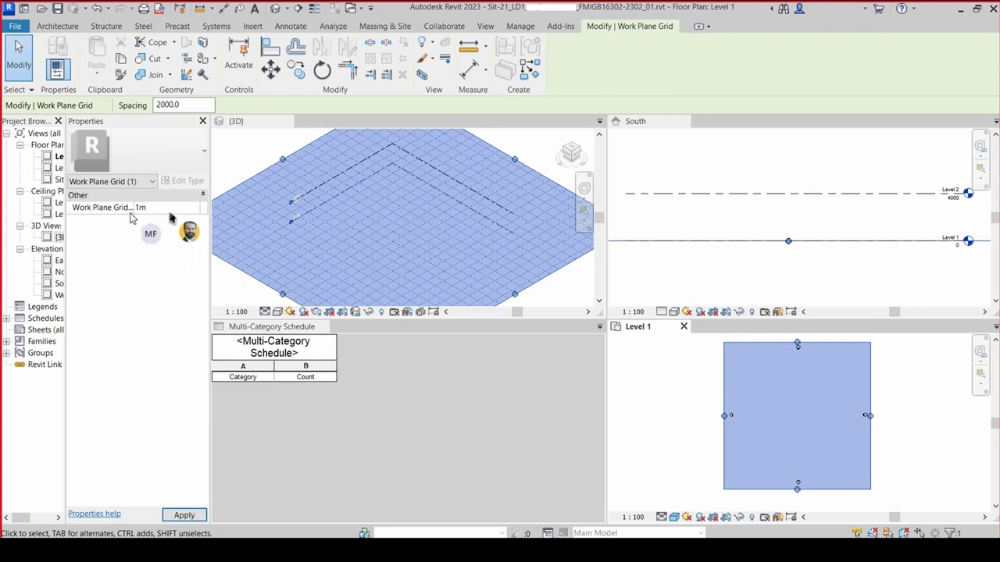
key("Return")
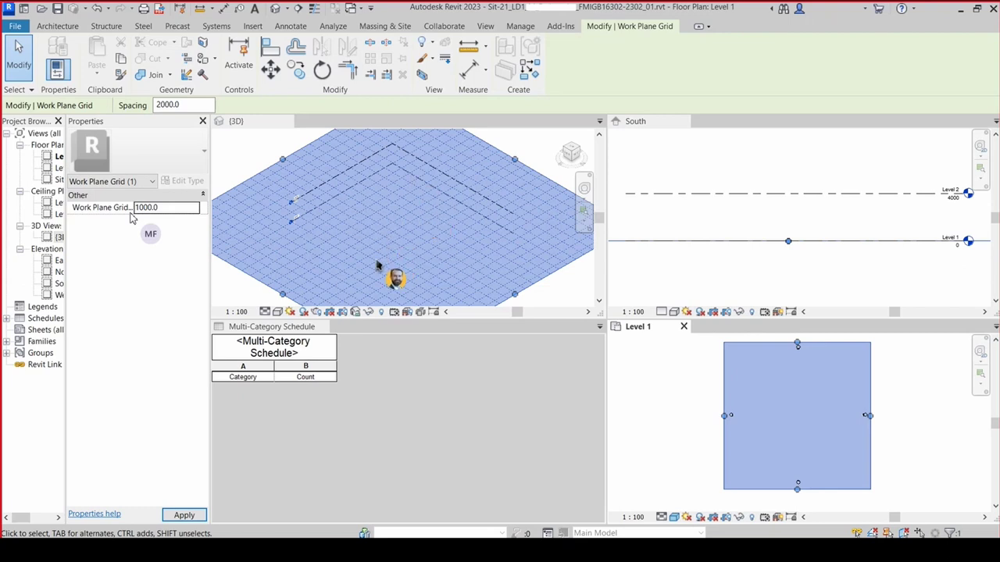
left_click(676, 464)
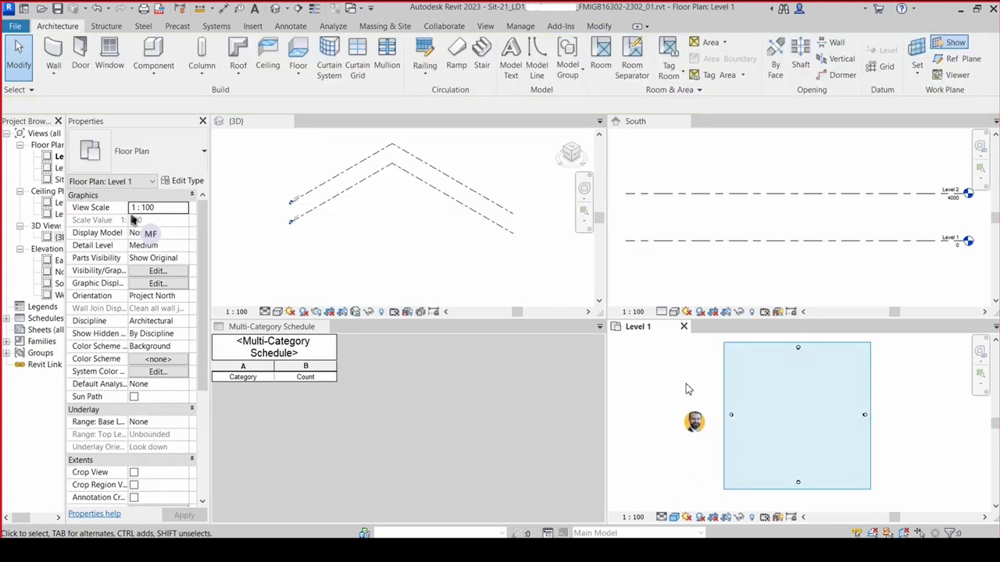
- Start the Grid tool, abandon a first grid attempt, and zoom into Level 1
left_click(887, 68)
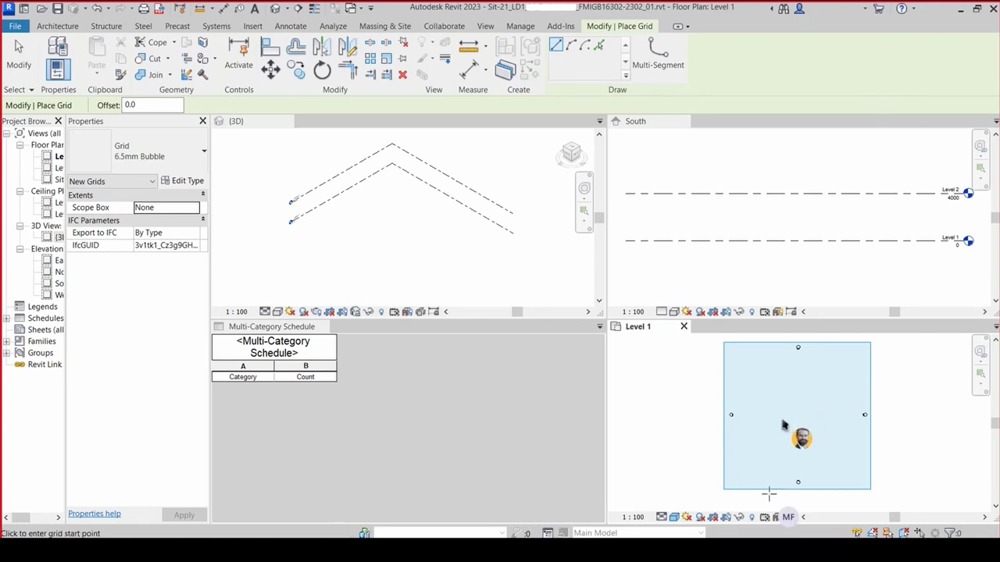
left_click(971, 418)
scroll(781, 418, "up", 1)
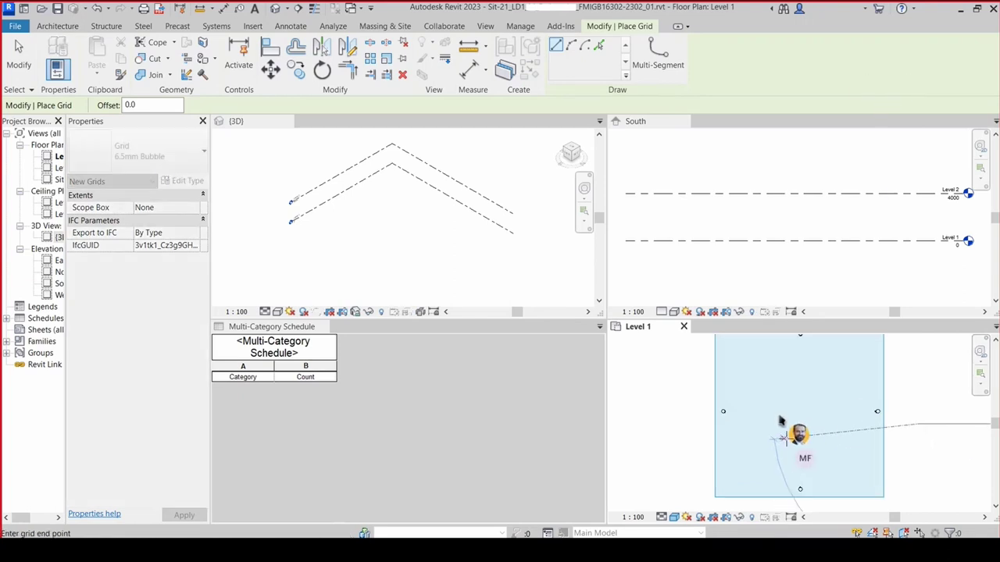
scroll(781, 422, "down", 1)
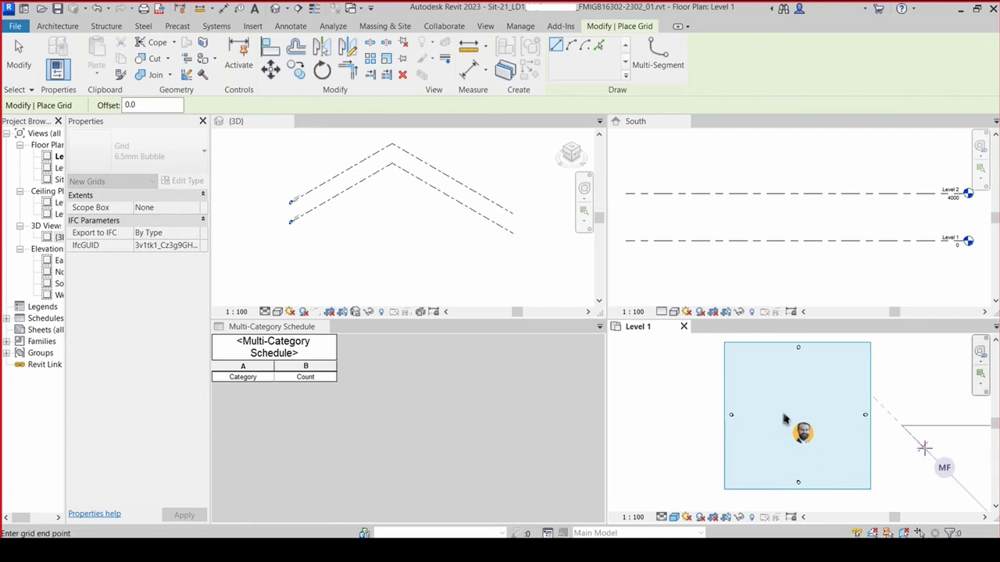
key("Escape")
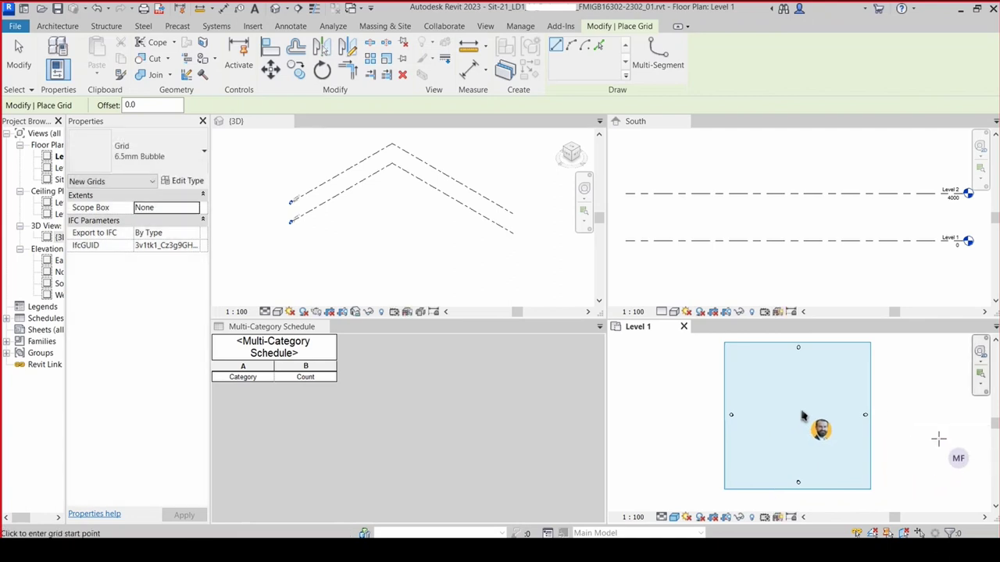
scroll(924, 436, "up", 1)
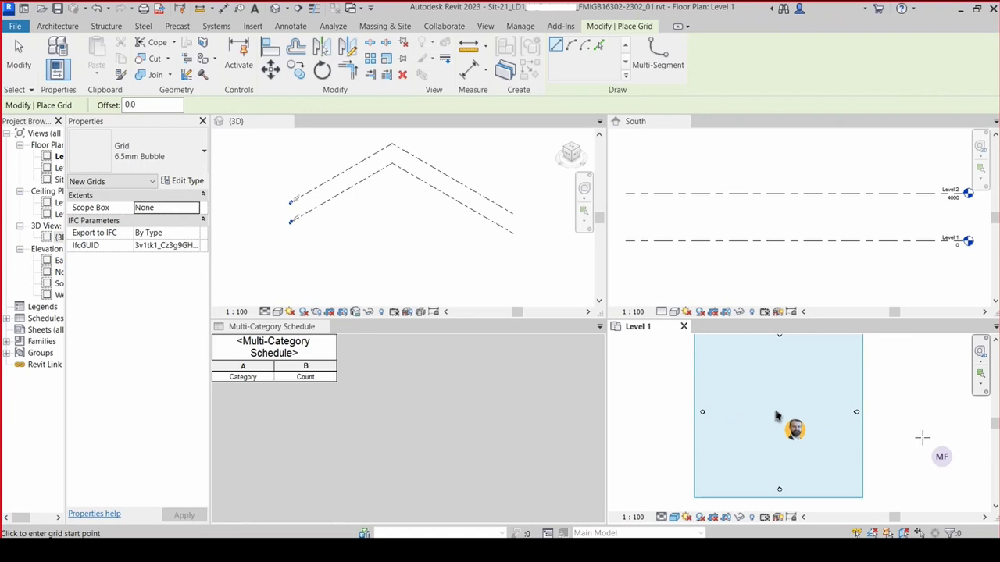
scroll(923, 438, "up", 1)
scroll(762, 422, "up", 1)
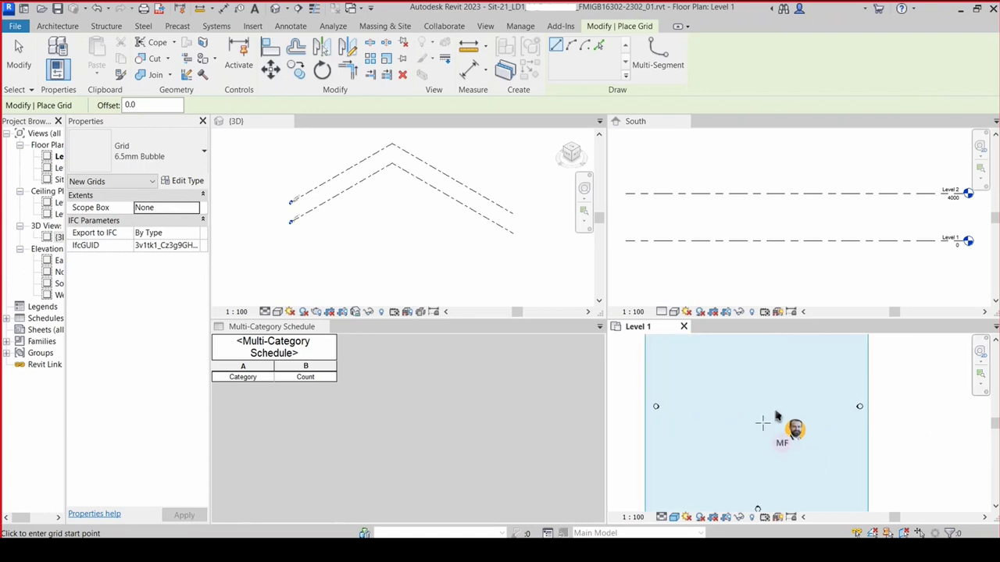
scroll(763, 423, "up", 2)
scroll(762, 422, "up", 1)
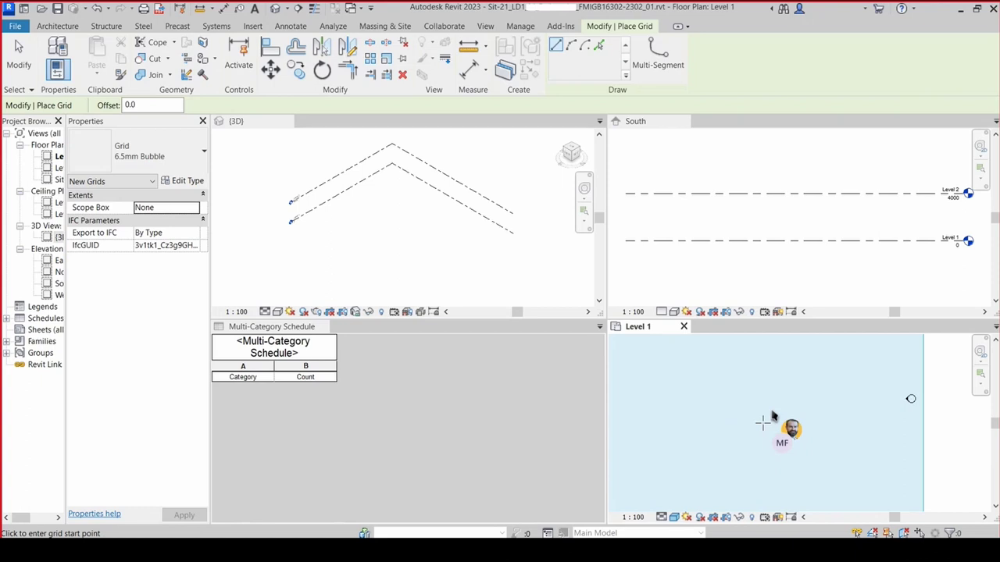
scroll(763, 422, "up", 1)
scroll(763, 422, "up", 1)
scroll(762, 423, "up", 1)
scroll(763, 422, "up", 1)
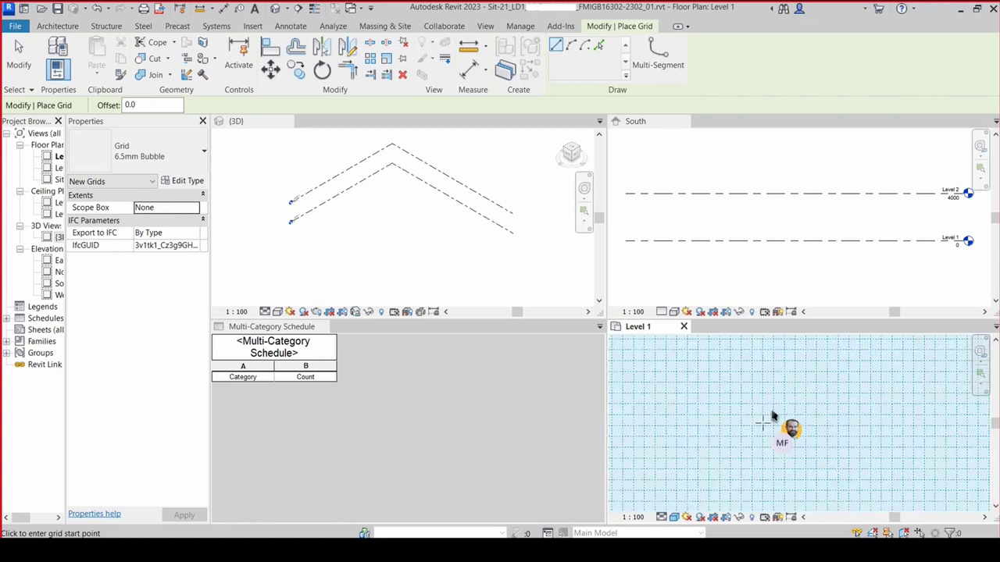
- Draw vertical grid line 1 downward from a work plane grid intersection
left_click(655, 341)
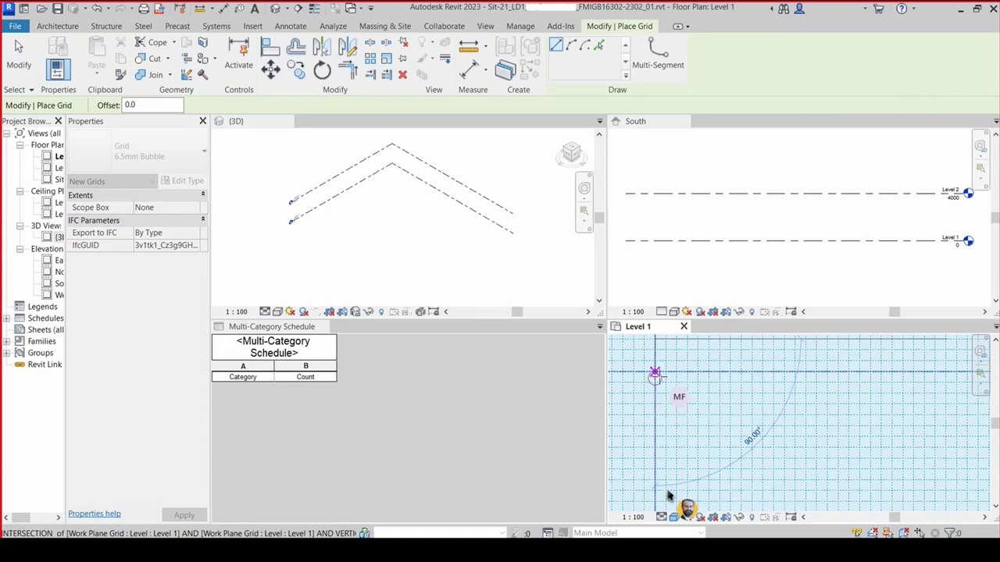
mouse_move(666, 380)
middle_mouse_down()
mouse_move(713, 466)
mouse_move(700, 477)
middle_mouse_up()
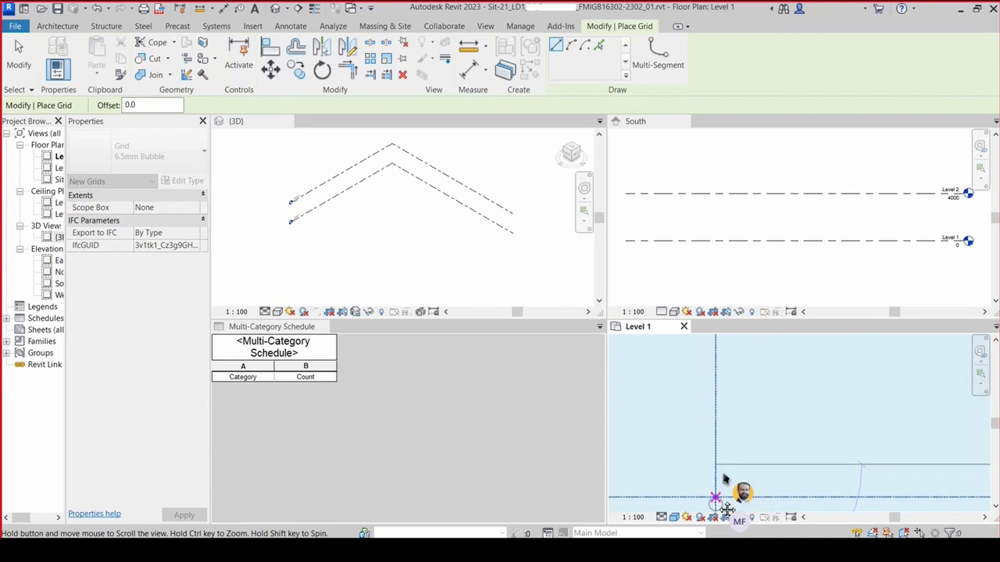
middle_click_drag(717, 512, 682, 517)
mouse_move(684, 517)
middle_mouse_down()
mouse_move(672, 336)
mouse_move(675, 347)
middle_mouse_up()
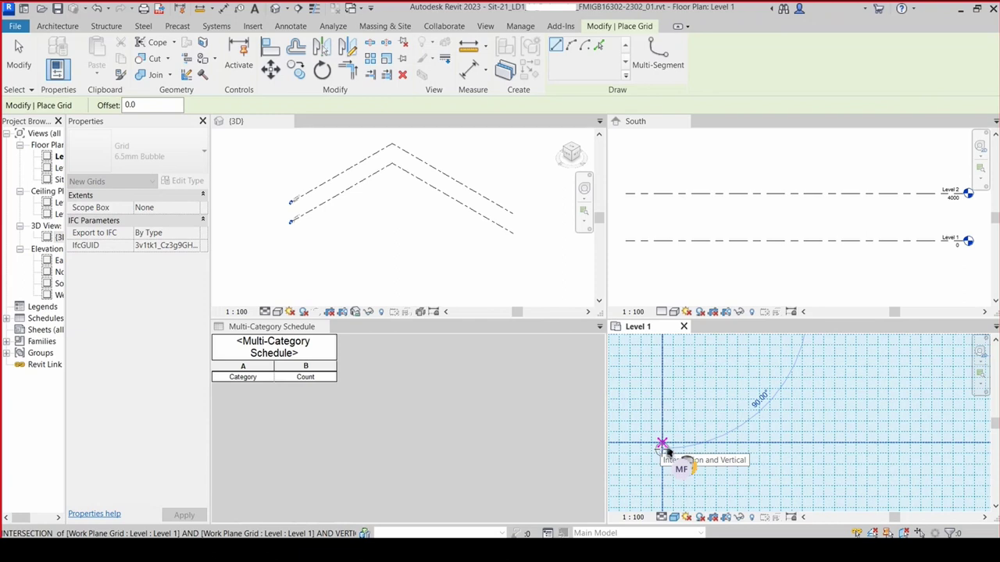
left_click(662, 444)
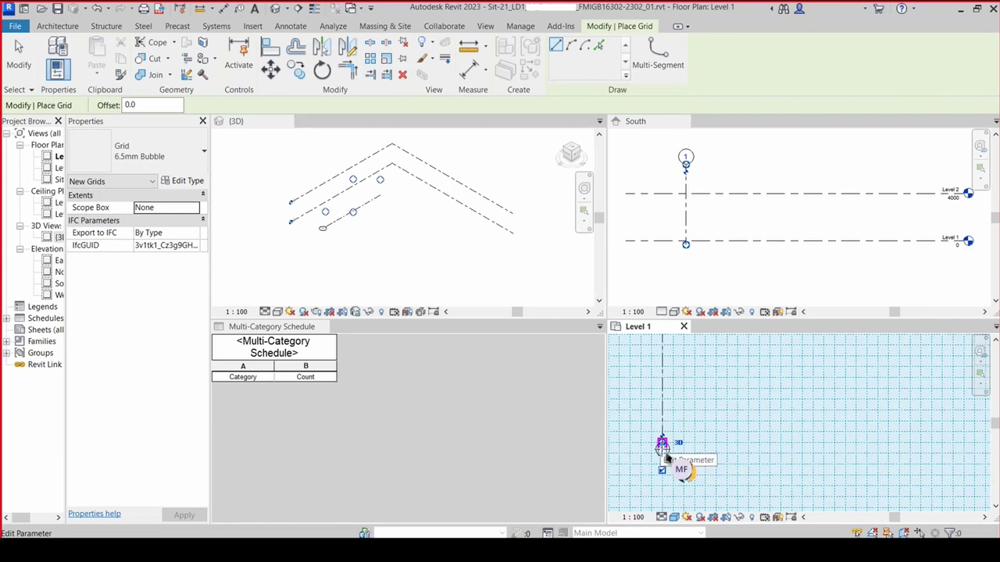
- Draw vertical grid line 2 parallel to grid 1, 16000.0 to its right
scroll(661, 451, "down", 3)
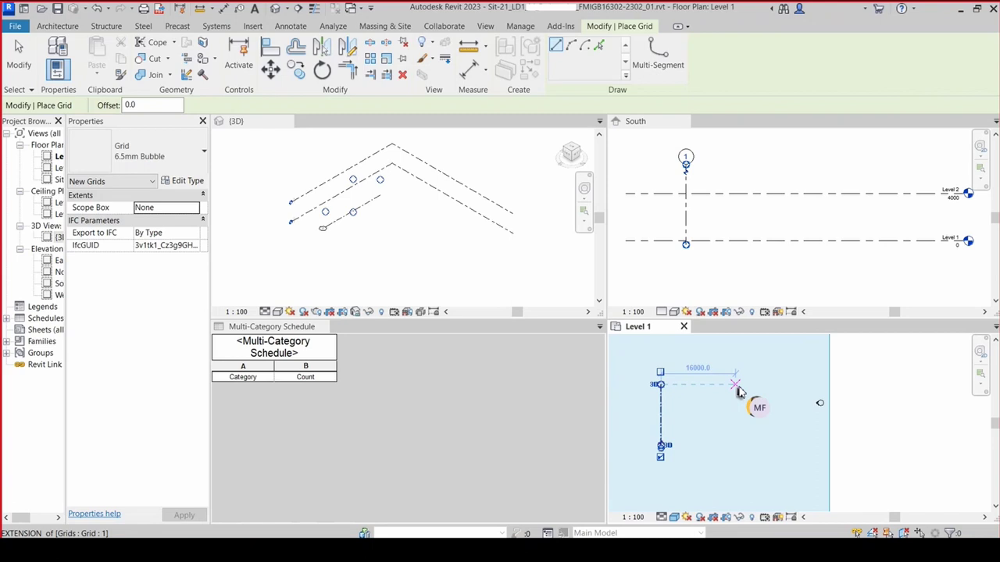
scroll(738, 390, "up", 2)
scroll(738, 391, "up", 1)
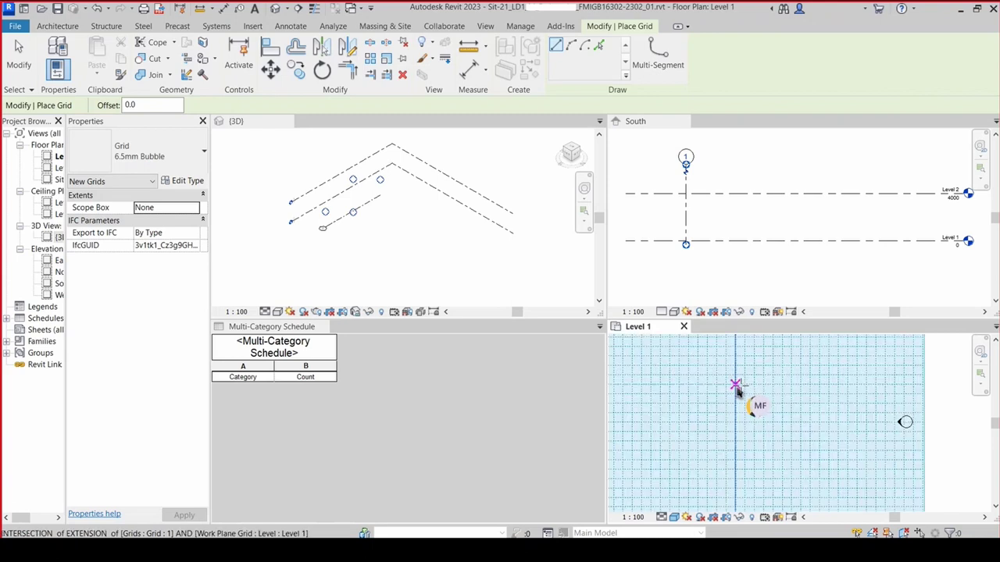
left_click(736, 385)
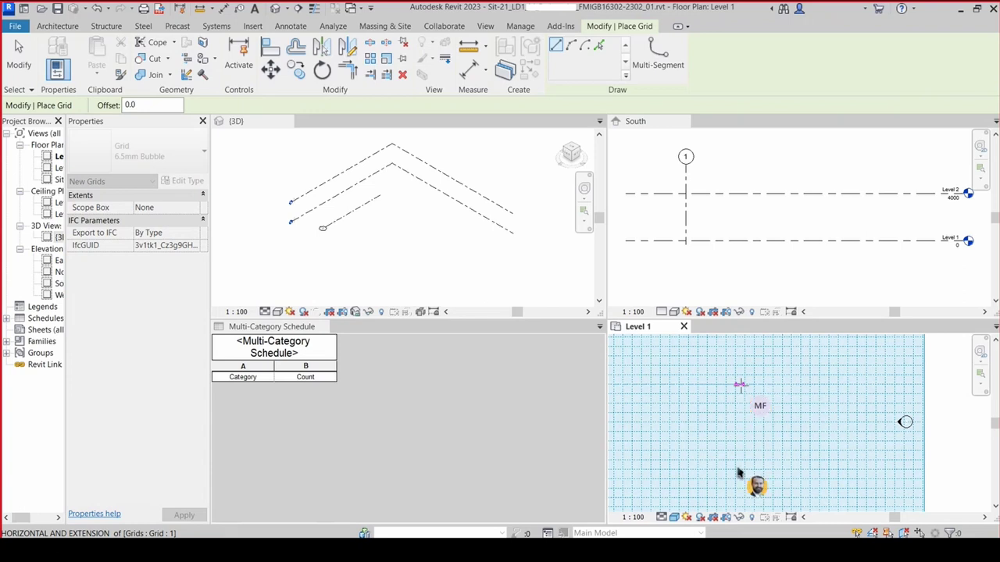
left_click(739, 385)
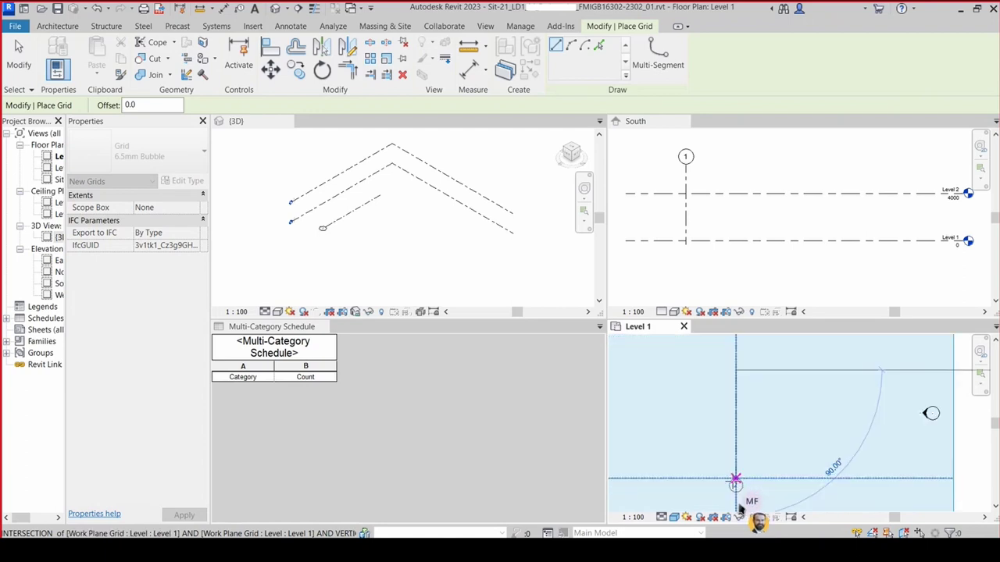
scroll(752, 478, "down", 1)
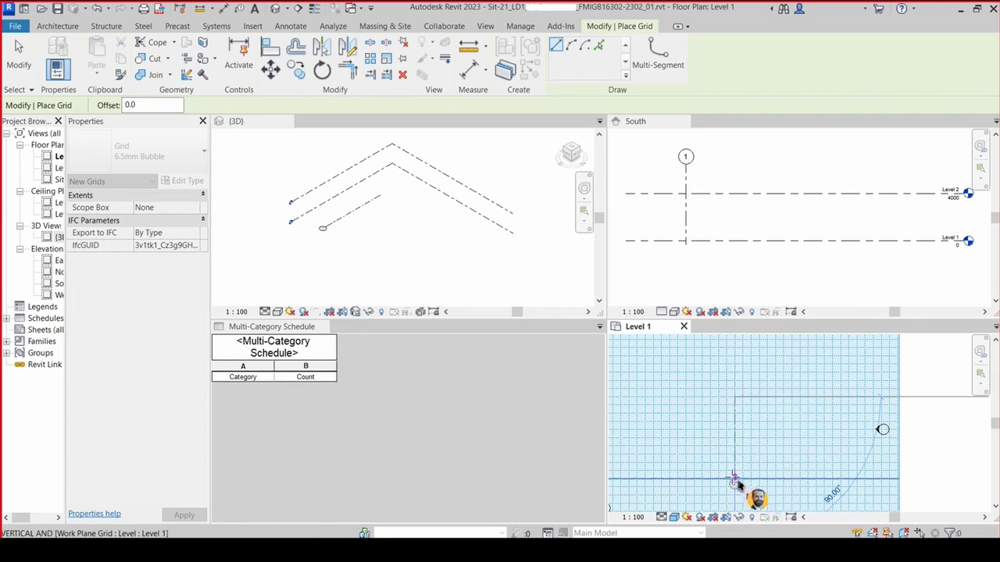
left_click(762, 484)
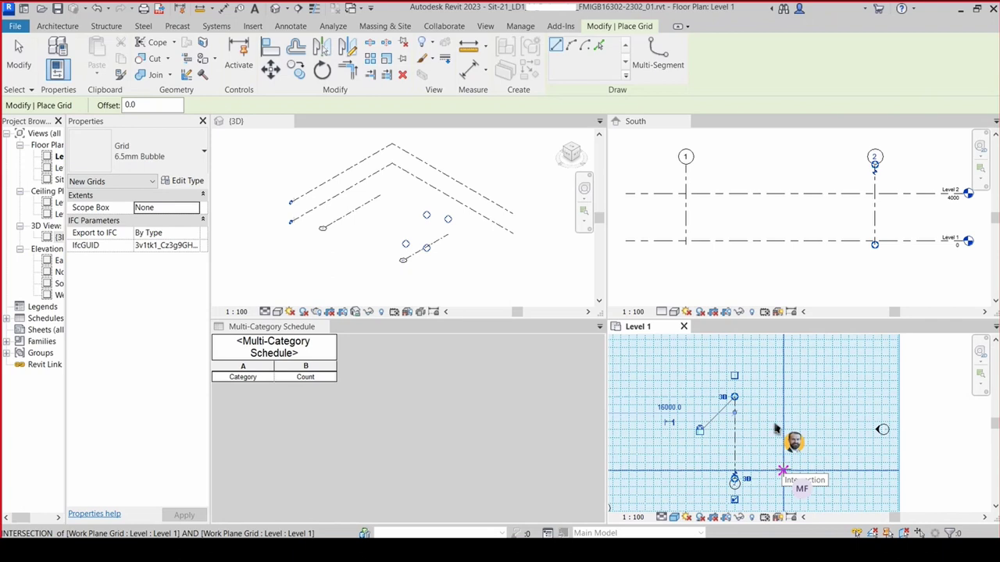
scroll(775, 428, "down", 2)
- Zoom in and place a grid point at the snapped intersection
scroll(775, 428, "down", 1)
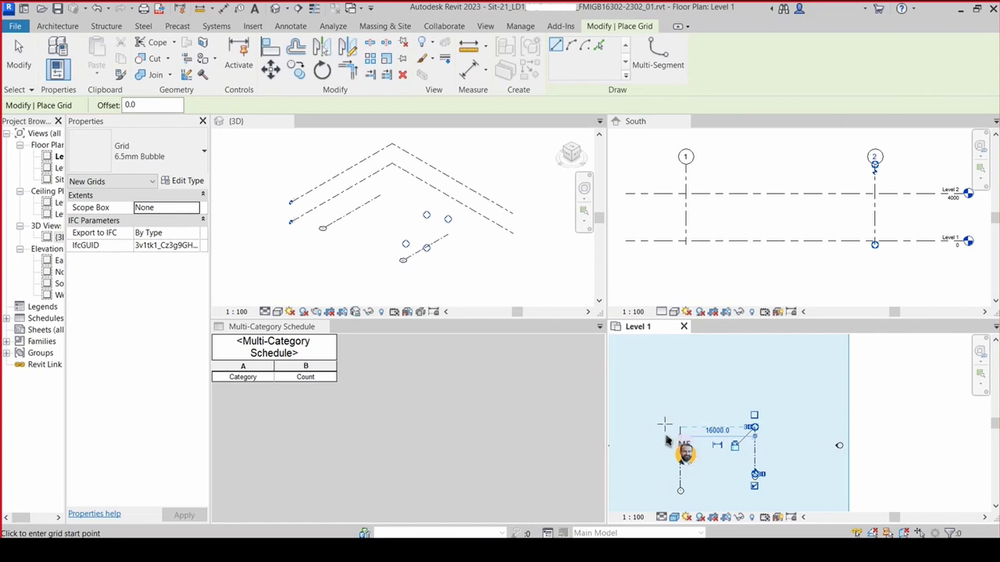
scroll(667, 441, "up", 1)
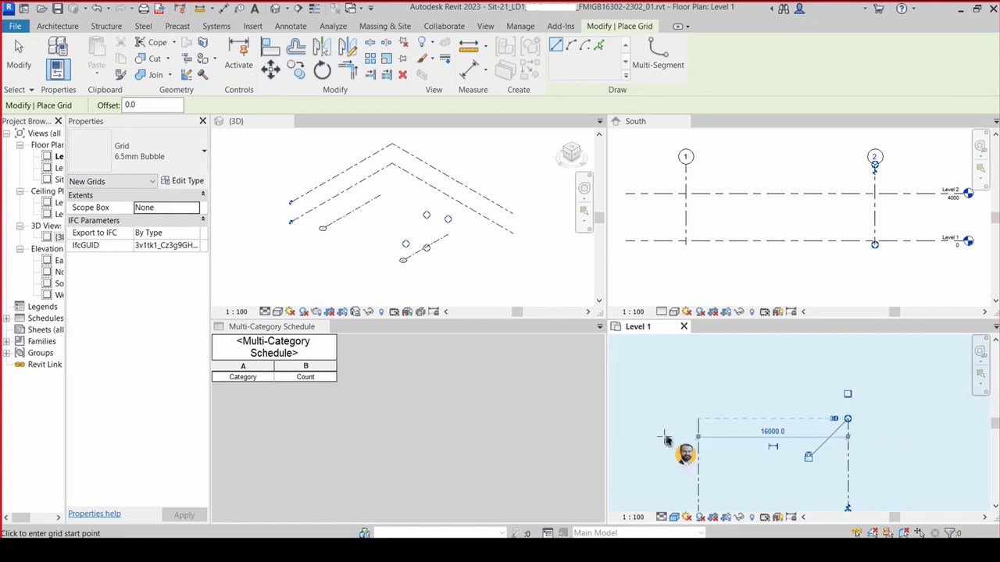
scroll(667, 440, "up", 1)
scroll(667, 440, "up", 1)
scroll(667, 441, "up", 1)
scroll(666, 440, "up", 1)
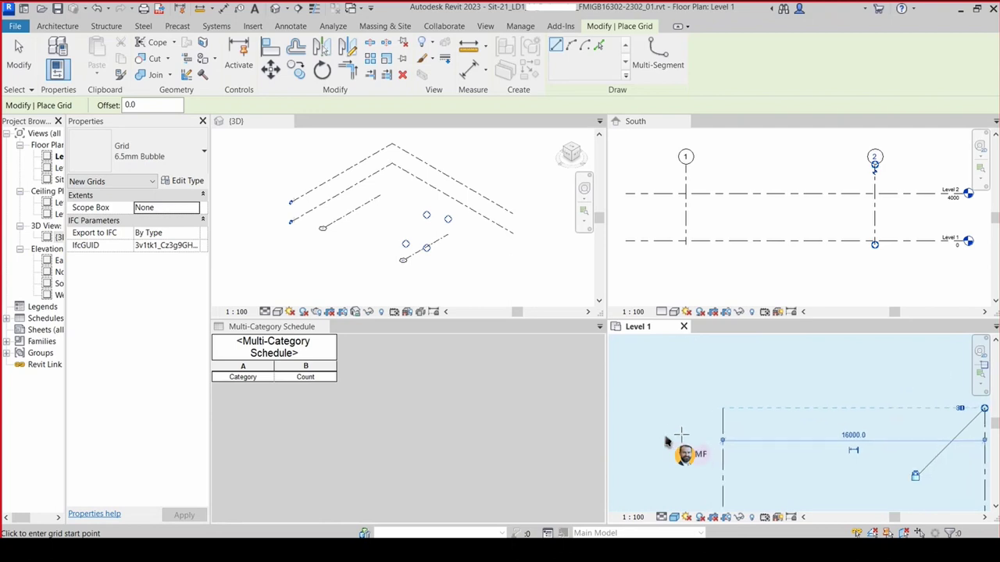
scroll(666, 440, "up", 2)
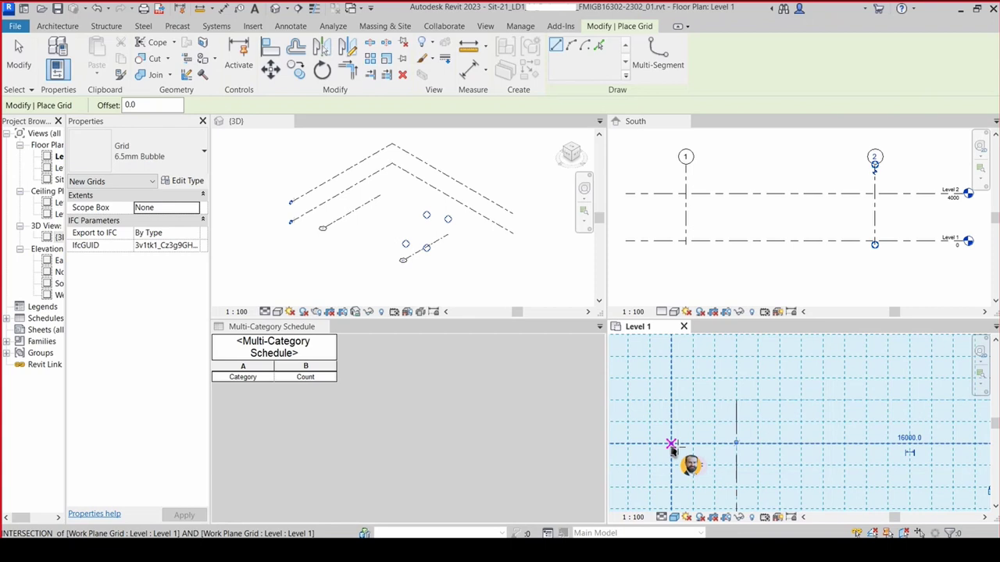
left_click(671, 447)
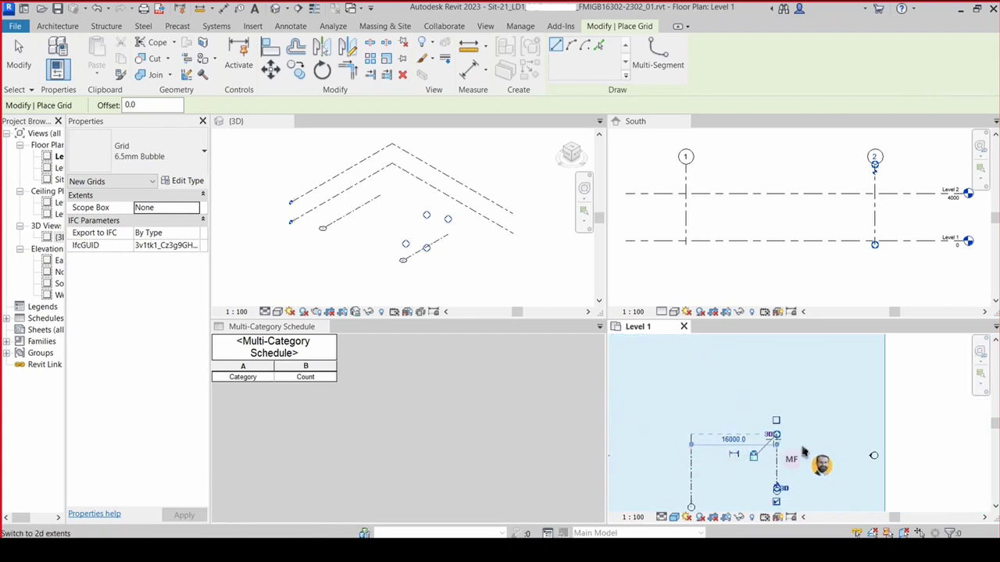
- Start horizontal grid 3 at the intersection and zoom out to find its end
scroll(800, 449, "up", 1)
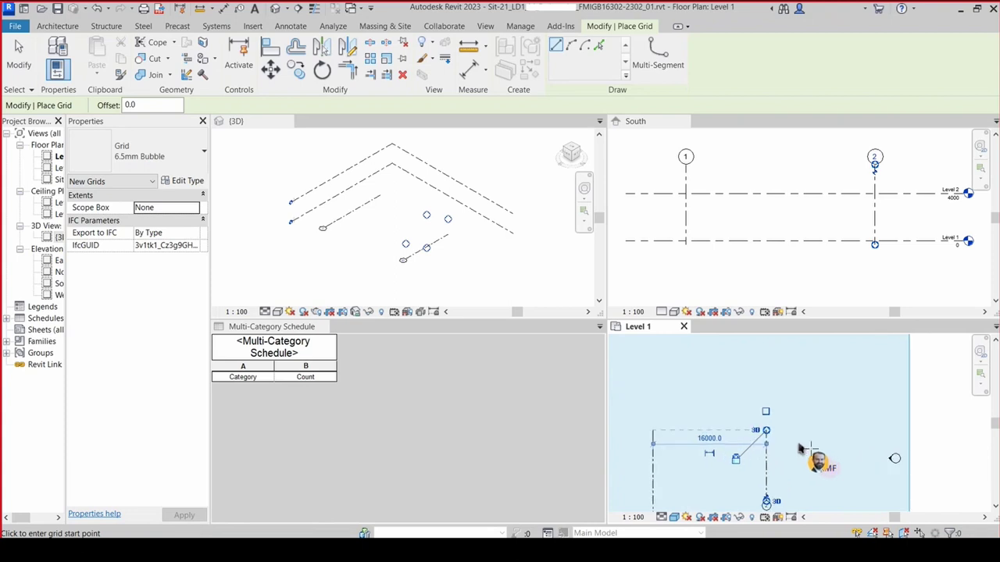
scroll(804, 451, "up", 2)
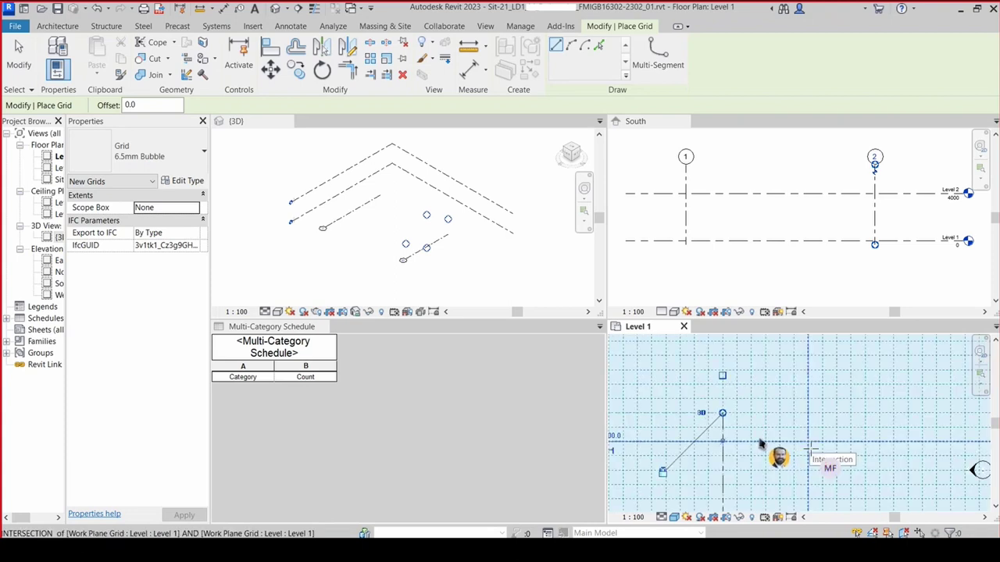
scroll(812, 445, "up", 1)
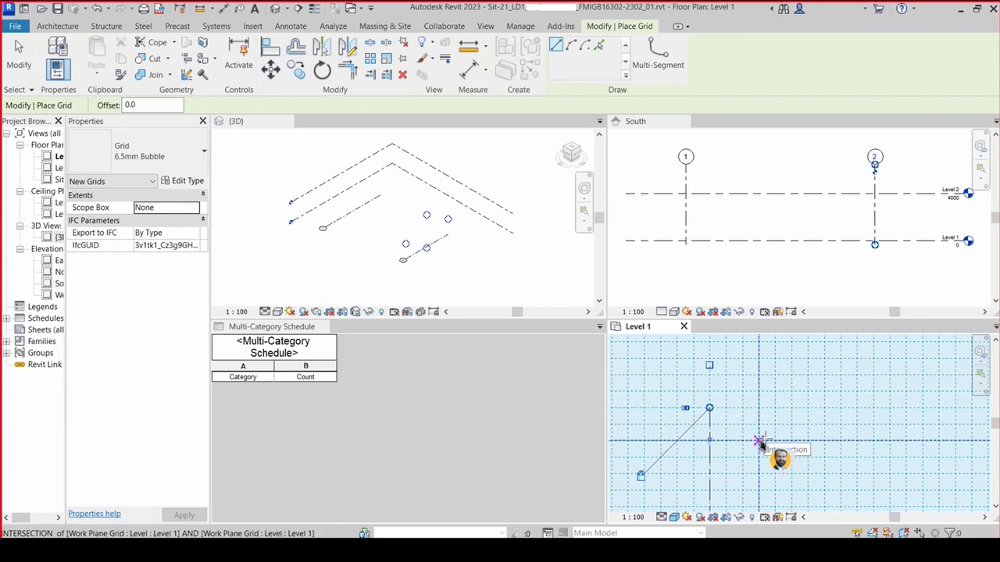
left_click(759, 442)
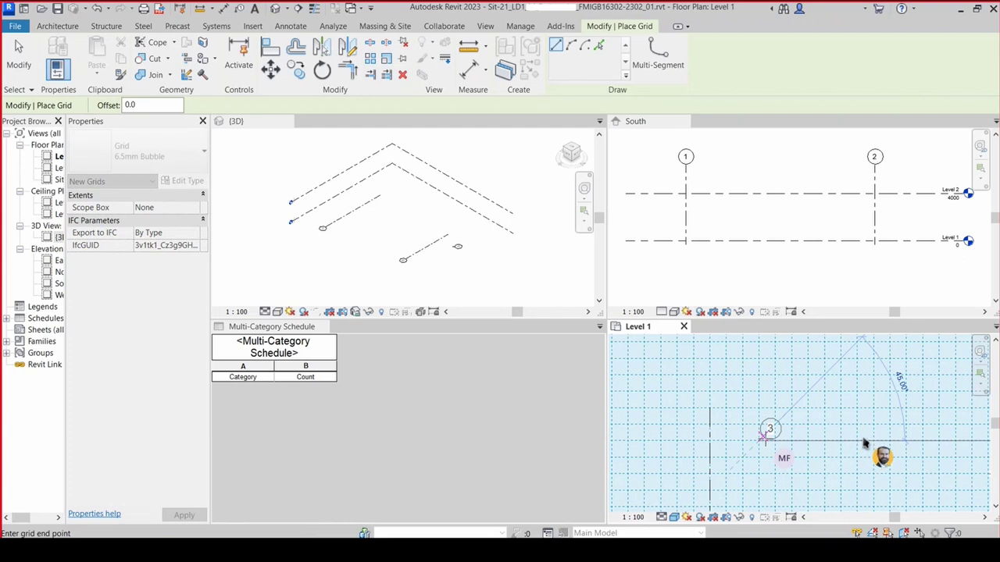
scroll(865, 453, "down", 2)
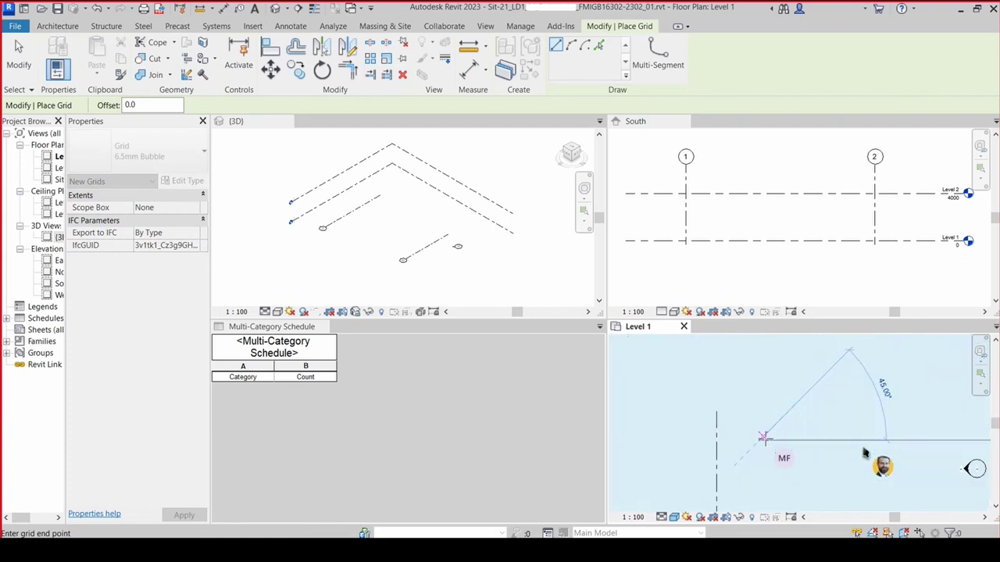
scroll(756, 443, "down", 2)
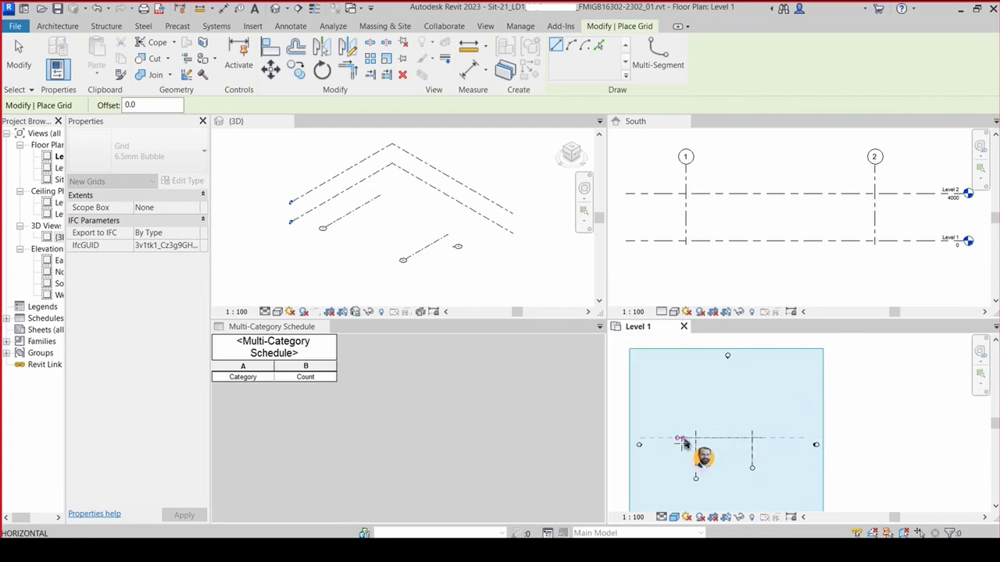
scroll(686, 444, "up", 3)
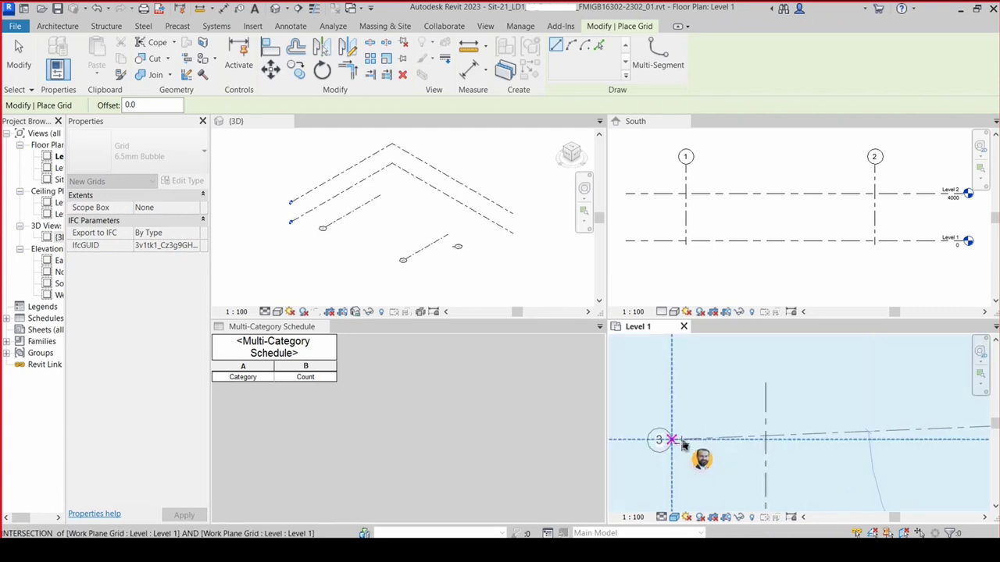
scroll(684, 442, "up", 1)
scroll(684, 442, "up", 1)
scroll(686, 426, "up", 1)
scroll(684, 402, "down", 1)
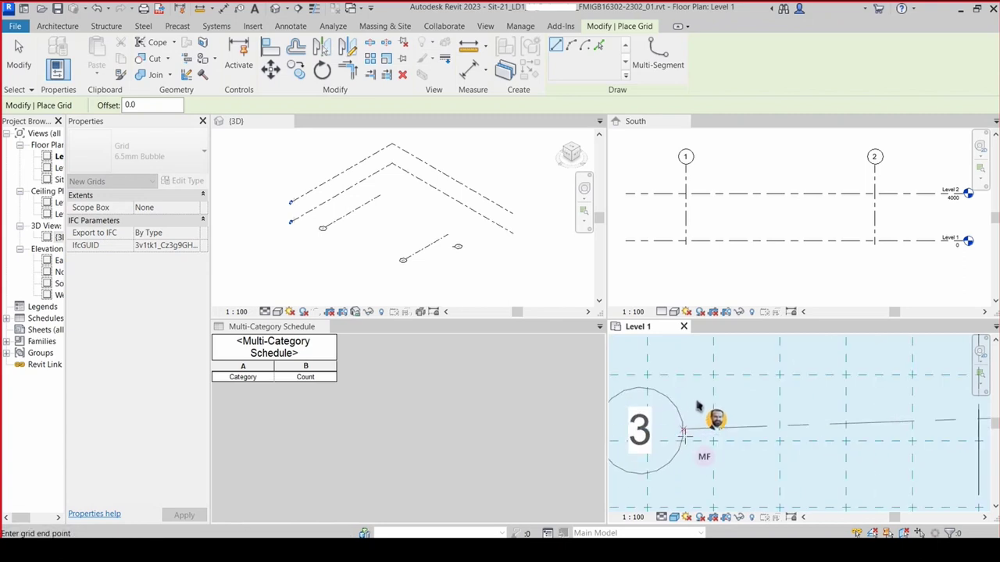
scroll(692, 392, "down", 1)
scroll(711, 384, "down", 1)
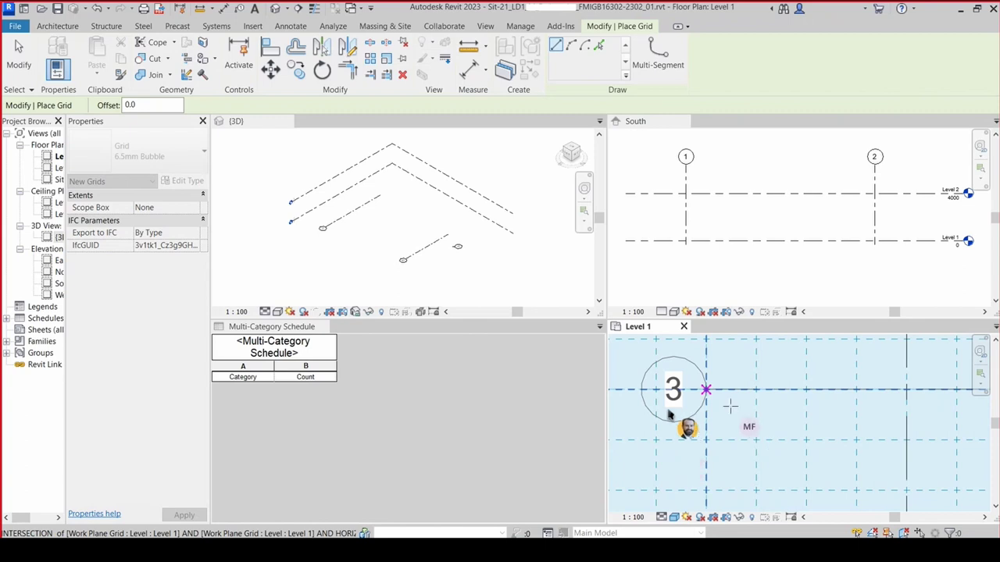
scroll(672, 416, "down", 2)
scroll(678, 414, "down", 2)
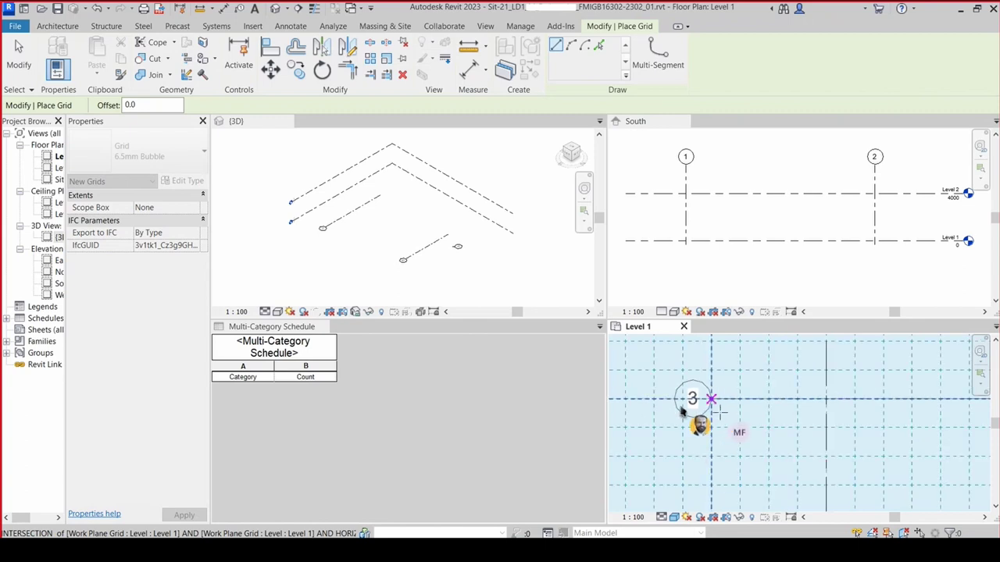
scroll(681, 411, "down", 1)
scroll(657, 410, "down", 1)
scroll(658, 410, "down", 1)
scroll(648, 408, "down", 1)
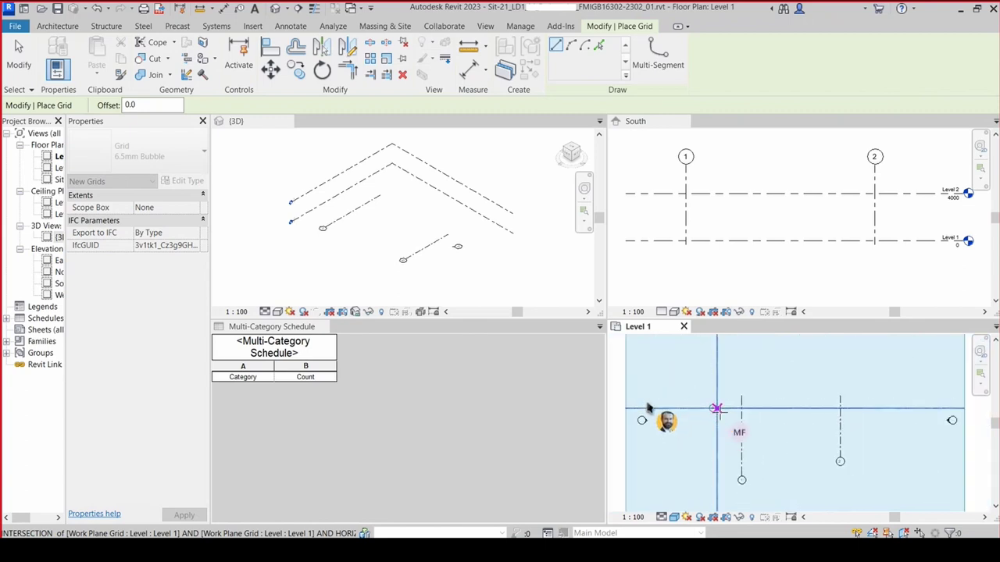
scroll(717, 418, "down", 1)
scroll(813, 414, "down", 1)
scroll(812, 418, "down", 1)
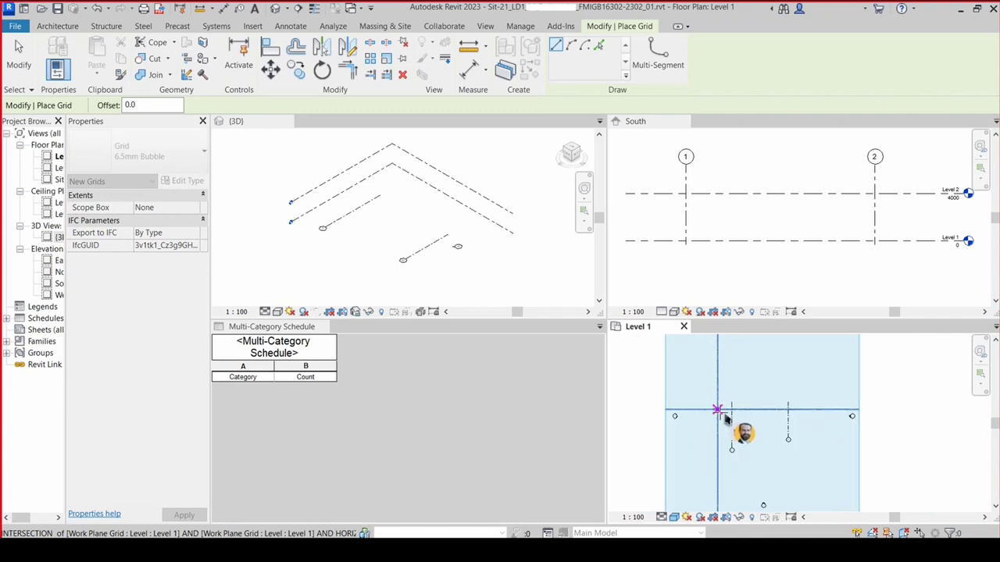
scroll(725, 419, "up", 1)
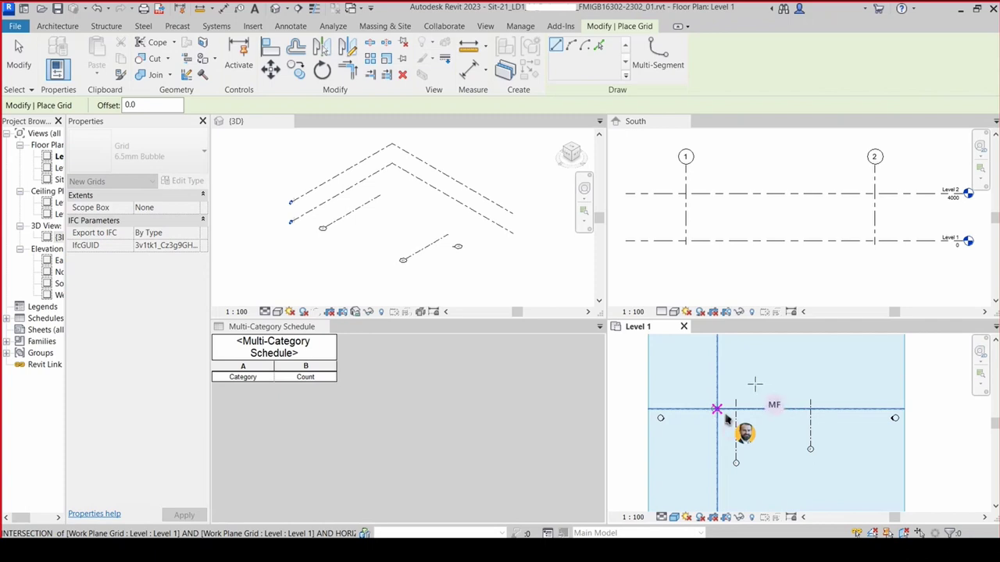
scroll(755, 383, "up", 1)
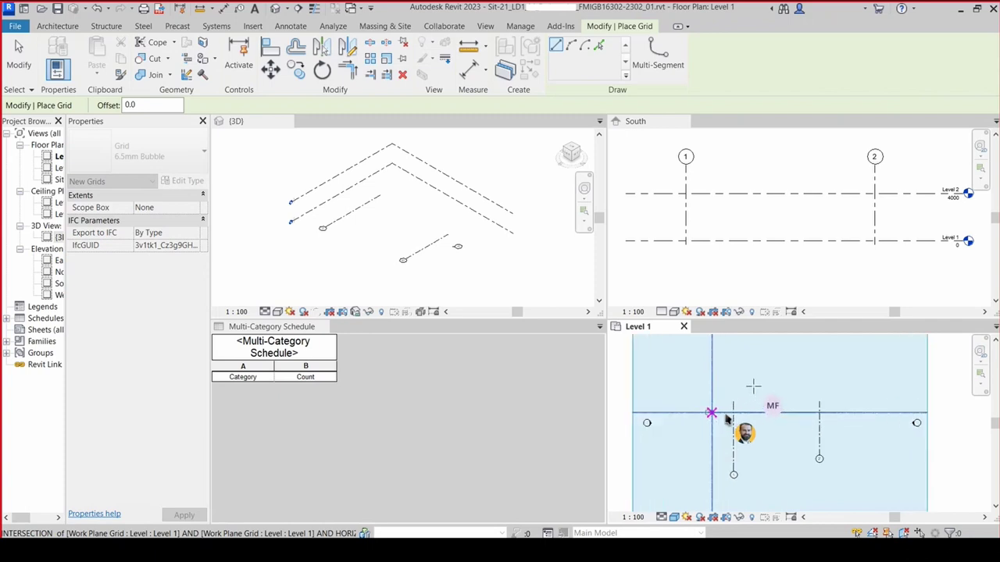
scroll(753, 385, "up", 1)
scroll(752, 386, "up", 1)
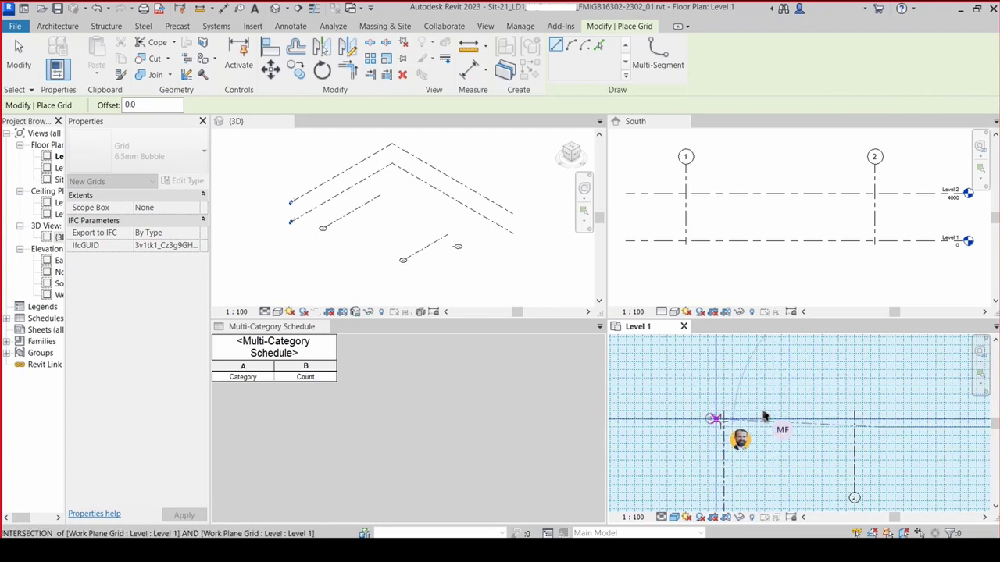
- Finish grid 3 past grid 2 and draw horizontal grid 4 along the bottom
left_click(706, 428)
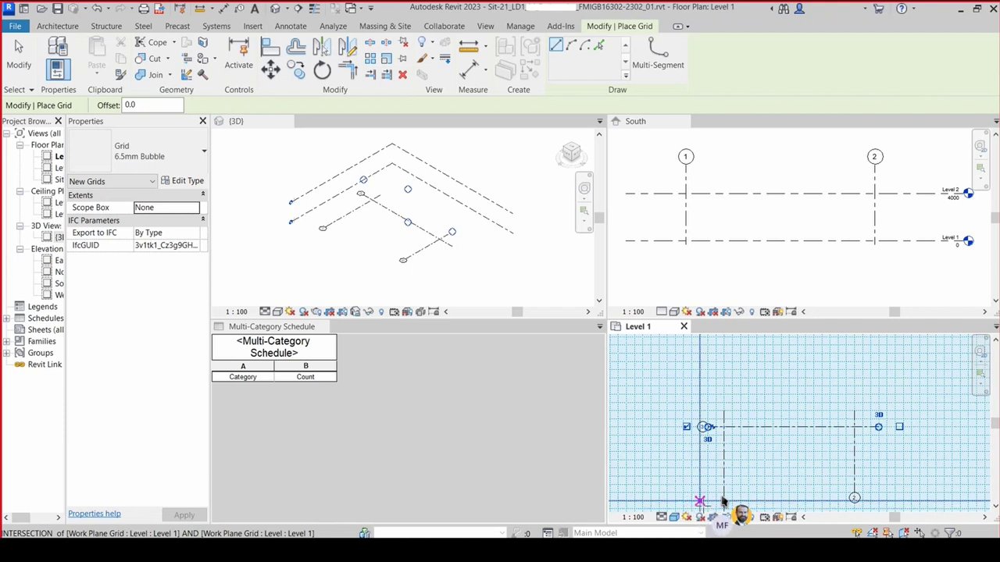
left_click(722, 502)
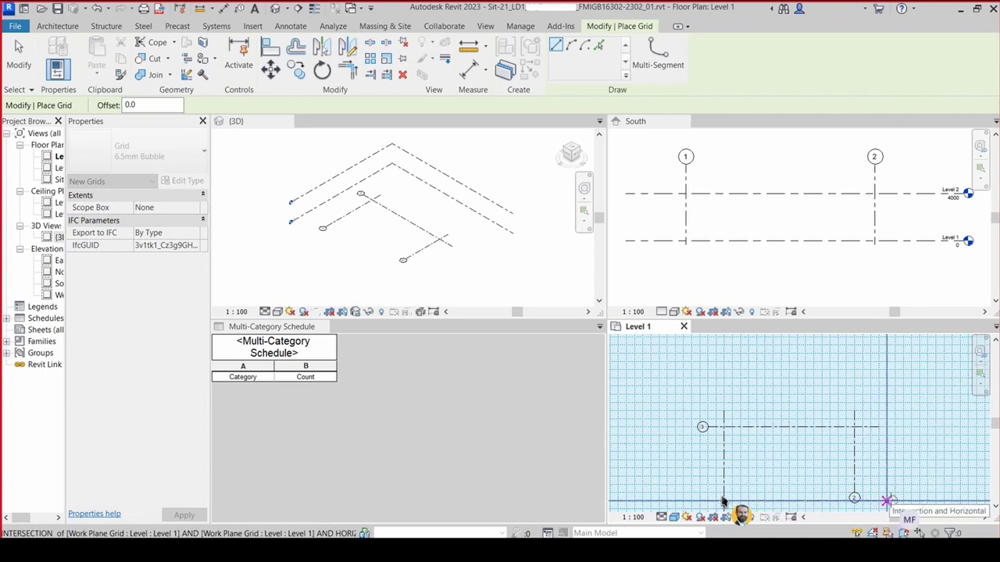
left_click(887, 500)
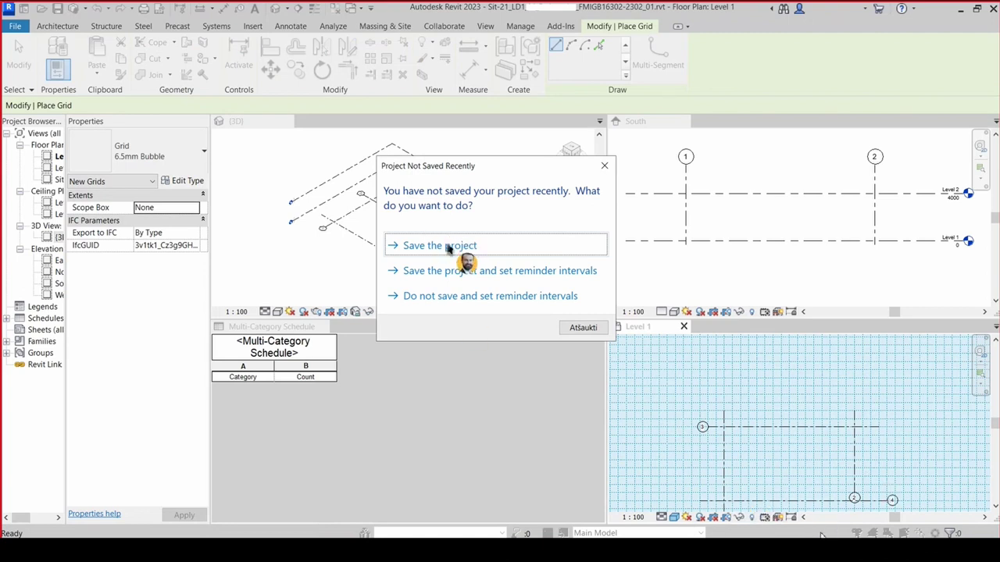
- Save the project from the Project Not Saved Recently reminder
left_click(448, 247)
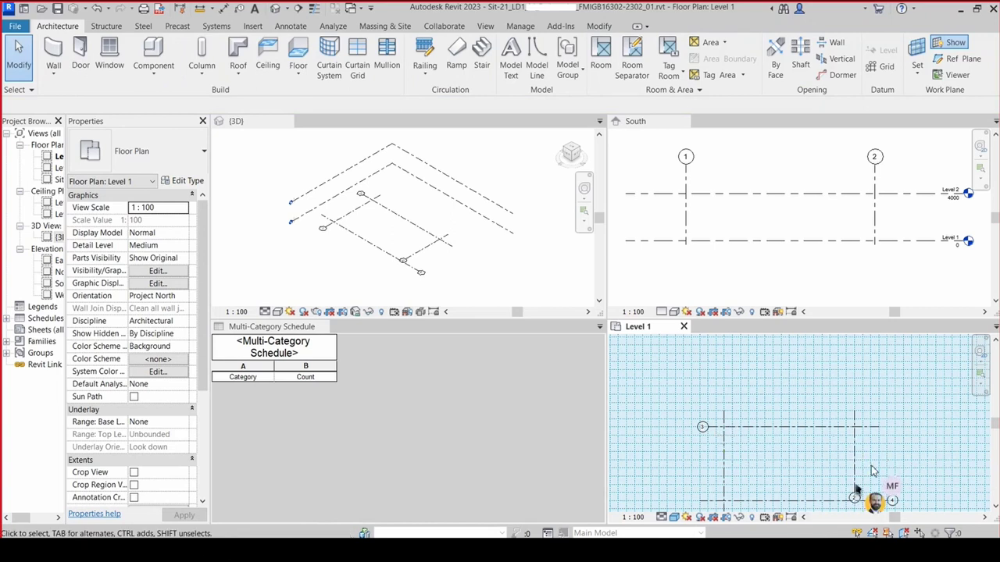
scroll(873, 470, "up", 1)
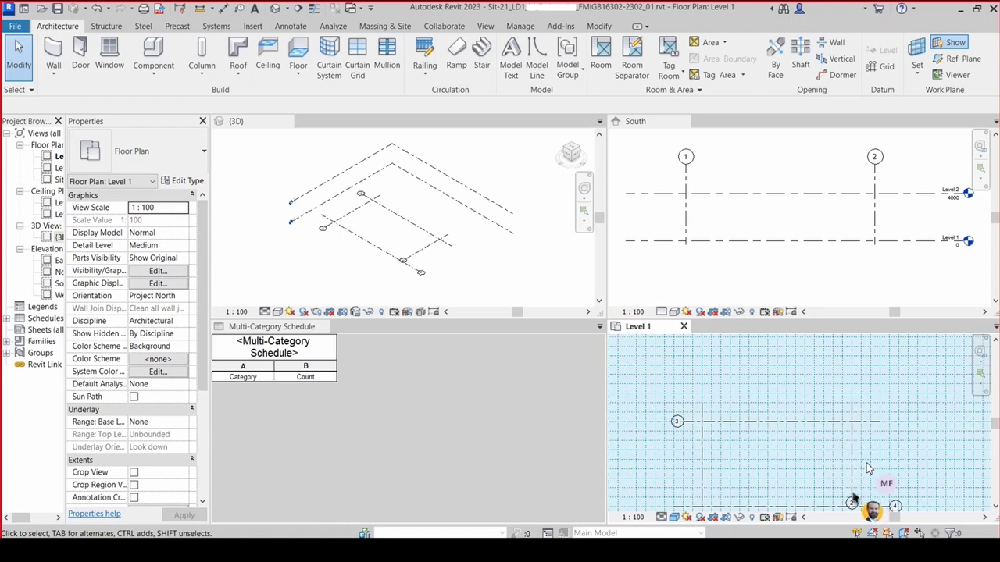
scroll(865, 469, "up", 1)
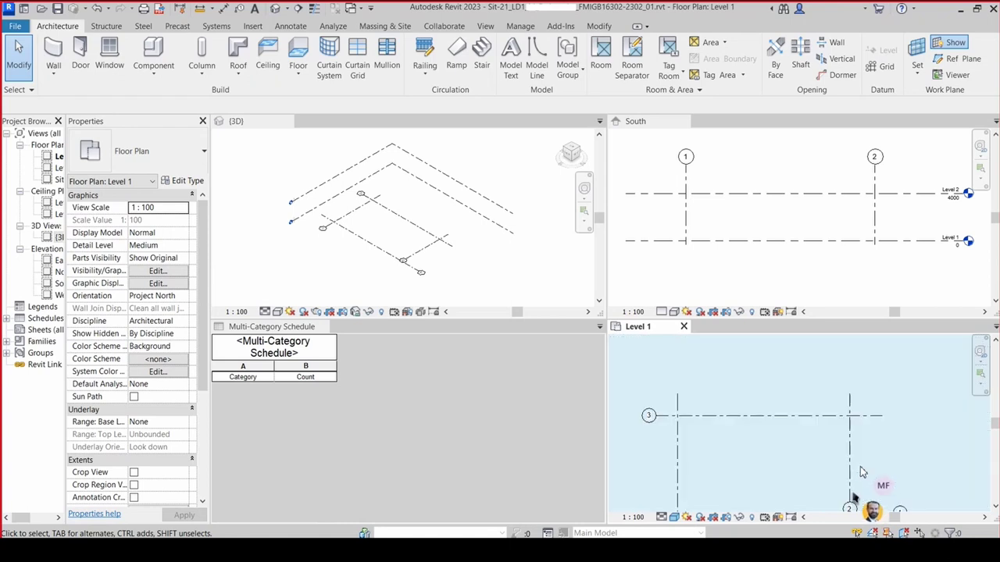
- Select grid 2 and pan the Level 1 plan to bring its end into view
left_click(853, 469)
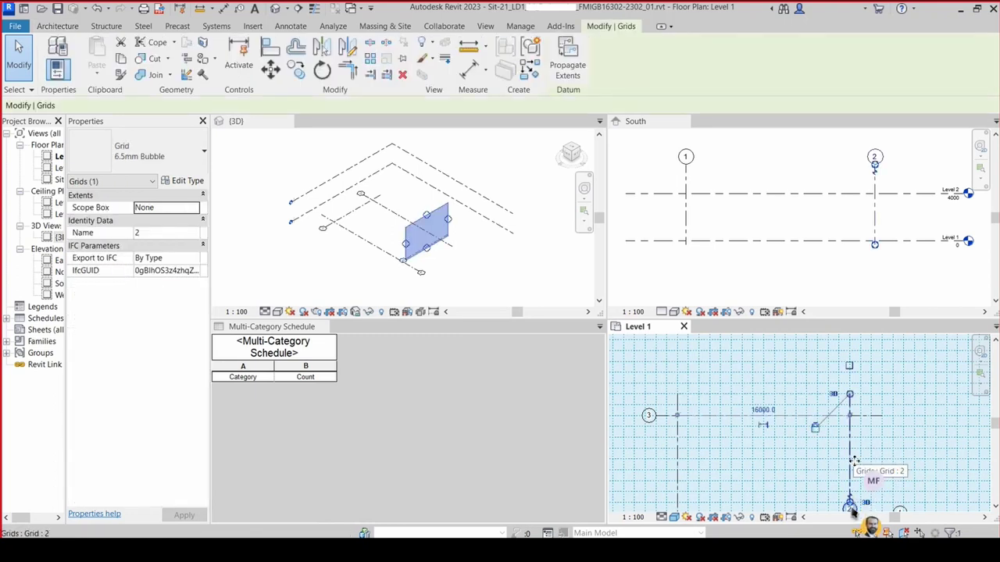
scroll(853, 461, "down", 1)
scroll(855, 504, "down", 1)
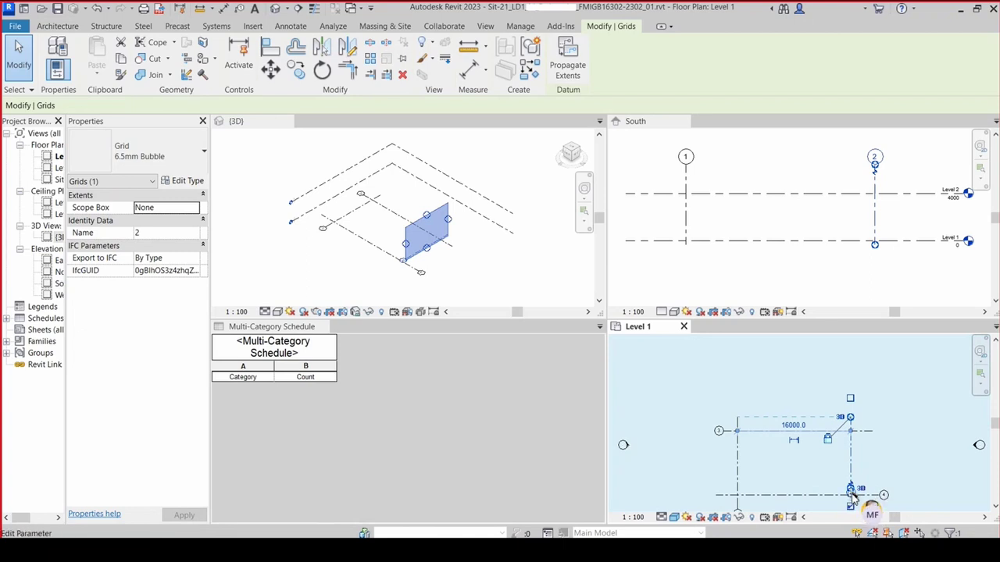
scroll(852, 494, "up", 1)
scroll(853, 496, "up", 2)
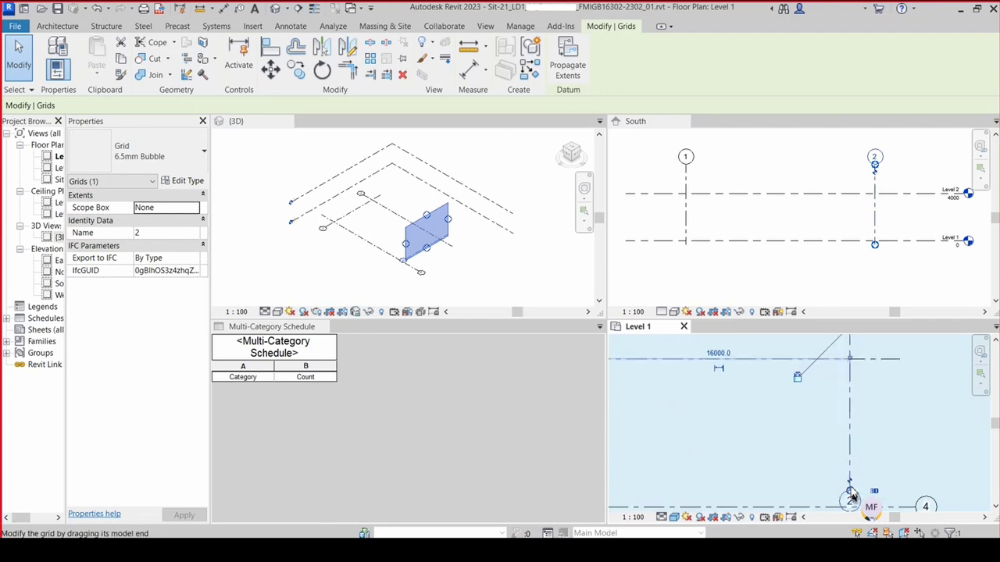
scroll(853, 497, "up", 1)
scroll(852, 497, "up", 1)
scroll(852, 496, "up", 1)
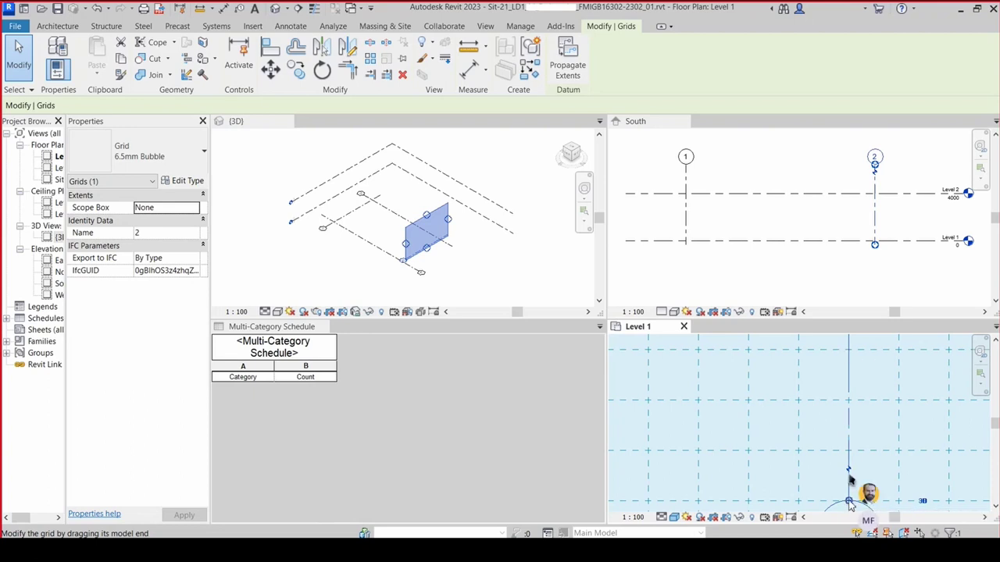
middle_click_drag(848, 500, 856, 350)
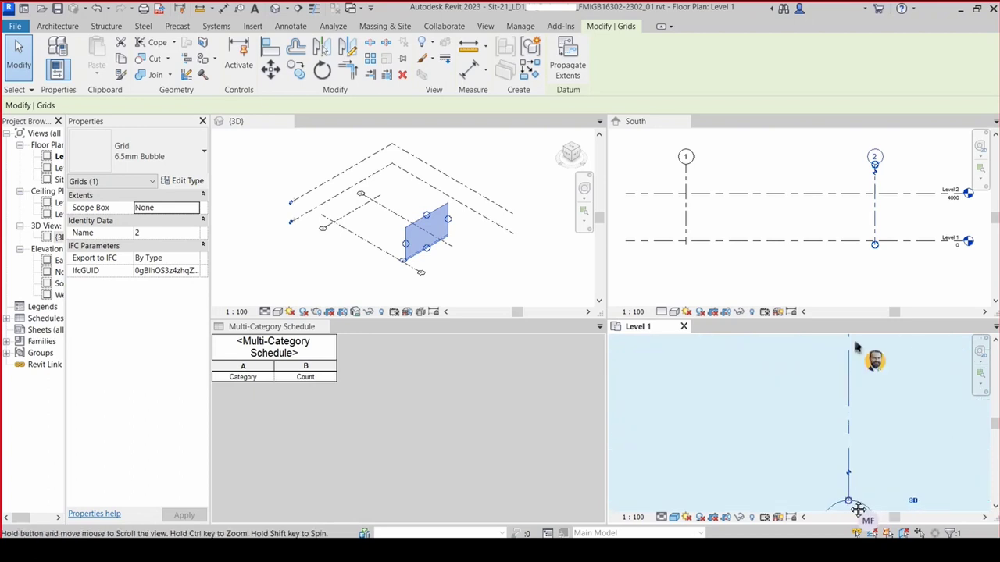
middle_click_drag(857, 509, 843, 362)
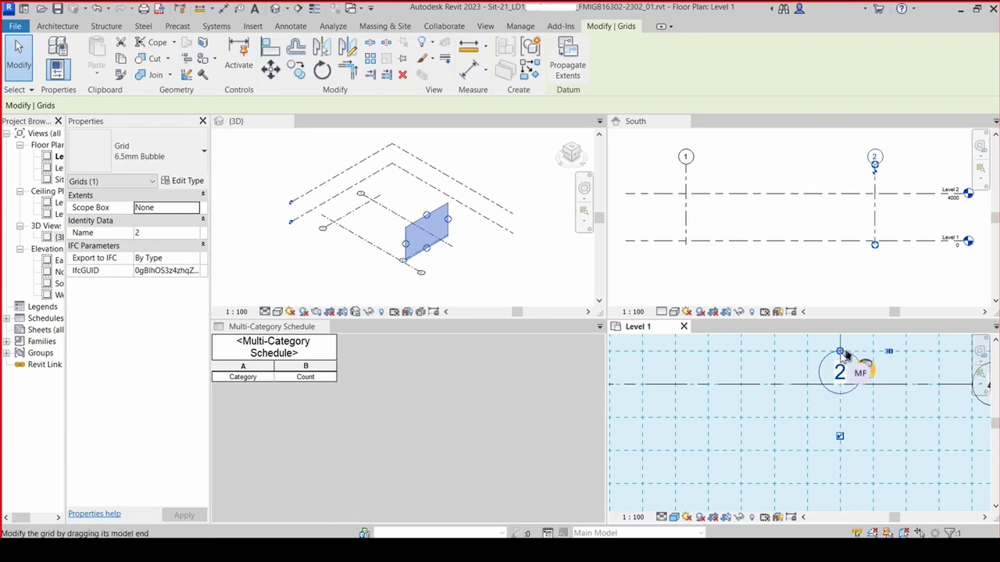
- Drag grid 2's end down below grid 4, then clear the selection
left_click_drag(839, 346, 846, 459)
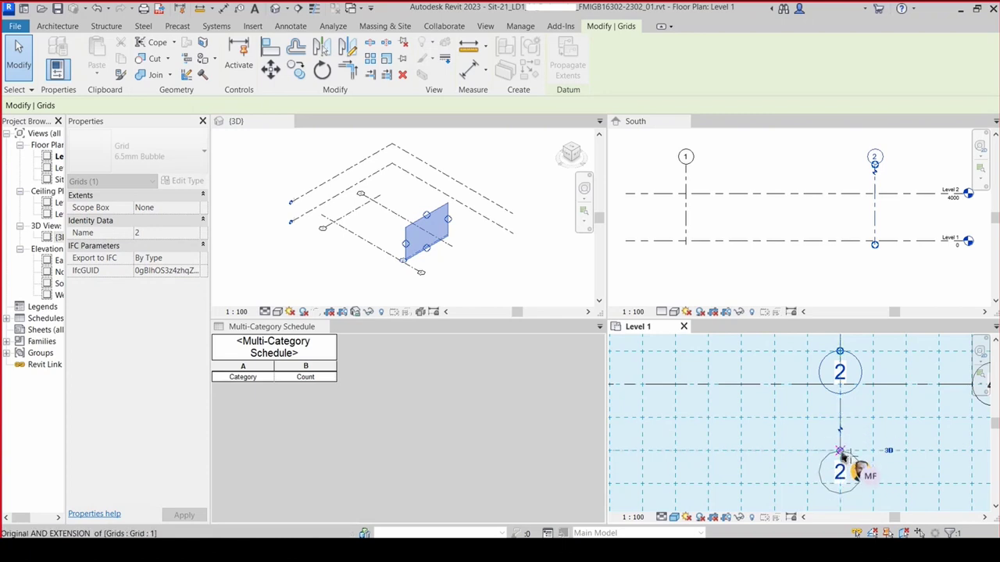
left_click_drag(860, 462, 859, 460)
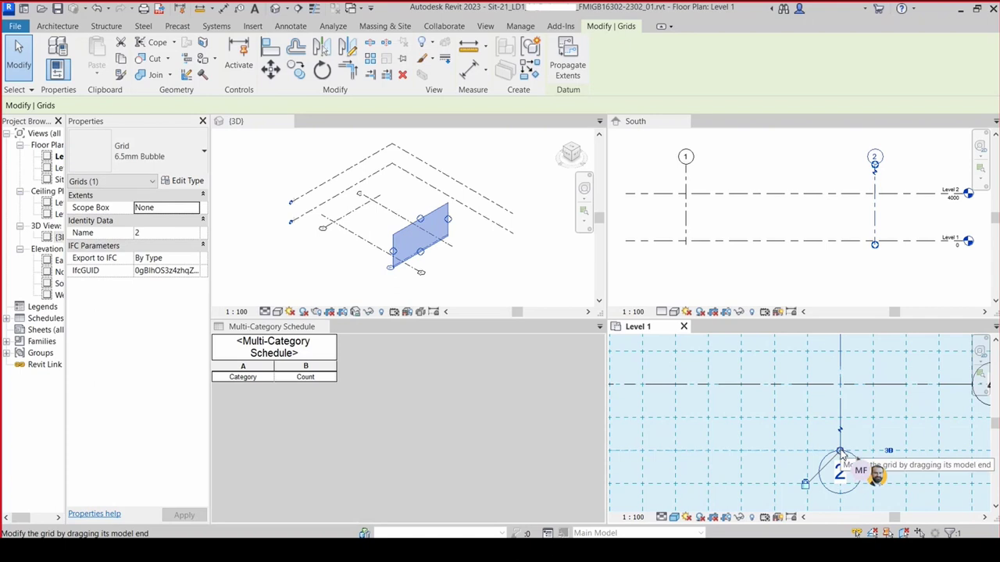
scroll(750, 446, "up", 1)
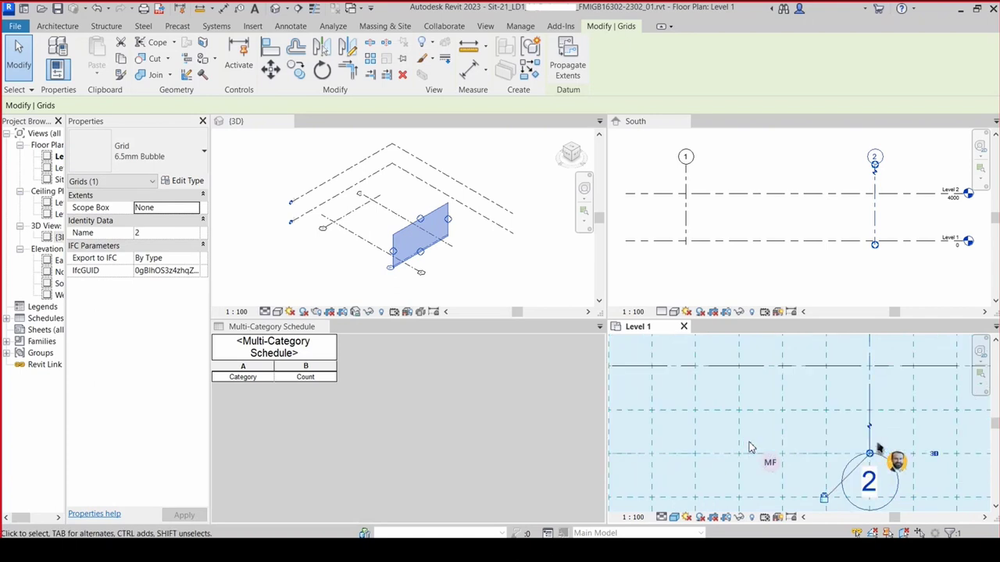
scroll(750, 446, "down", 2)
scroll(750, 443, "down", 1)
scroll(750, 443, "down", 1)
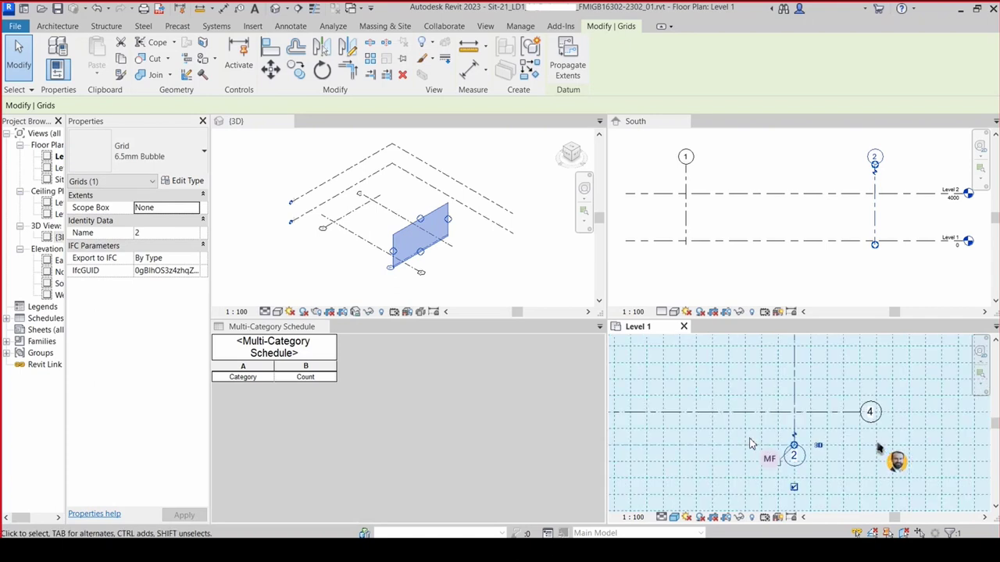
key("Escape")
scroll(751, 442, "down", 1)
scroll(758, 430, "down", 1)
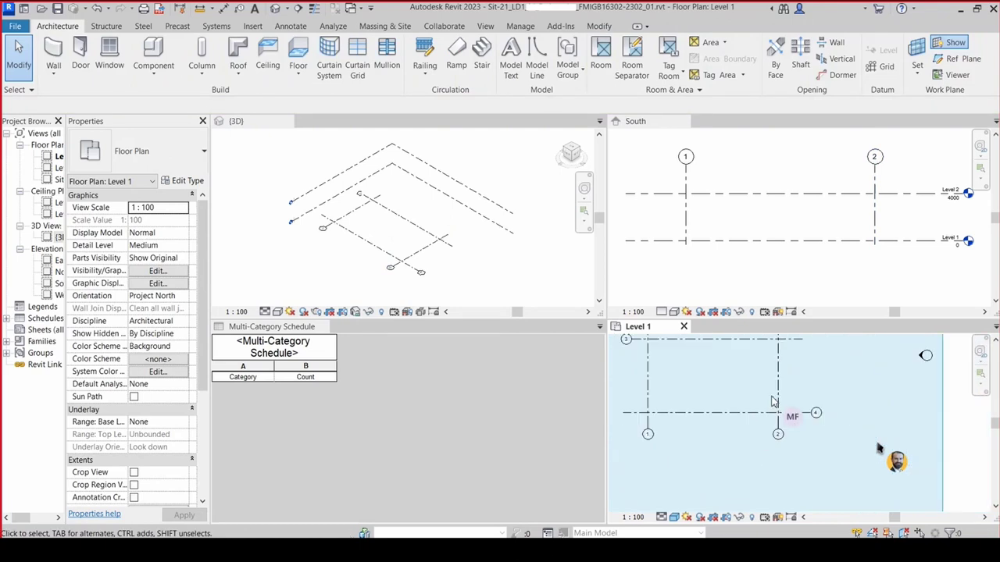
scroll(765, 409, "down", 1)
scroll(762, 409, "down", 1)
scroll(750, 410, "down", 1)
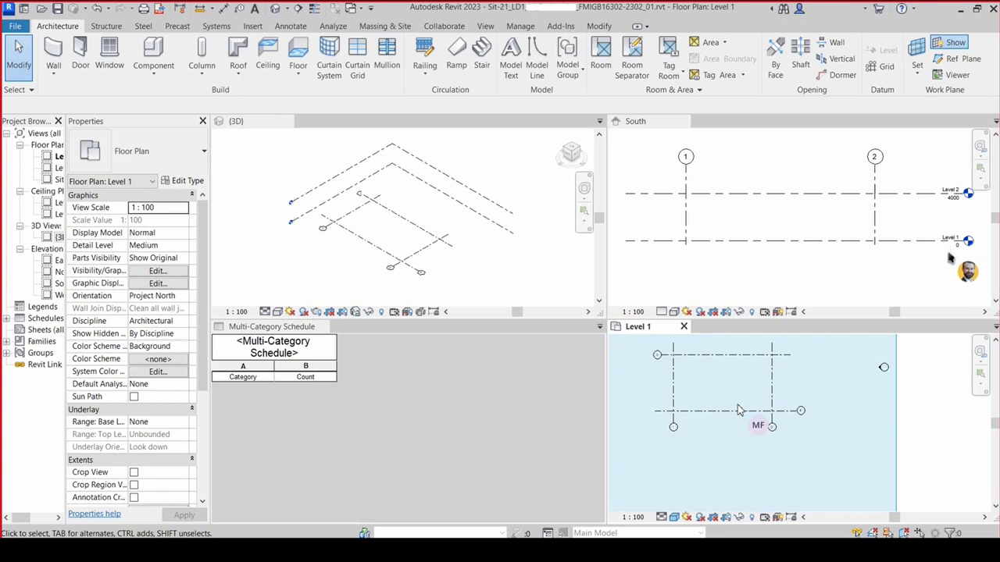
- Set up rectangle walls with Height to Level 2, Core Centerline location and joins allowed
left_click(53, 53)
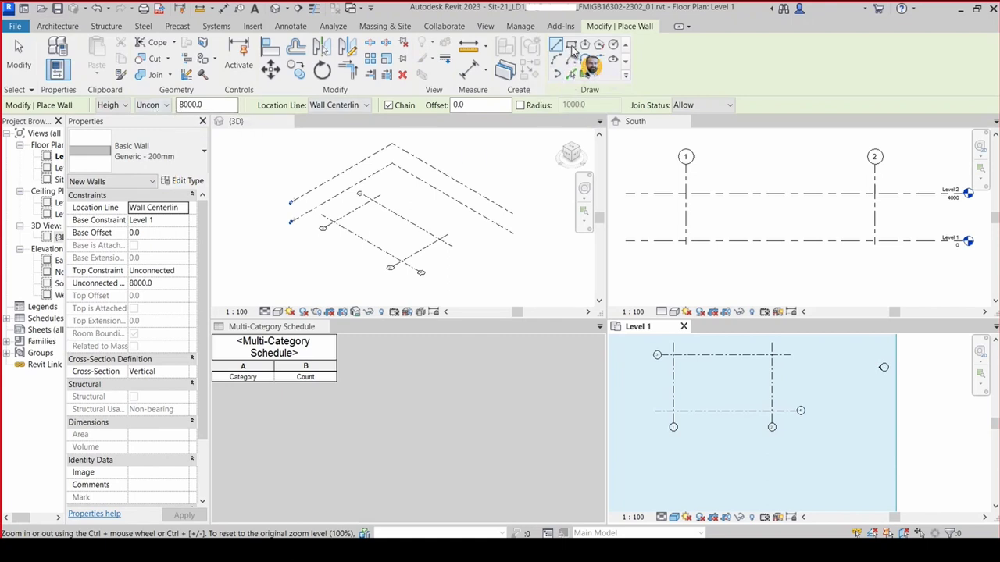
left_click(571, 45)
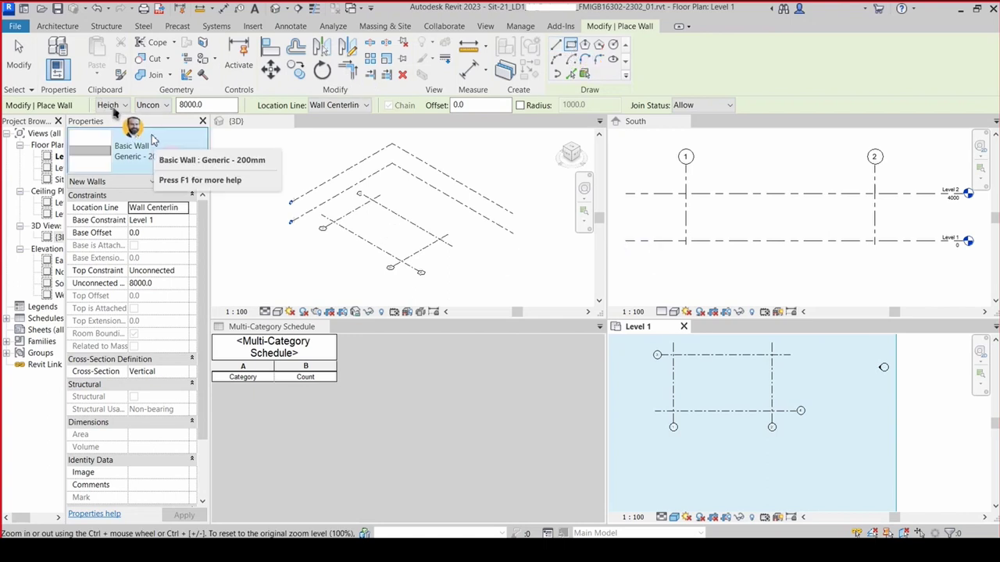
left_click(125, 105)
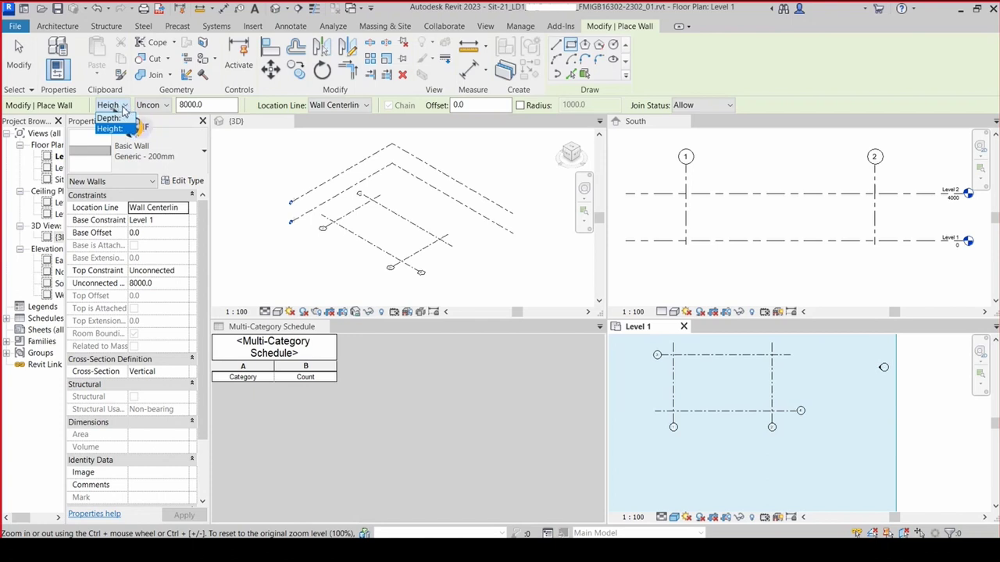
left_click(122, 107)
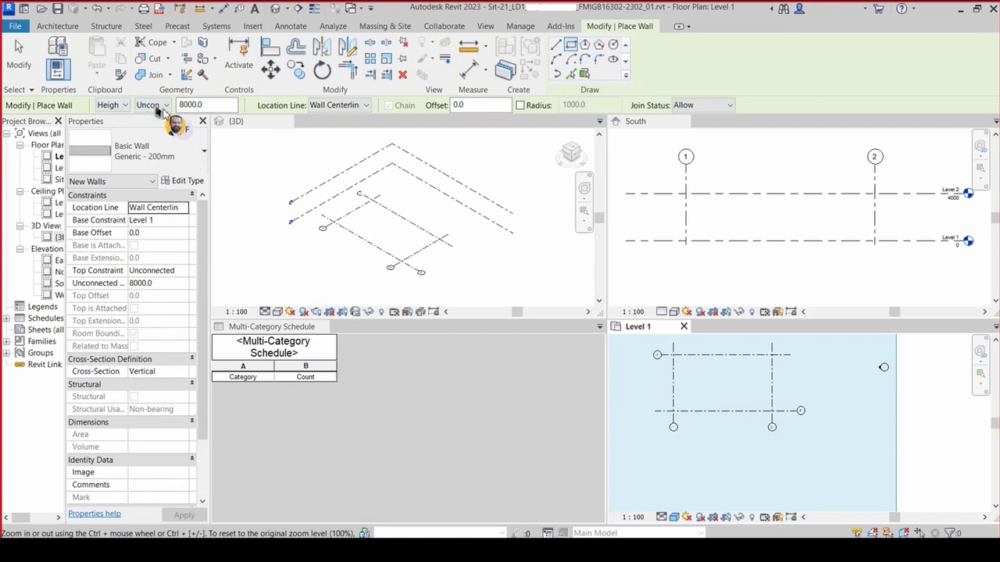
left_click(166, 107)
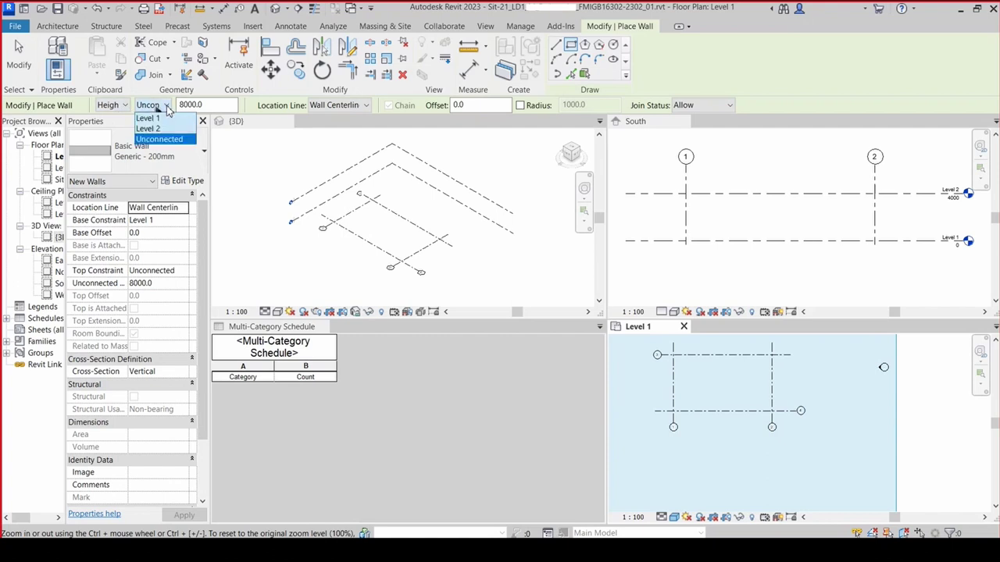
left_click(156, 128)
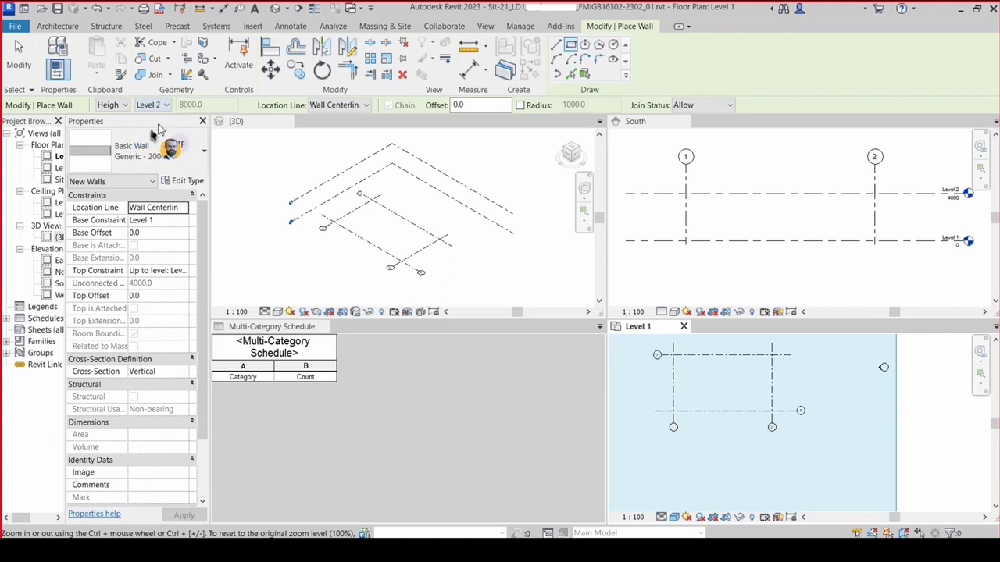
left_click(367, 107)
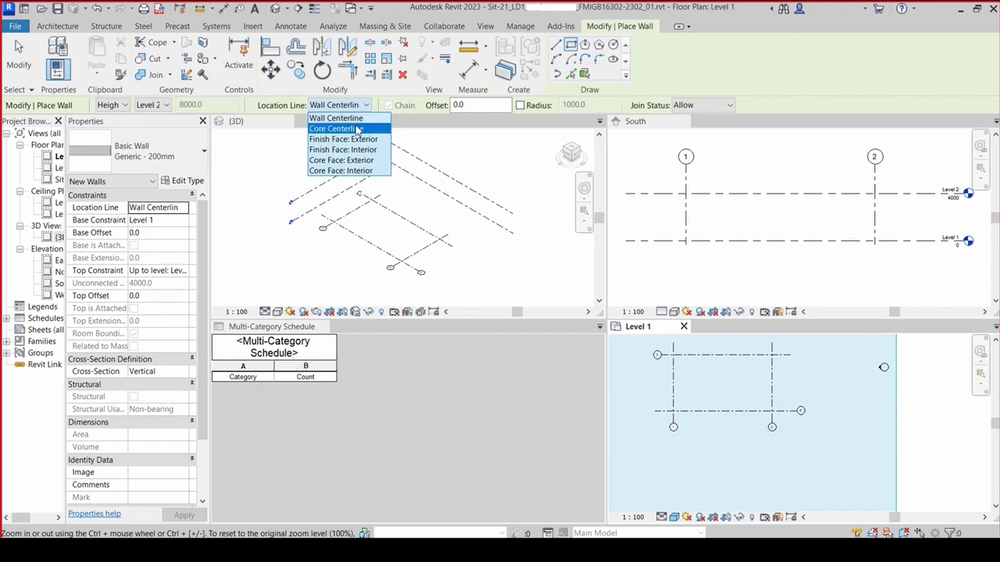
left_click(358, 129)
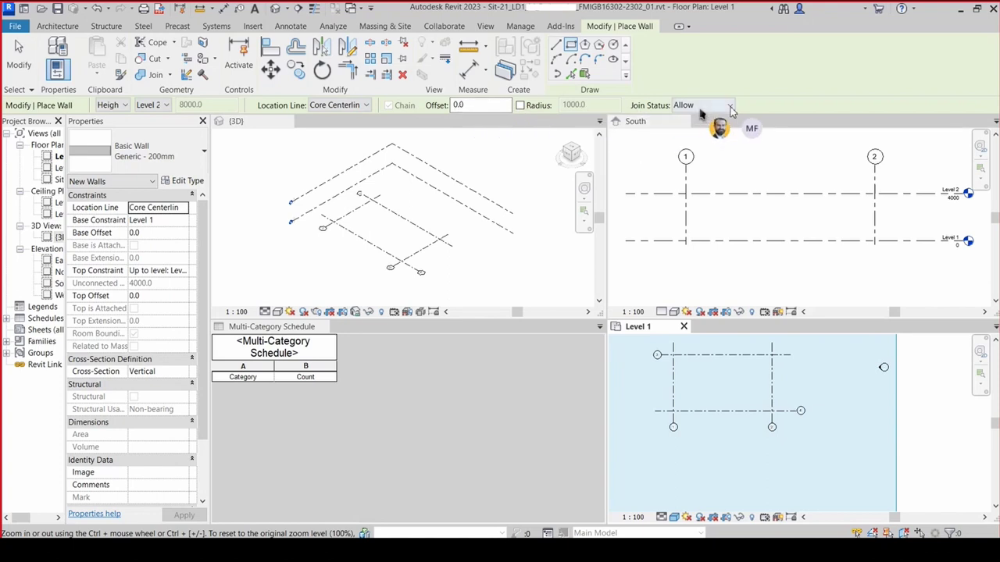
left_click(730, 105)
left_click(731, 110)
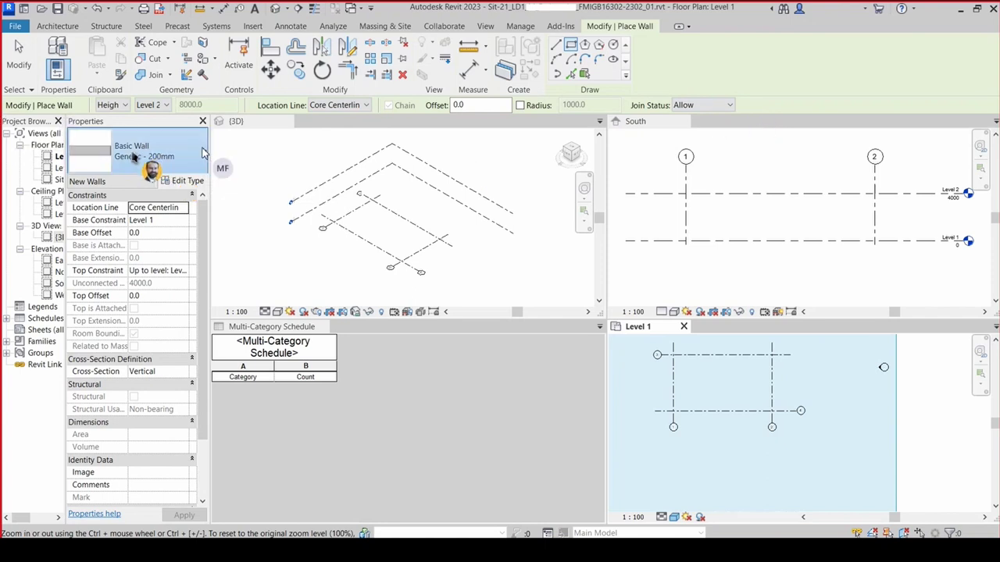
- Browse the Basic Wall types in the Type Selector, leaving Generic - 200mm as the current type
left_click(203, 151)
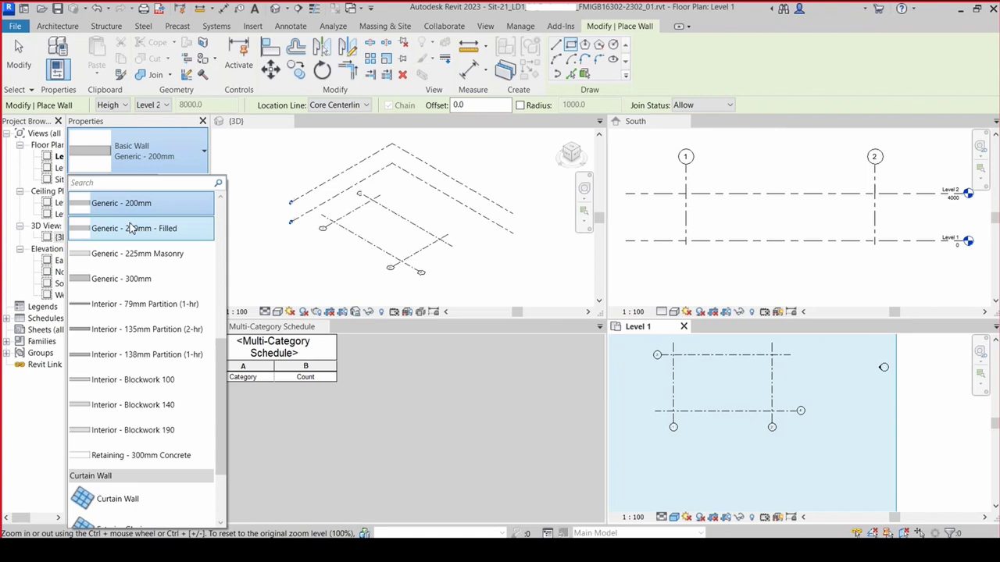
scroll(139, 214, "up", 4)
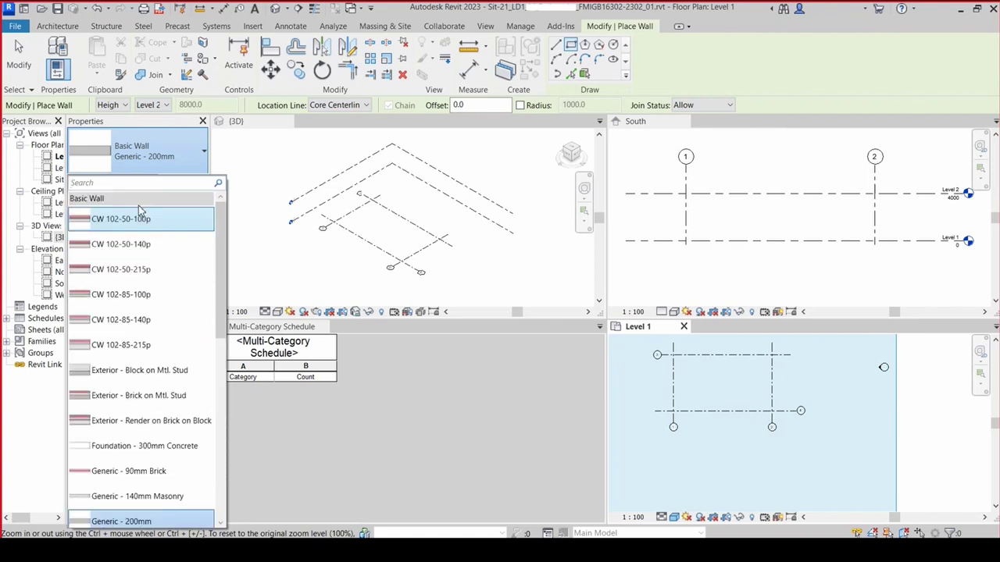
key("Down")
key("Down")
mouse_move(139, 395)
scroll(188, 335, "down", 1)
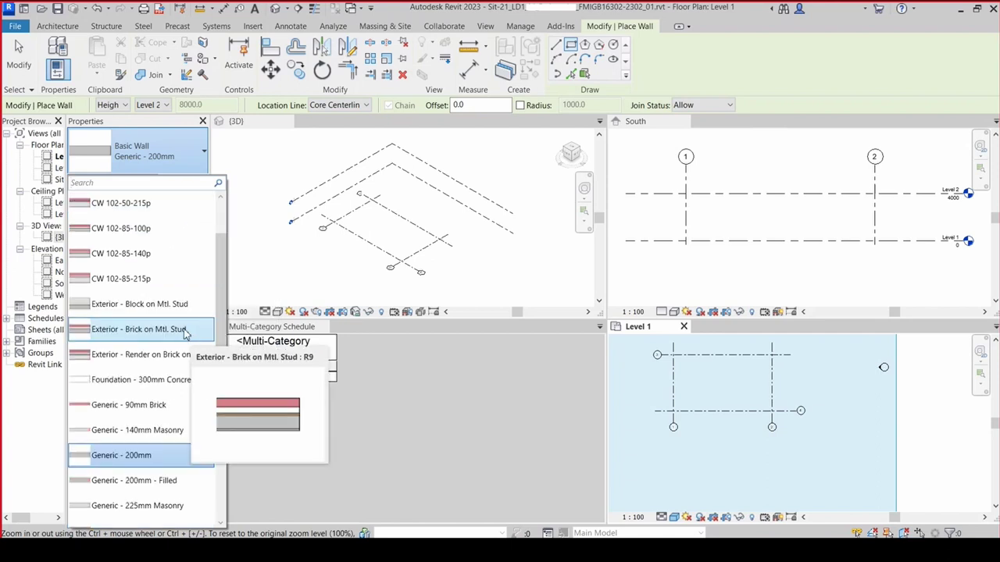
scroll(185, 332, "down", 1)
scroll(185, 332, "up", 2)
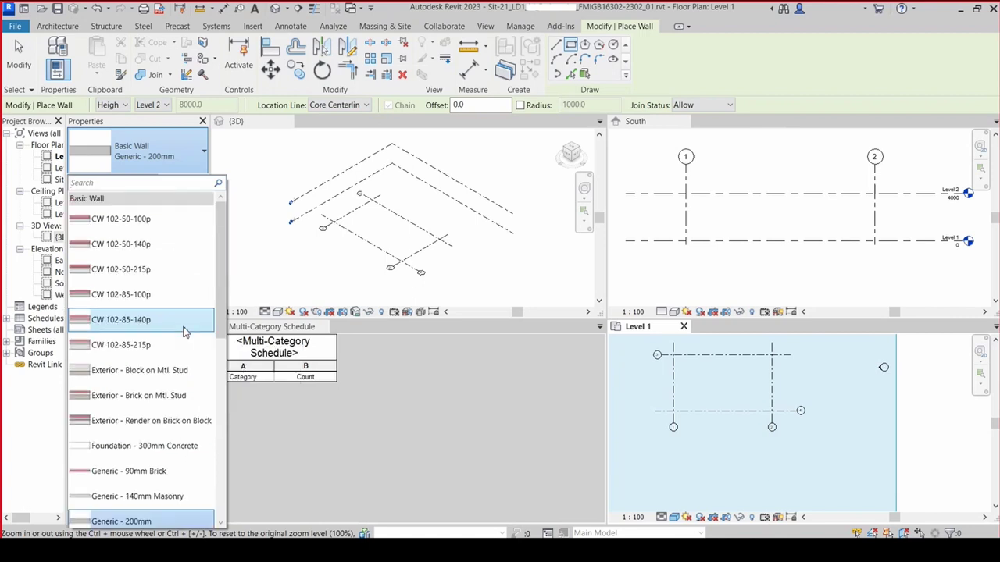
scroll(185, 332, "down", 2)
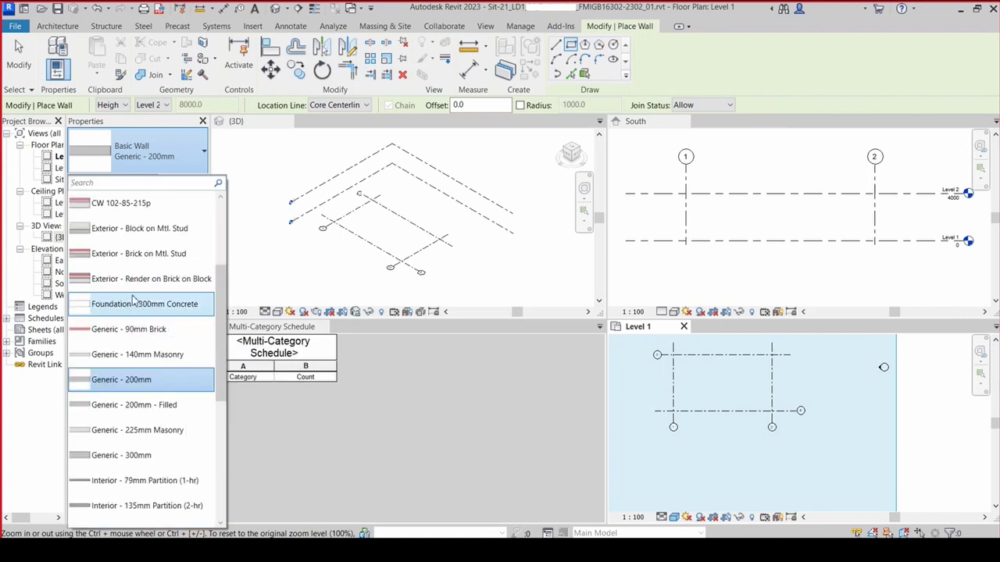
scroll(131, 278, "up", 2)
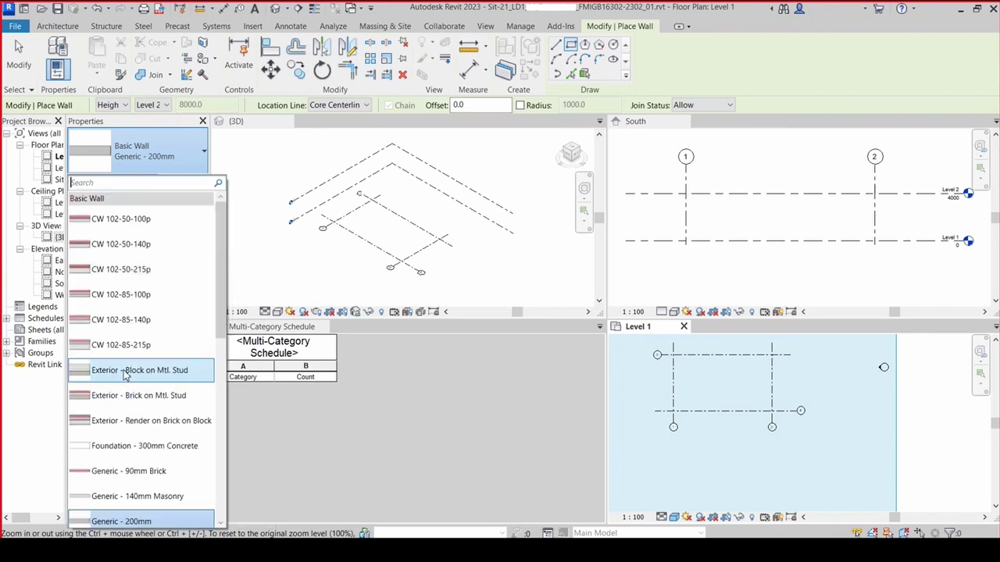
scroll(125, 379, "down", 2)
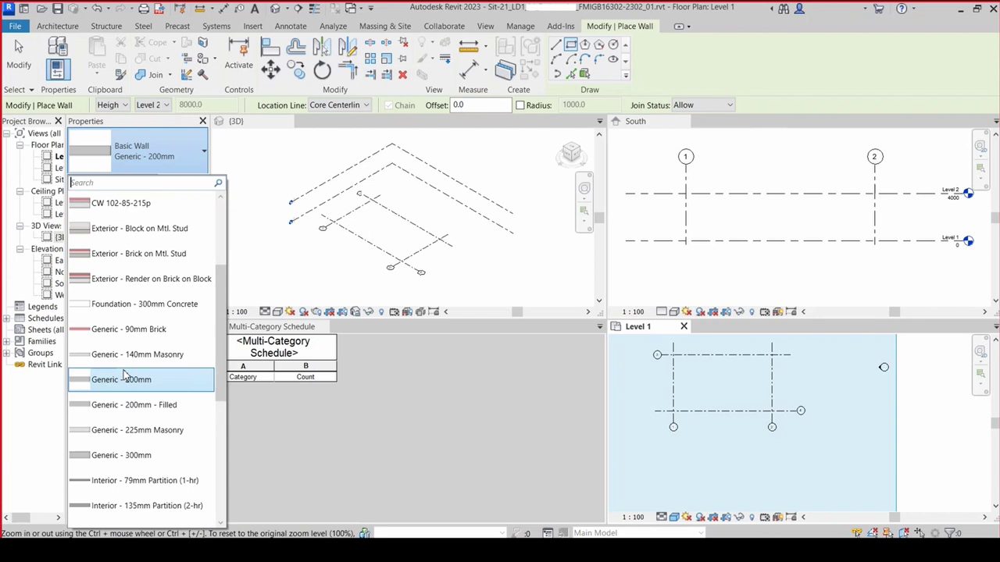
scroll(125, 376, "down", 1)
scroll(125, 376, "up", 2)
scroll(124, 375, "up", 1)
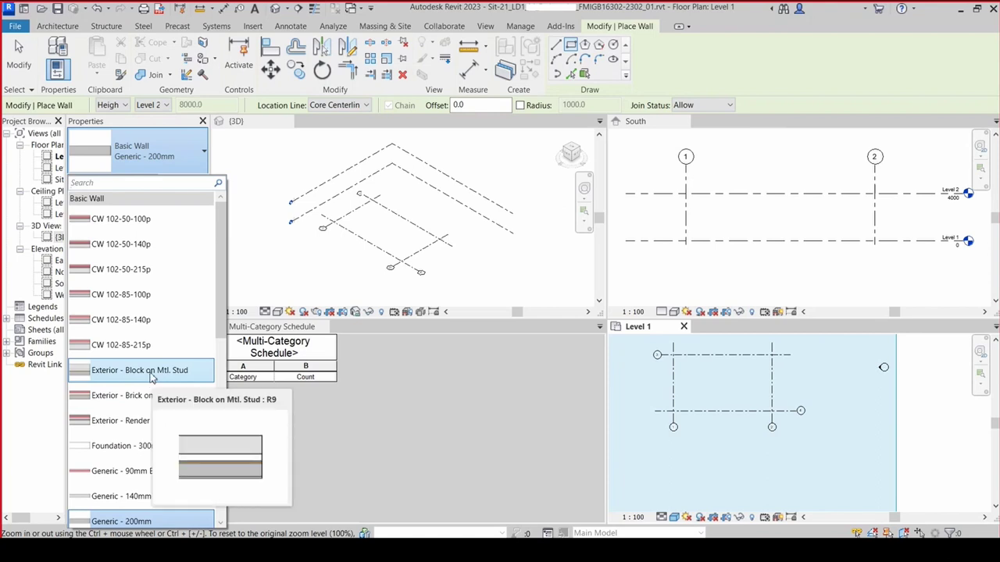
- Make Exterior - Brick on Mtl. Stud the wall type and cancel the stray rectangle corner
left_click(160, 396)
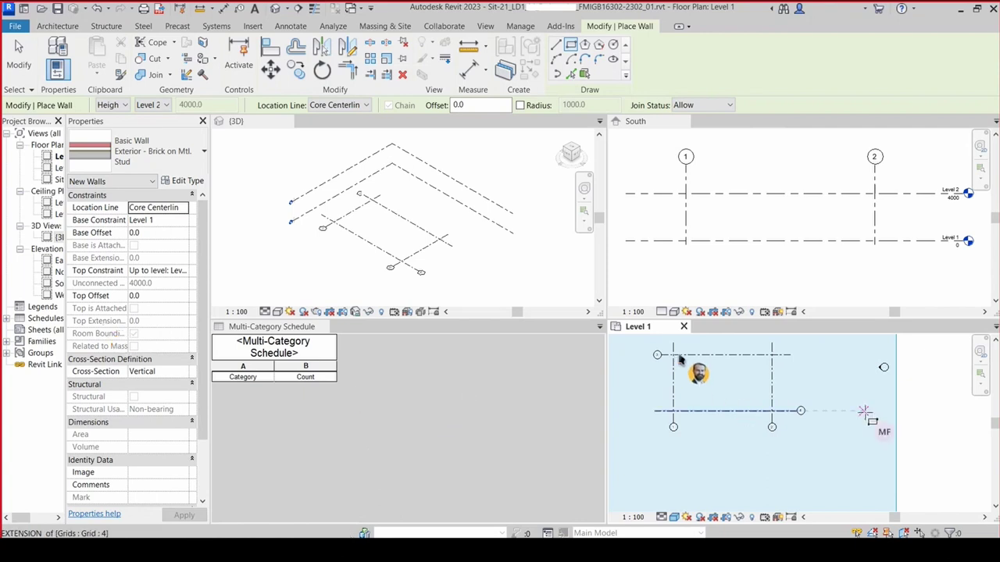
left_click(826, 377)
scroll(662, 375, "up", 1)
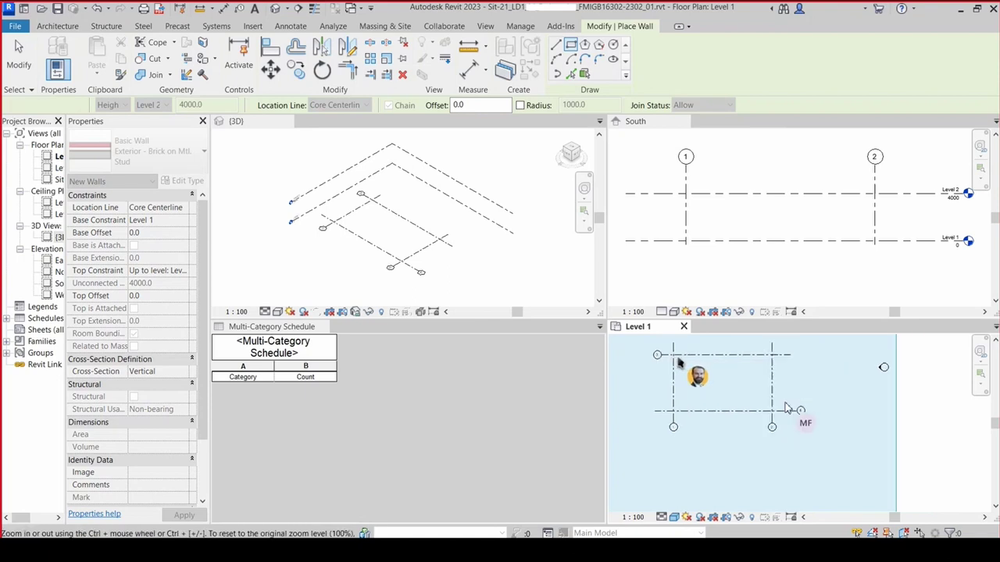
key("Escape")
scroll(664, 359, "up", 2)
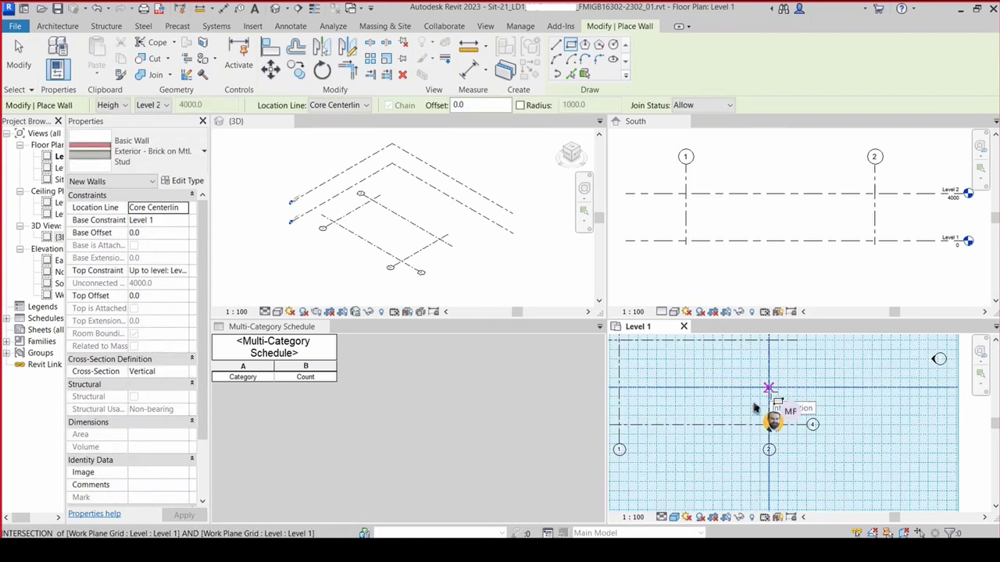
scroll(656, 379, "up", 1)
- Reframe the plan around the grid intersections, cancelling a second misplaced wall corner
left_click(657, 378)
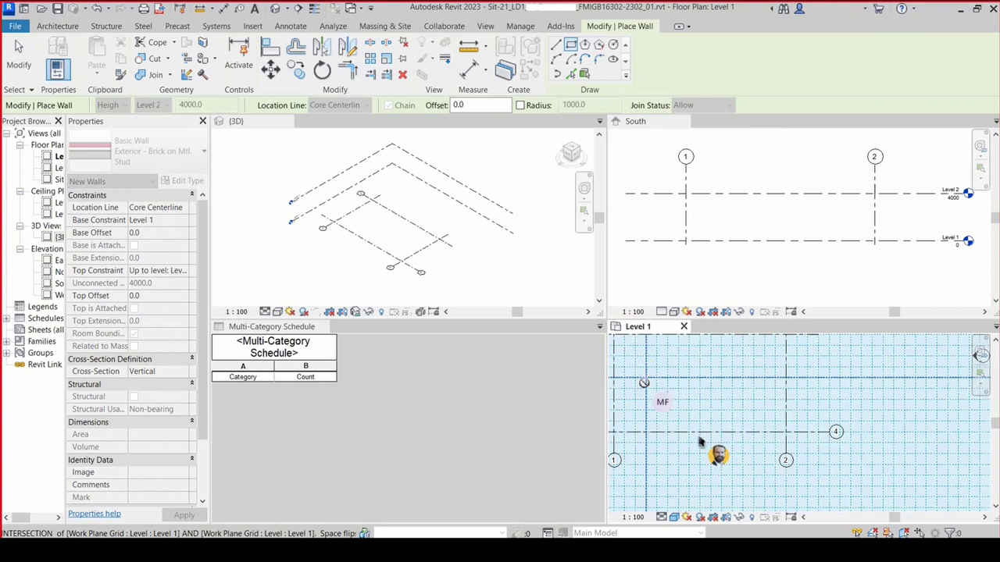
scroll(622, 351, "down", 1)
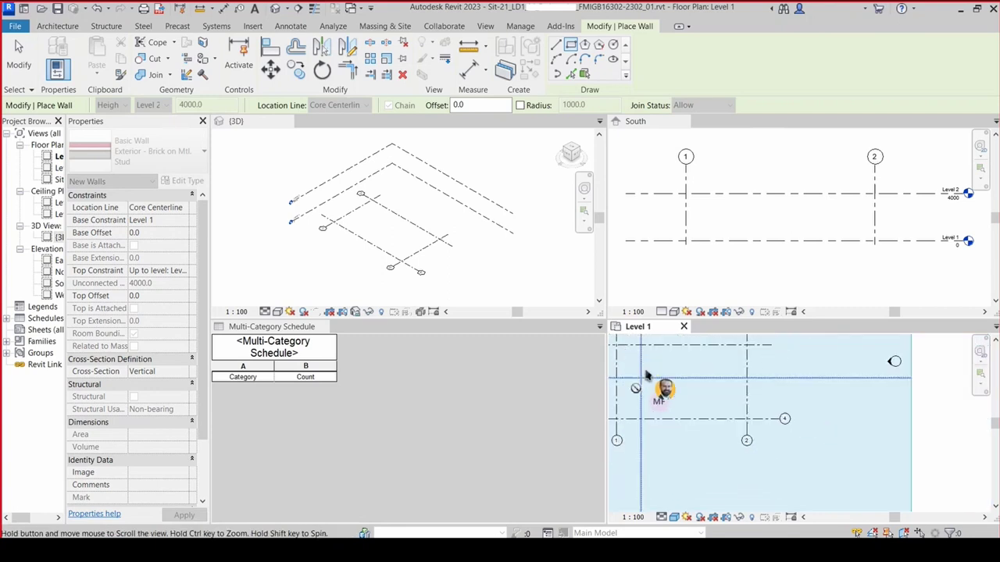
scroll(651, 382, "down", 1)
middle_click_drag(651, 382, 720, 447)
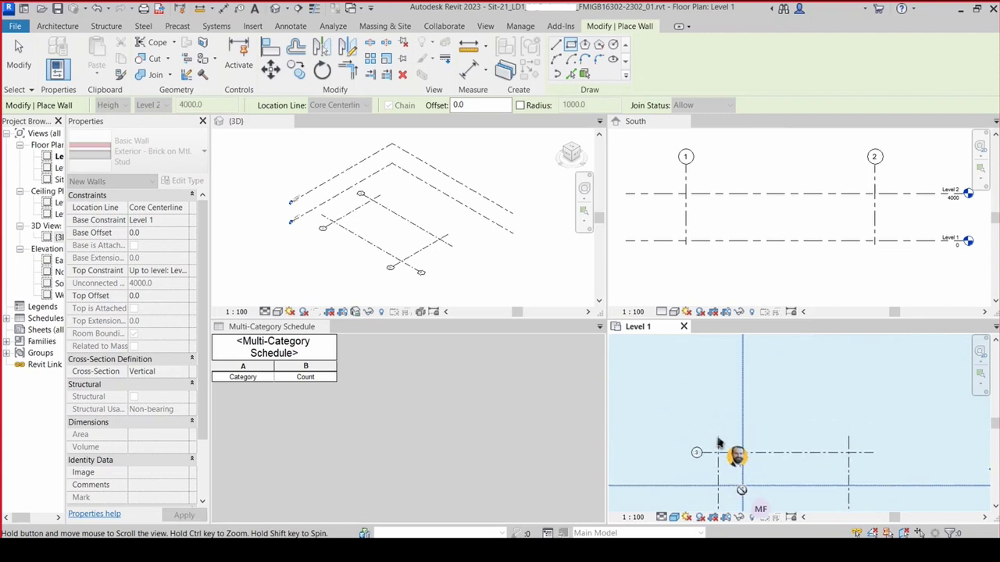
left_click(716, 454)
key("Escape")
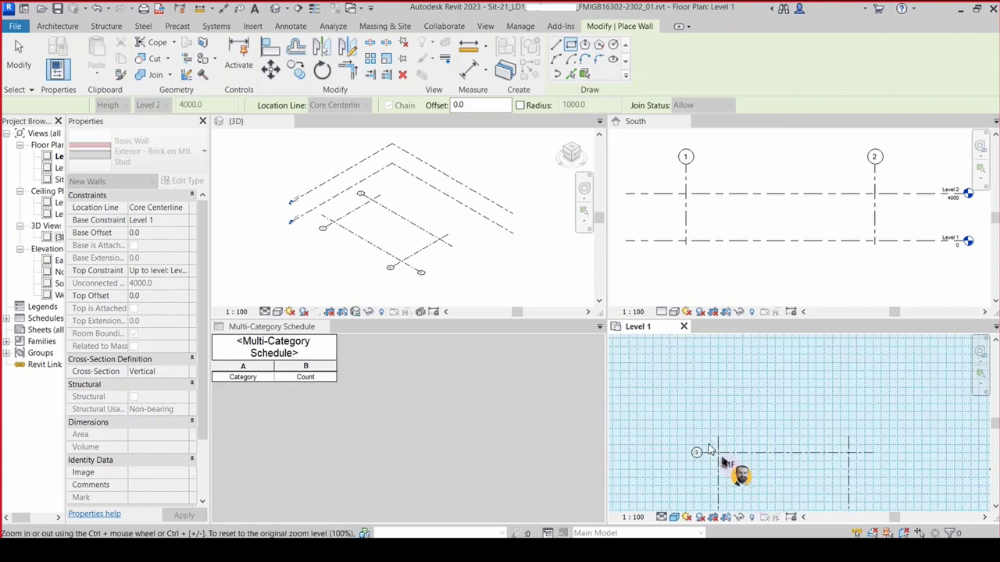
scroll(709, 451, "up", 2)
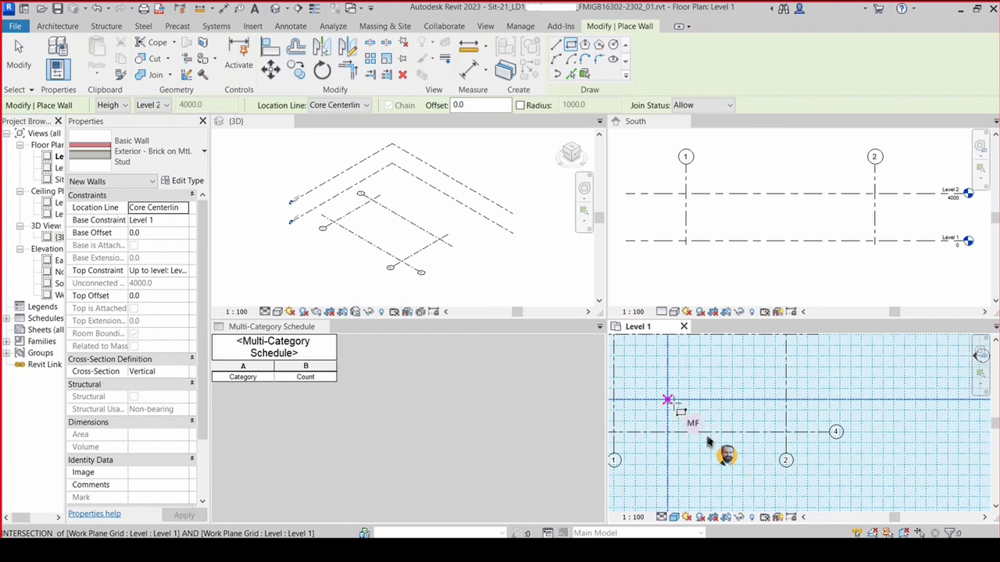
middle_click_drag(683, 410, 756, 500)
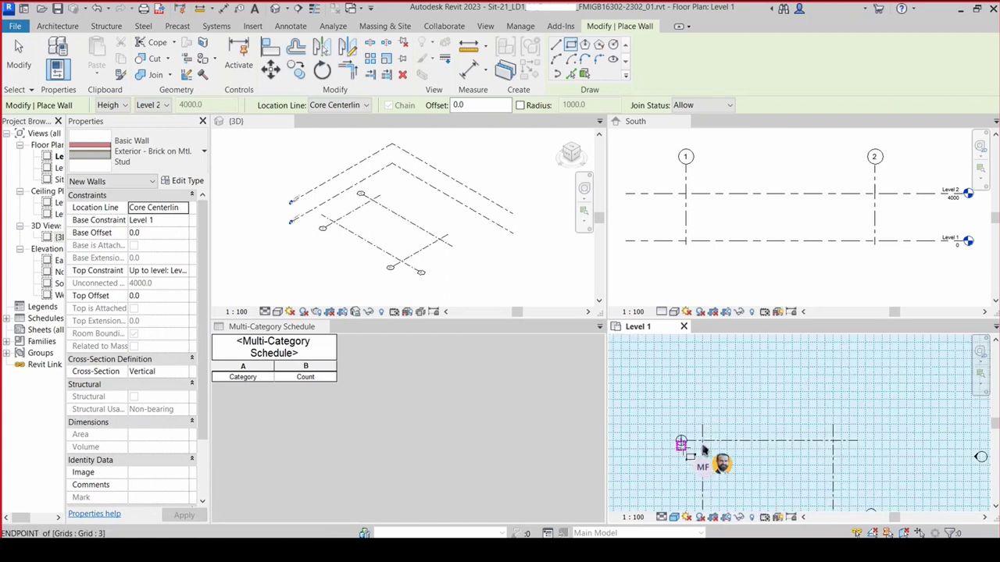
scroll(703, 453, "down", 1)
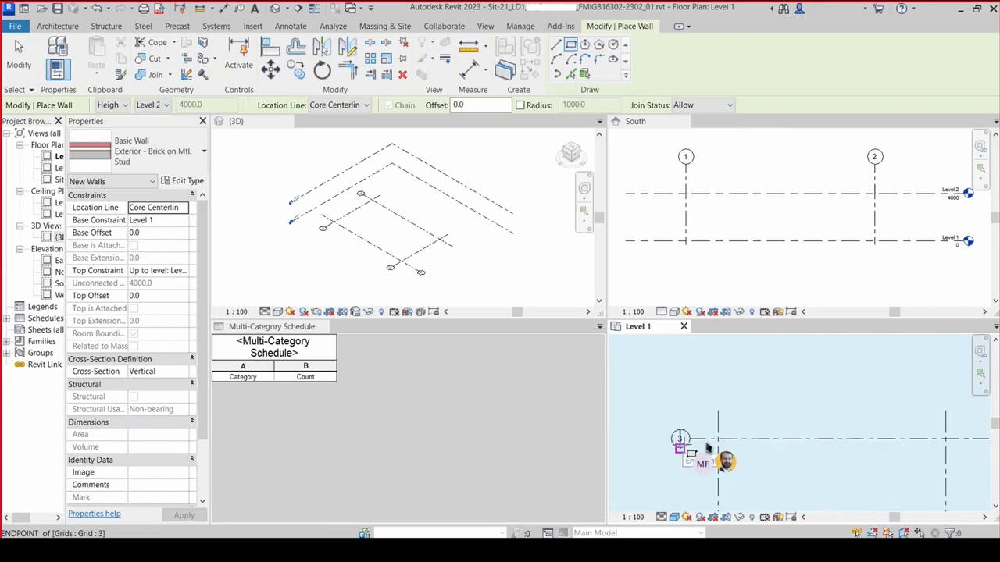
scroll(719, 448, "up", 2)
scroll(722, 446, "up", 1)
scroll(730, 448, "up", 1)
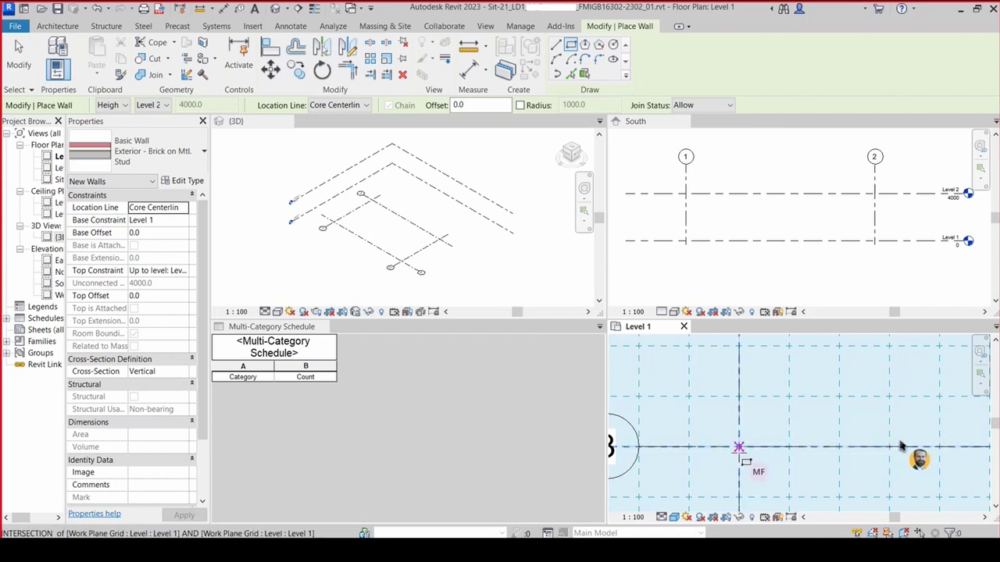
- Start the brick wall rectangle at the grid 1 and grid 3 intersection
left_click(738, 447)
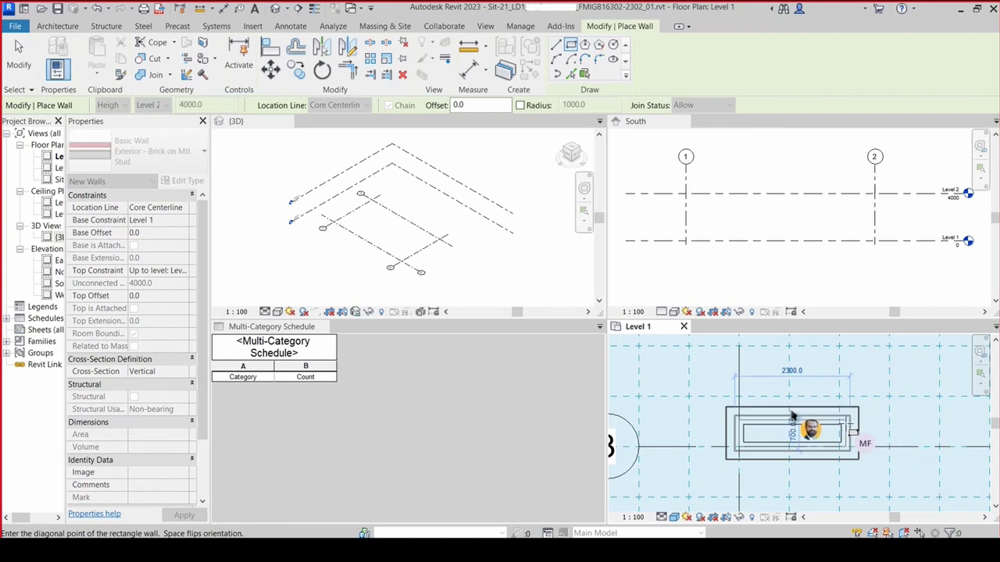
scroll(810, 443, "down", 1)
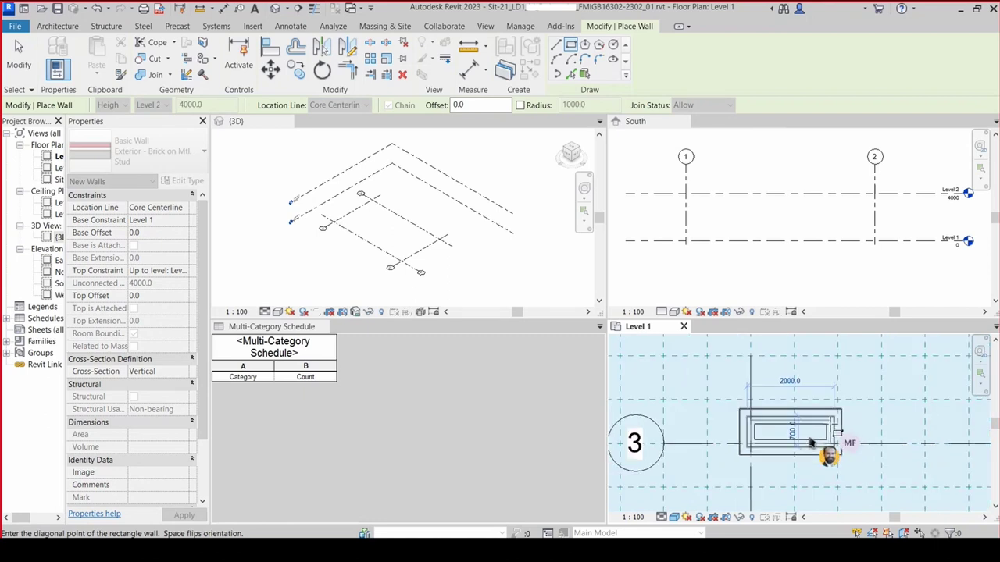
scroll(809, 442, "down", 1)
scroll(813, 438, "down", 1)
scroll(796, 428, "down", 1)
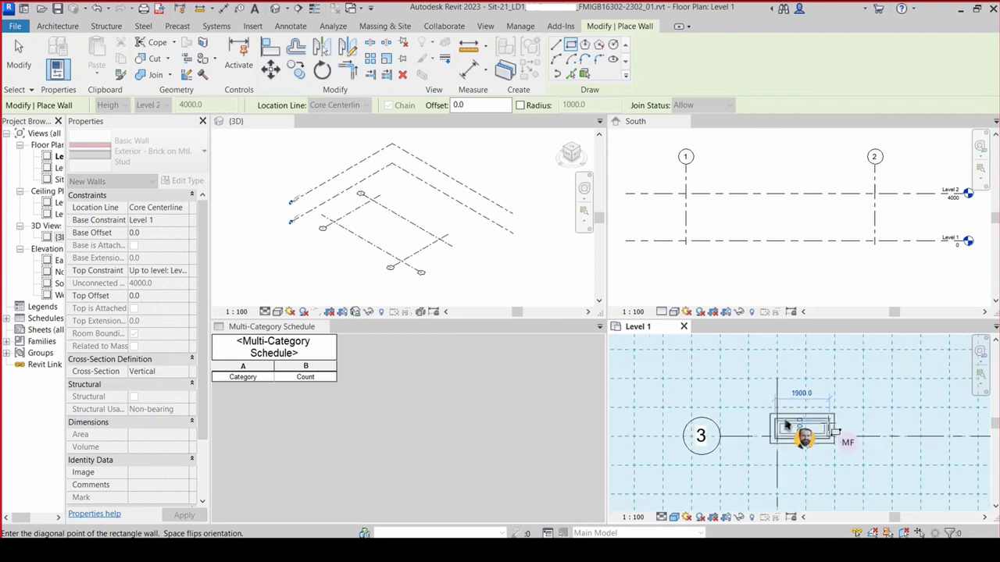
scroll(786, 424, "down", 1)
scroll(787, 424, "down", 1)
scroll(786, 425, "up", 3)
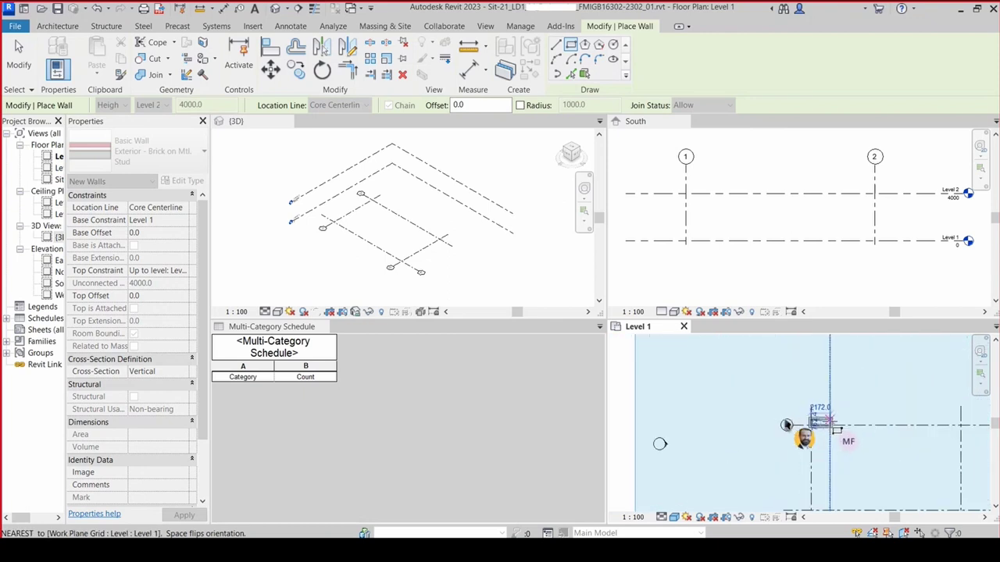
scroll(787, 424, "down", 1)
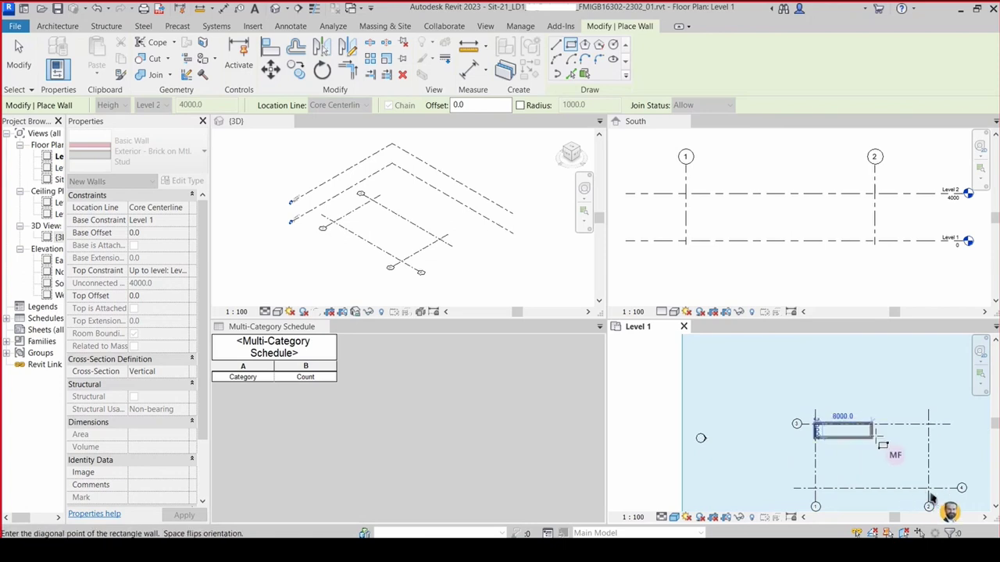
- Pan to the grid 2/4 intersection and close the four-wall rectangle there
middle_click(883, 445)
middle_click_drag(883, 445, 783, 418)
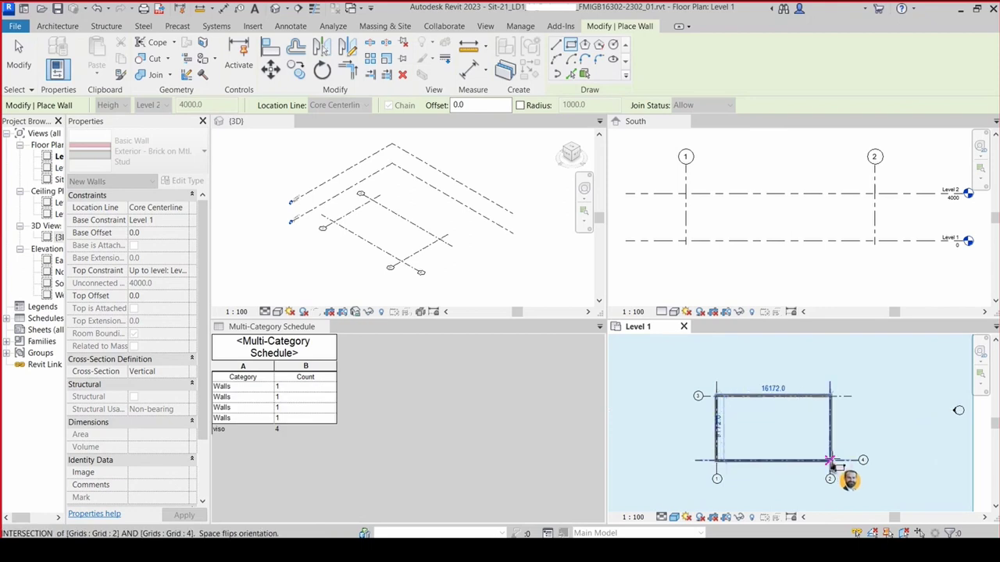
middle_click_drag(805, 434, 691, 370)
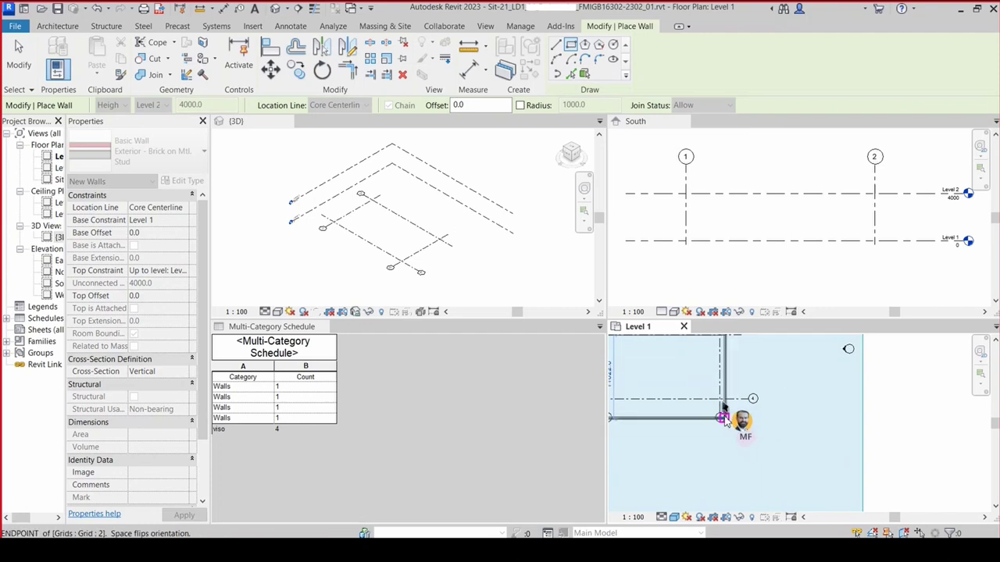
left_click(719, 401)
scroll(720, 405, "up", 1)
scroll(724, 403, "up", 1)
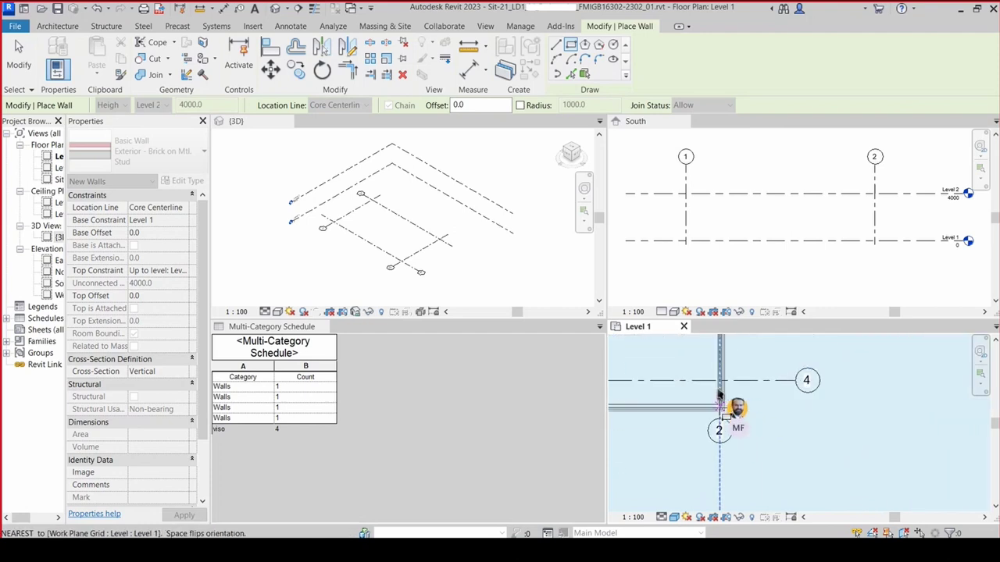
scroll(727, 387, "up", 2)
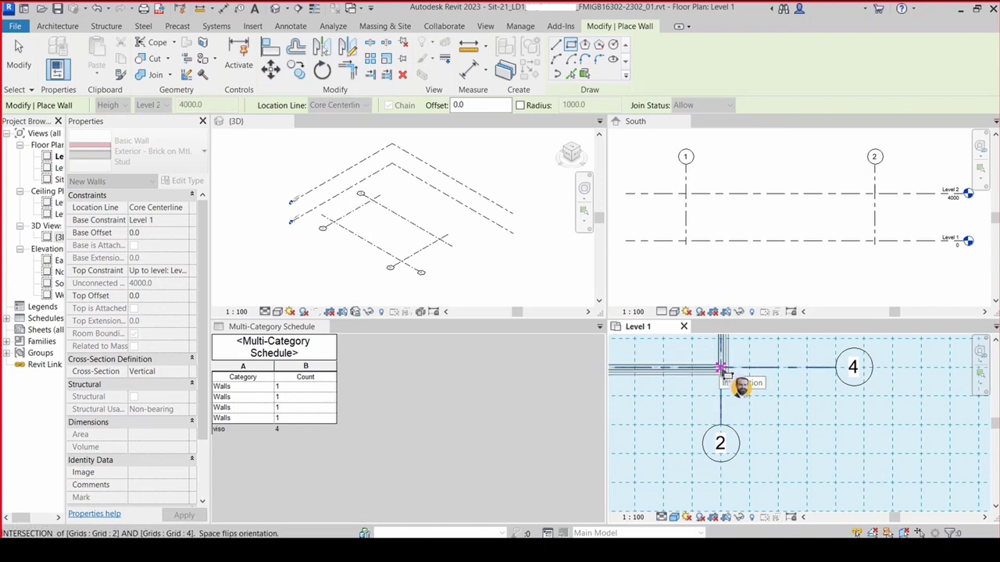
left_click(720, 367)
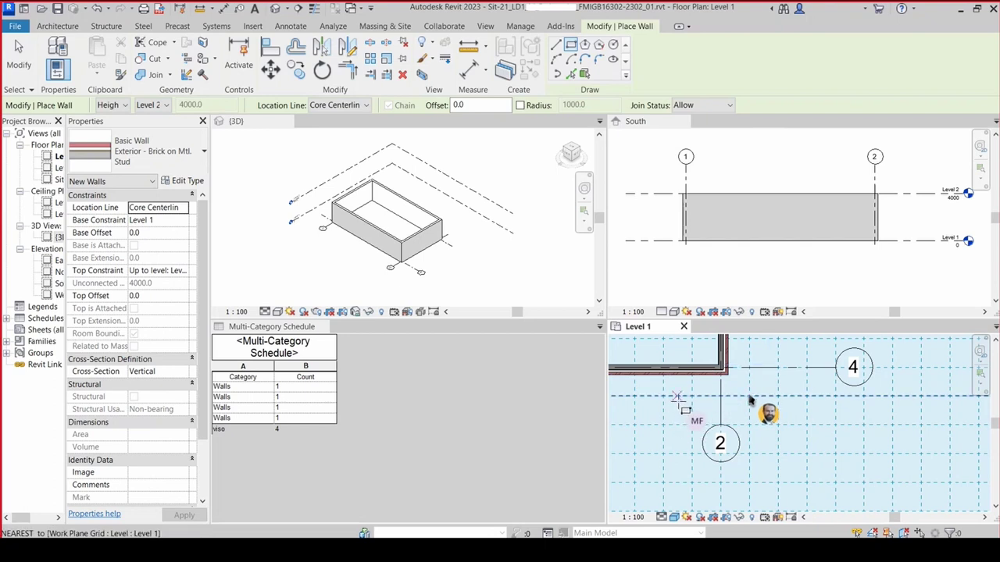
scroll(676, 397, "down", 1)
scroll(683, 403, "down", 1)
scroll(689, 406, "down", 1)
scroll(694, 409, "down", 1)
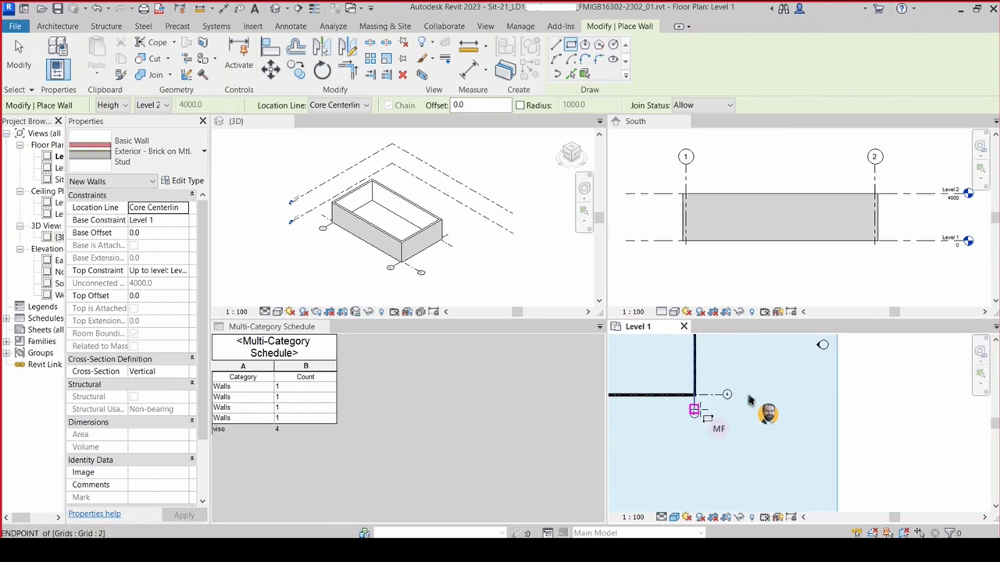
scroll(693, 410, "down", 1)
scroll(692, 411, "down", 1)
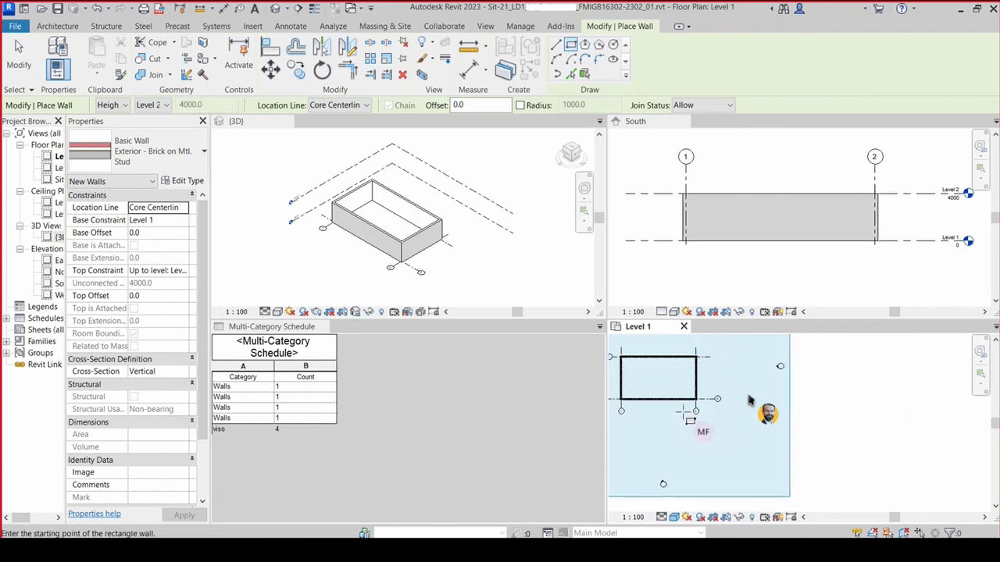
- Exit the Wall tool and switch the 3D view's visual style to Realistic
key("Escape")
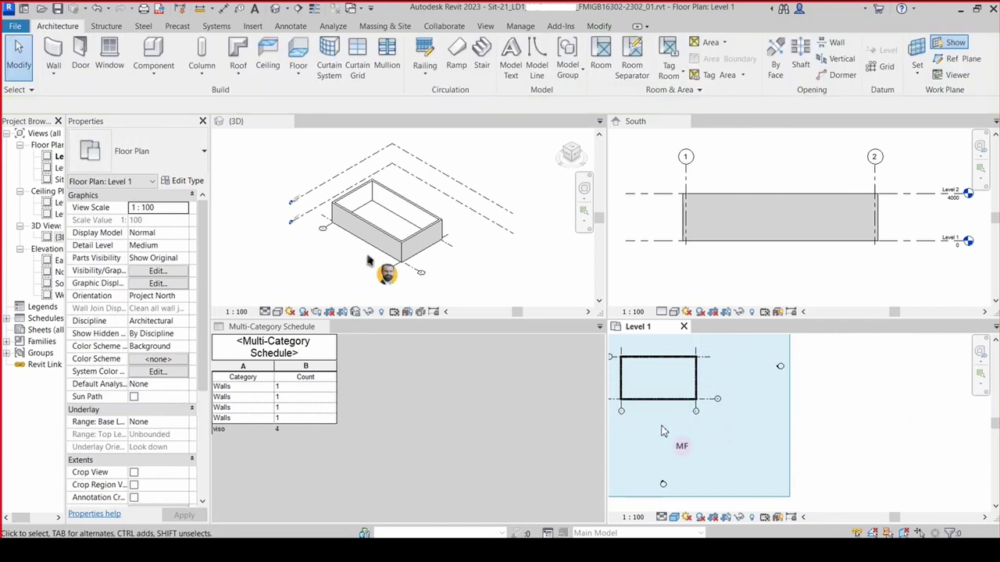
scroll(661, 431, "up", 1)
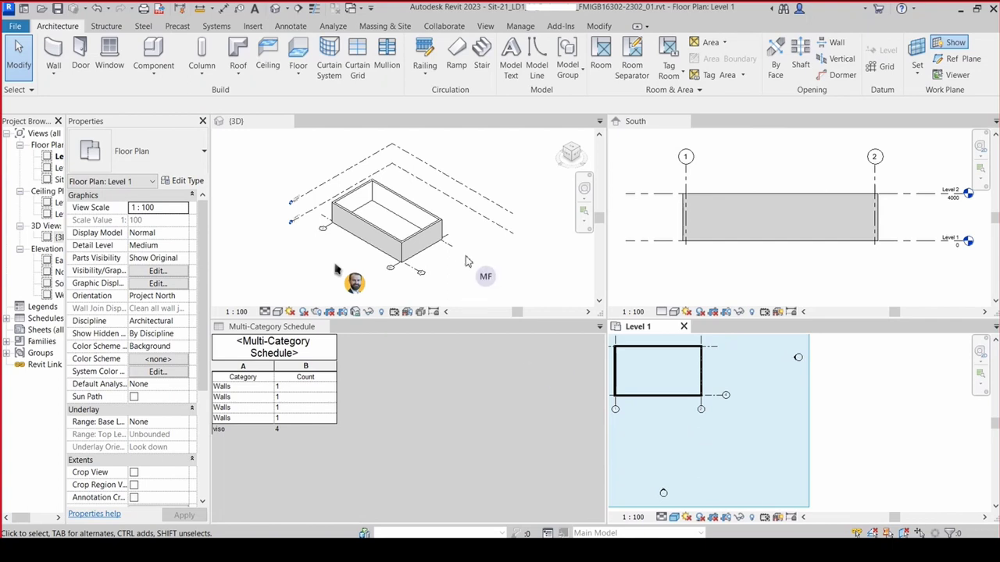
left_click(495, 256)
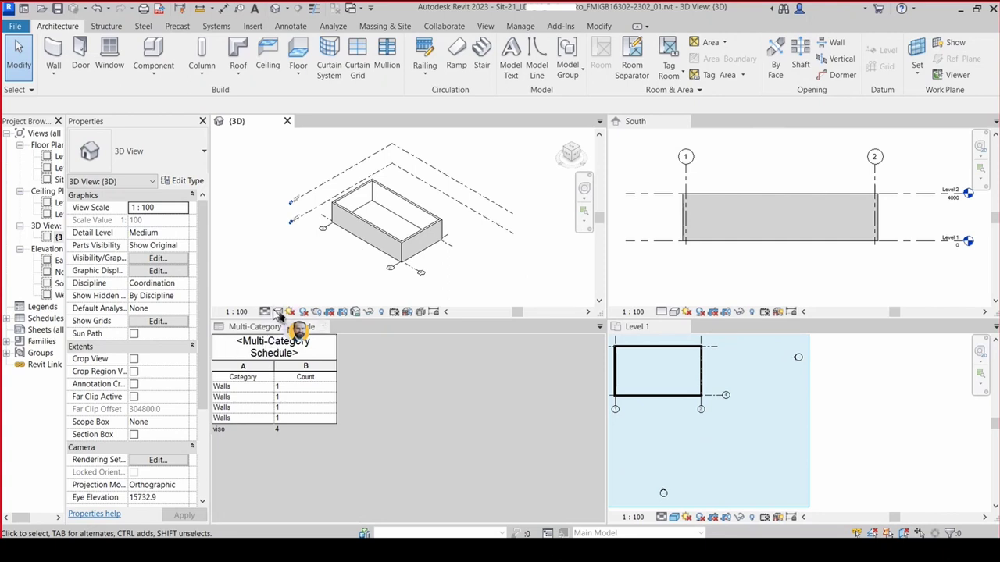
left_click(278, 311)
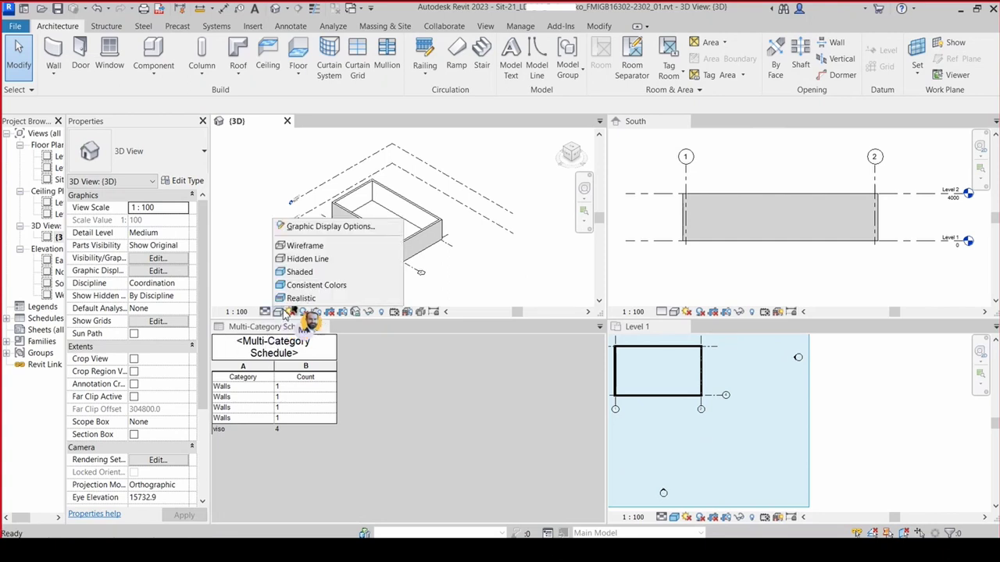
left_click(297, 300)
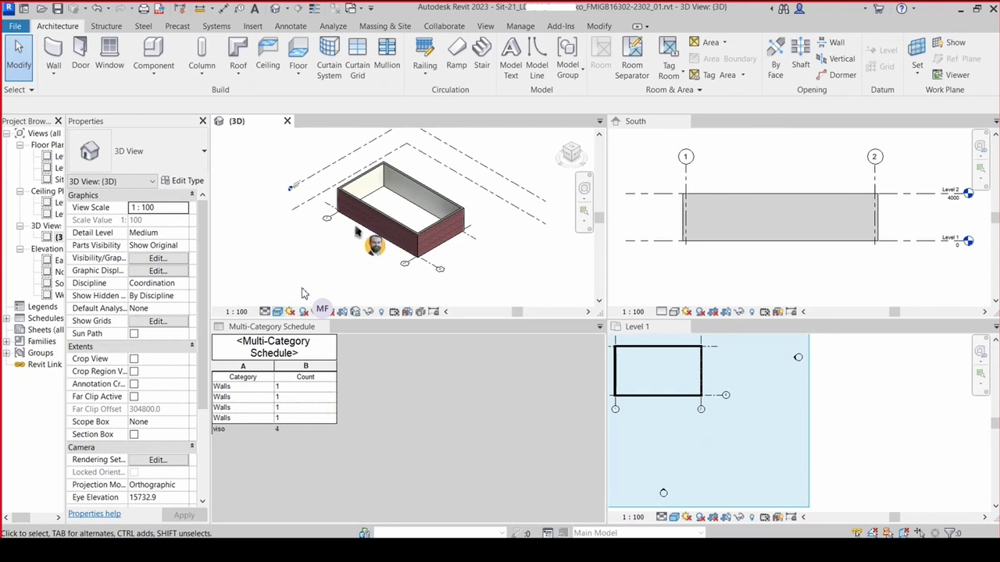
scroll(343, 266, "up", 3)
scroll(367, 226, "up", 2)
scroll(390, 215, "up", 1)
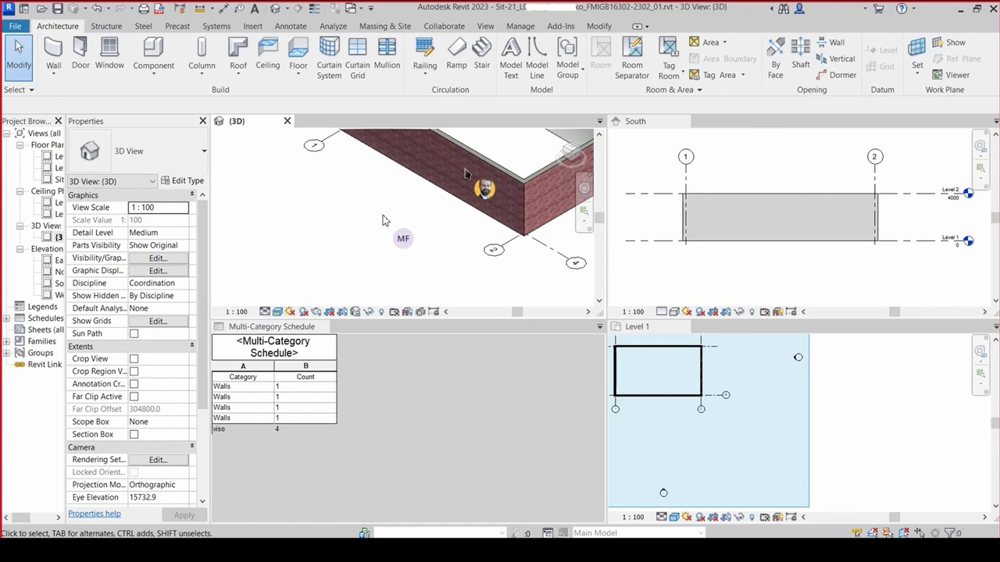
scroll(375, 246, "down", 2)
scroll(328, 301, "down", 2)
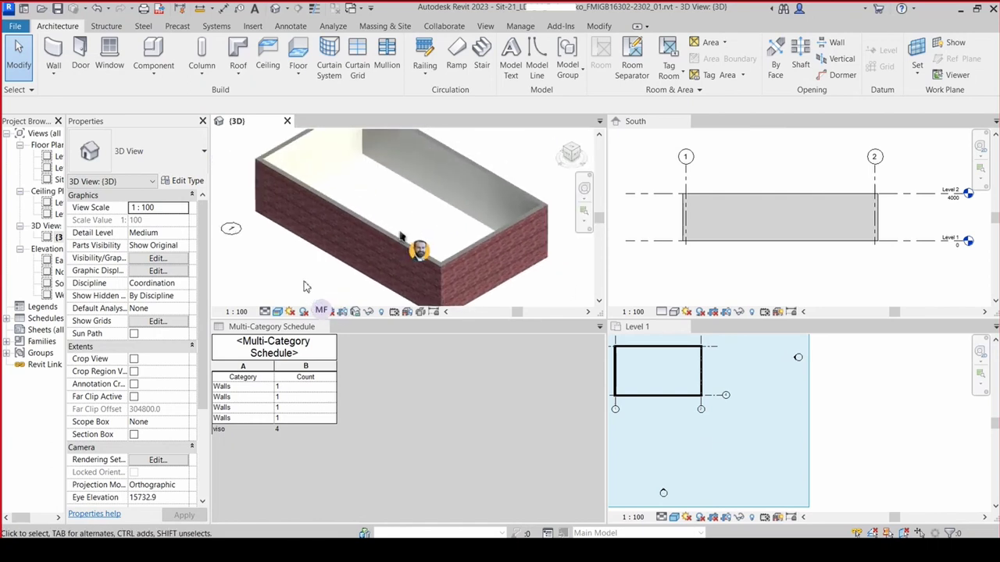
scroll(346, 279, "up", 1)
scroll(346, 264, "up", 2)
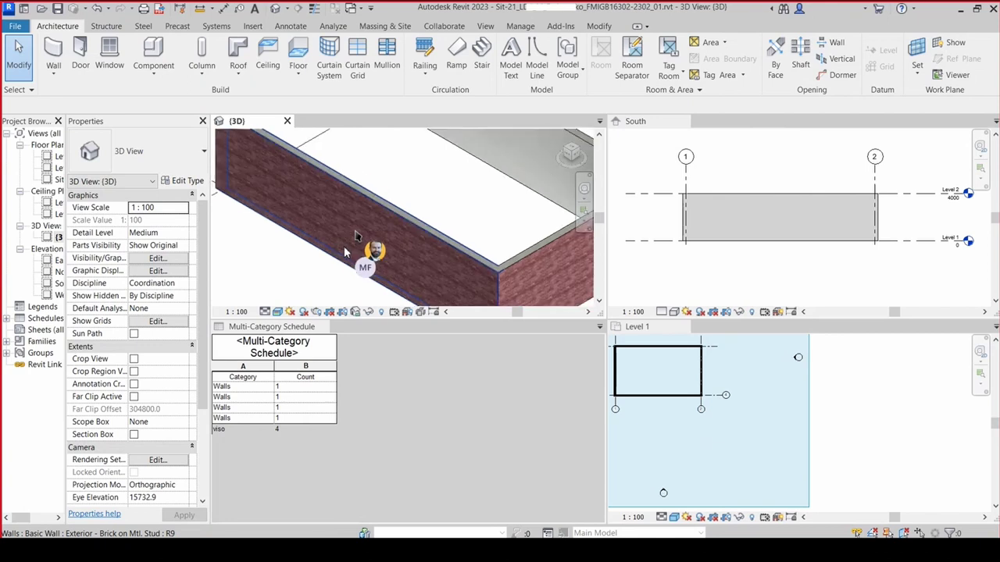
scroll(350, 253, "up", 2)
scroll(354, 255, "up", 1)
scroll(354, 255, "up", 1)
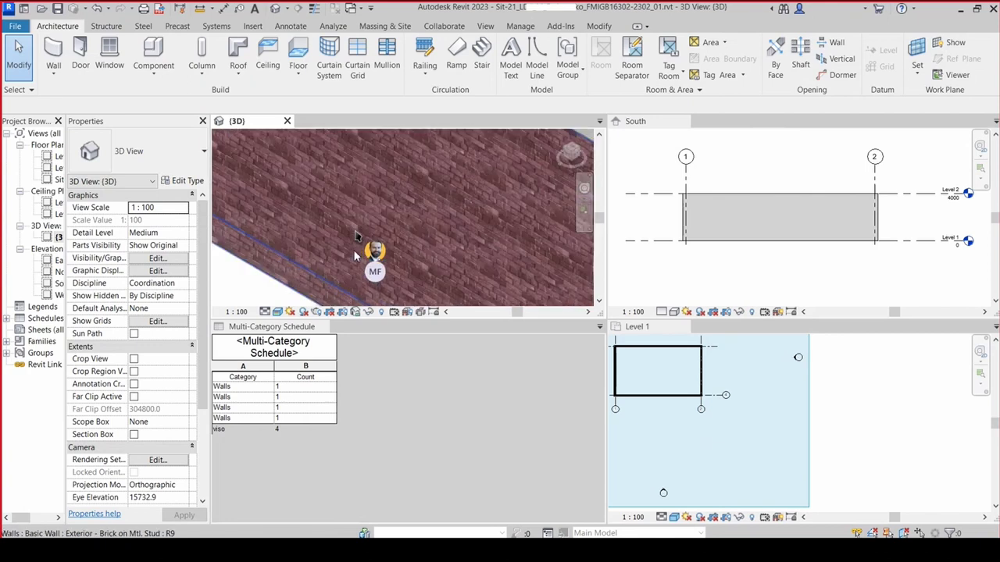
scroll(353, 256, "up", 1)
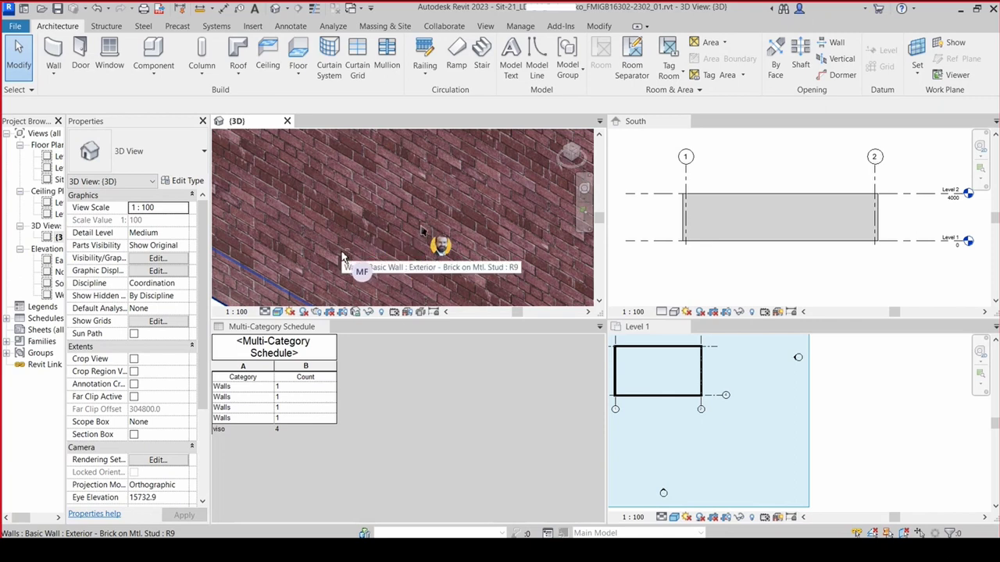
mouse_move(348, 249)
middle_mouse_down("shift")
mouse_move(300, 252)
mouse_move(337, 233)
mouse_move(306, 227)
middle_mouse_up("shift")
scroll(297, 218, "down", 5)
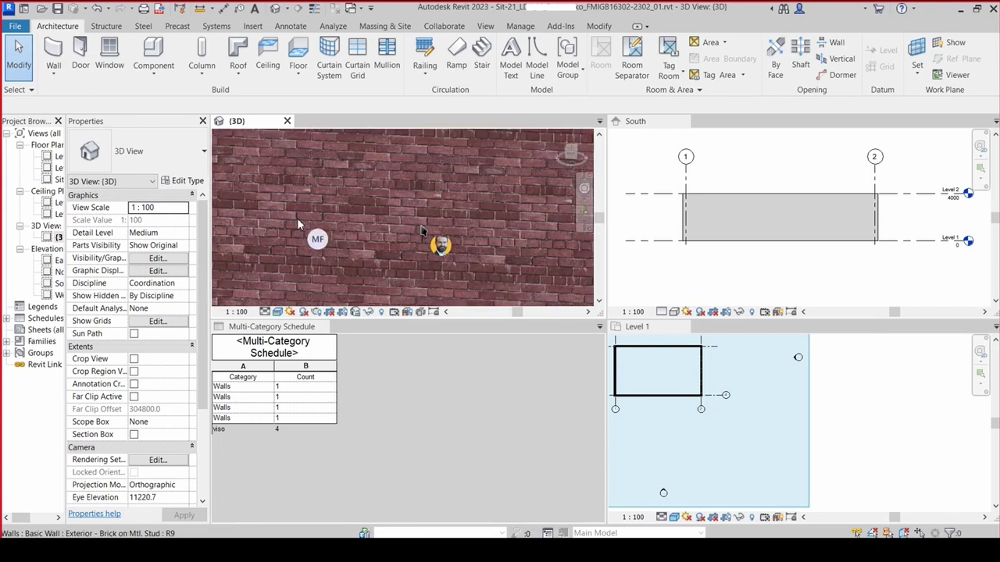
scroll(300, 224, "down", 2)
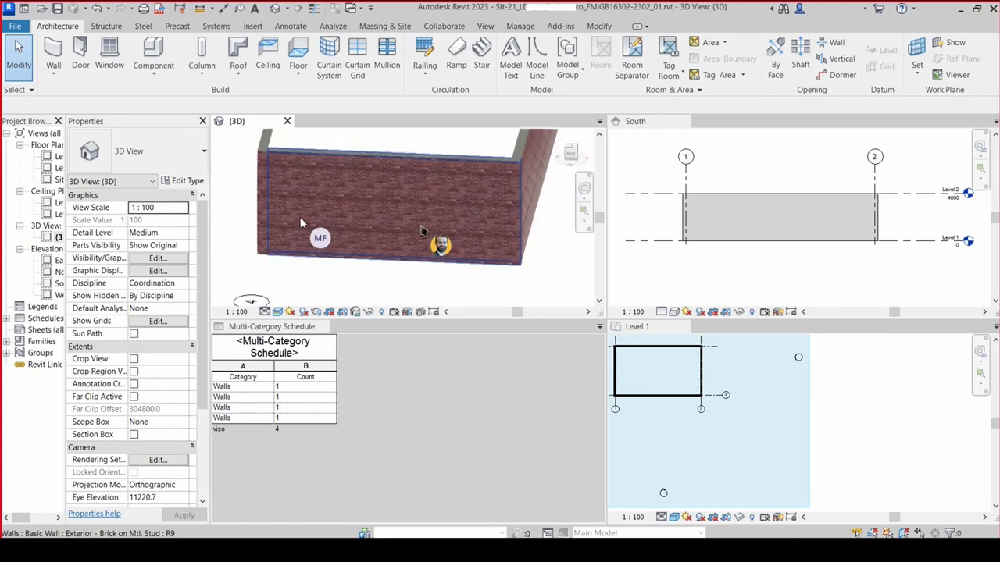
scroll(300, 224, "down", 1)
scroll(300, 223, "down", 2)
mouse_move(300, 216)
middle_mouse_down("shift")
mouse_move(308, 224)
mouse_move(270, 208)
mouse_move(268, 157)
mouse_move(252, 250)
mouse_move(261, 271)
mouse_move(268, 192)
mouse_move(258, 224)
mouse_move(225, 223)
mouse_move(221, 193)
mouse_move(265, 226)
mouse_move(319, 232)
mouse_move(290, 208)
mouse_move(258, 243)
mouse_move(272, 290)
mouse_move(314, 252)
middle_mouse_up("shift")
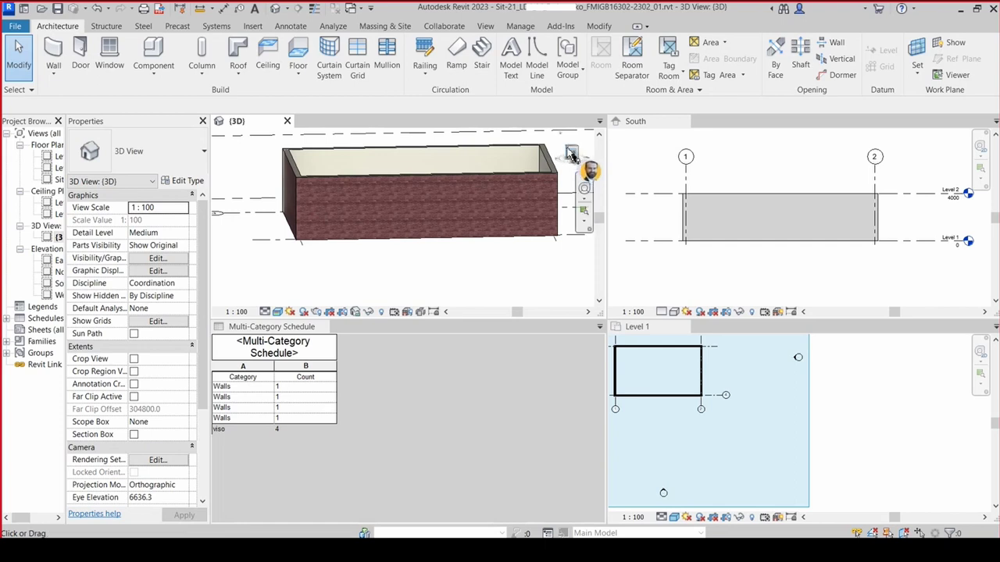
left_click(571, 152)
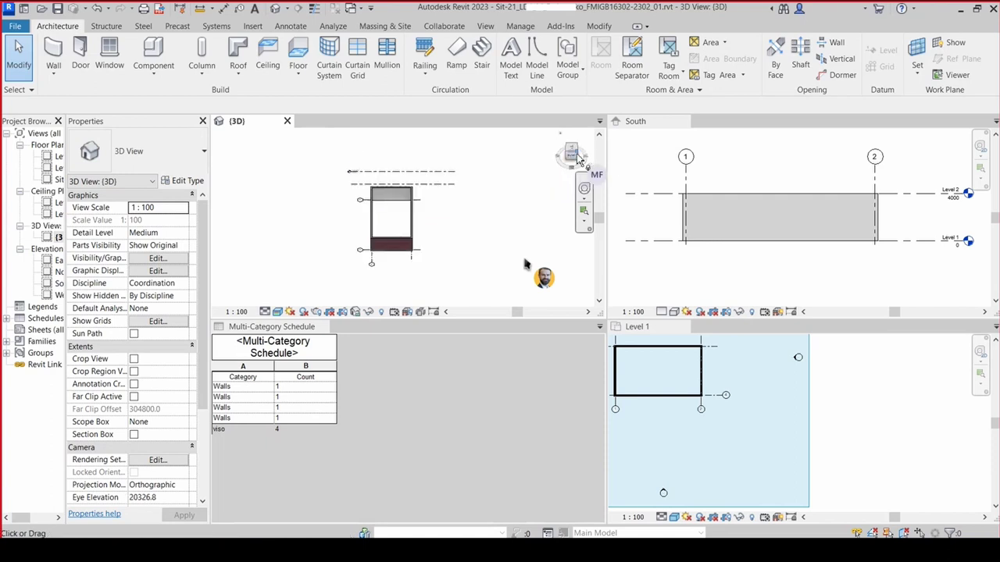
left_click(578, 159)
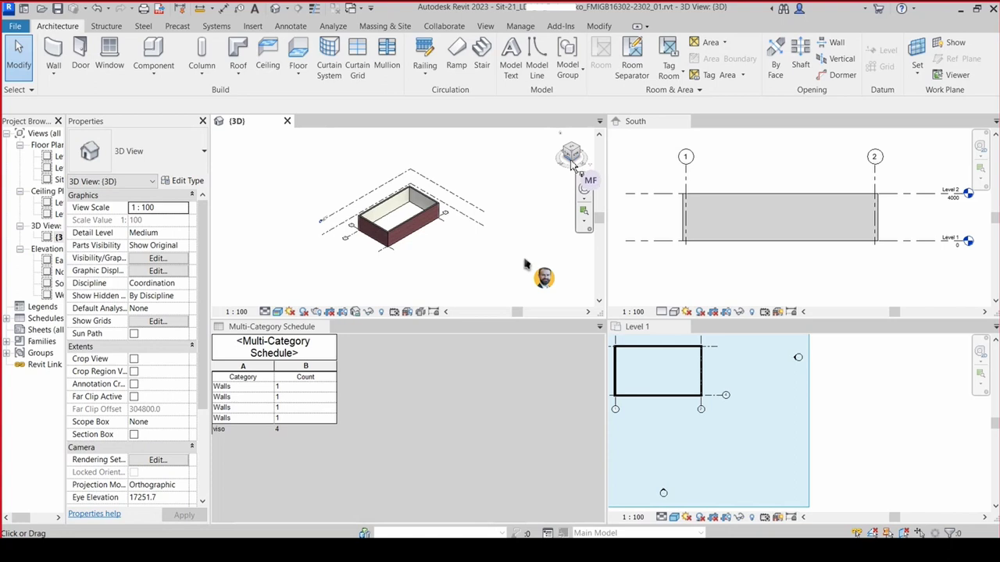
left_click(575, 159)
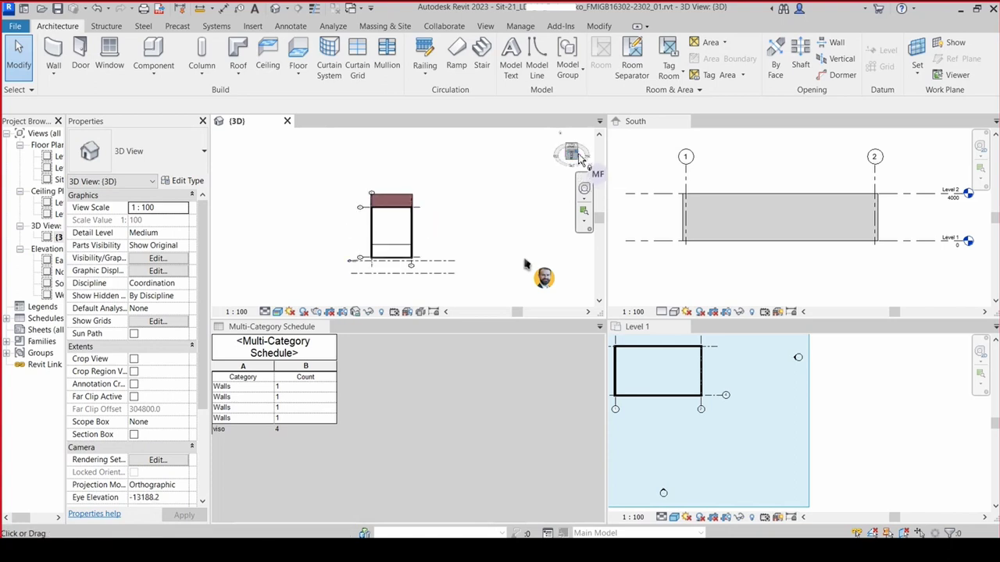
left_click(579, 159)
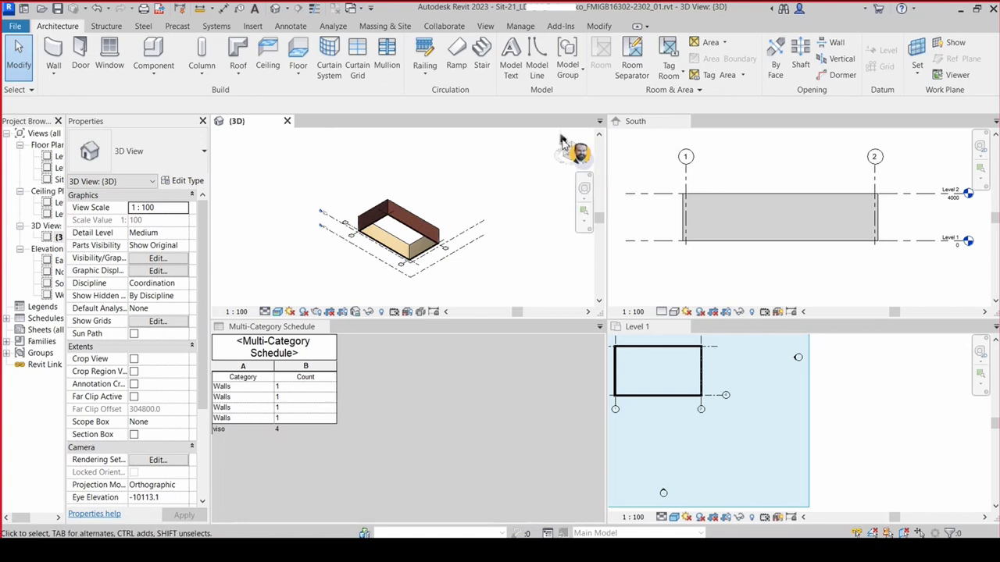
left_click(555, 200)
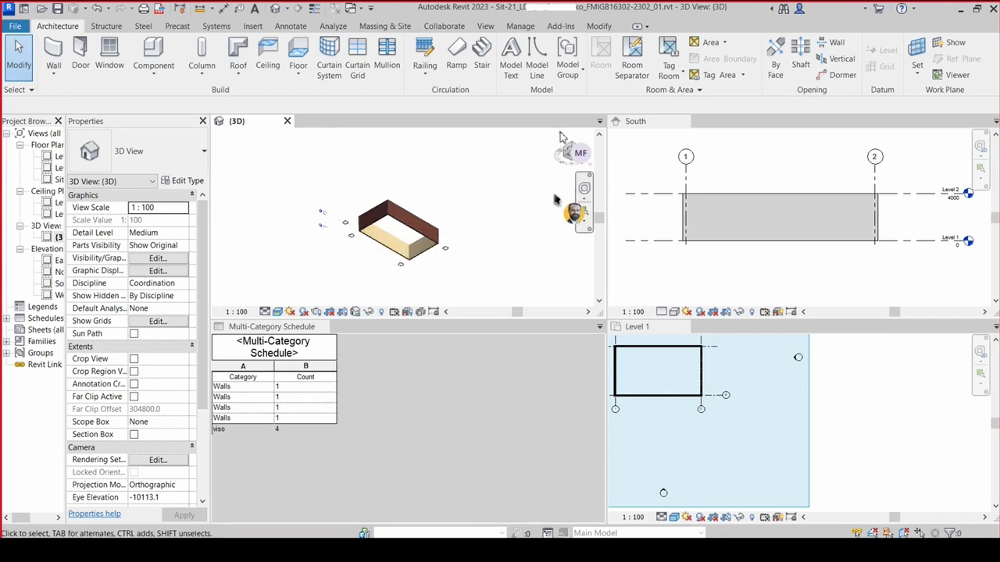
left_click(560, 136)
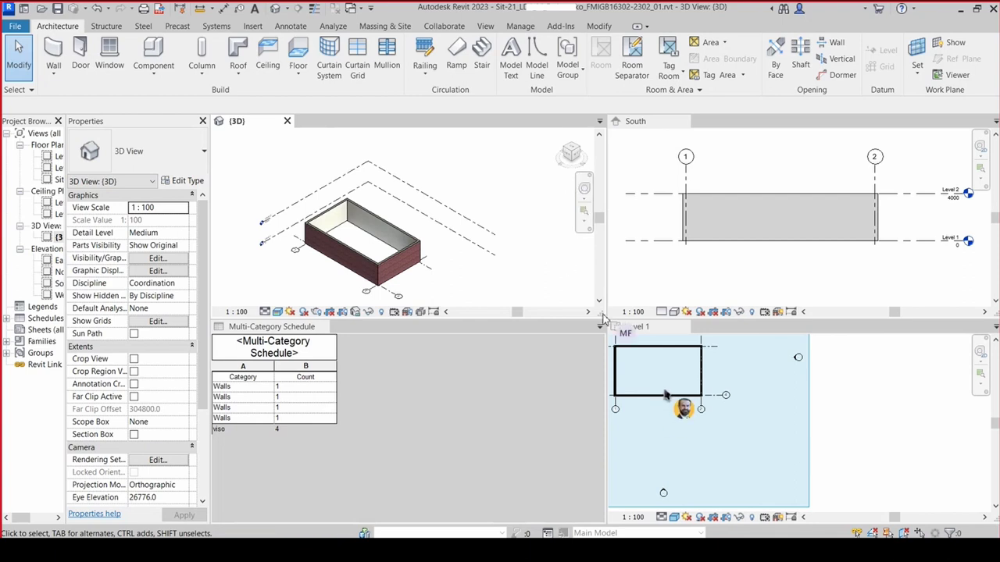
- Start the Door tool on Level 1 with M_Single-Flush 0915 x 2134mm selected
left_click(894, 420)
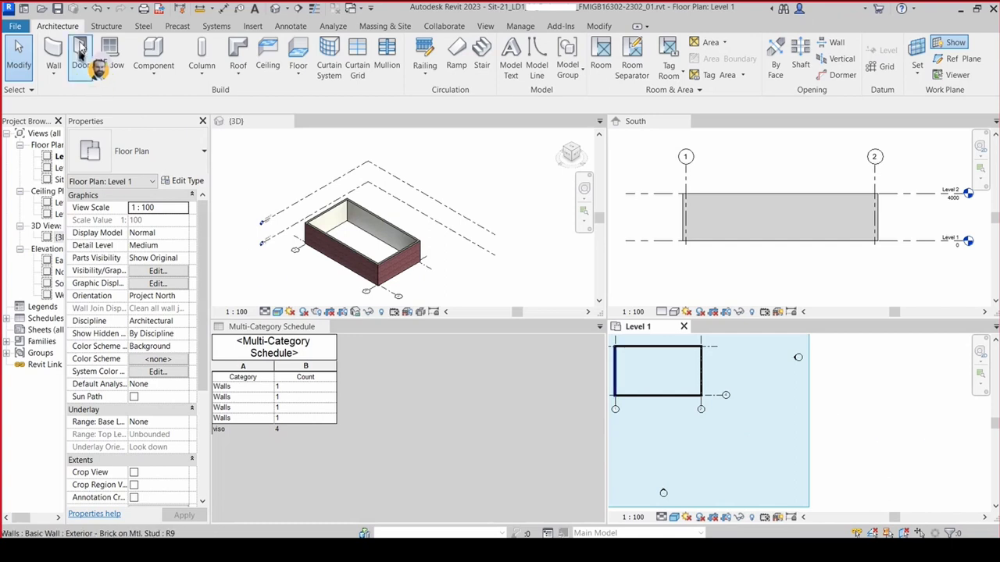
left_click(78, 52)
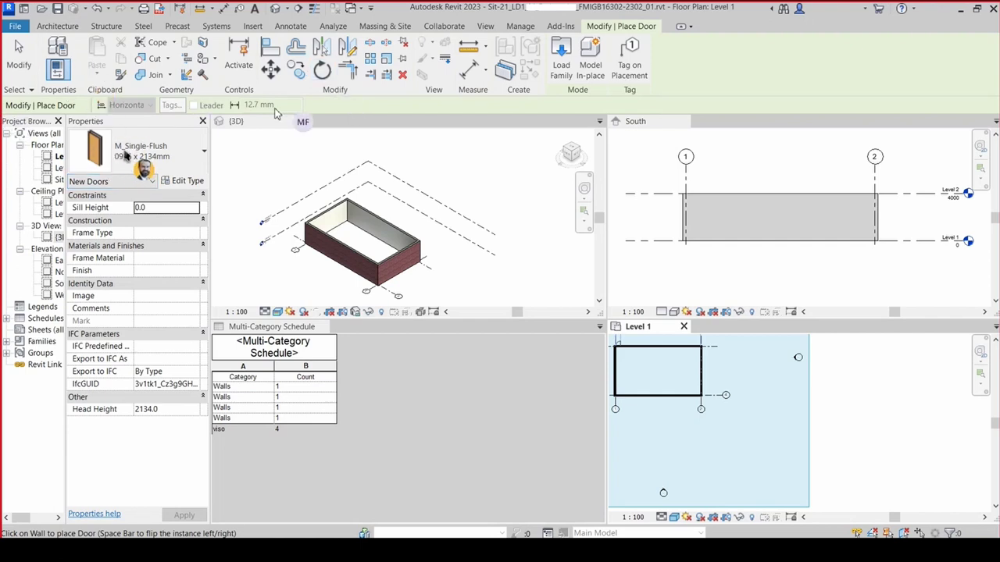
left_click(204, 155)
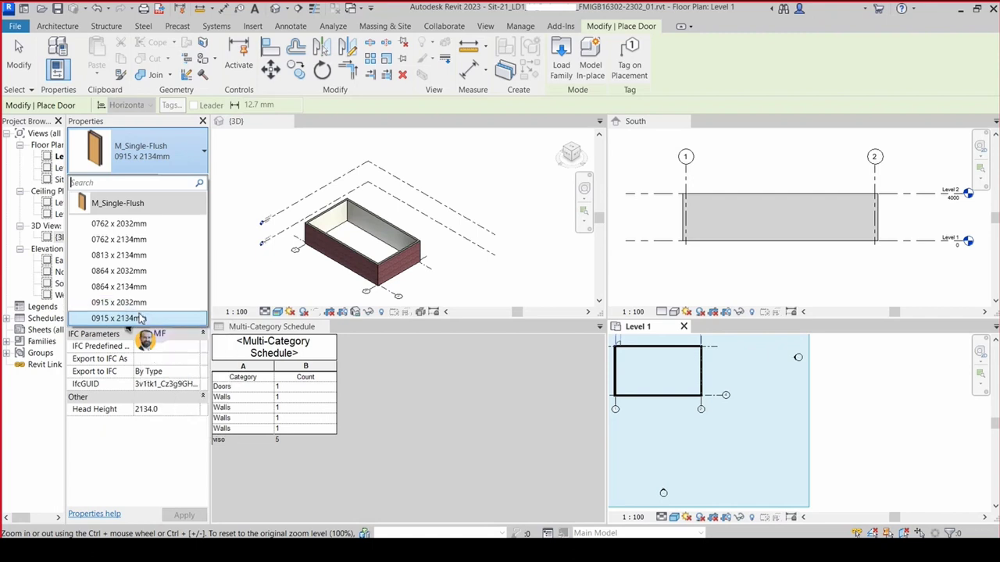
left_click(139, 314)
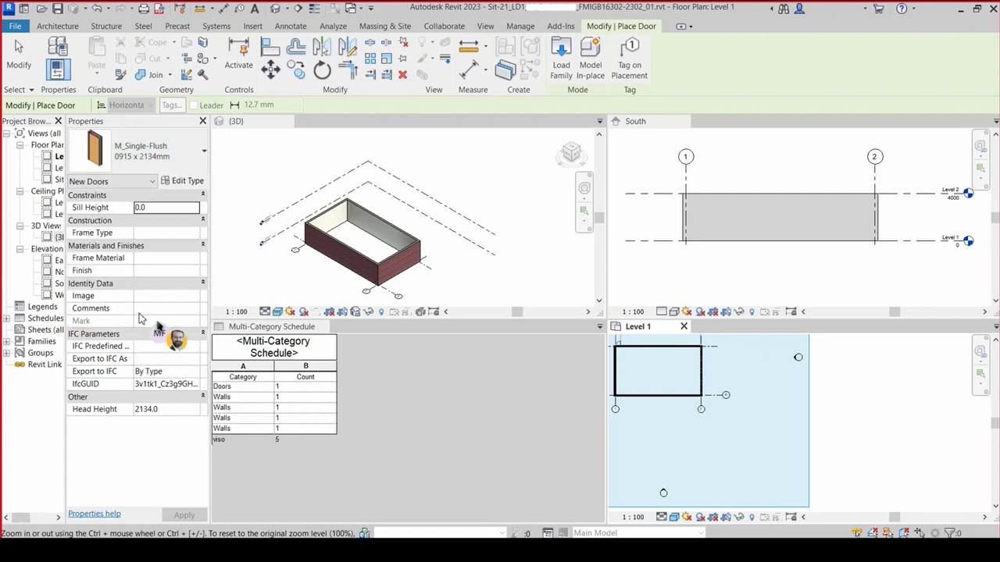
- Place the door in the south wall from the 3D view and end door placement
left_click(332, 258)
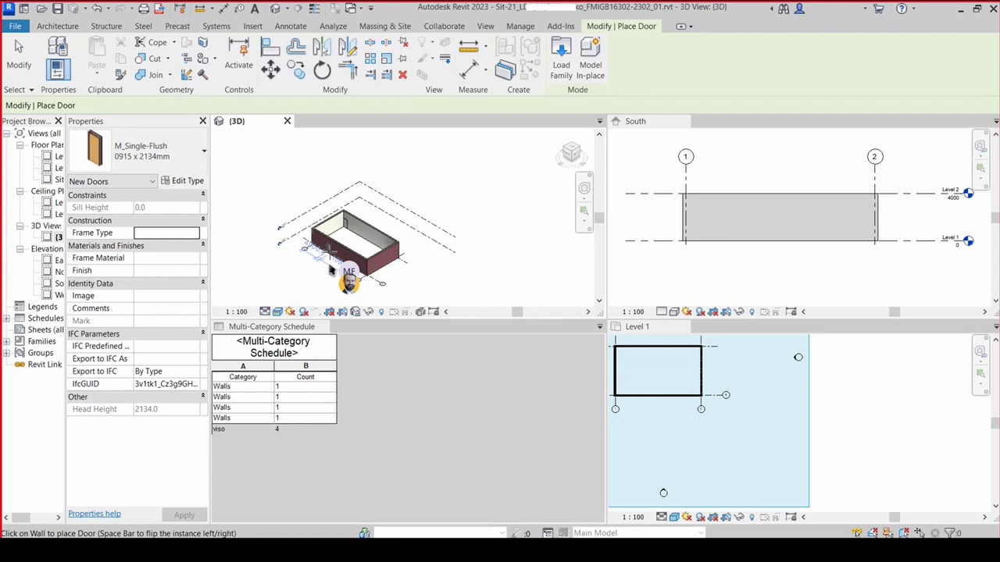
left_click(329, 248)
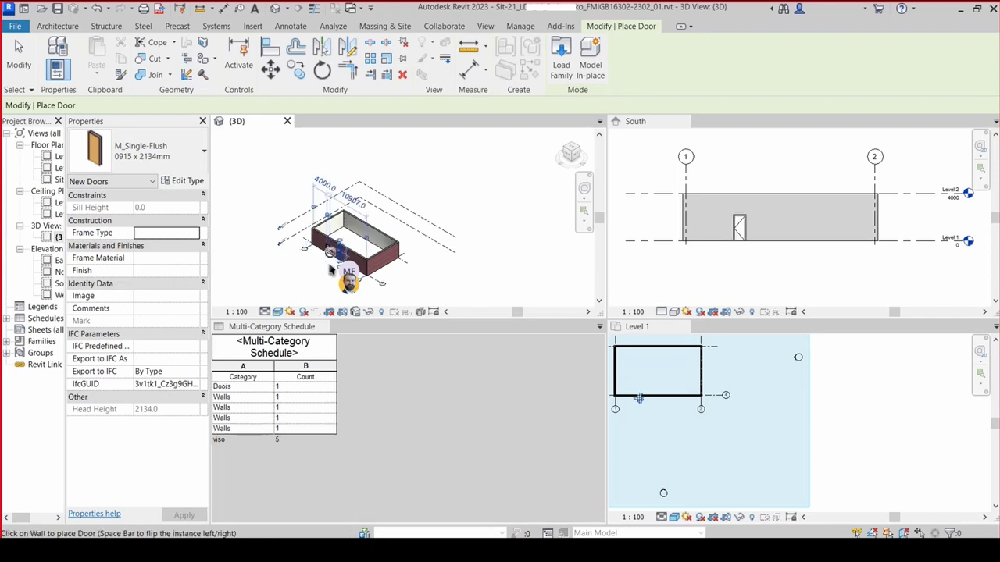
left_click(329, 268)
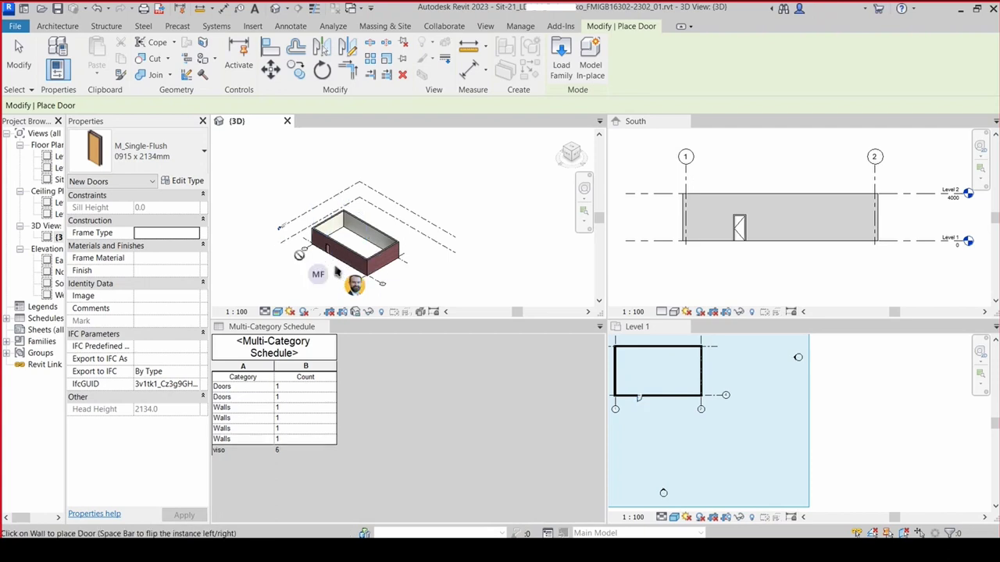
key("ctrl+z")
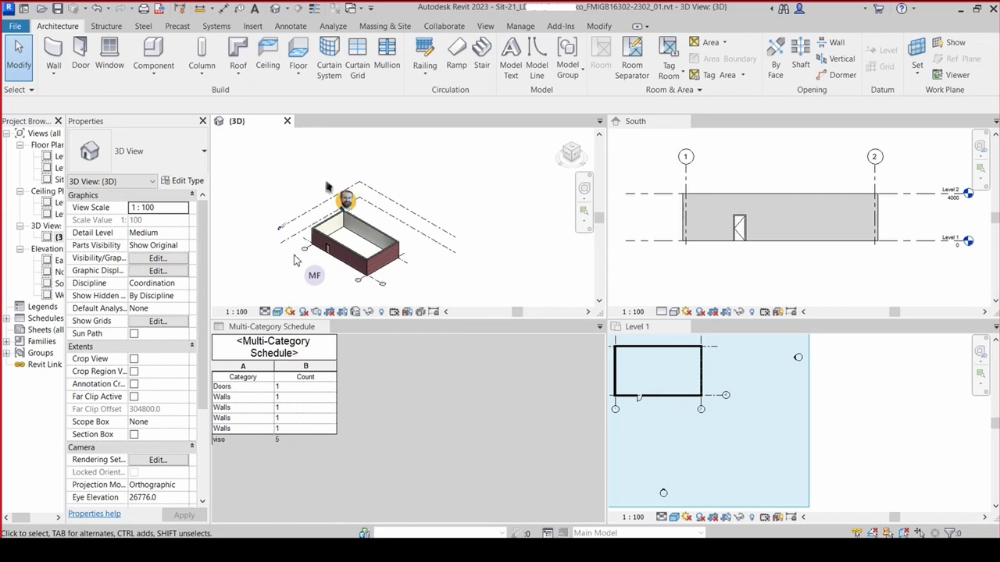
- Place an M_Window-Casement-Double 1400 x 1800mm window in the south wall right of the door
left_click(119, 53)
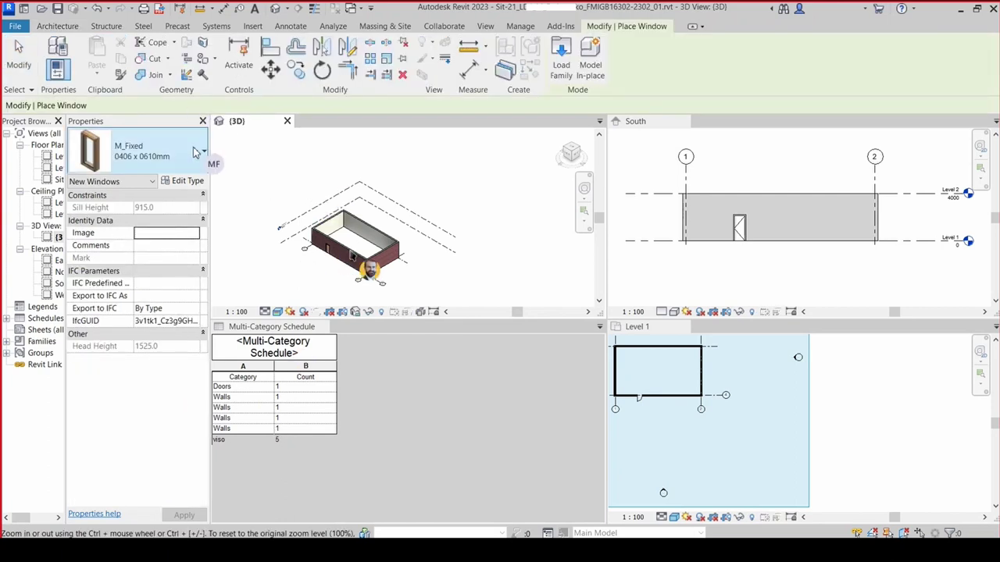
left_click(205, 155)
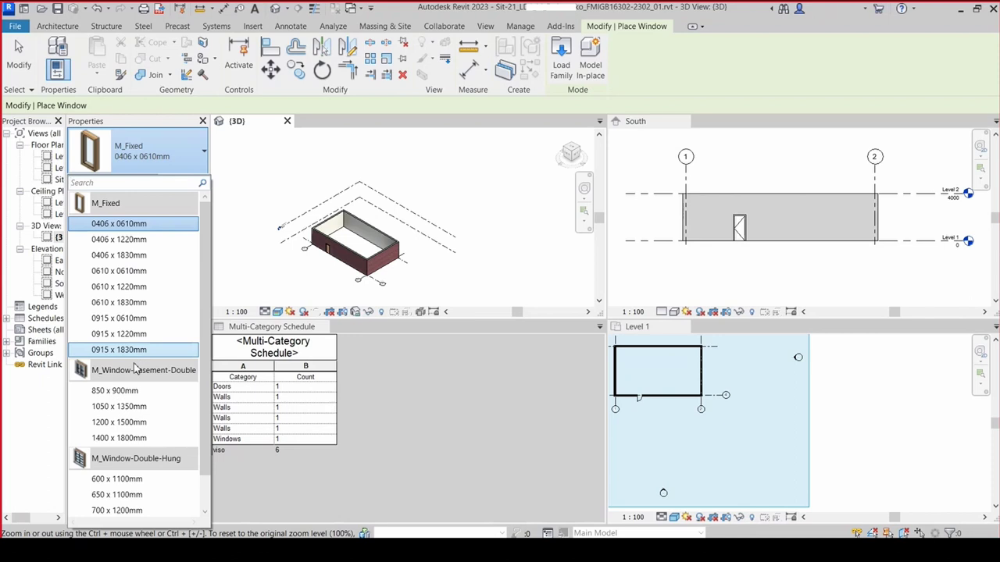
left_click(141, 437)
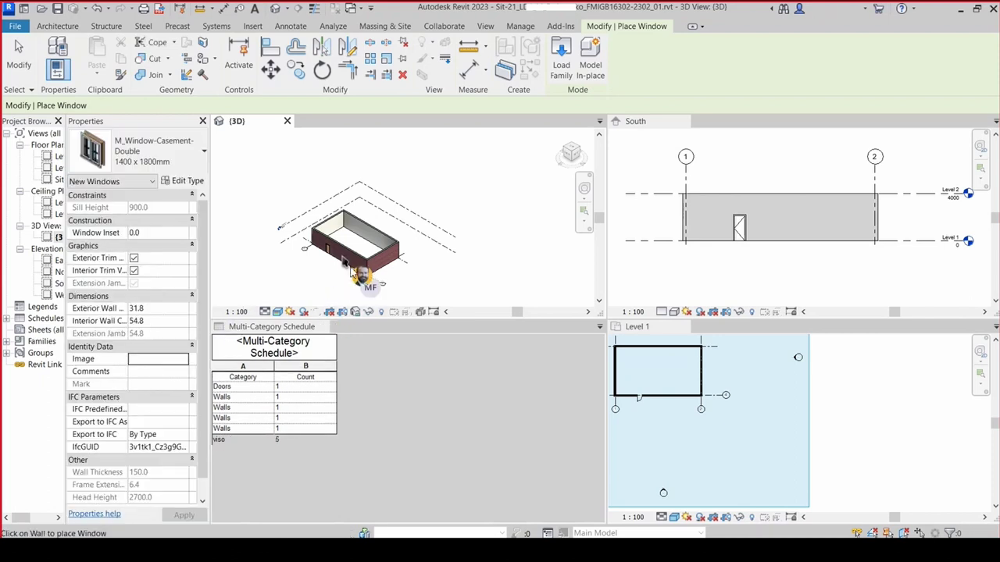
left_click(804, 214)
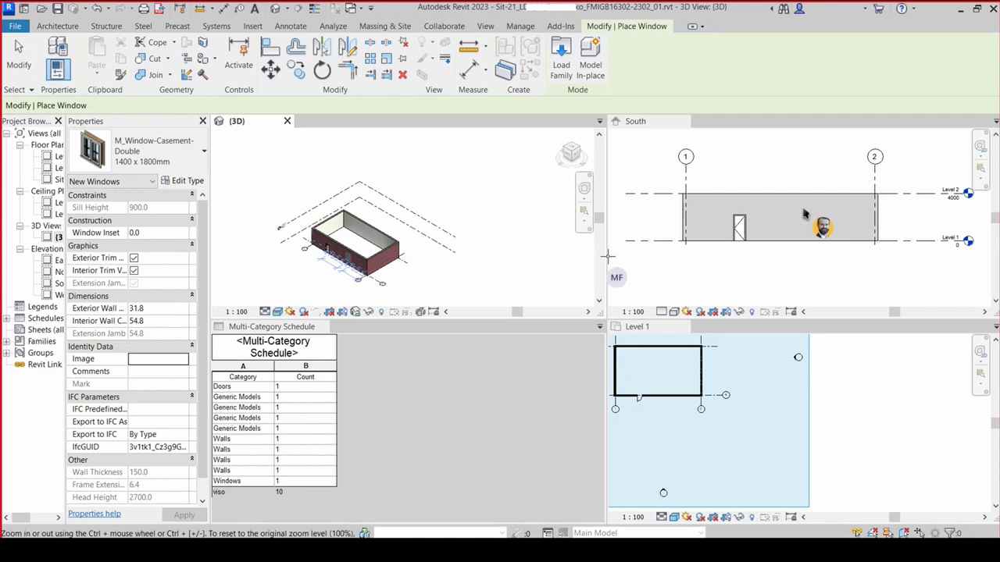
left_click(840, 240)
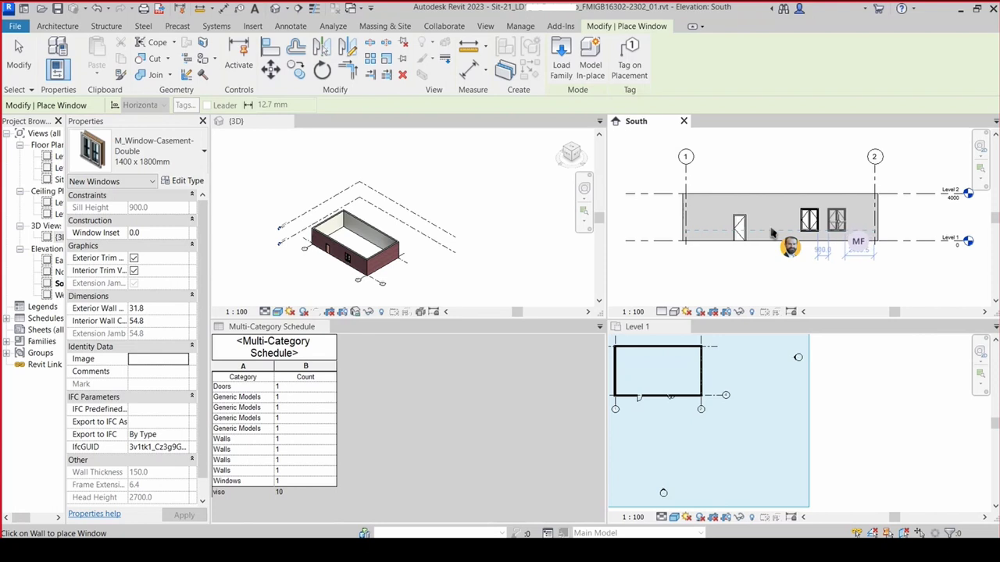
key("Escape")
key("Escape")
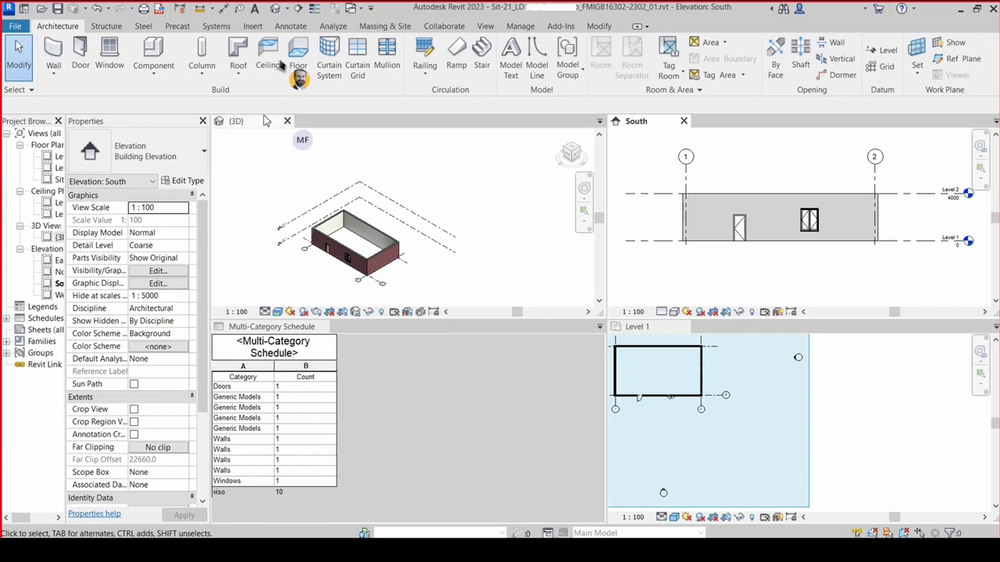
- Start the Structural Column tool from the Level 1 plan, dismissing the work plane prompt
left_click(205, 68)
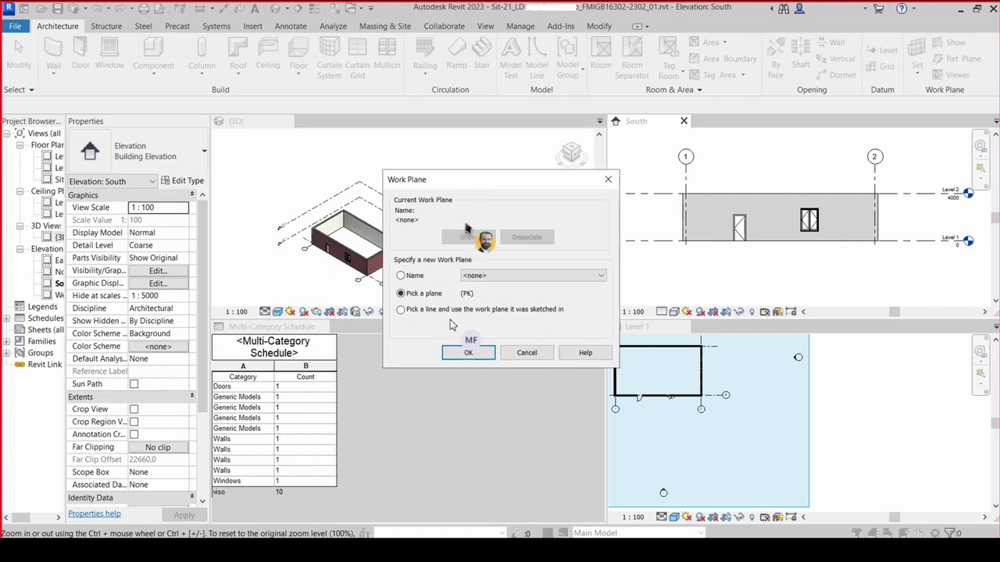
left_click(525, 354)
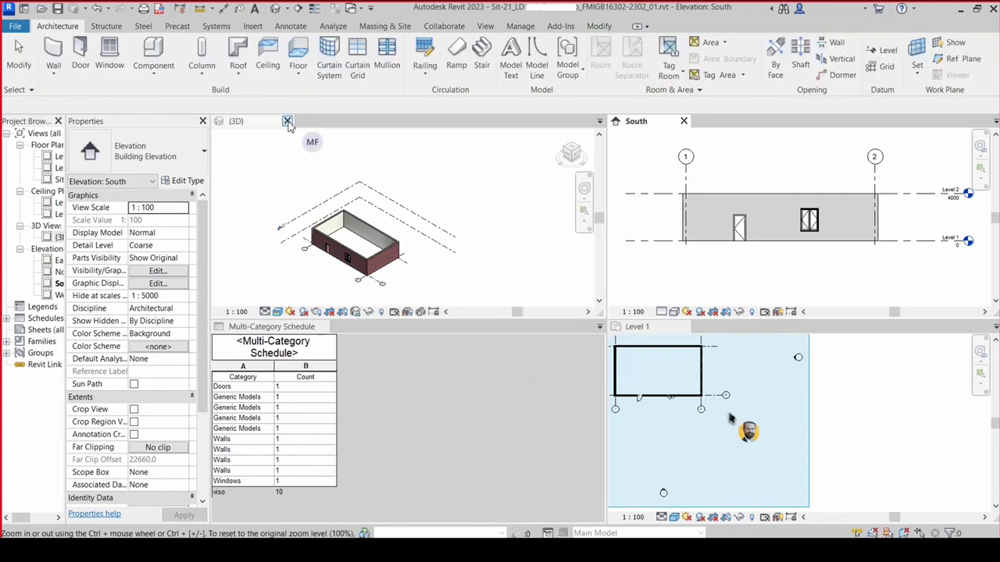
left_click(836, 426)
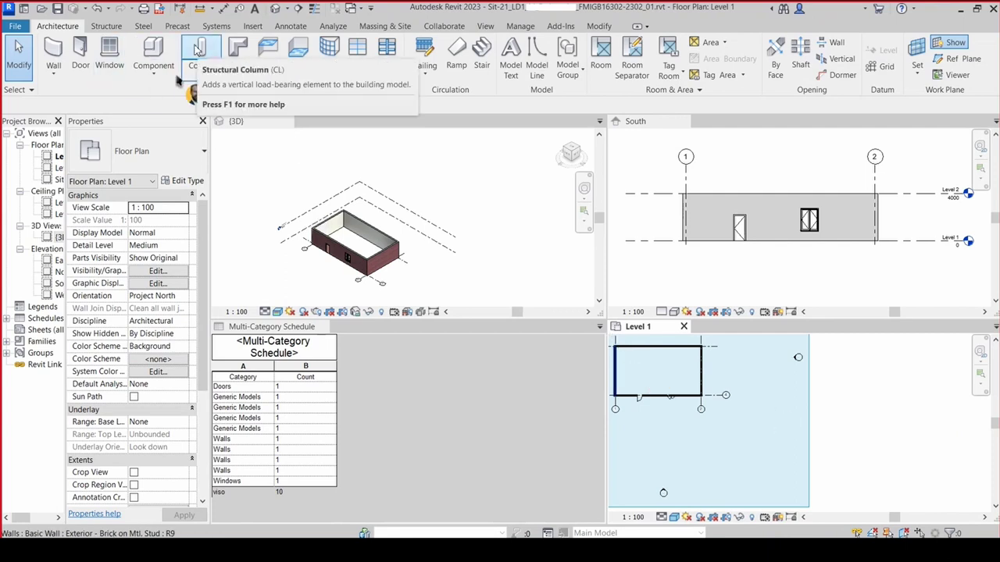
left_click(199, 50)
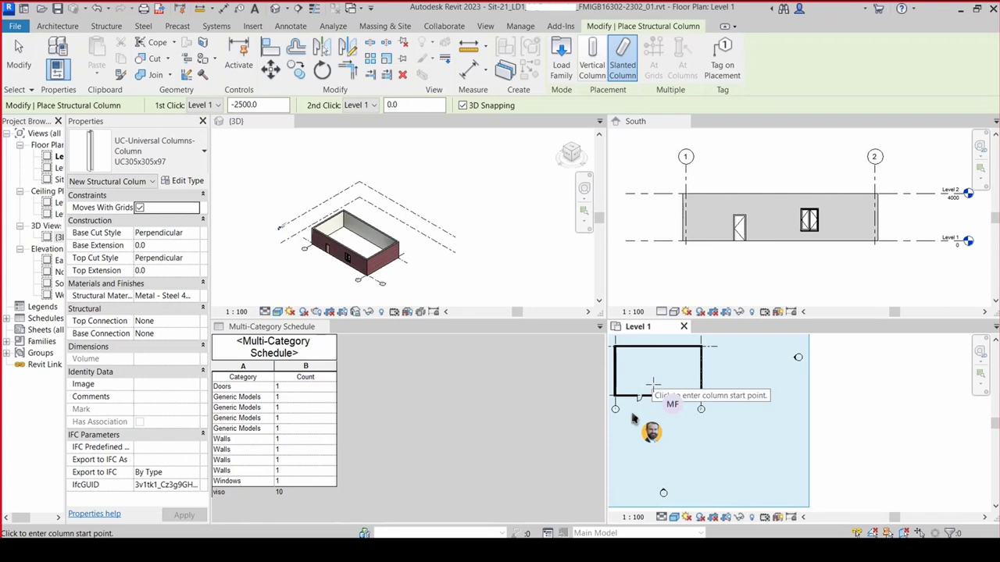
scroll(629, 406, "up", 1)
scroll(626, 410, "up", 1)
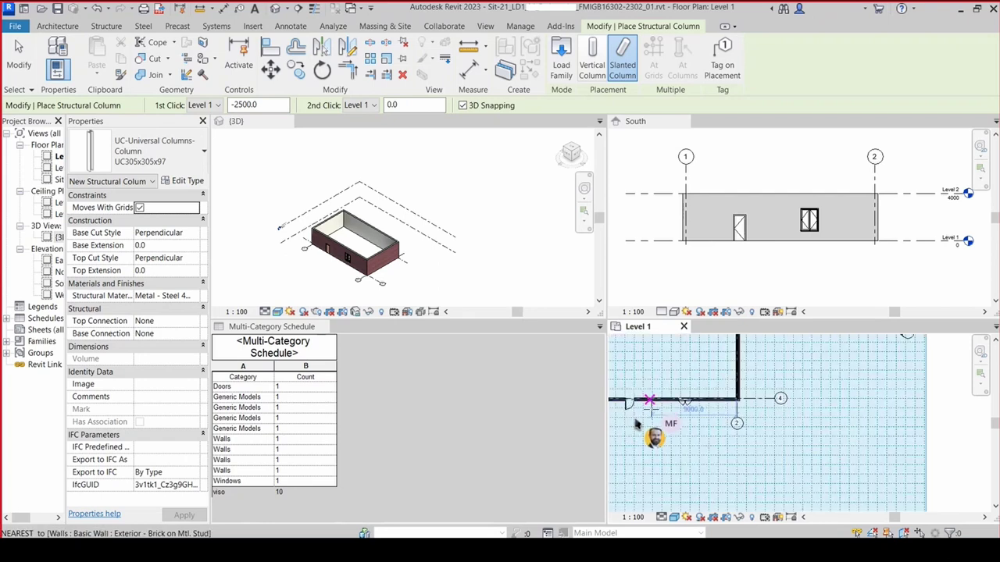
scroll(629, 412, "up", 1)
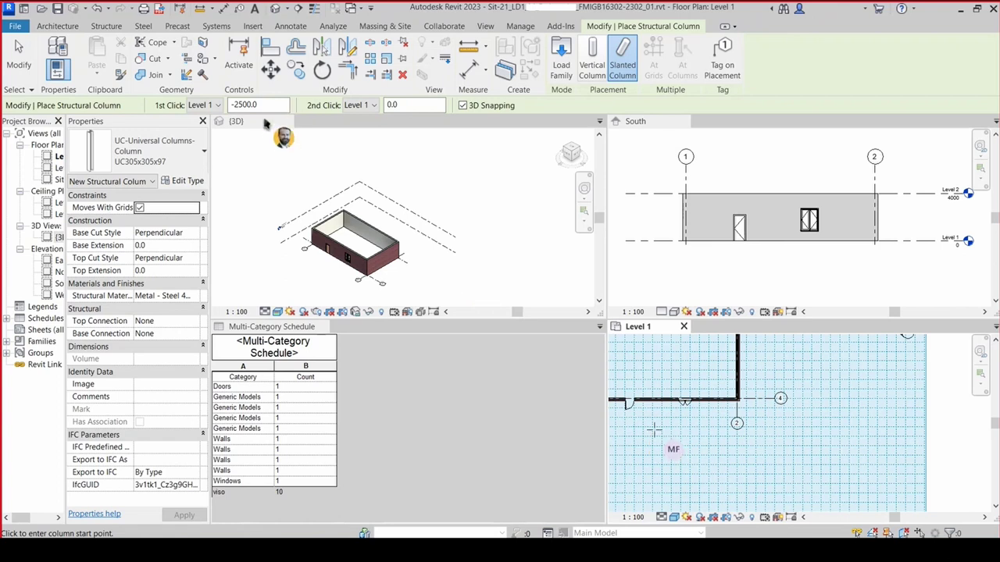
- Set vertical columns to Height up to Level 2 and confirm the UC305x305x97 type
left_click(594, 68)
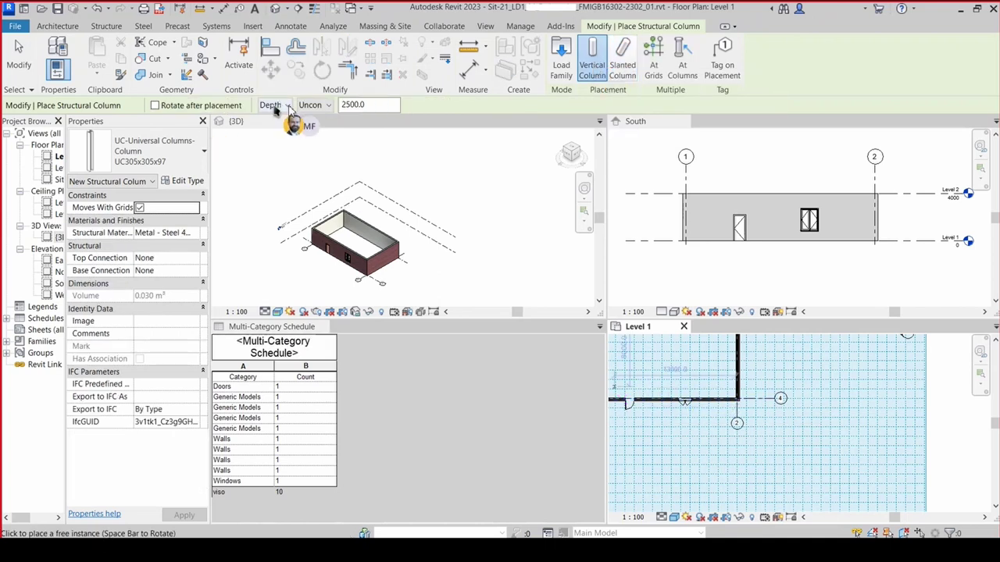
left_click(287, 107)
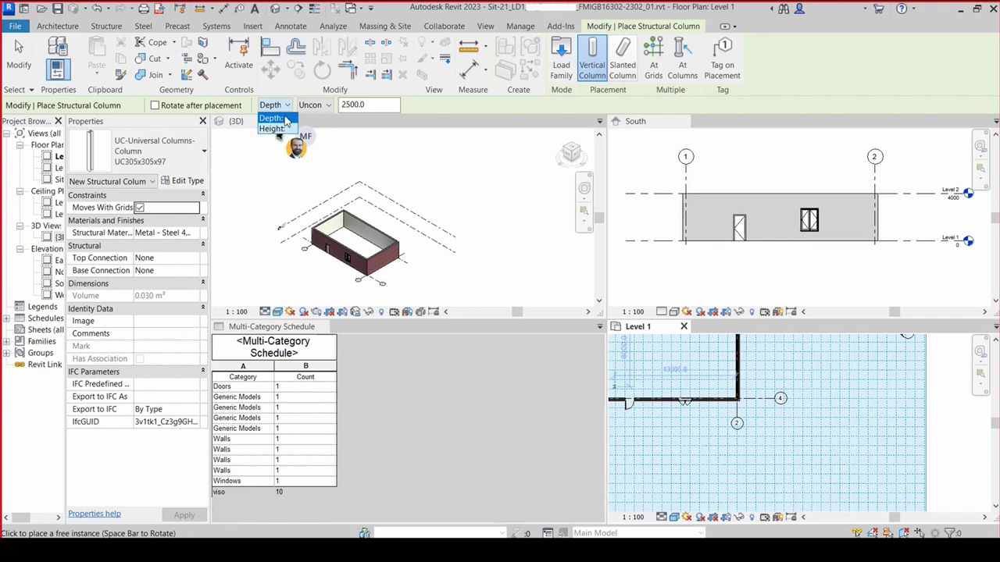
left_click(273, 128)
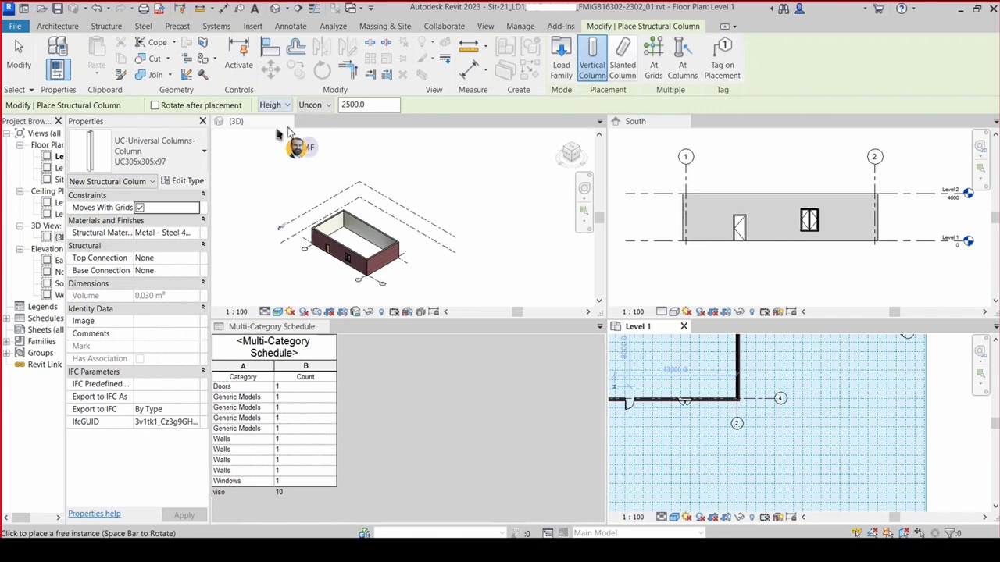
left_click(327, 106)
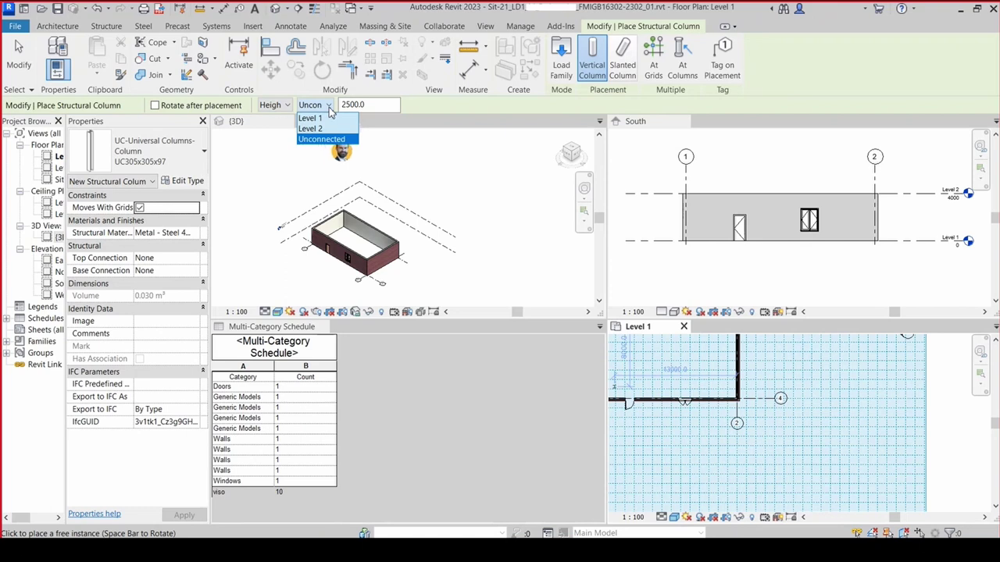
left_click(311, 128)
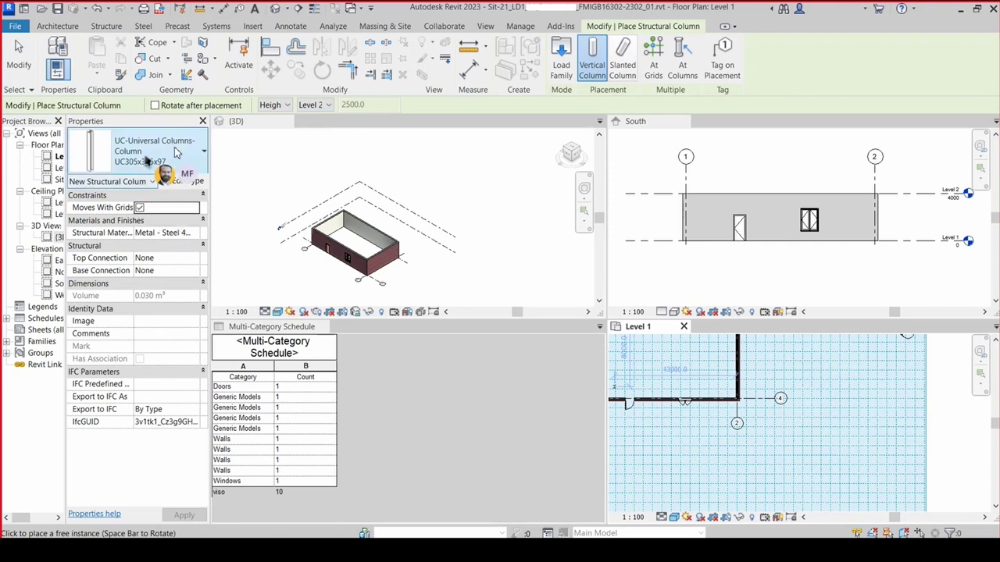
left_click(201, 152)
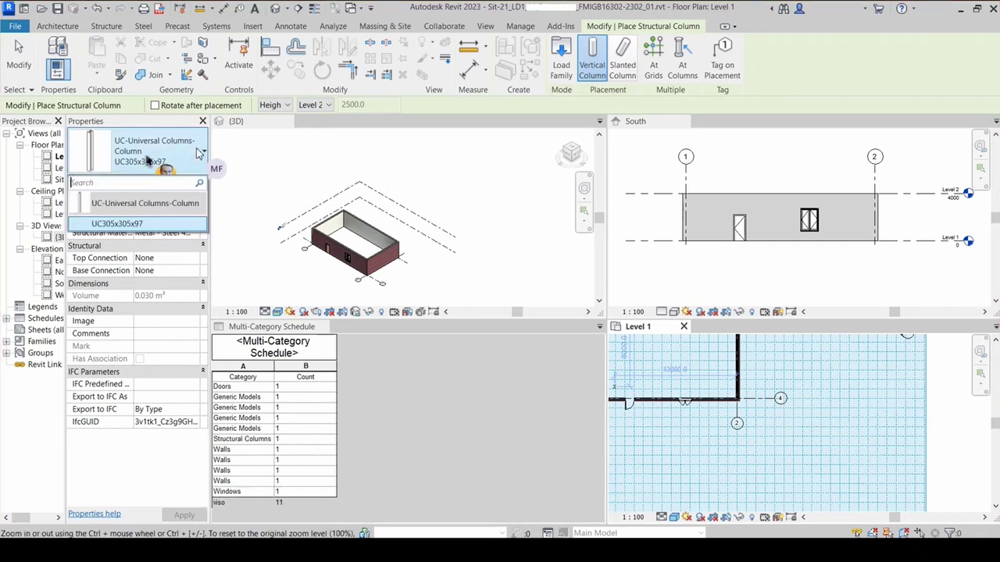
left_click(201, 155)
left_click(202, 155)
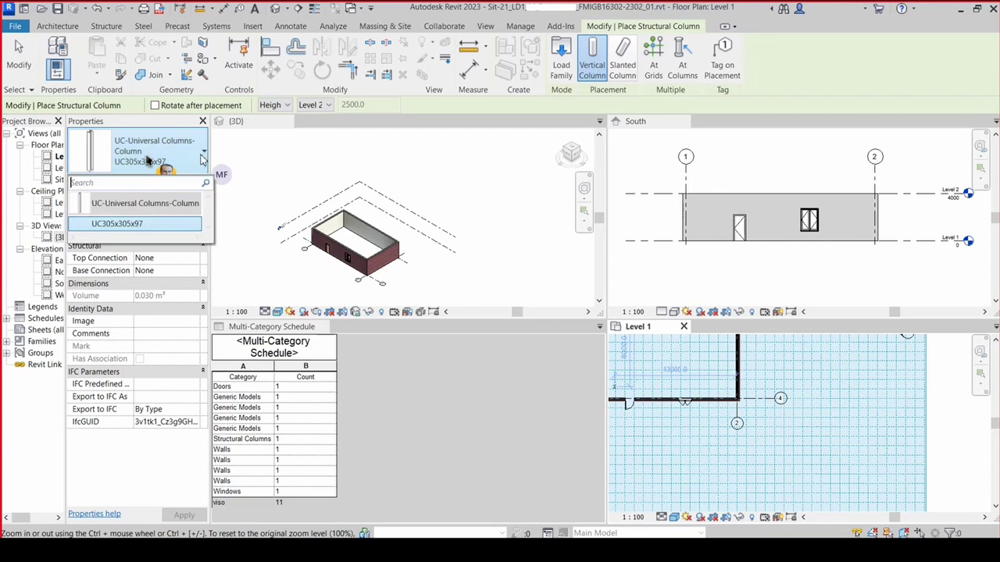
left_click(205, 153)
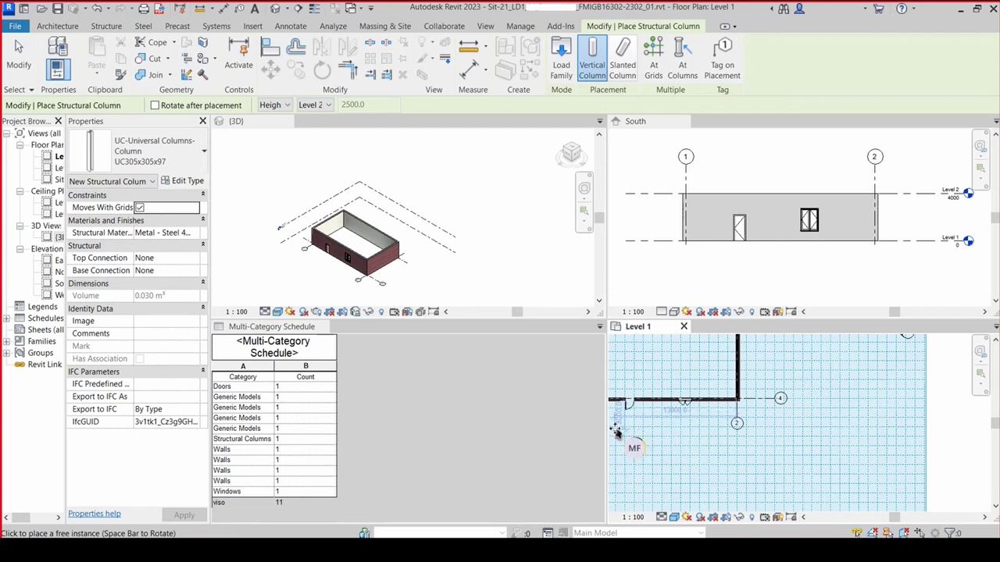
- Place three UC305x305x97 columns on the Level 1 plan south of the front wall near grid 1
left_click(615, 431)
scroll(616, 432, "up", 1)
scroll(617, 435, "up", 1)
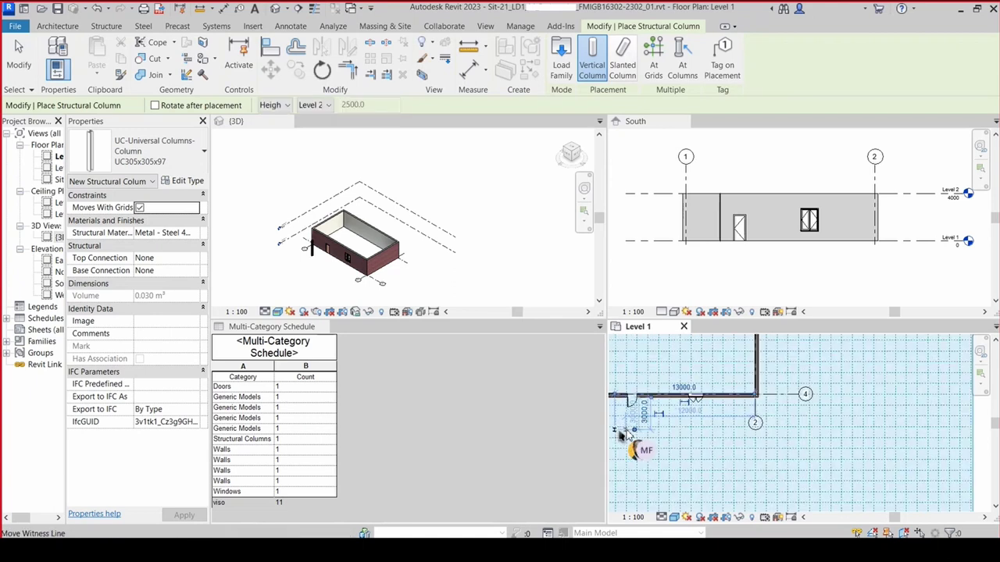
scroll(621, 436, "up", 1)
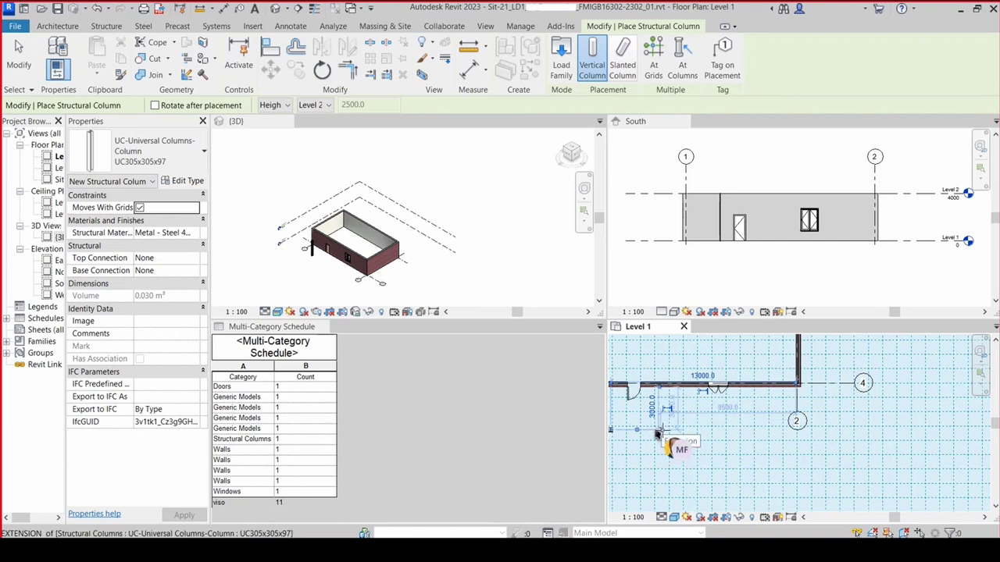
left_click(659, 434)
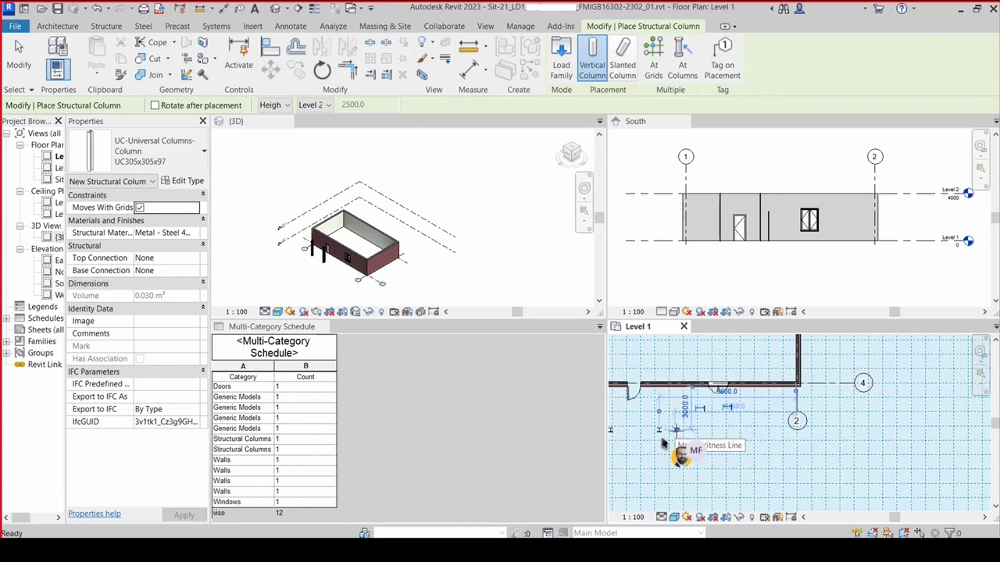
left_click(662, 443)
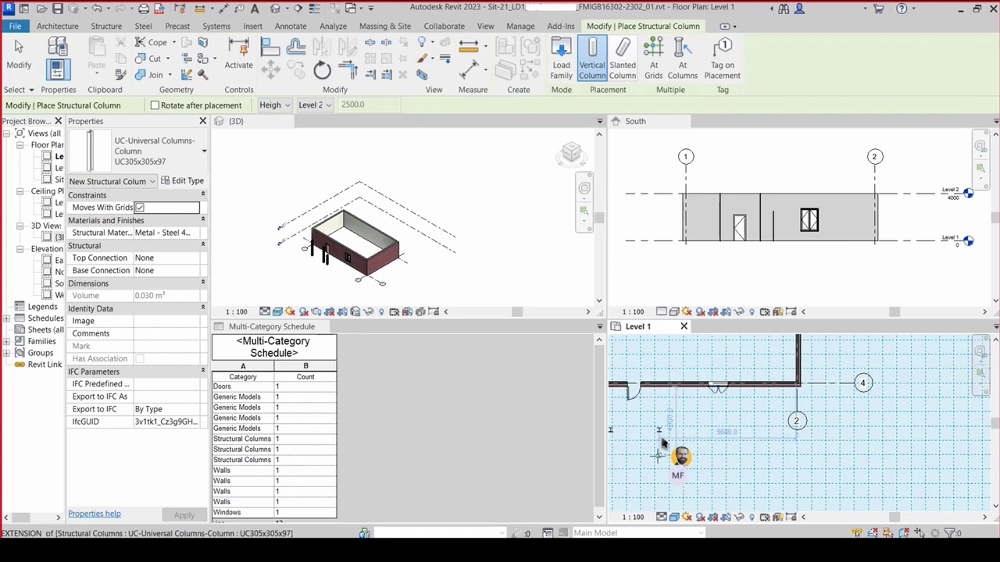
key("Escape")
key("Escape")
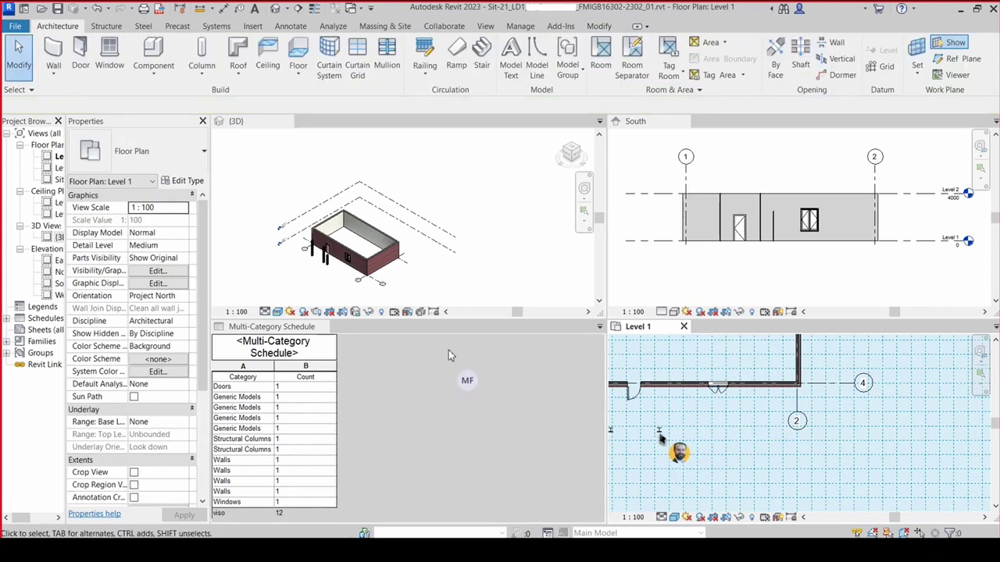
- Bring the columns near grid 1 into view and select one to reposition
scroll(707, 450, "up", 1)
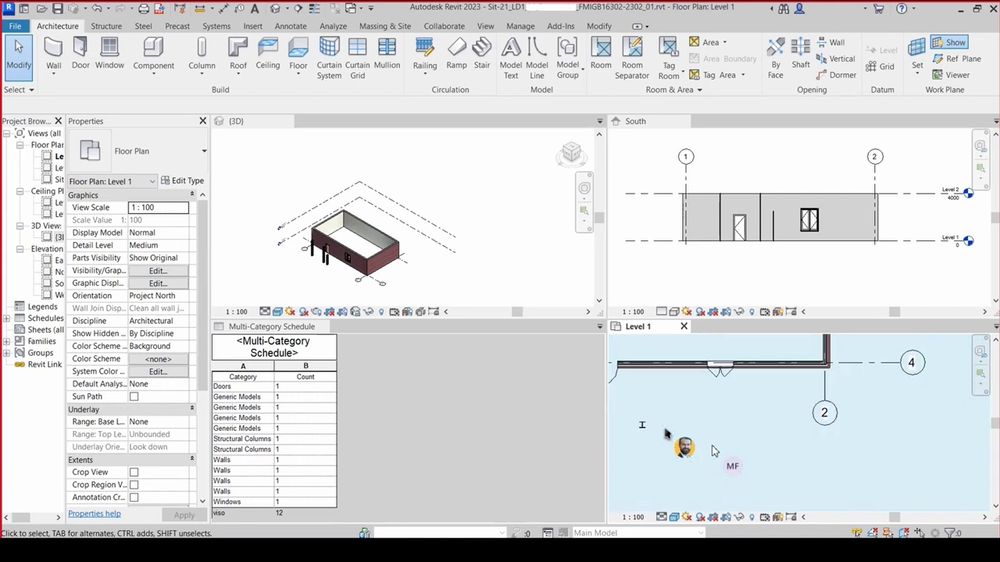
scroll(712, 450, "up", 1)
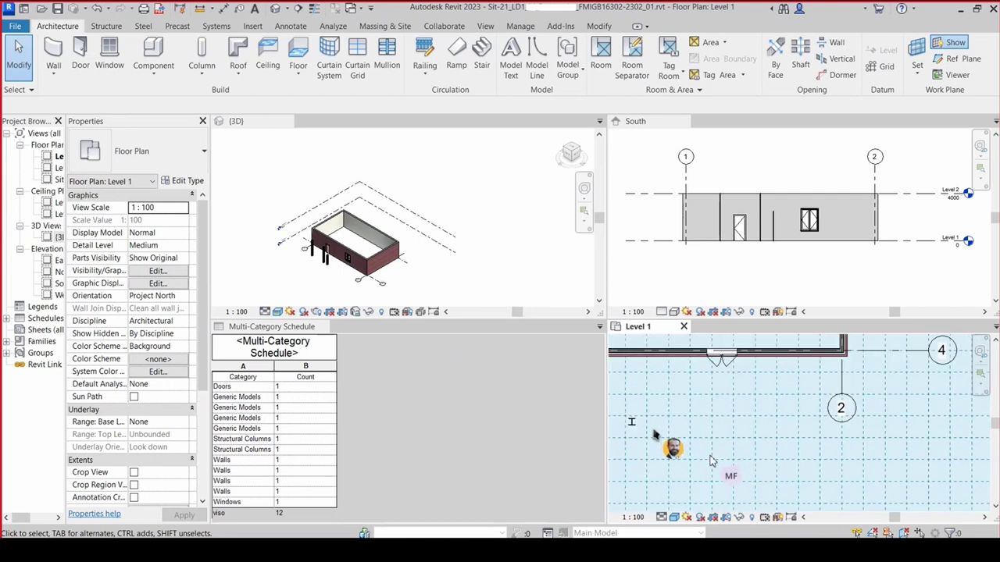
mouse_move(712, 457)
middle_mouse_down()
mouse_move(744, 467)
mouse_move(795, 451)
middle_mouse_up()
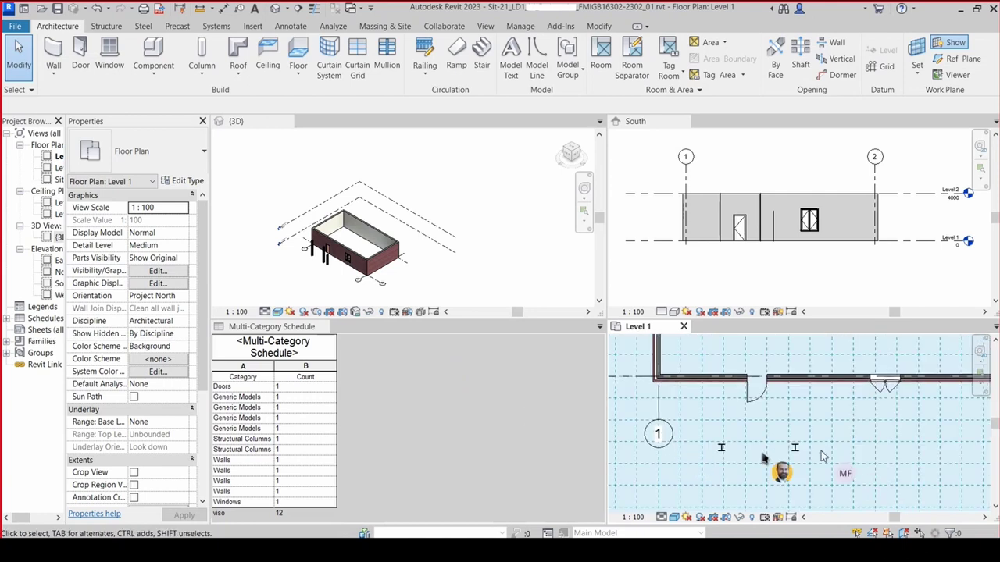
left_click(796, 452)
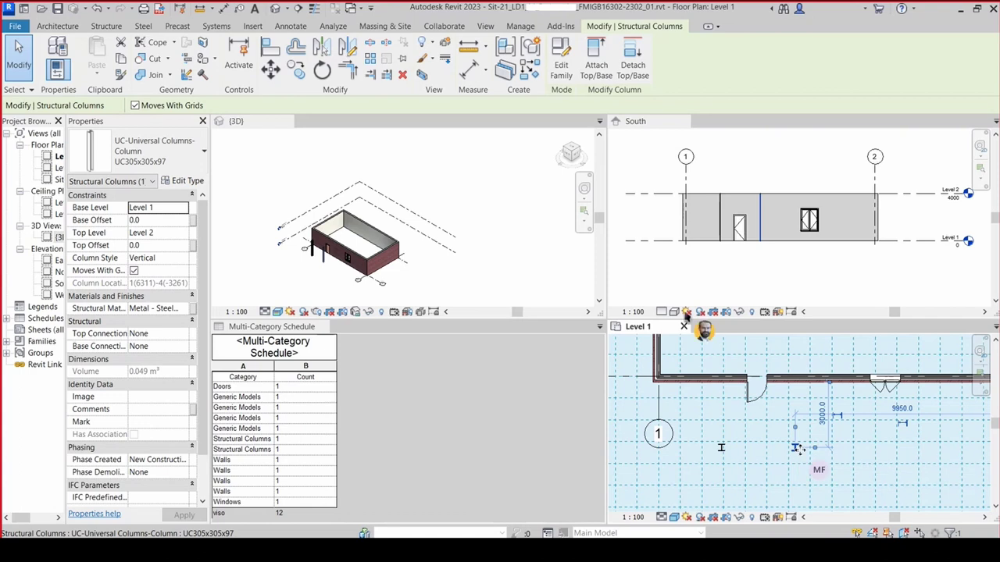
- Move the selected column from its midpoint onto the other column's snapped midpoint
left_click(270, 72)
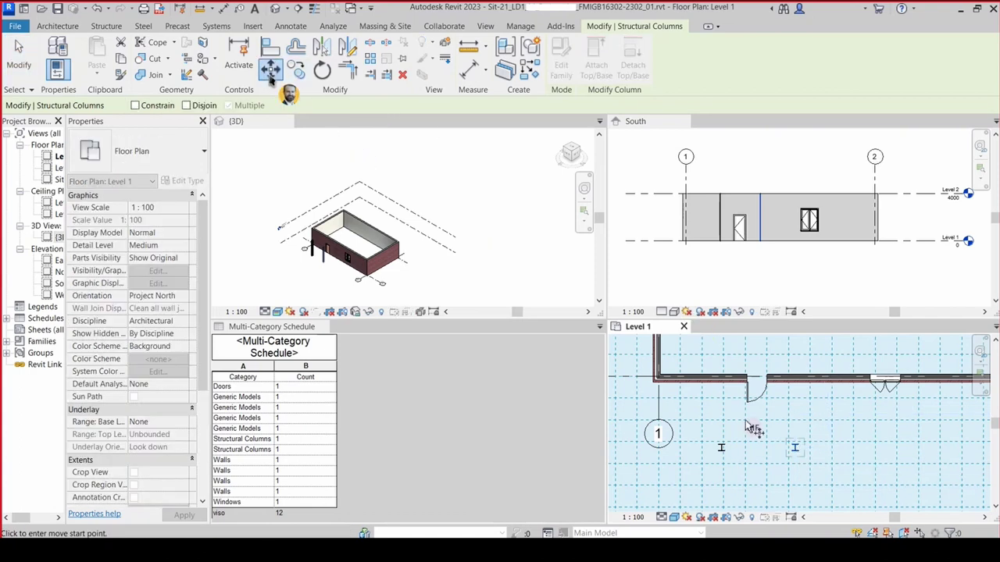
left_click(795, 452)
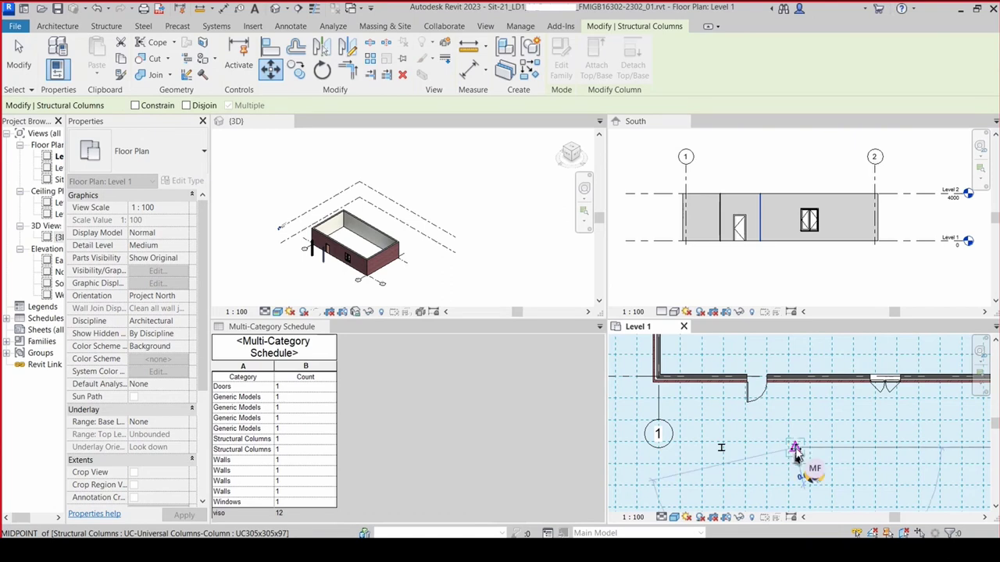
scroll(794, 451, "up", 2)
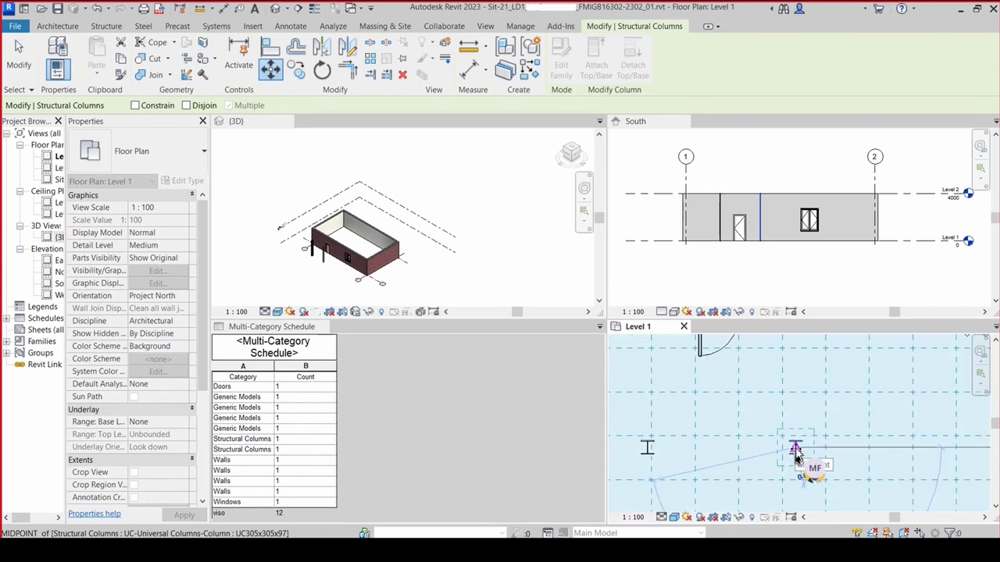
scroll(796, 451, "up", 2)
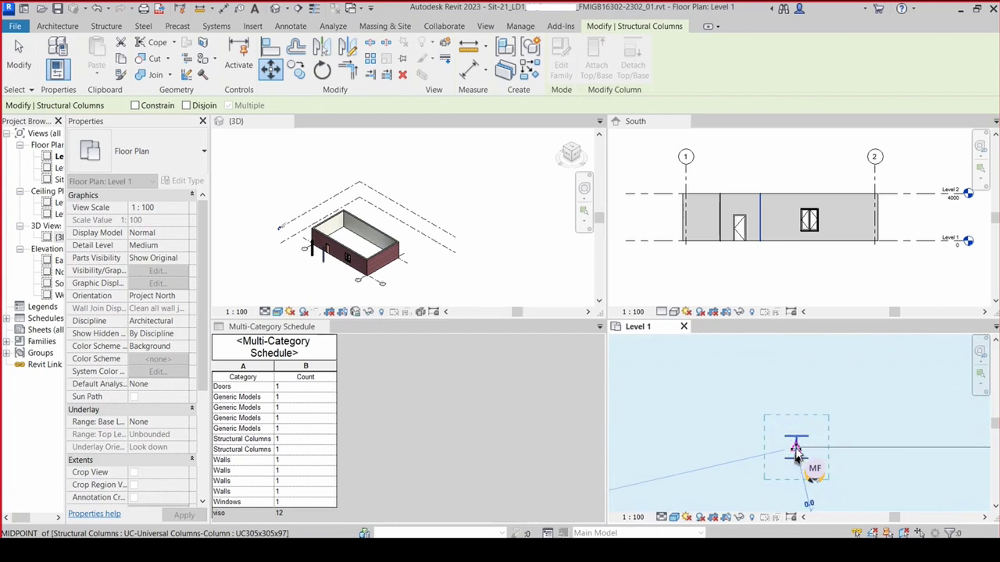
scroll(795, 452, "up", 1)
scroll(797, 451, "up", 1)
scroll(798, 453, "up", 1)
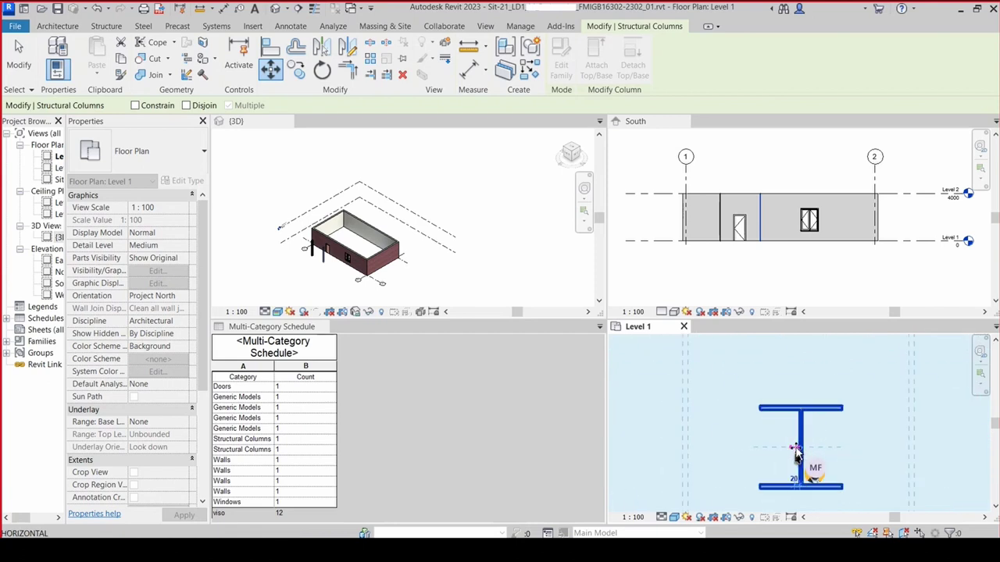
left_click(798, 451)
scroll(797, 450, "up", 1)
scroll(796, 447, "up", 2)
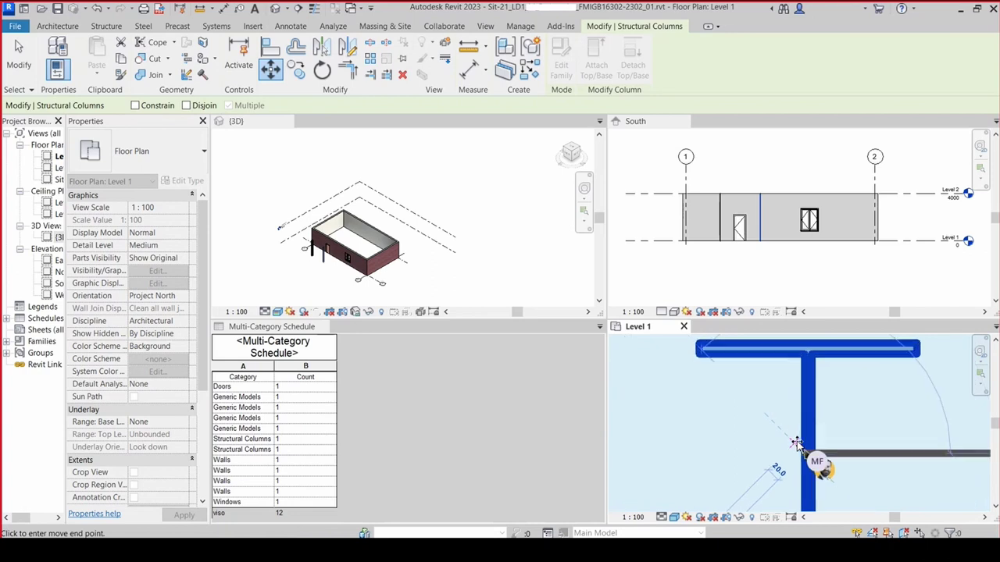
scroll(794, 442, "up", 1)
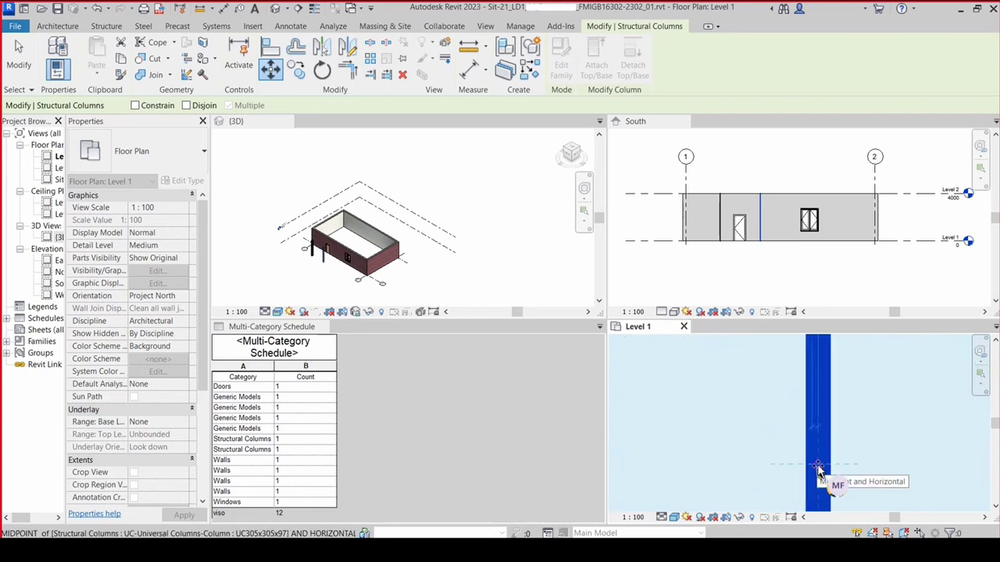
left_click(818, 467)
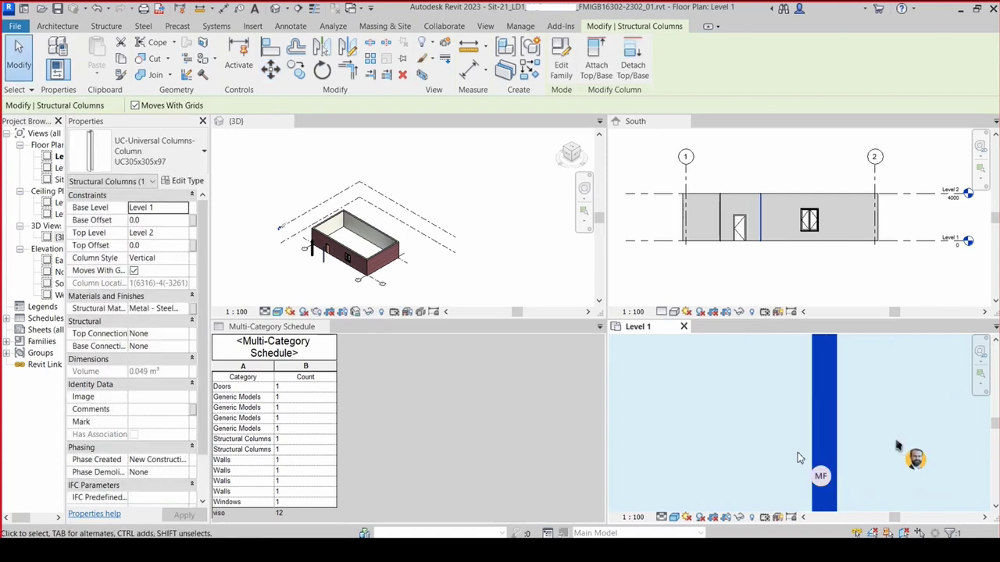
- Nudge the UC305x305x97 column a short distance in Level 1, using its midpoint as the base point
scroll(798, 451, "down", 2)
scroll(798, 451, "down", 2)
scroll(799, 451, "down", 1)
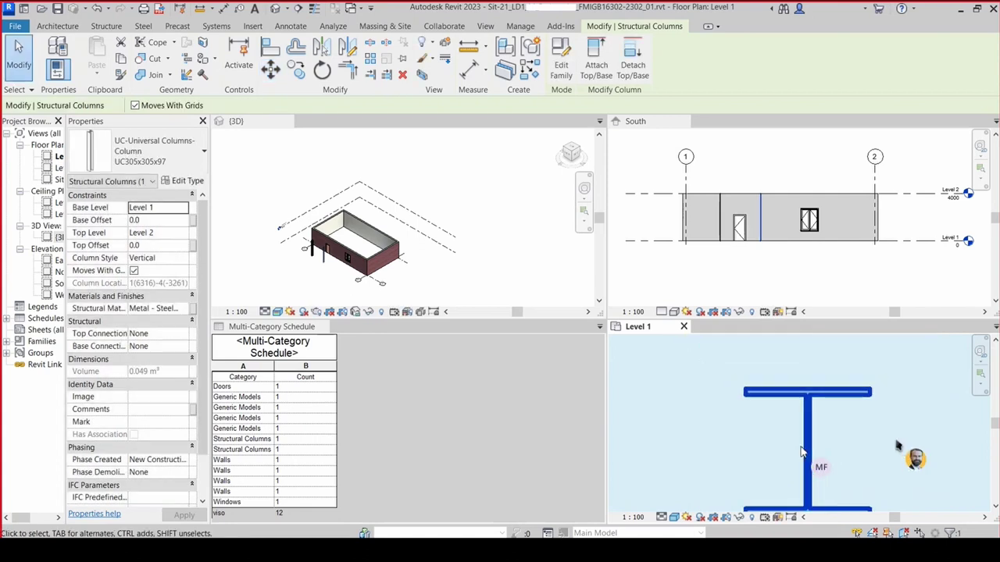
scroll(797, 450, "down", 2)
scroll(796, 448, "down", 1)
scroll(897, 445, "down", 2)
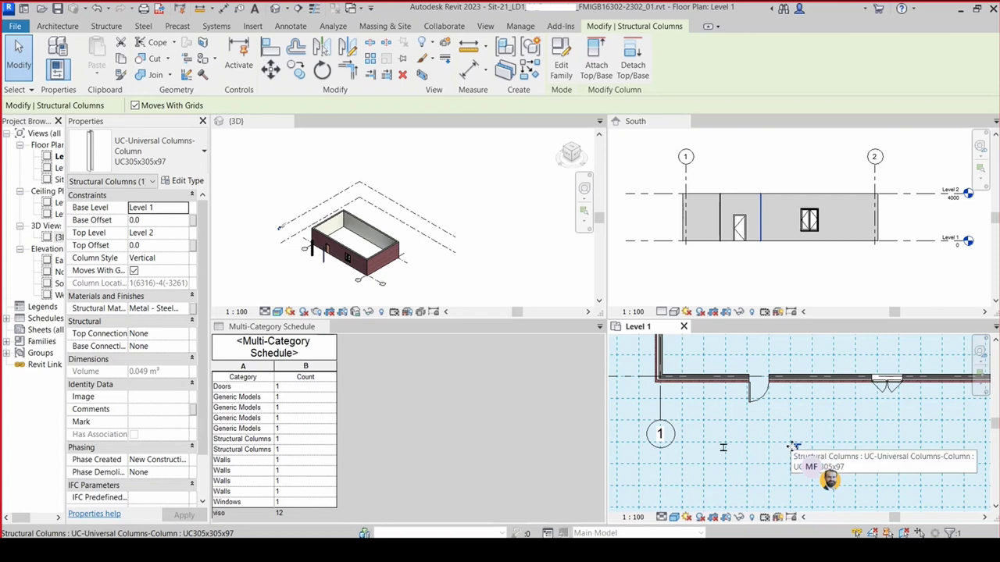
scroll(794, 446, "up", 2)
scroll(797, 445, "up", 2)
scroll(797, 443, "up", 1)
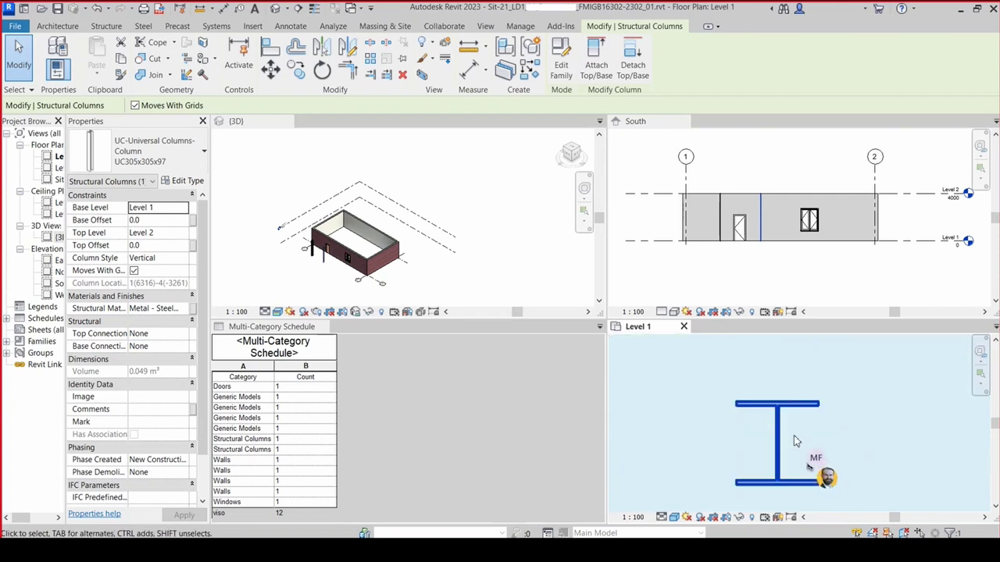
scroll(793, 438, "up", 2)
scroll(757, 456, "up", 2)
scroll(752, 461, "up", 1)
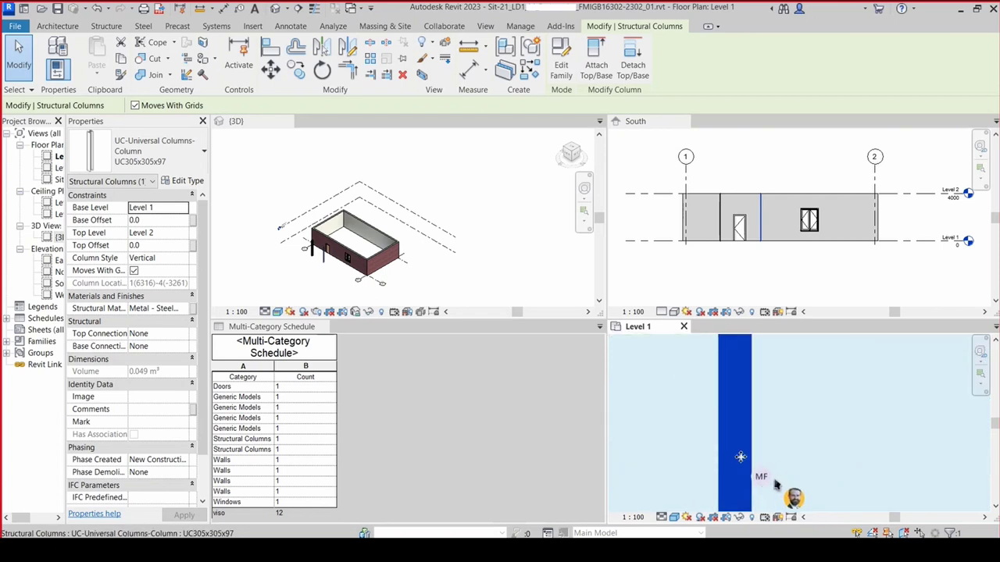
scroll(748, 461, "up", 1)
scroll(742, 460, "up", 1)
scroll(741, 461, "up", 1)
scroll(739, 459, "down", 2)
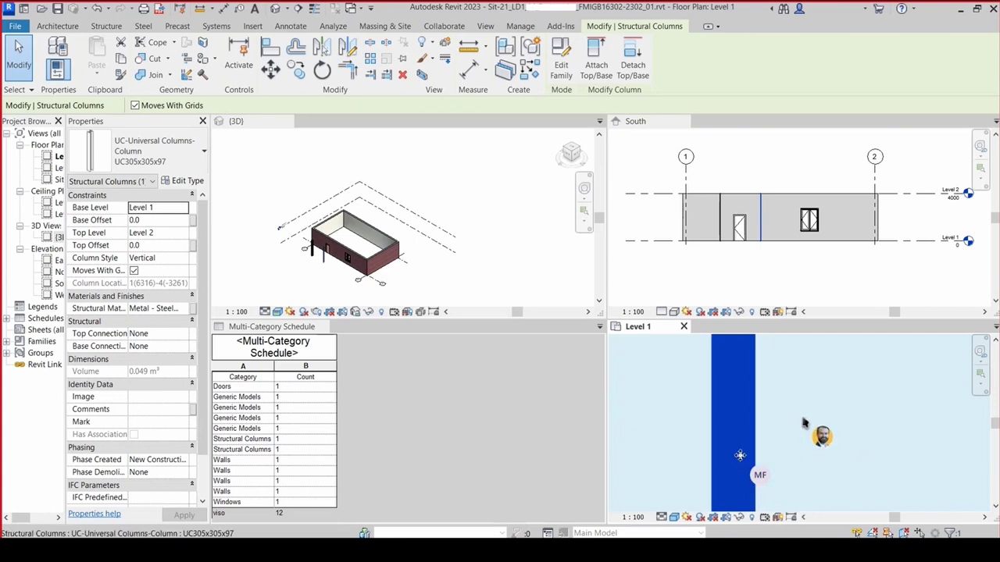
scroll(740, 456, "down", 1)
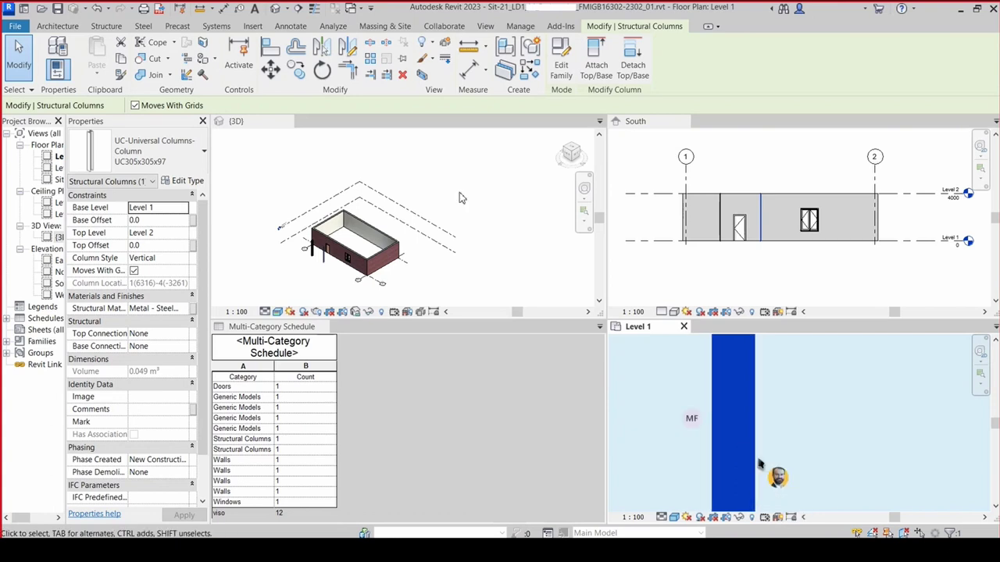
scroll(761, 426, "up", 1)
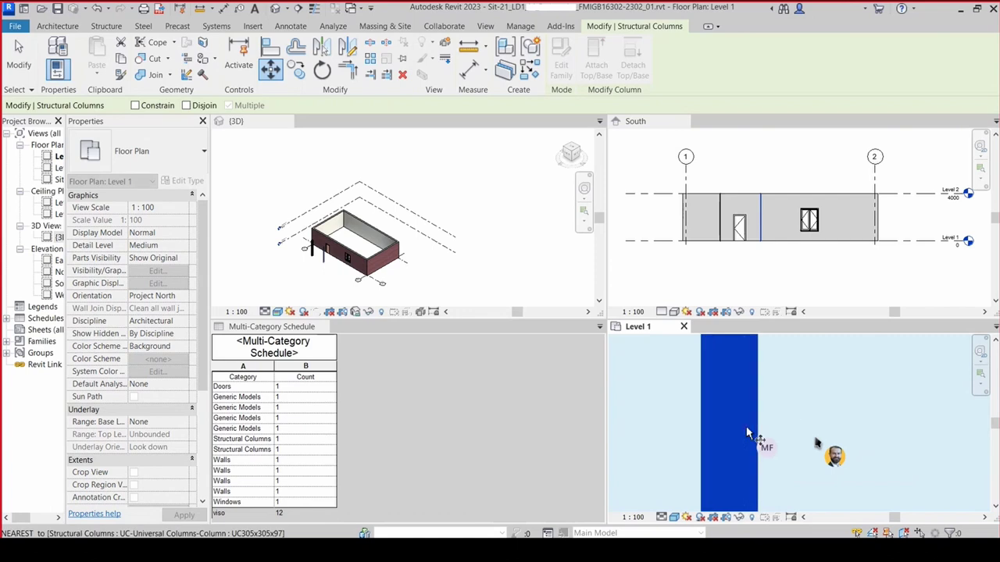
scroll(758, 434, "up", 1)
scroll(753, 438, "up", 1)
scroll(746, 434, "up", 1)
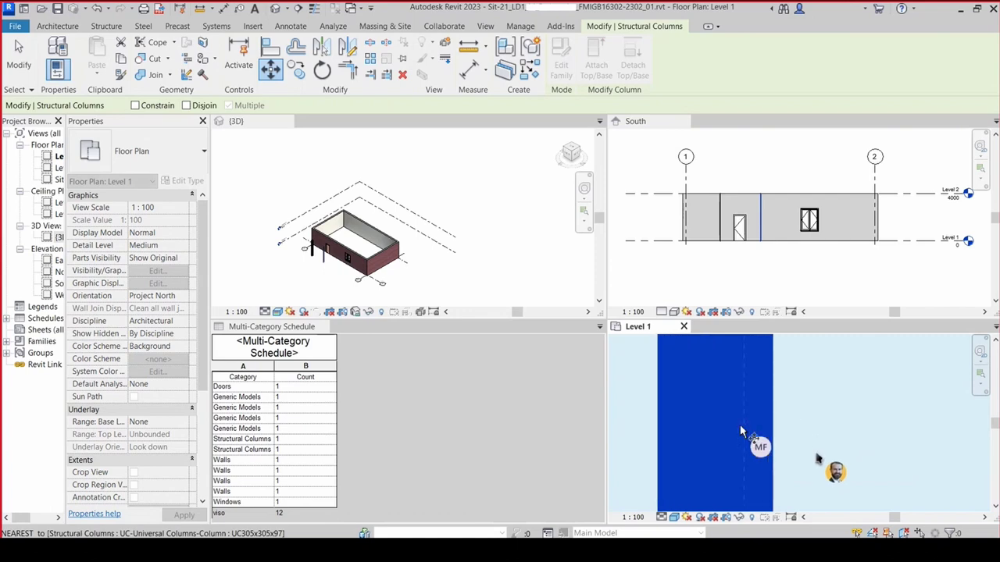
scroll(742, 432, "up", 1)
scroll(742, 432, "down", 1)
scroll(742, 431, "down", 2)
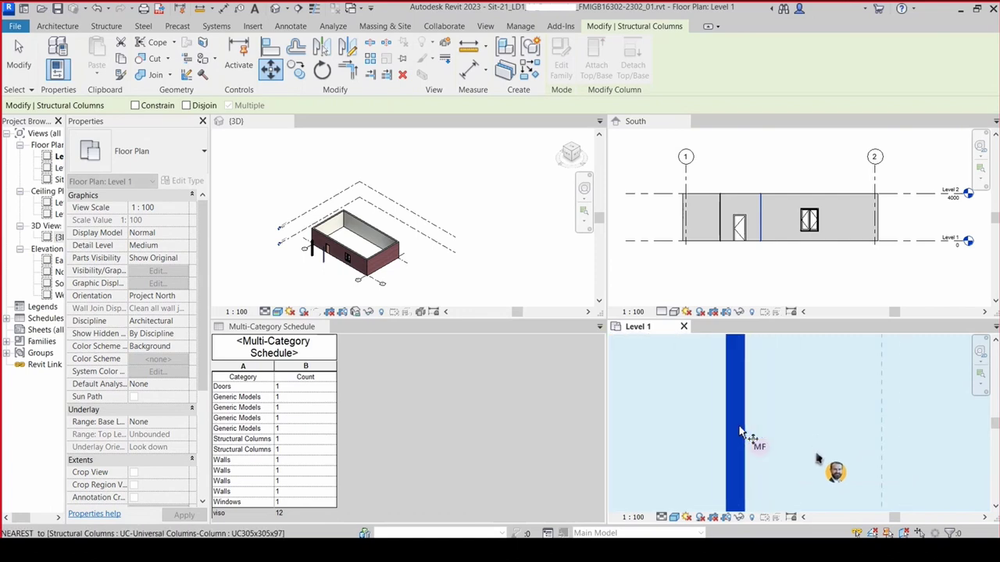
scroll(742, 433, "down", 2)
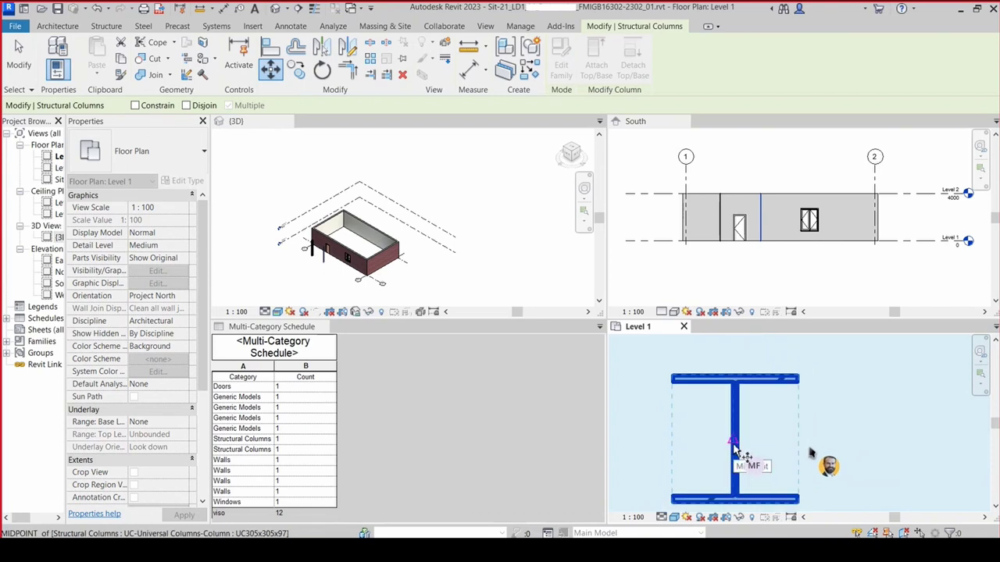
scroll(737, 449, "up", 1)
scroll(737, 449, "up", 1)
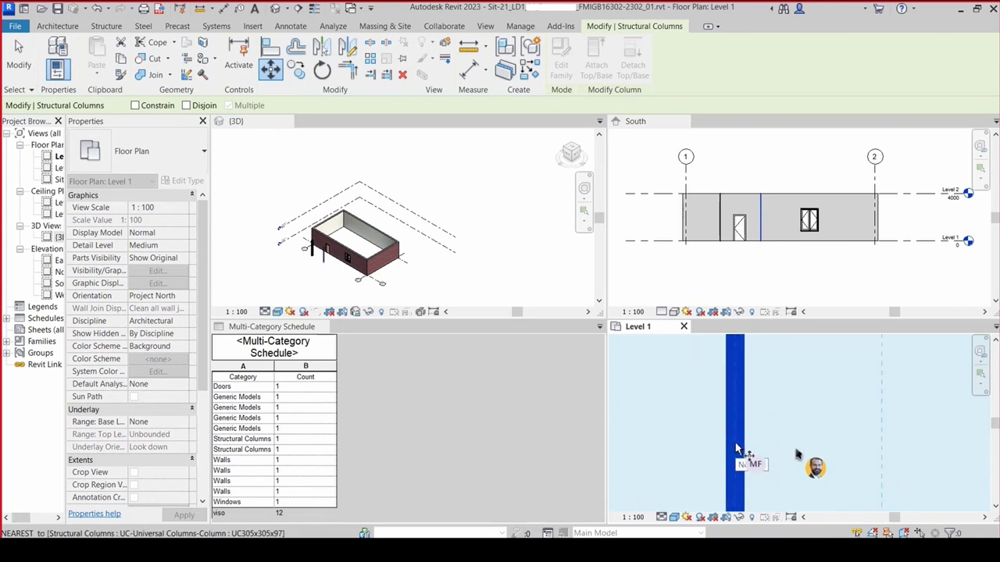
scroll(737, 449, "up", 1)
scroll(736, 449, "up", 1)
scroll(737, 450, "up", 1)
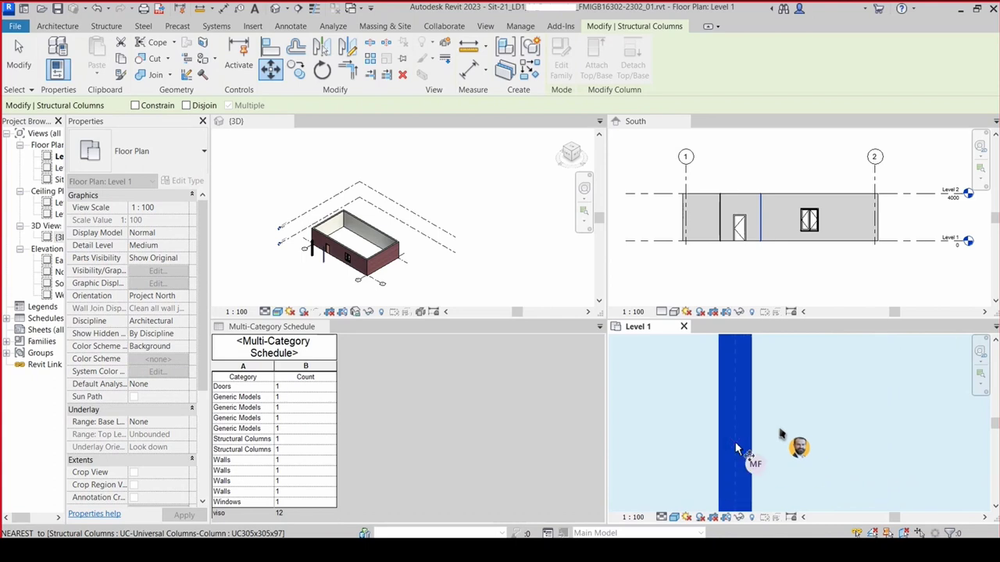
left_click(735, 426)
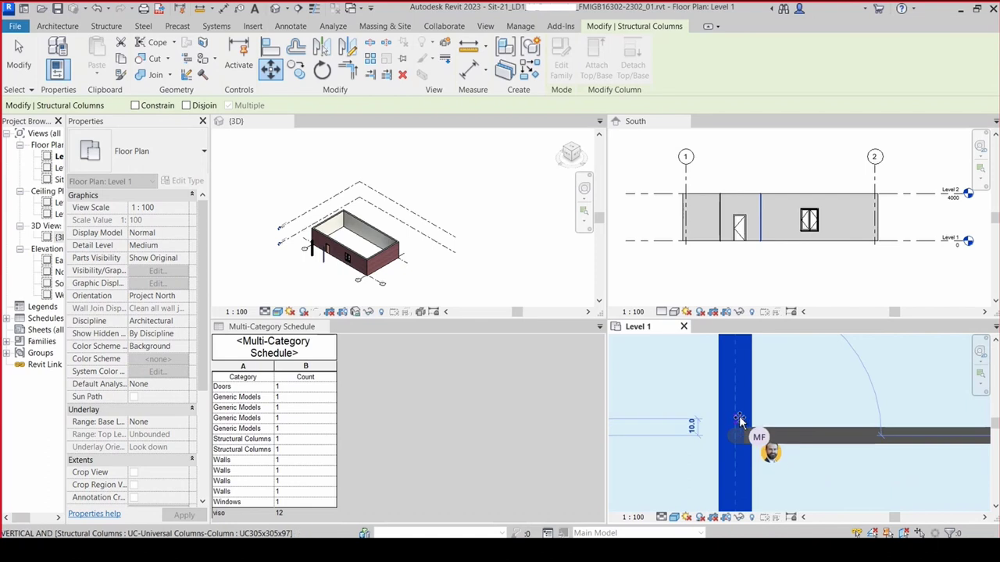
left_click(740, 422)
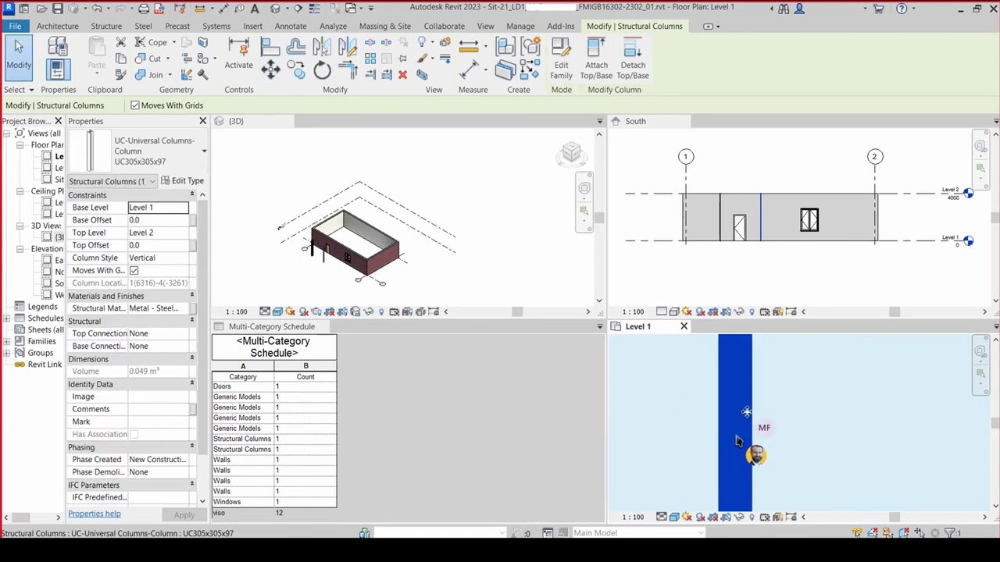
- Start another Move of the UC305x305x97 column from its midpoint
left_click(271, 68)
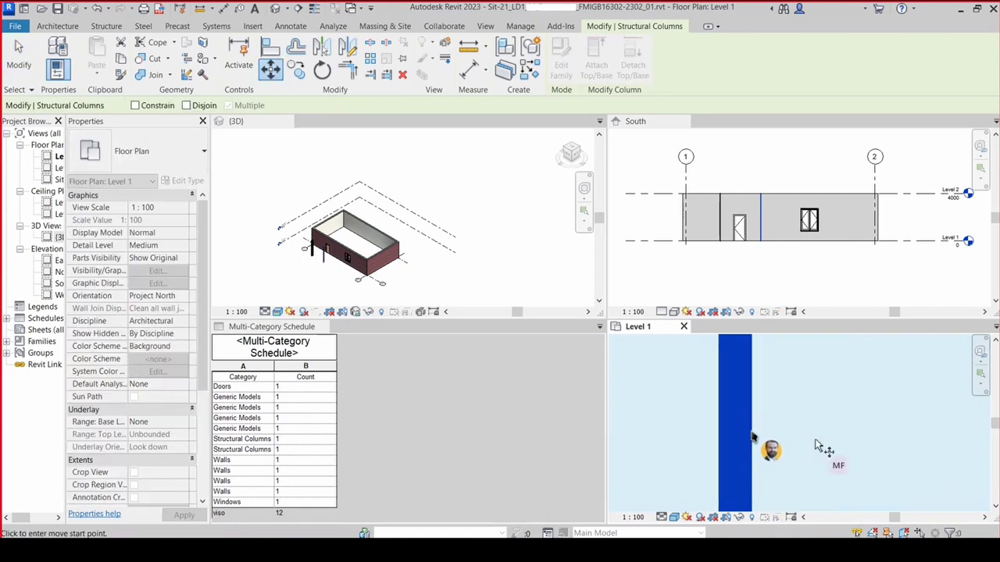
scroll(772, 412, "up", 1)
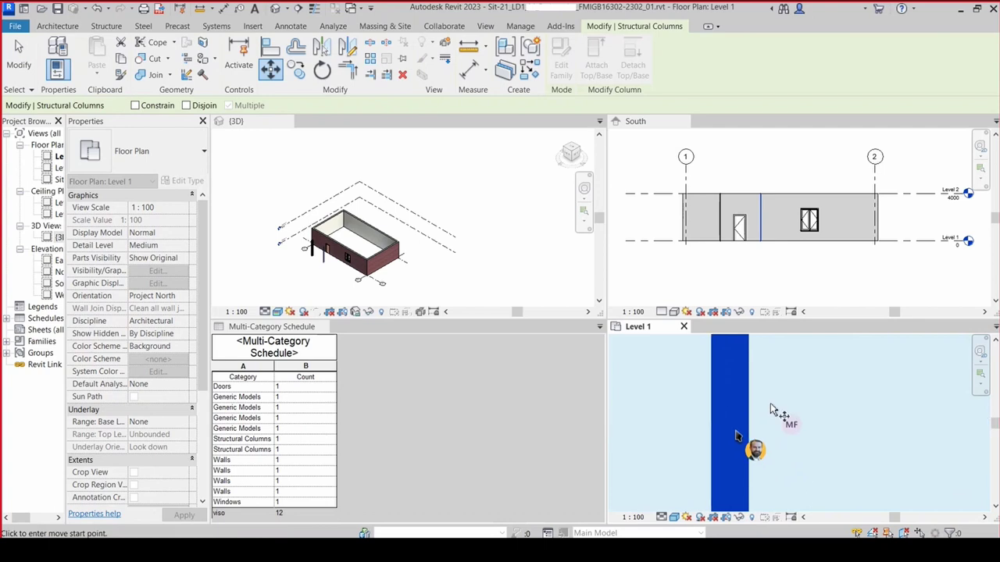
scroll(770, 410, "up", 1)
middle_click_drag(776, 420, 772, 437)
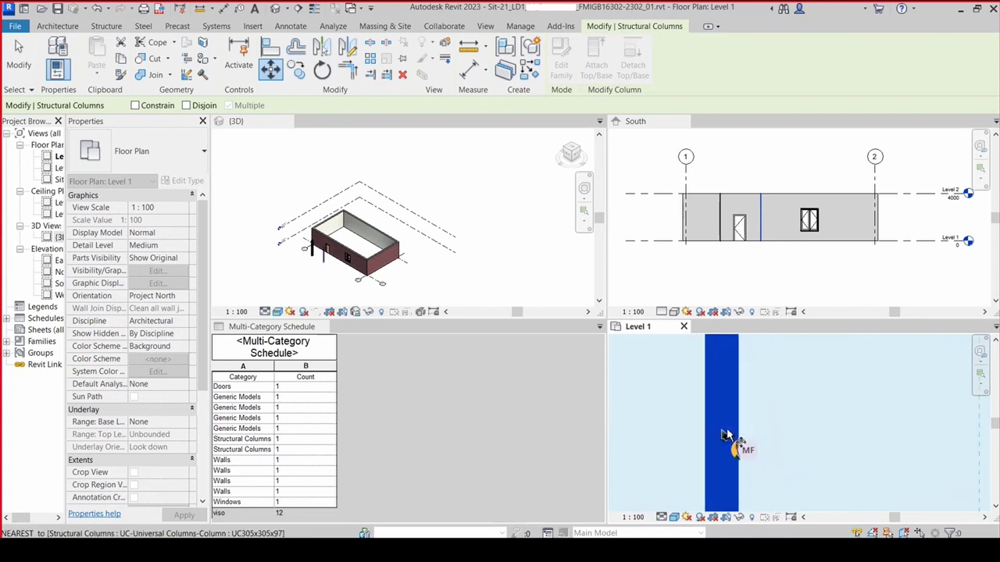
scroll(723, 434, "up", 1)
scroll(724, 435, "up", 2)
scroll(726, 435, "up", 1)
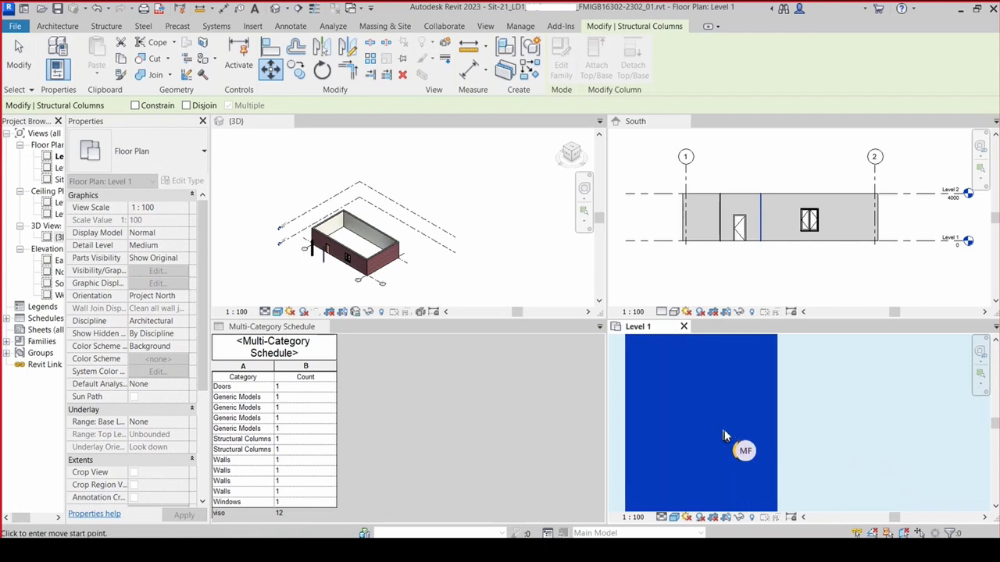
scroll(724, 434, "down", 4)
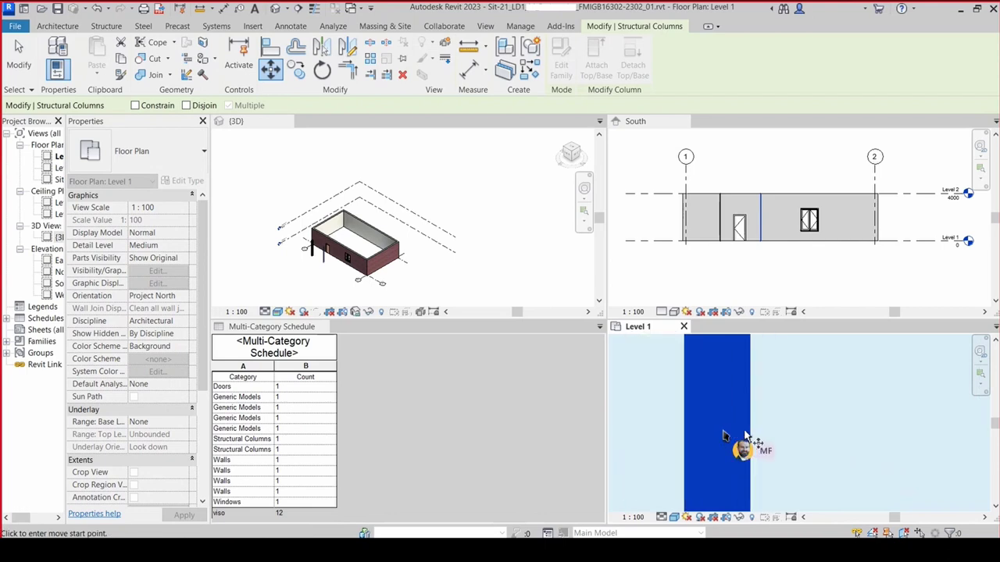
scroll(725, 434, "down", 1)
scroll(727, 435, "down", 1)
scroll(725, 436, "down", 1)
scroll(726, 434, "down", 1)
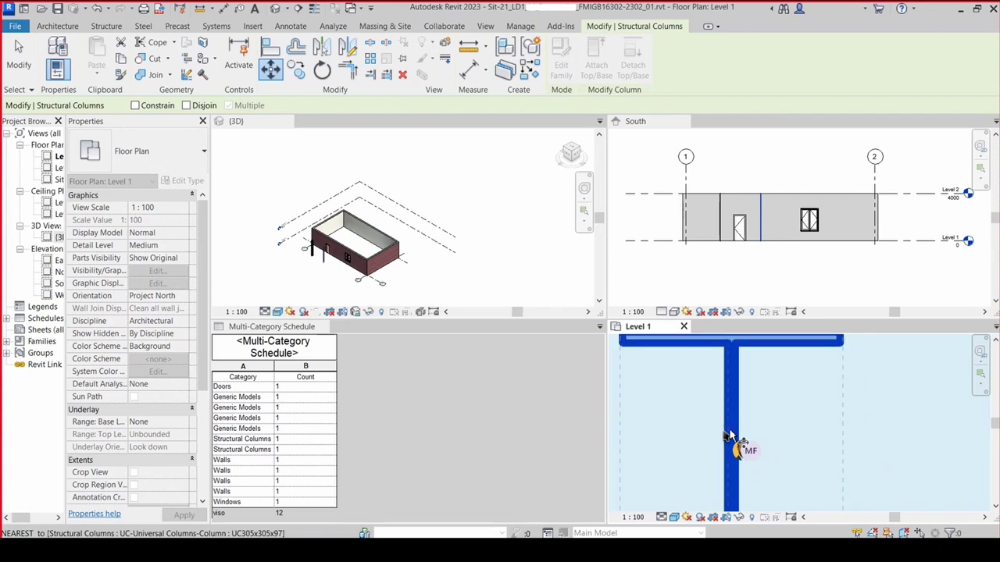
scroll(727, 433, "down", 1)
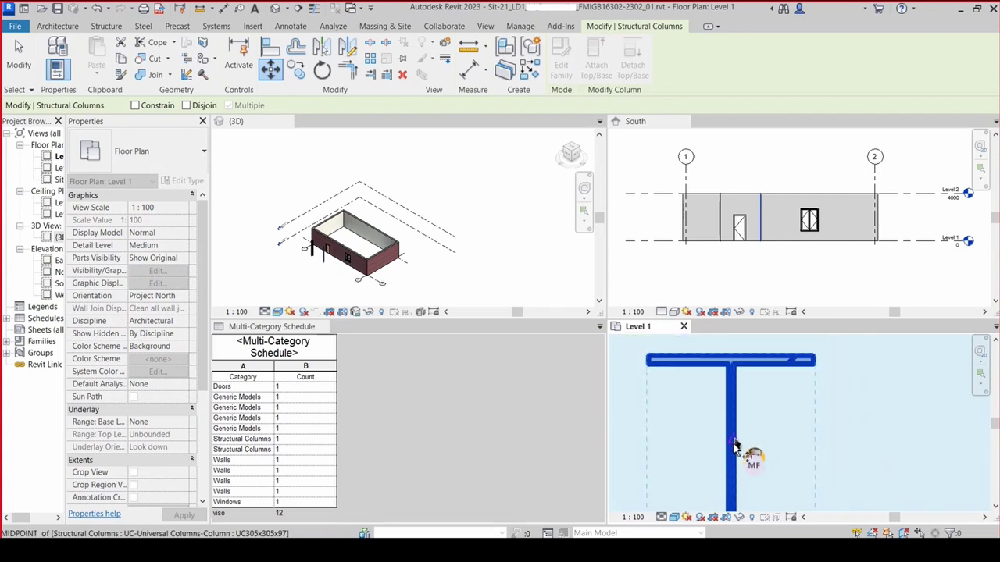
scroll(732, 441, "up", 3)
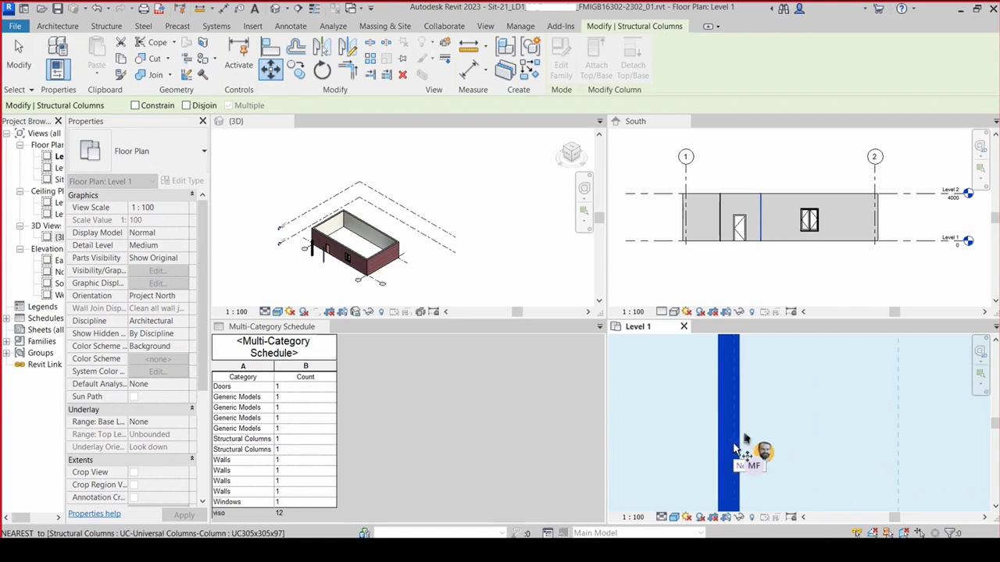
scroll(734, 441, "up", 1)
scroll(734, 441, "up", 1)
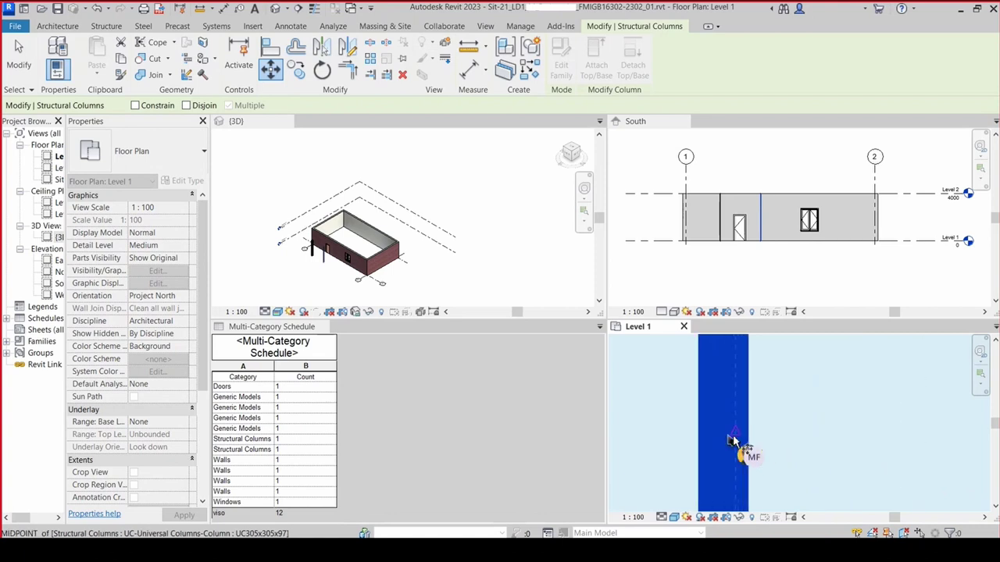
scroll(733, 440, "up", 1)
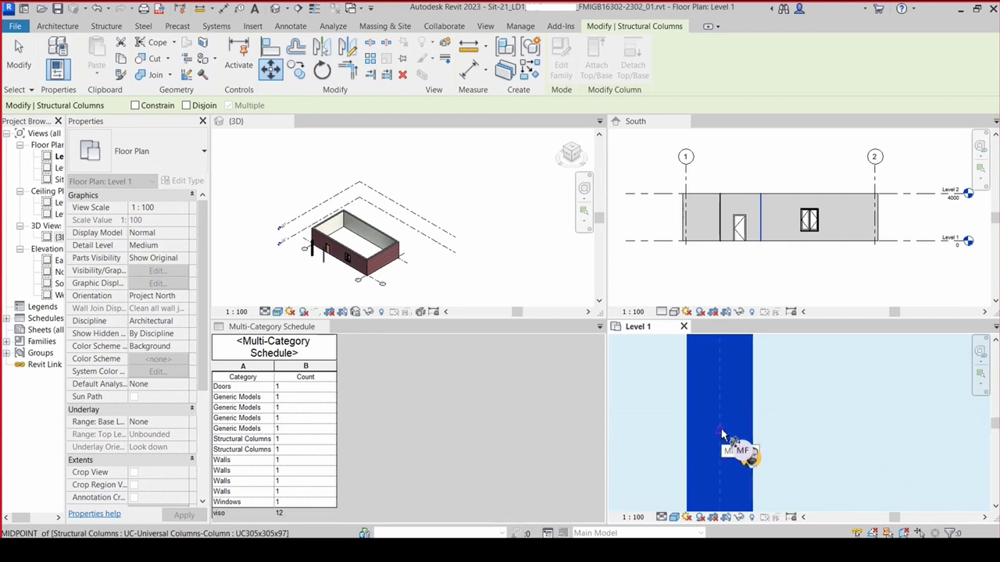
left_click(722, 435)
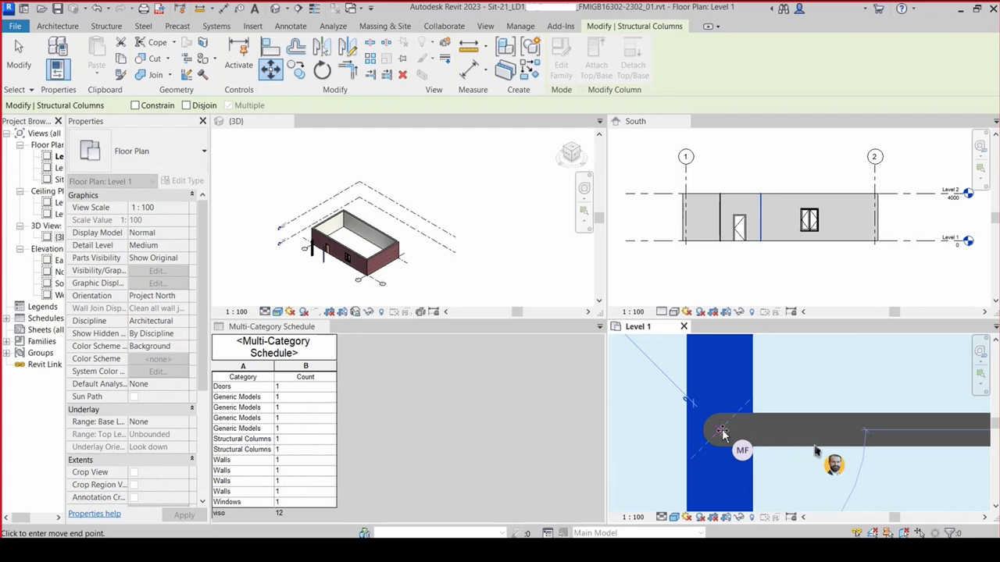
- Drop the column onto the grid intersection, then deselect it
scroll(722, 434, "down", 1)
scroll(722, 435, "down", 1)
scroll(721, 434, "down", 2)
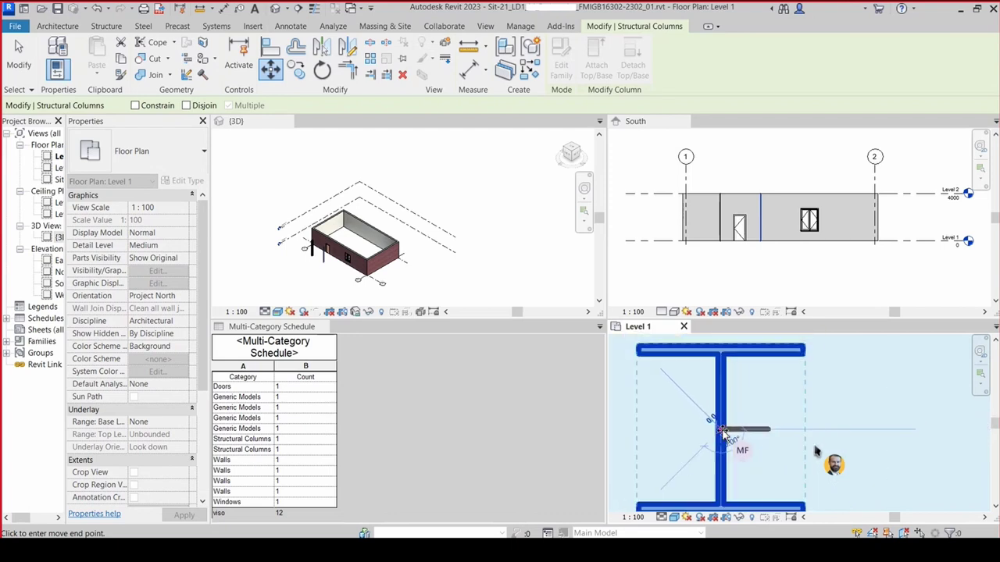
scroll(722, 434, "down", 2)
scroll(722, 434, "down", 1)
scroll(722, 434, "down", 1)
scroll(722, 434, "down", 1)
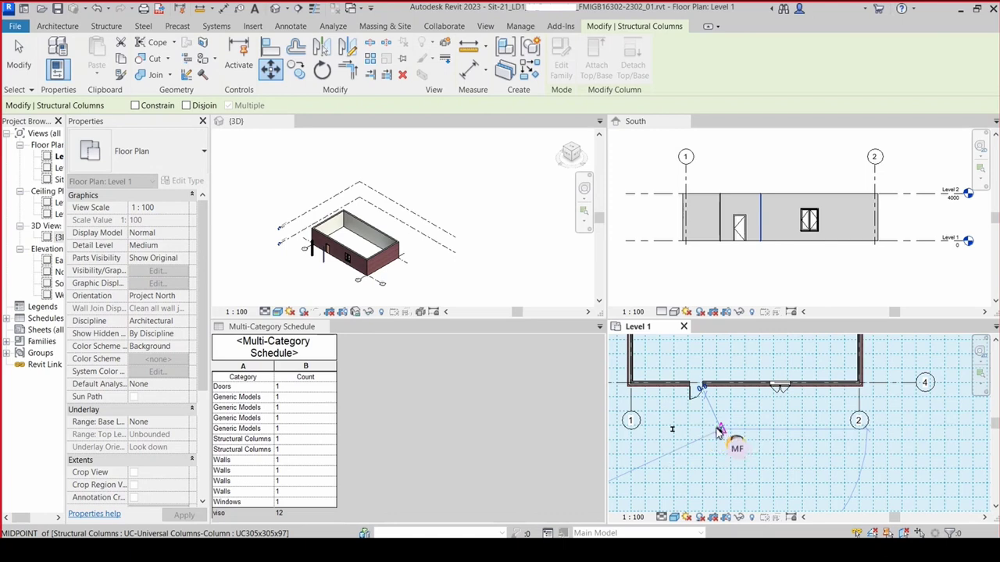
scroll(717, 430, "up", 2)
scroll(717, 430, "up", 2)
scroll(716, 430, "up", 1)
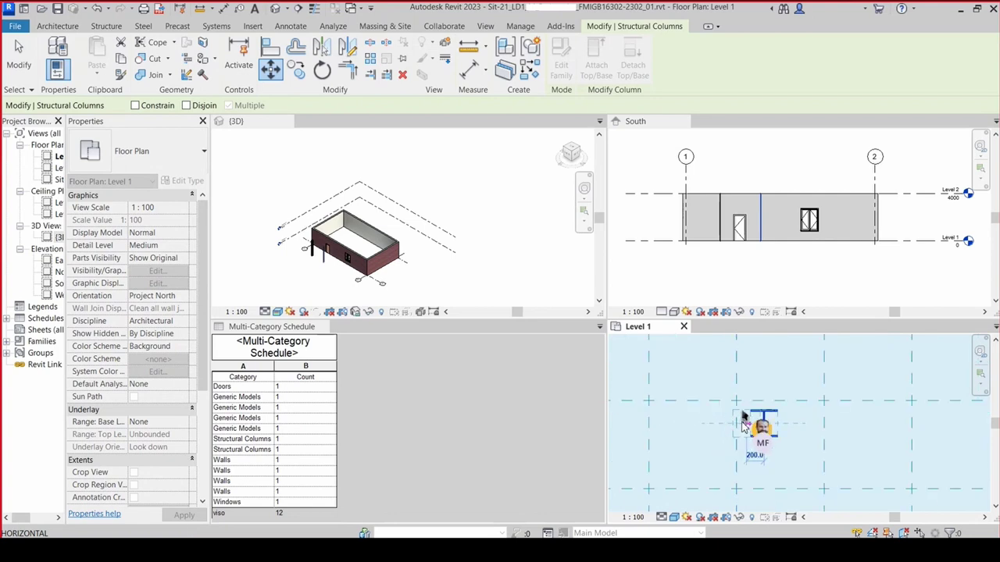
scroll(742, 421, "up", 1)
scroll(738, 416, "up", 1)
scroll(736, 413, "up", 1)
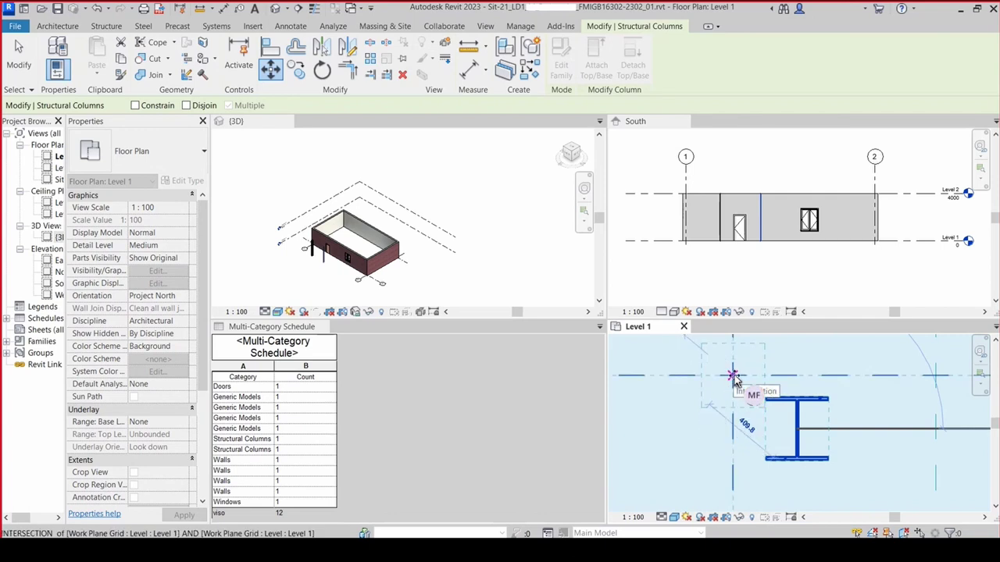
left_click(733, 376)
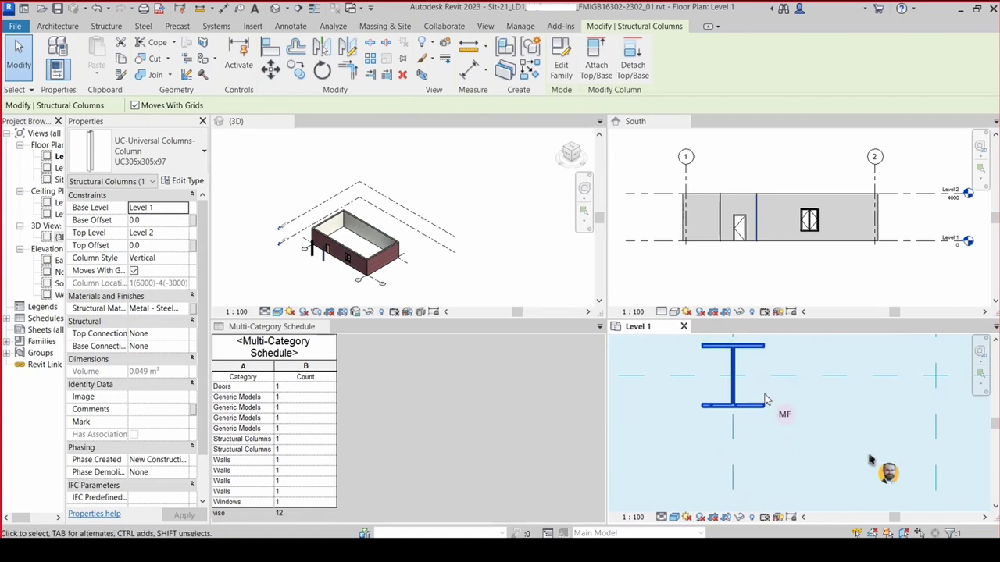
scroll(676, 418, "down", 2)
scroll(676, 413, "down", 1)
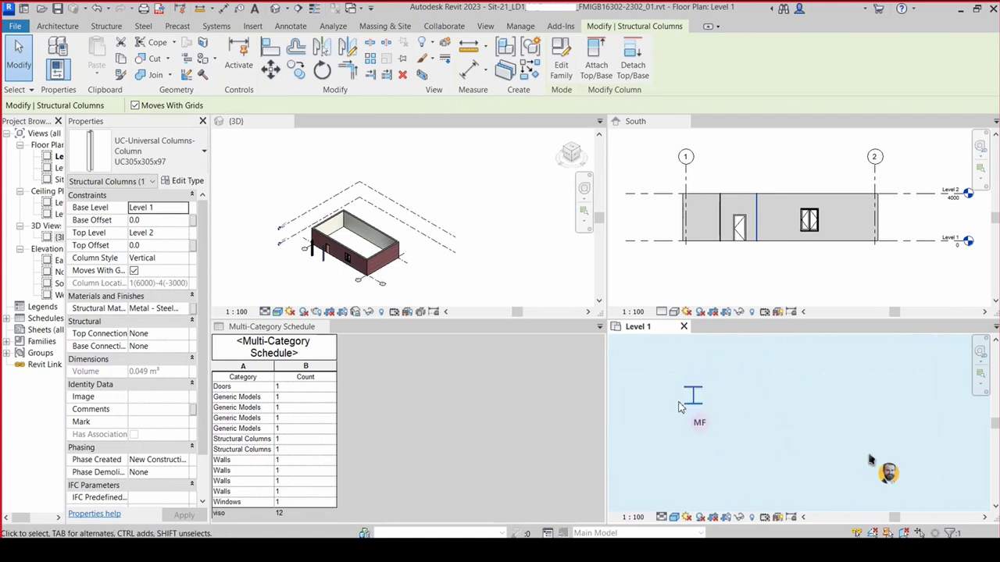
scroll(677, 406, "down", 1)
scroll(678, 400, "down", 1)
left_click(674, 403)
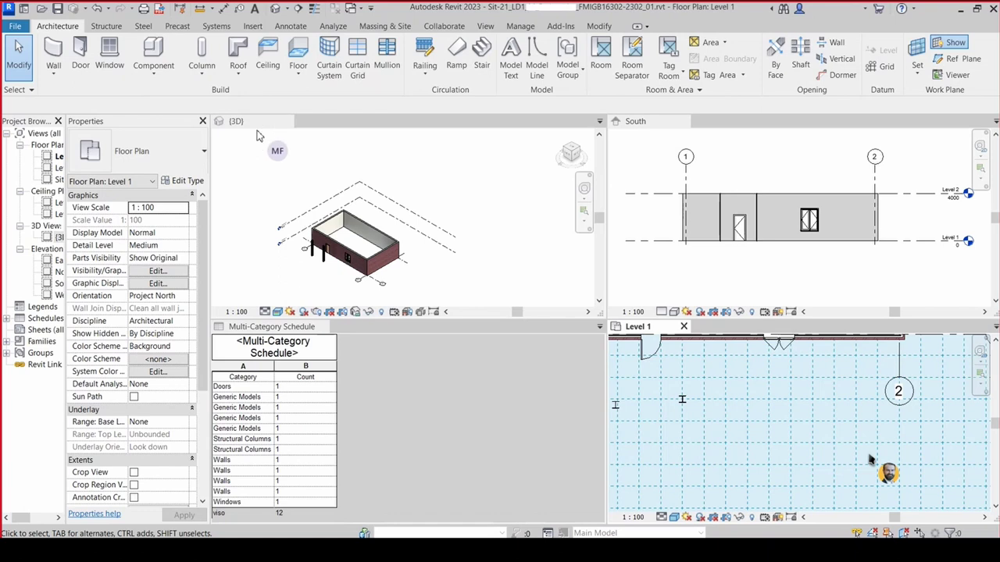
- Try selecting the steel column near wall and grid 1, then cancel the attempt with Esc
left_click(599, 26)
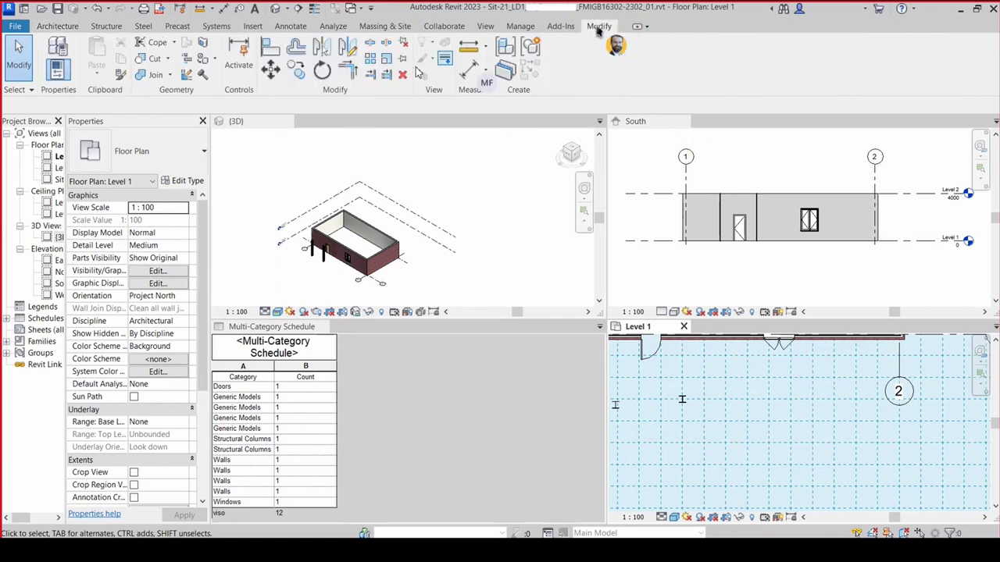
left_click(271, 70)
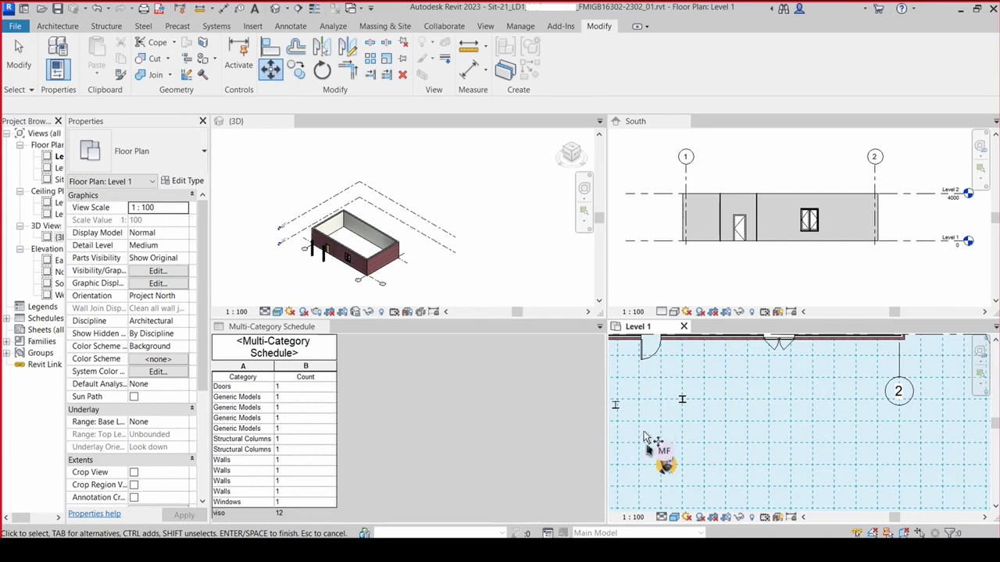
mouse_move(664, 453)
middle_mouse_down()
mouse_move(771, 473)
mouse_move(773, 444)
middle_mouse_up()
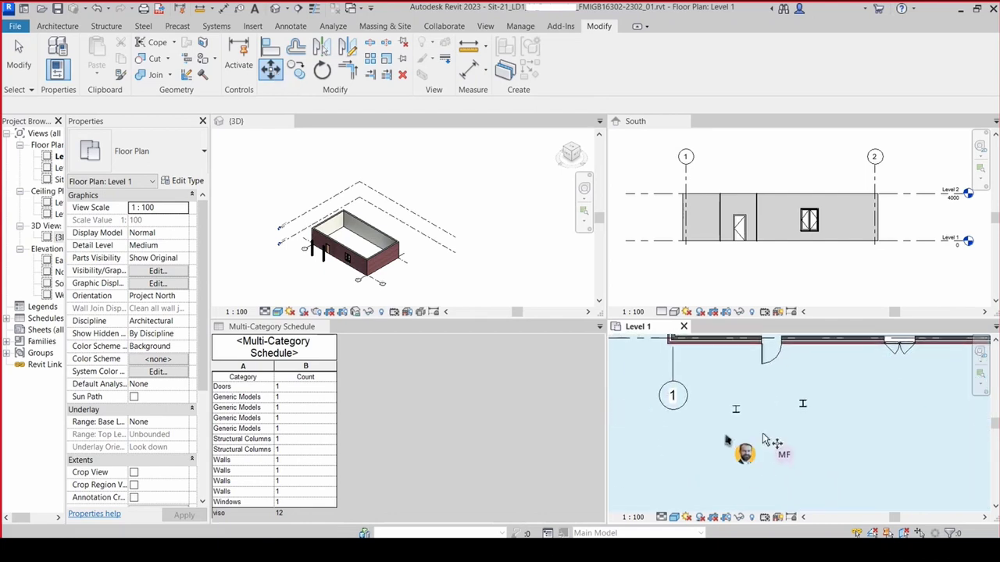
scroll(738, 410, "up", 2)
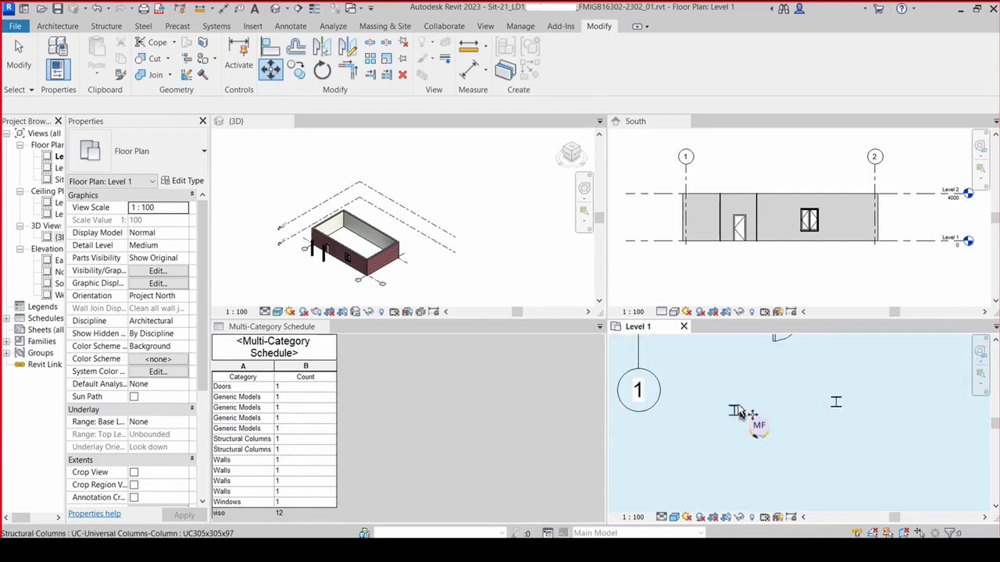
scroll(737, 410, "up", 2)
scroll(738, 414, "up", 2)
scroll(738, 422, "up", 2)
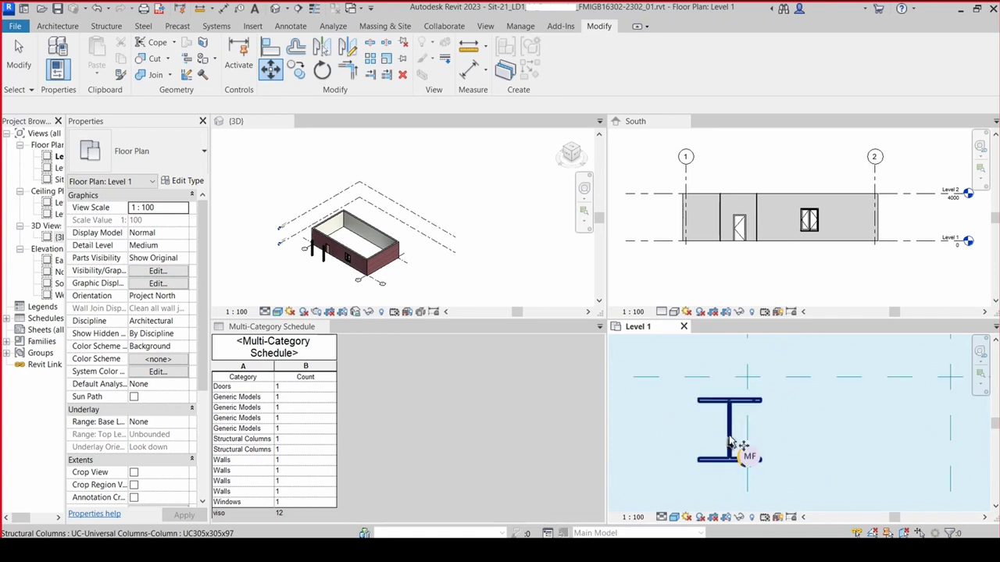
scroll(730, 437, "up", 1)
scroll(728, 439, "up", 1)
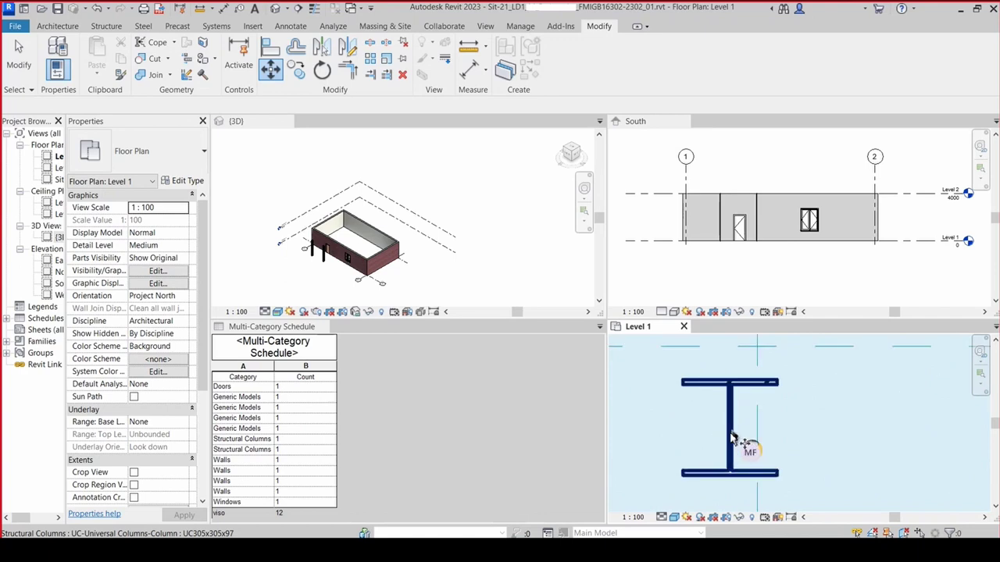
scroll(730, 438, "up", 1)
scroll(733, 431, "up", 1)
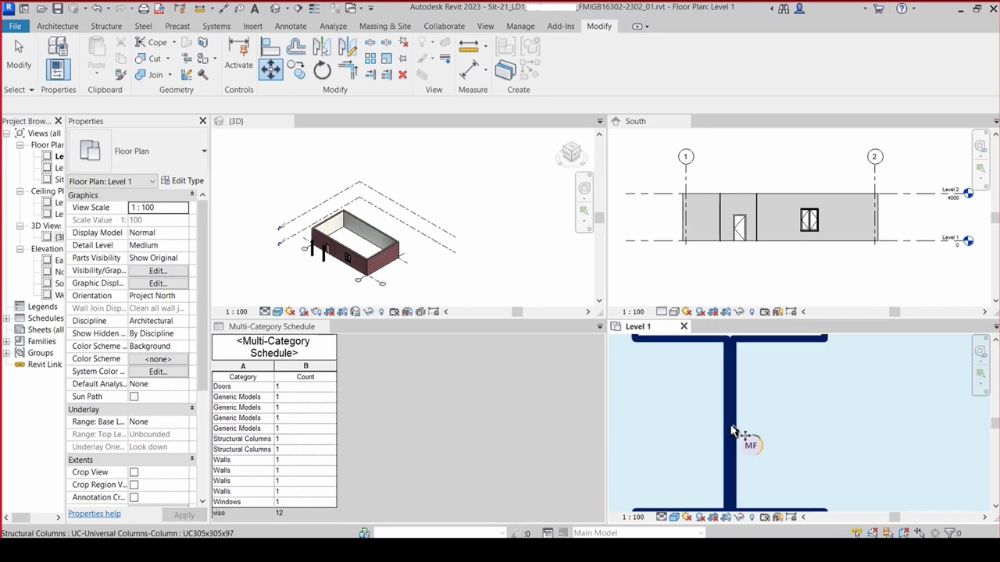
scroll(733, 434, "up", 1)
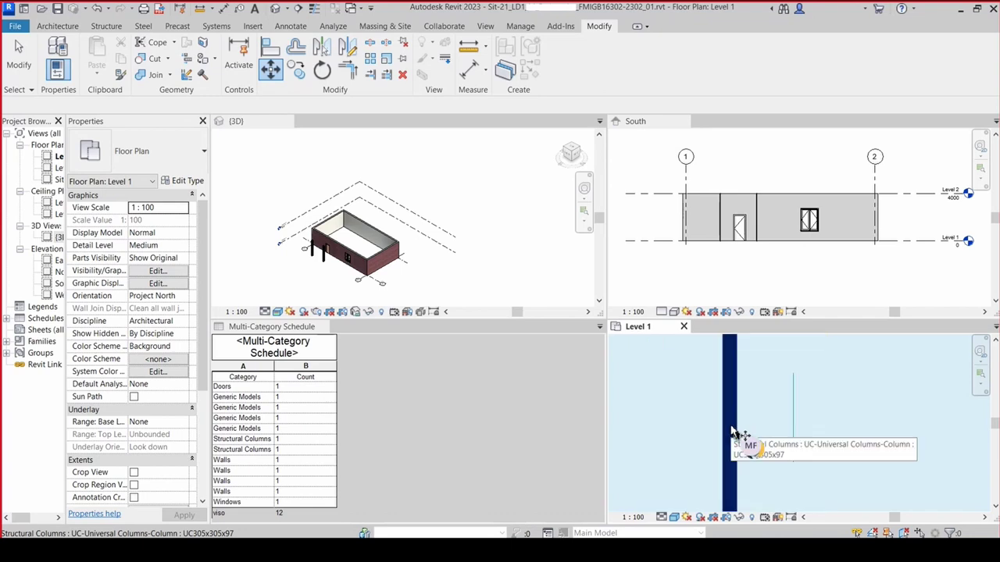
left_click(733, 434)
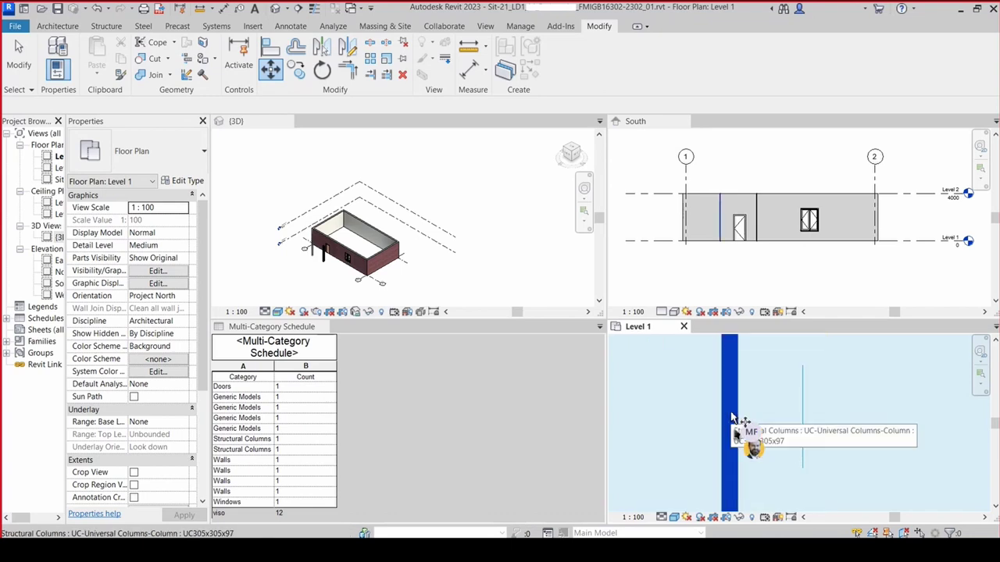
scroll(725, 428, "down", 1)
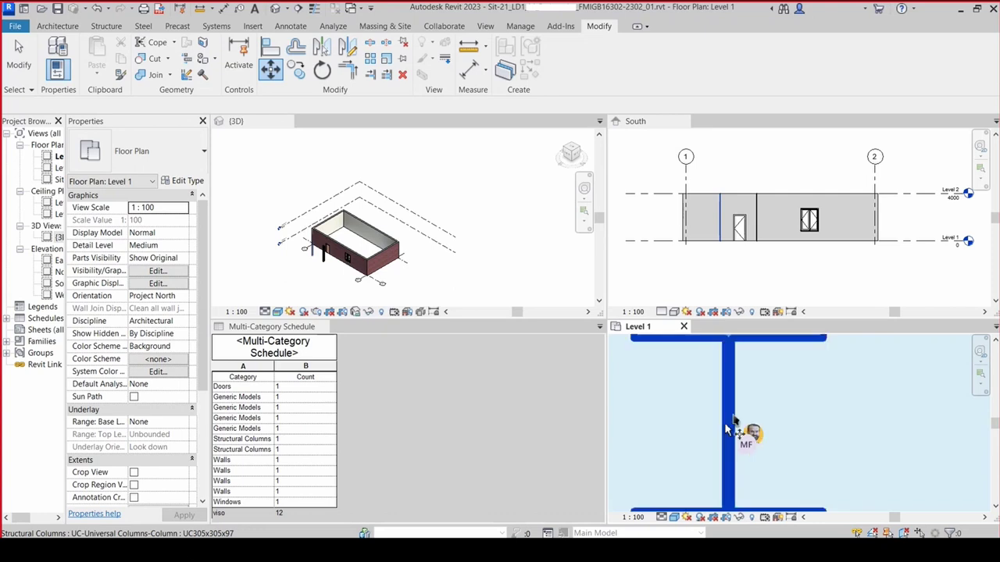
scroll(725, 428, "down", 1)
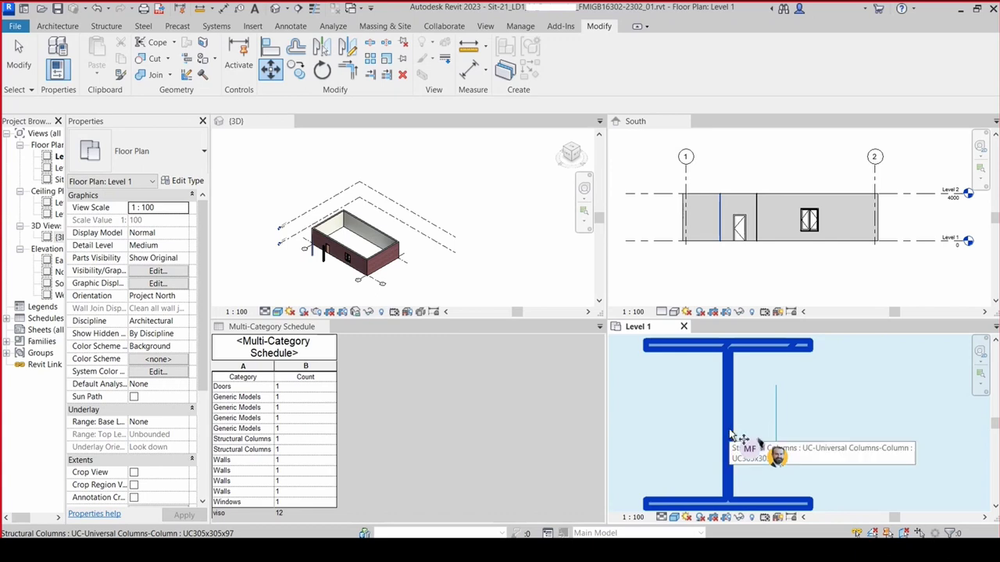
scroll(730, 433, "down", 1)
key("Escape")
key("Escape")
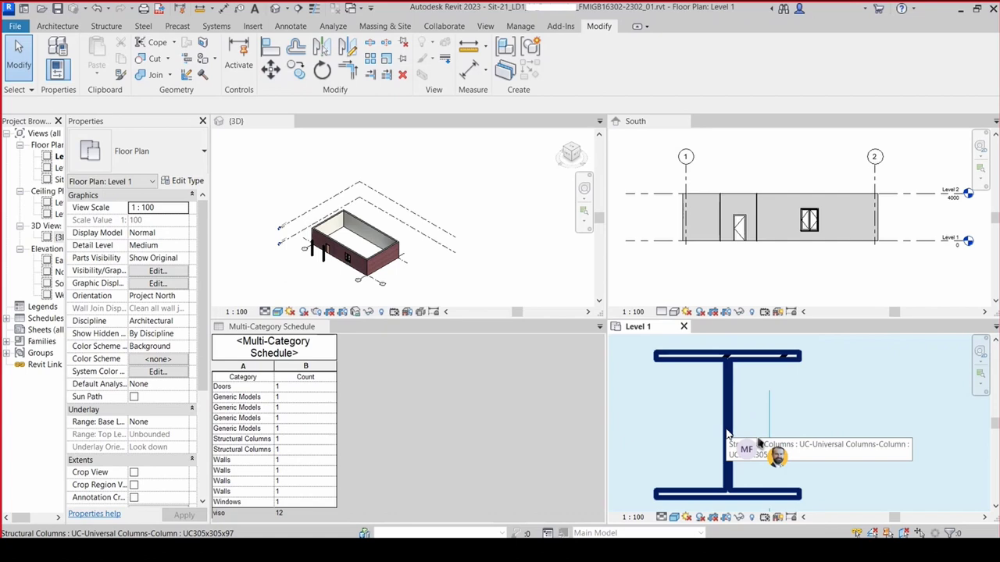
left_click(727, 428)
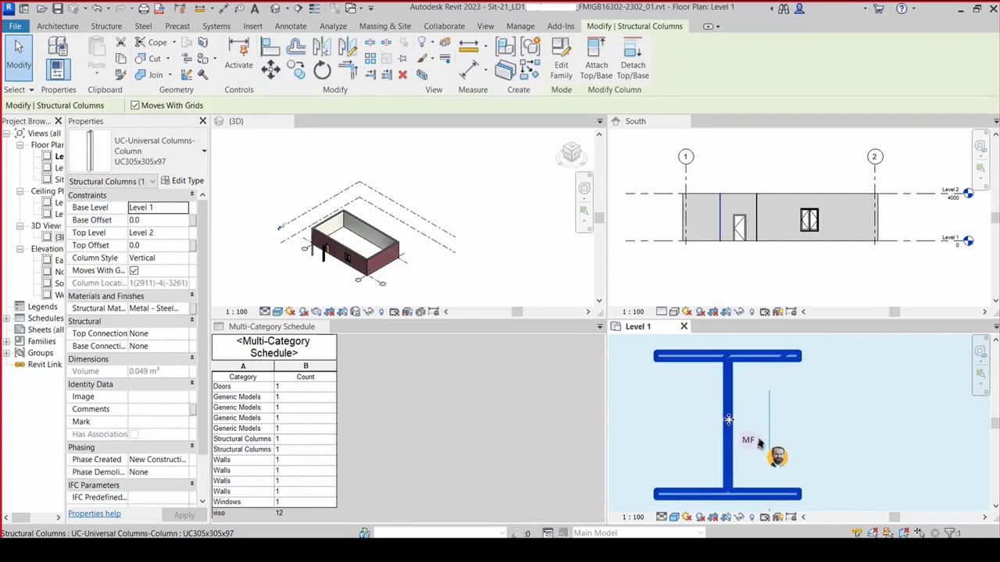
scroll(727, 425, "down", 1)
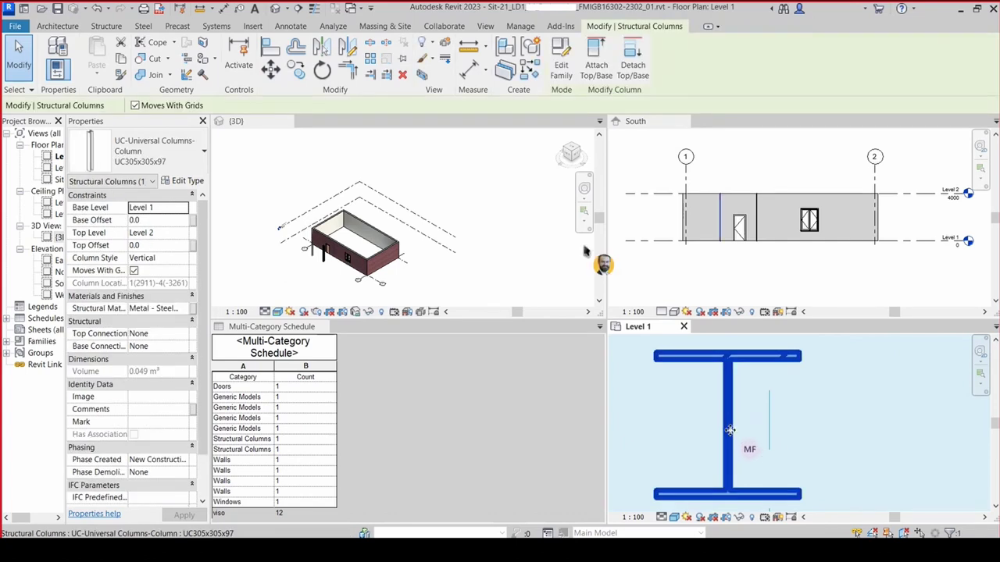
left_click(270, 69)
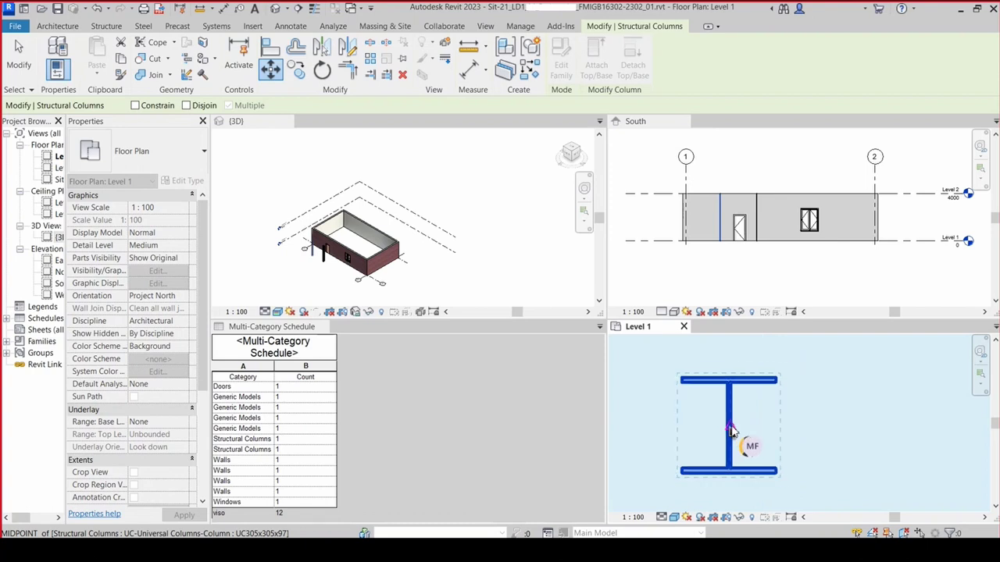
scroll(730, 432, "up", 3)
scroll(728, 434, "up", 2)
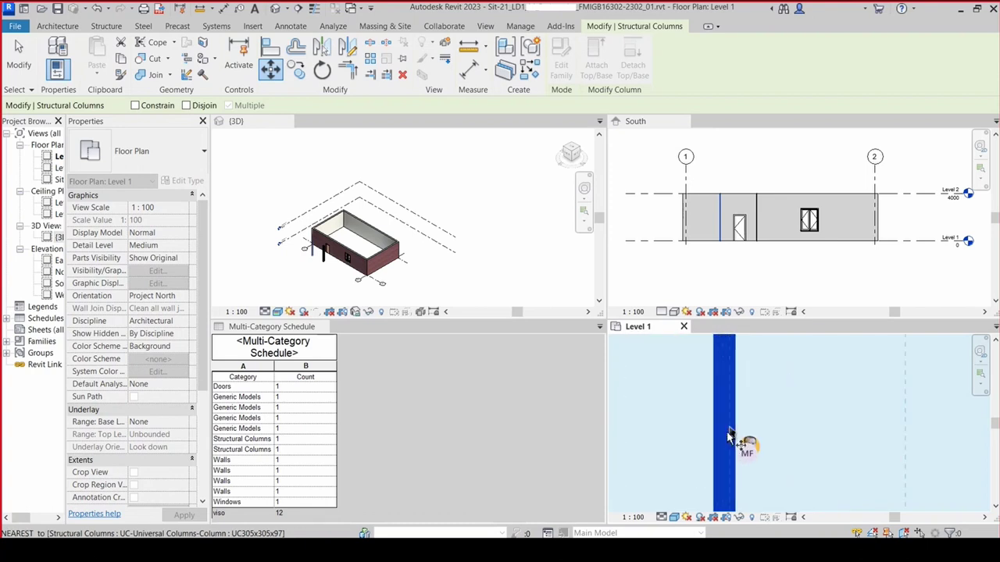
scroll(727, 434, "up", 1)
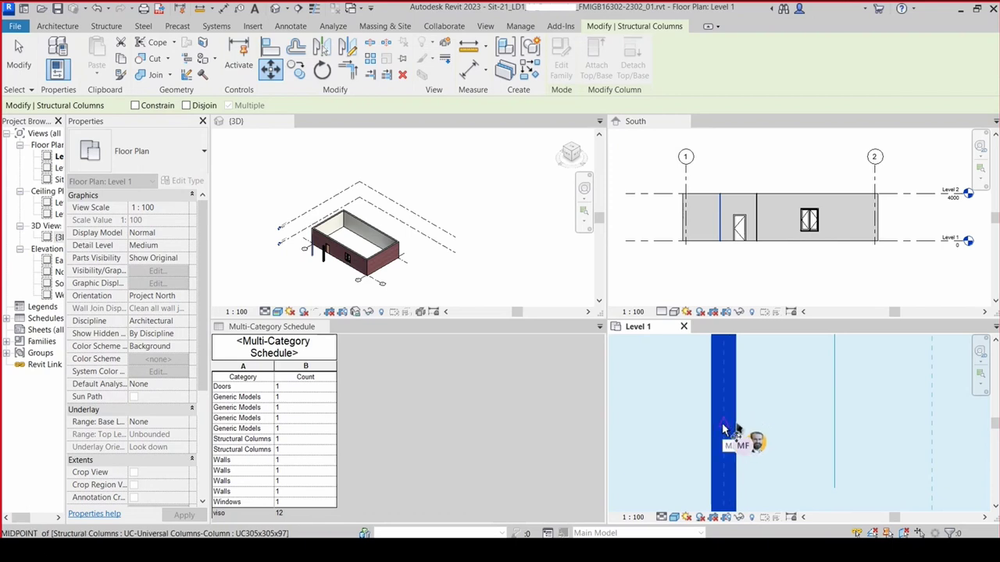
left_click(721, 423)
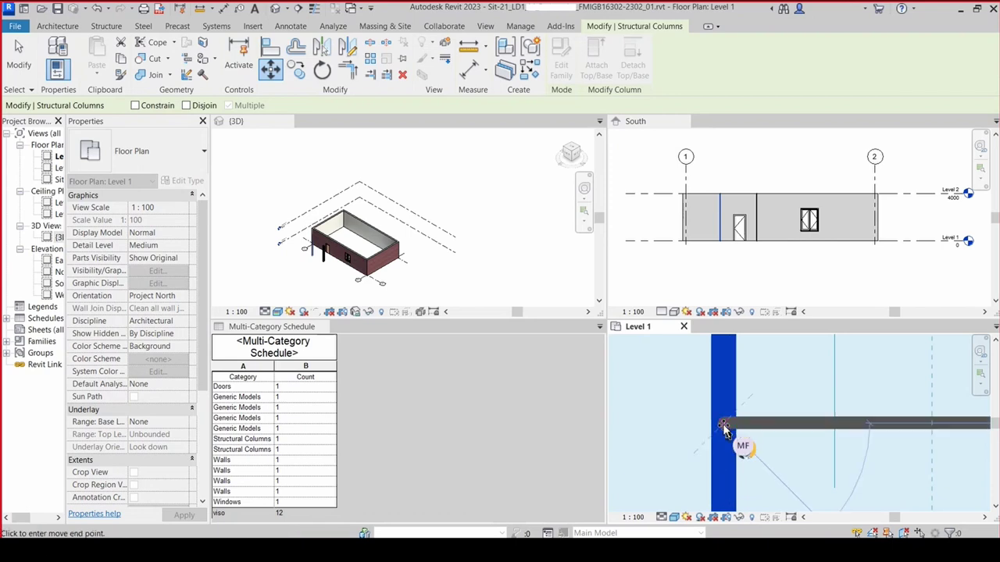
scroll(723, 428, "down", 1)
scroll(723, 428, "down", 2)
scroll(723, 428, "down", 1)
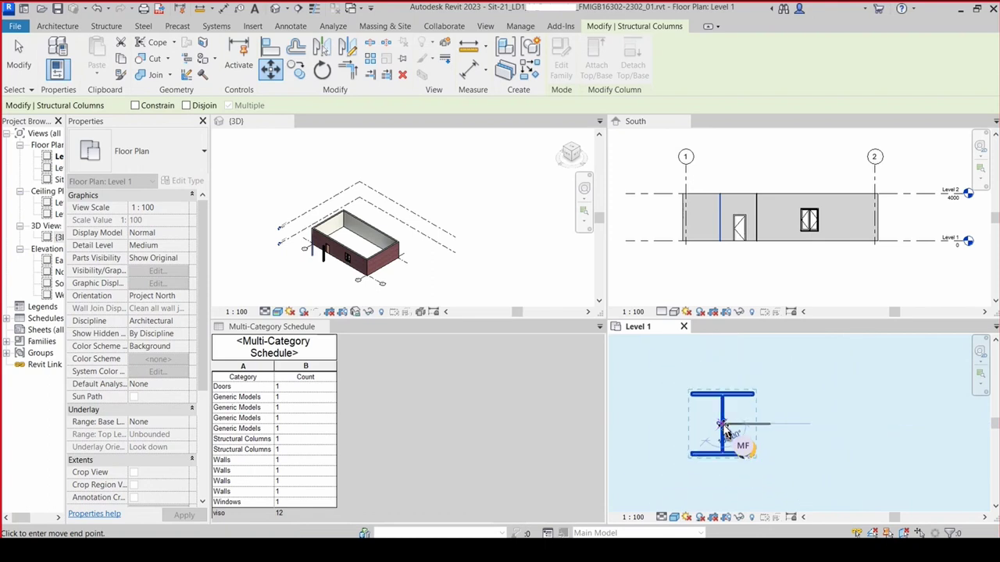
scroll(724, 429, "down", 1)
scroll(724, 429, "down", 1)
scroll(726, 432, "down", 1)
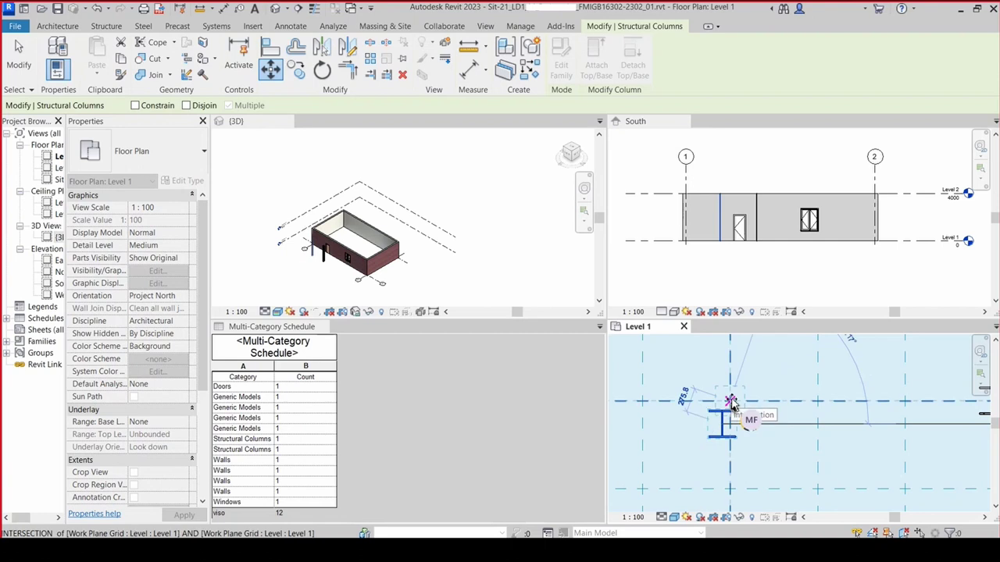
left_click(730, 401)
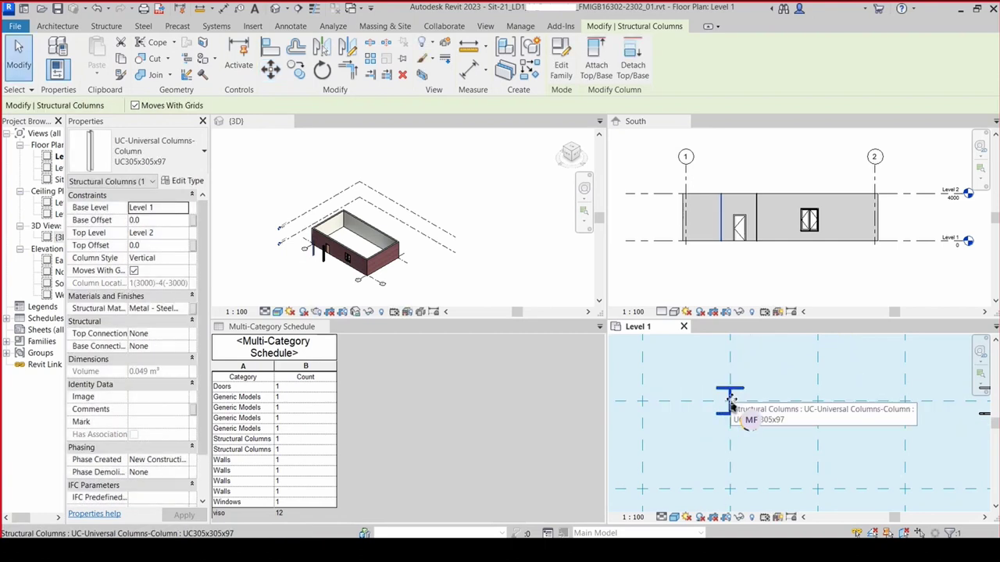
- Deselect the column, zoom out, show the Architecture tools and widen the Project Browser/Properties panels
left_click(779, 411)
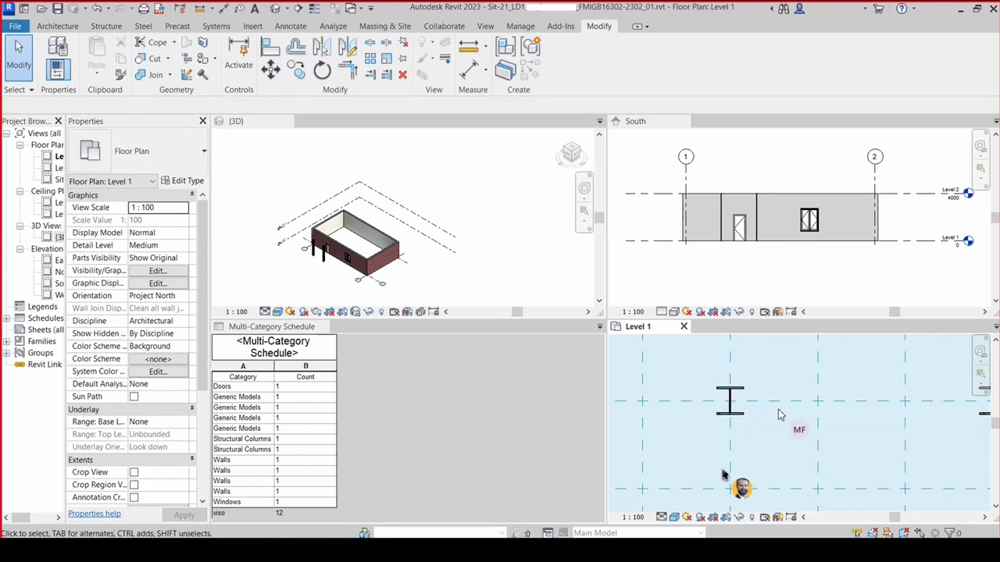
scroll(784, 432, "down", 1)
scroll(783, 432, "down", 2)
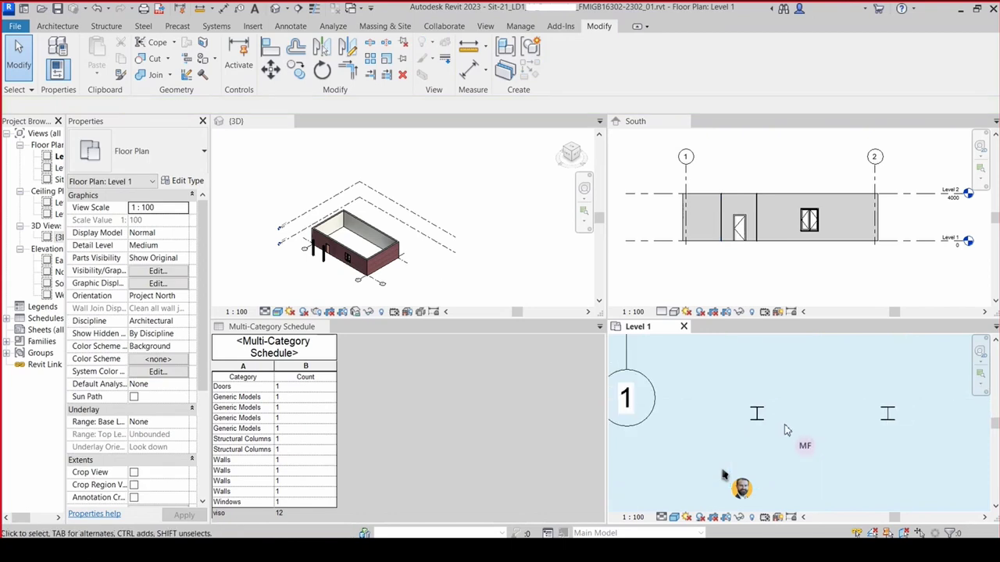
scroll(783, 433, "down", 1)
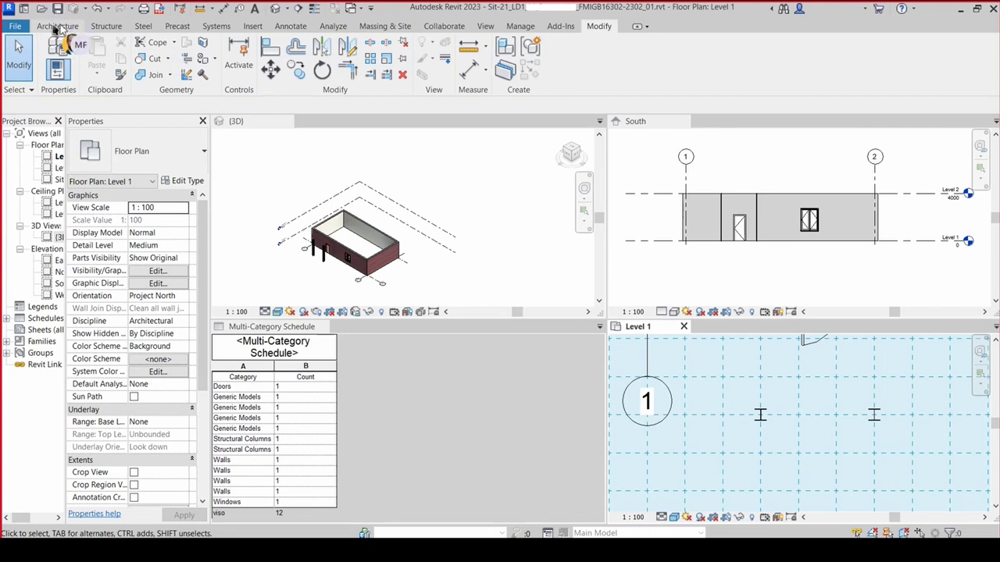
left_click(57, 27)
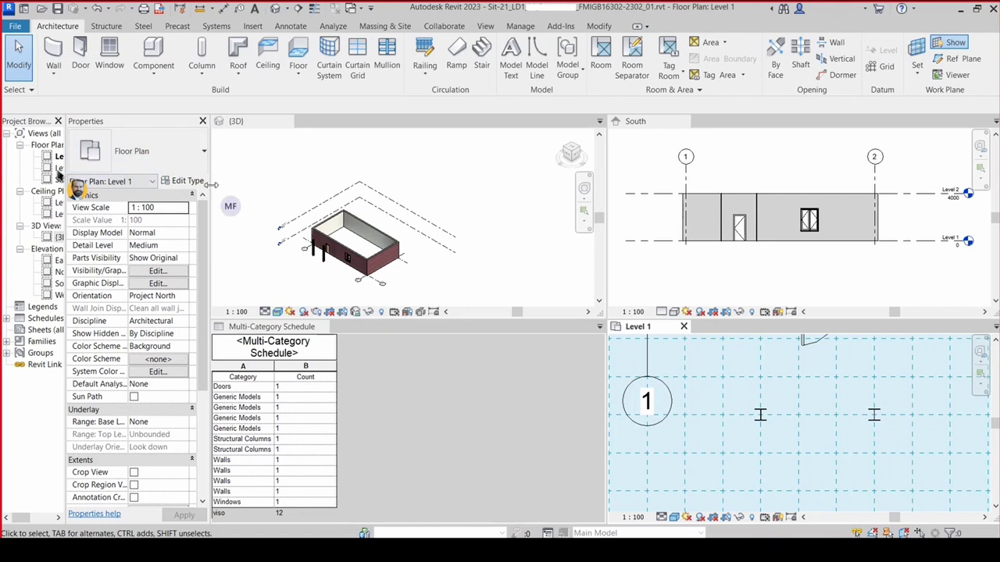
left_click_drag(212, 184, 299, 184)
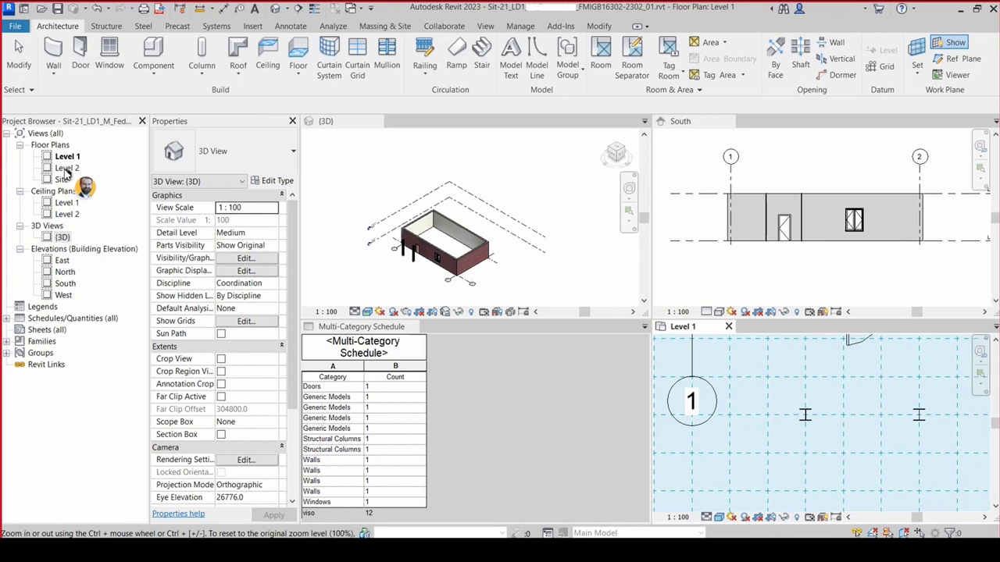
- Open Level 2 from Floor Plans in the Project Browser and turn on Work Plane Show
double_click(66, 168)
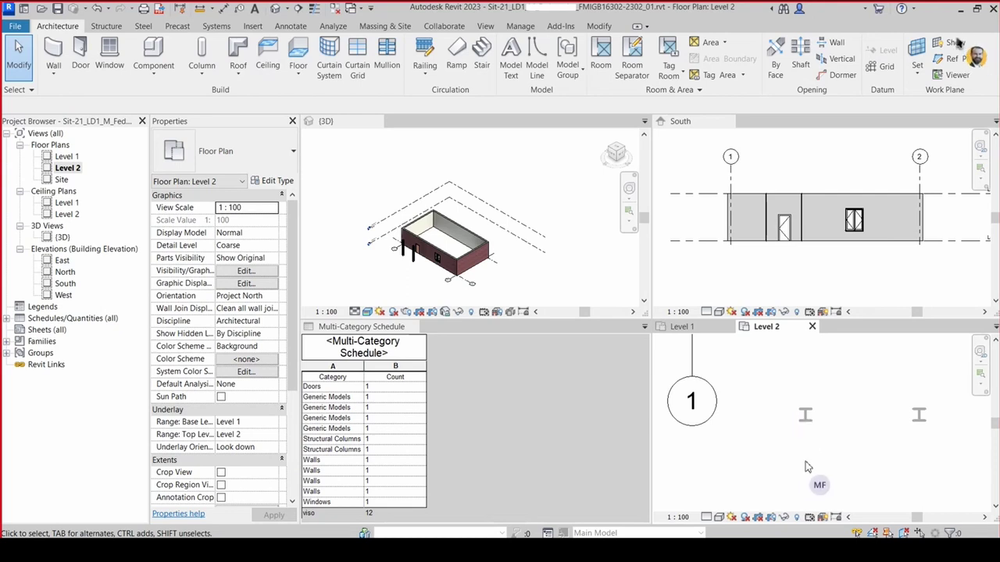
scroll(808, 466, "down", 2)
scroll(809, 450, "down", 1)
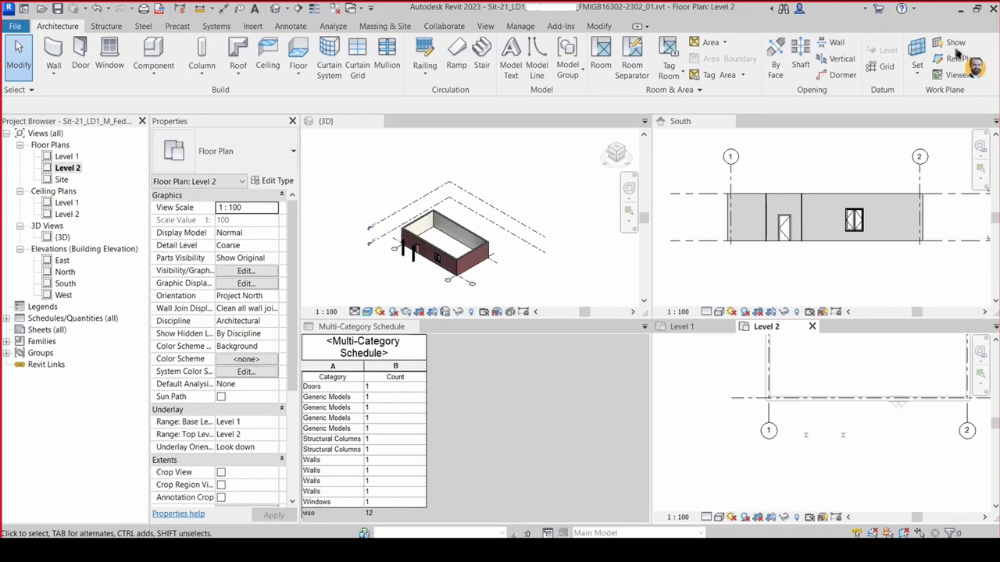
left_click(947, 42)
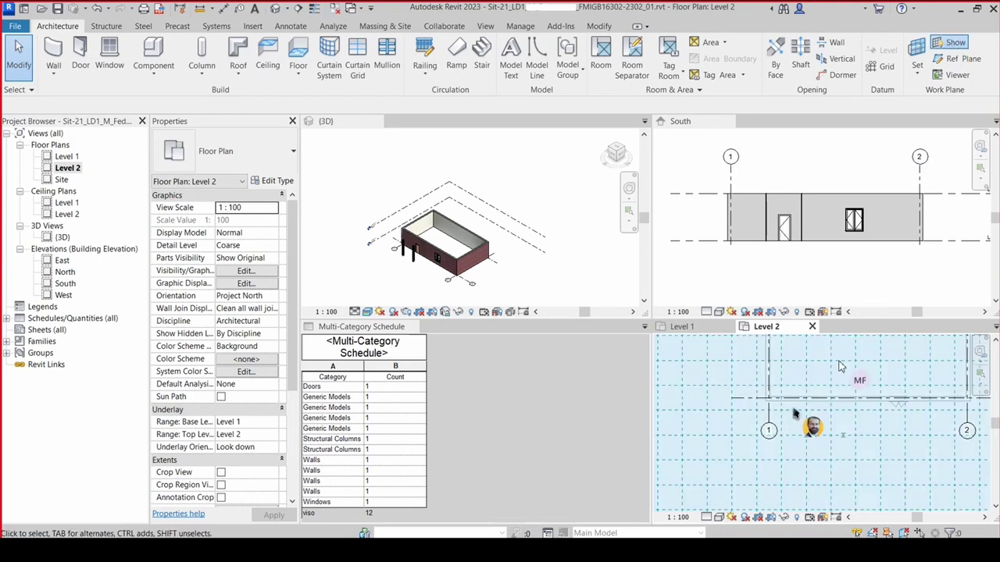
scroll(840, 366, "down", 1)
scroll(839, 365, "down", 1)
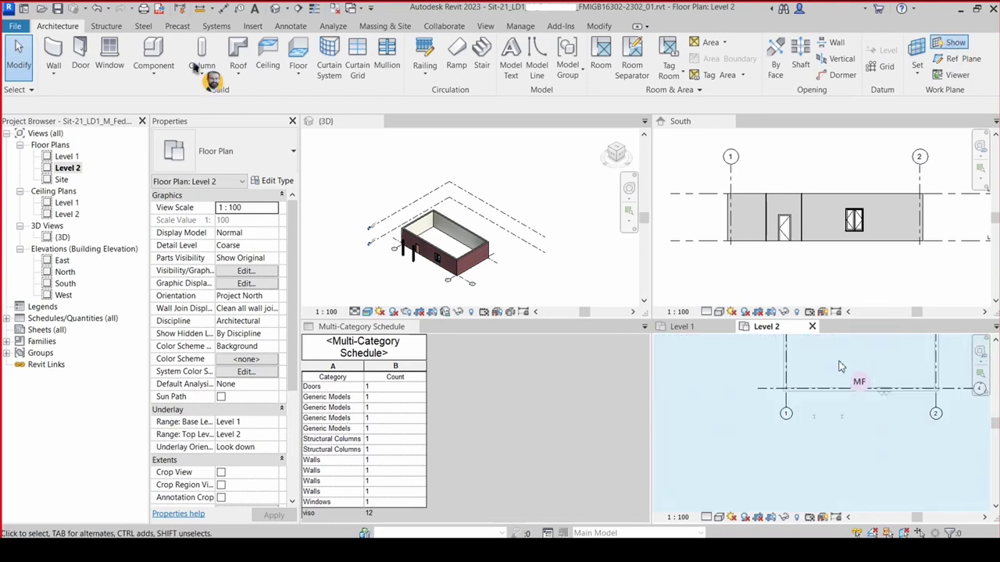
- Start a Roof by Footprint of type Warm Roof - Timber and Tab-select the exterior wall chain
left_click(238, 49)
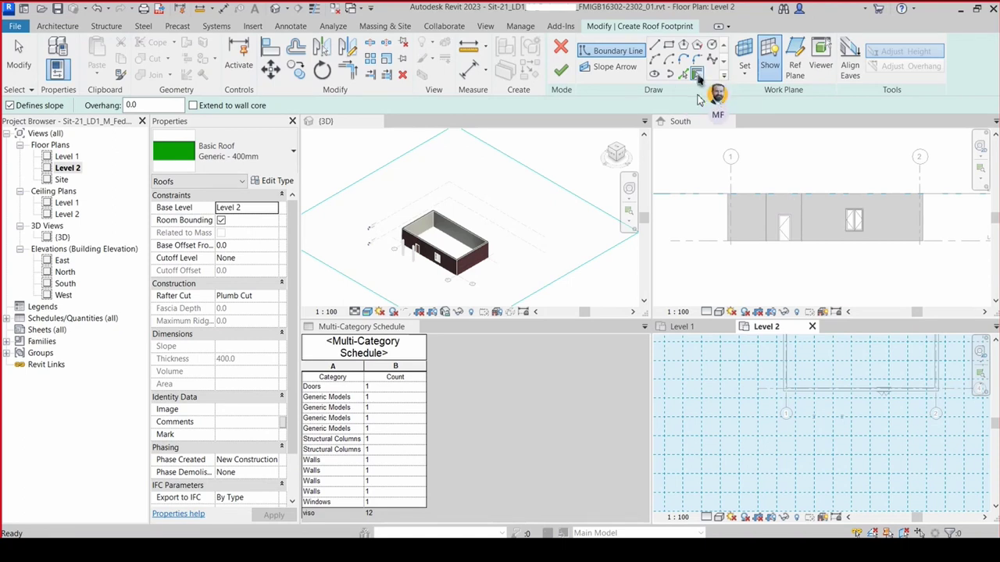
left_click(295, 152)
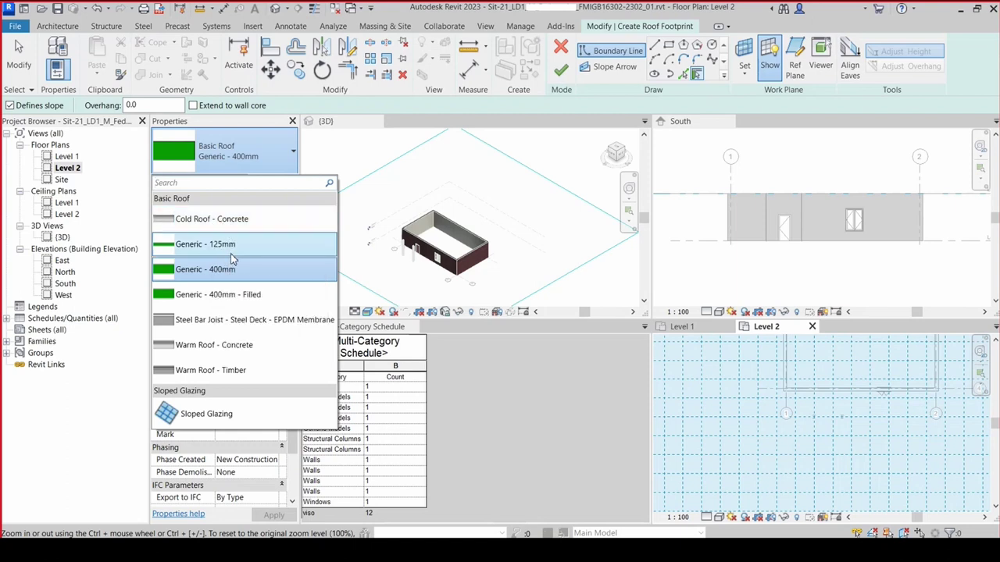
left_click(225, 370)
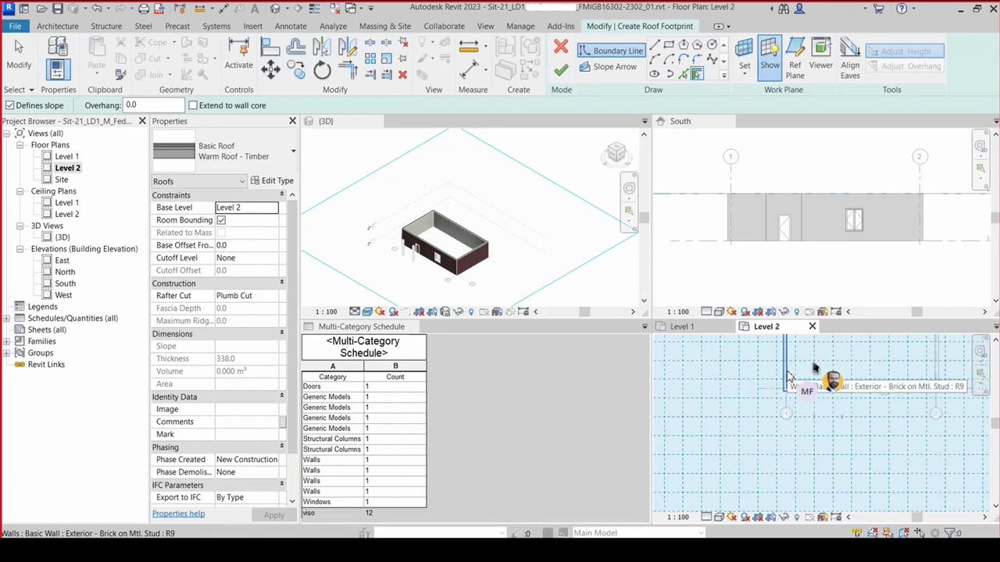
key("Tab")
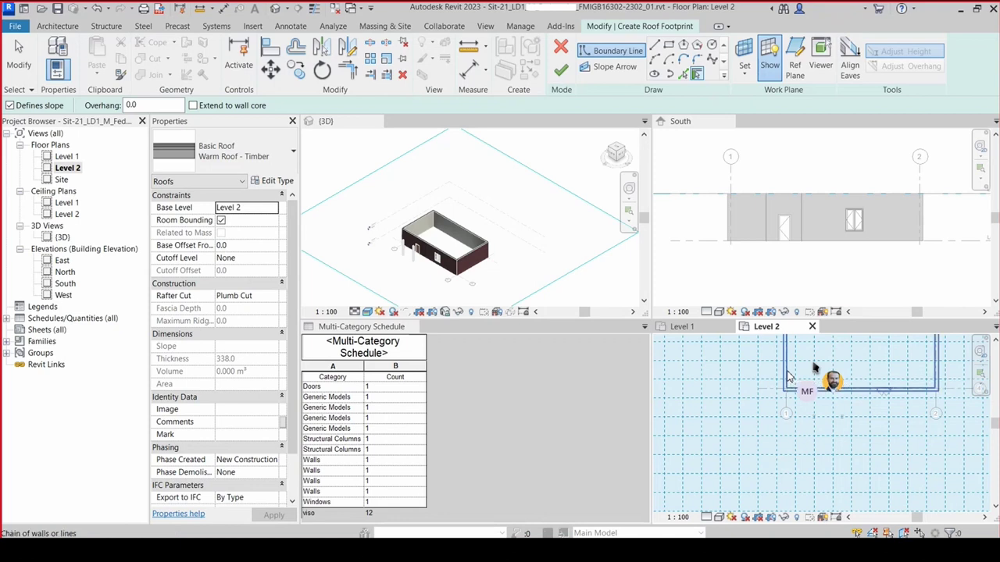
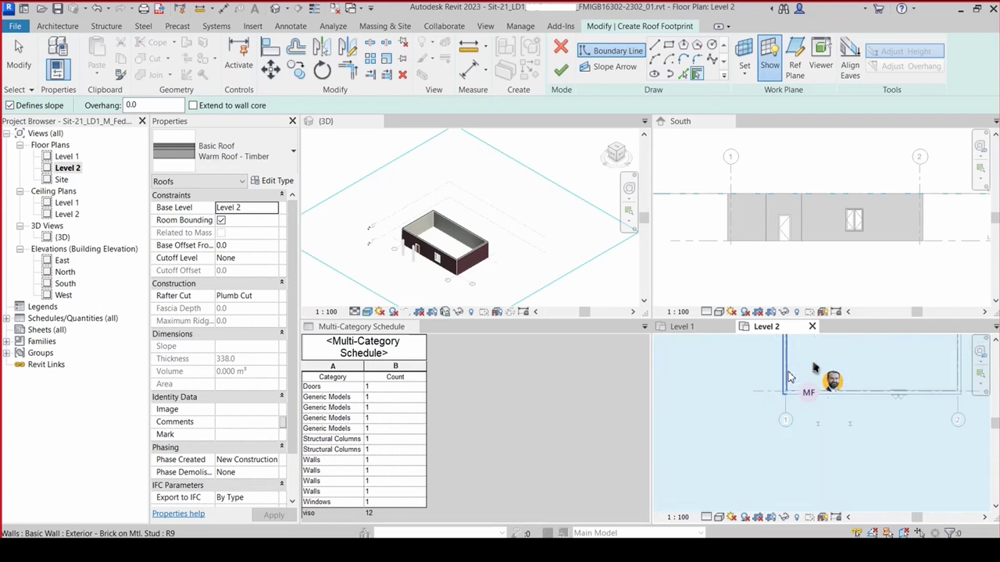
- Turn the chained exterior walls into roof boundary lines sloping at 30°
scroll(788, 377, "down", 2)
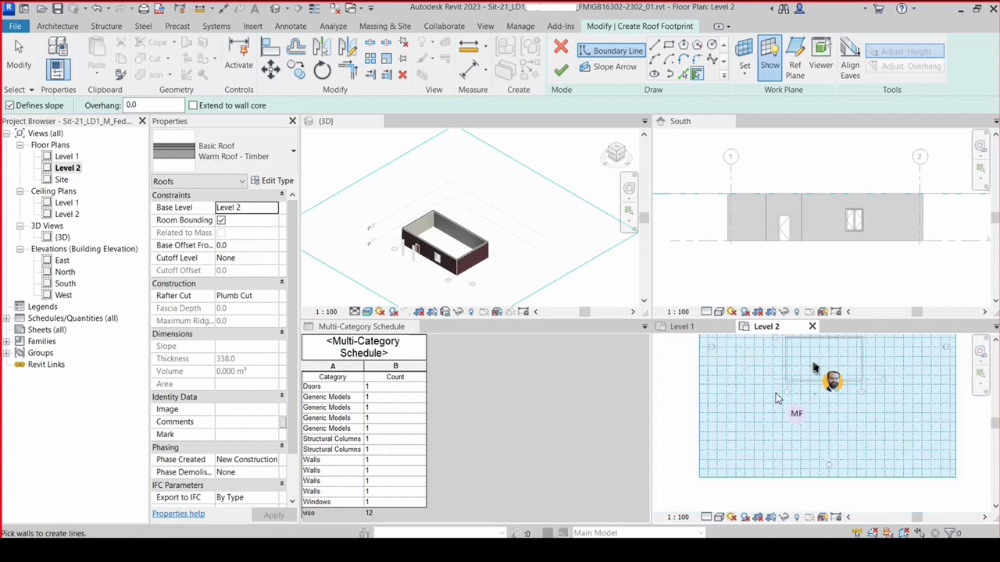
scroll(789, 379, "down", 1)
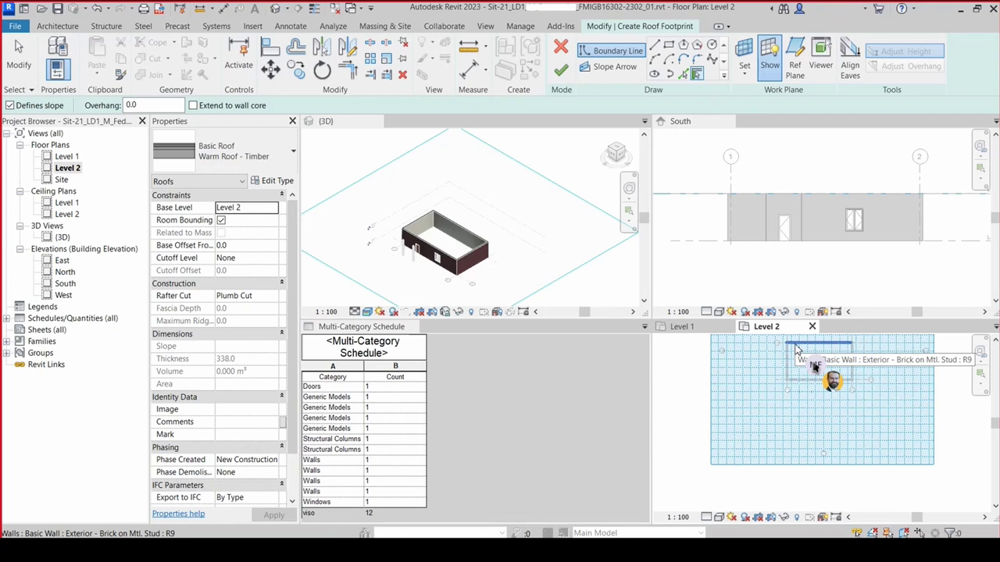
scroll(797, 350, "up", 1)
scroll(797, 350, "up", 1)
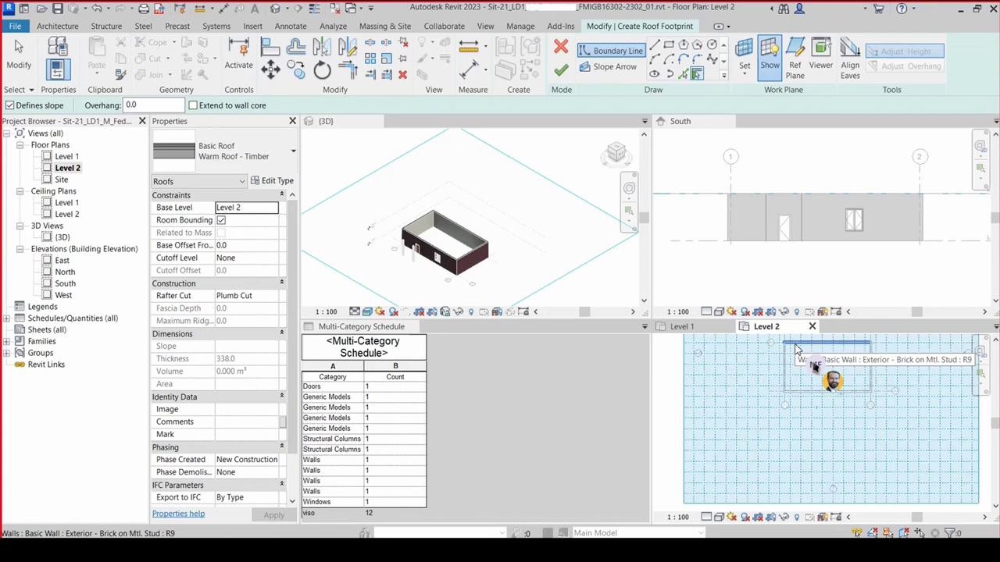
key("Tab")
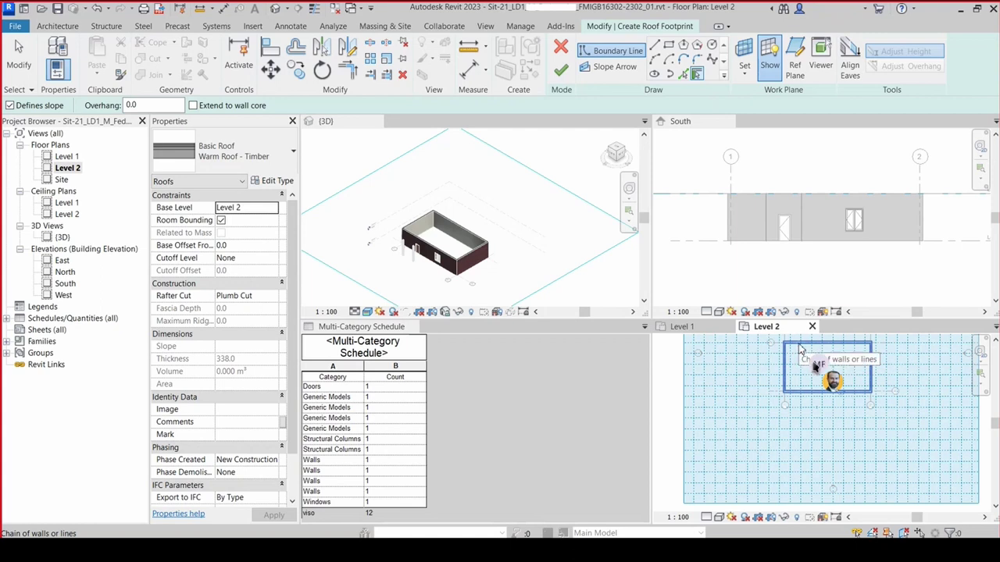
left_click(800, 350)
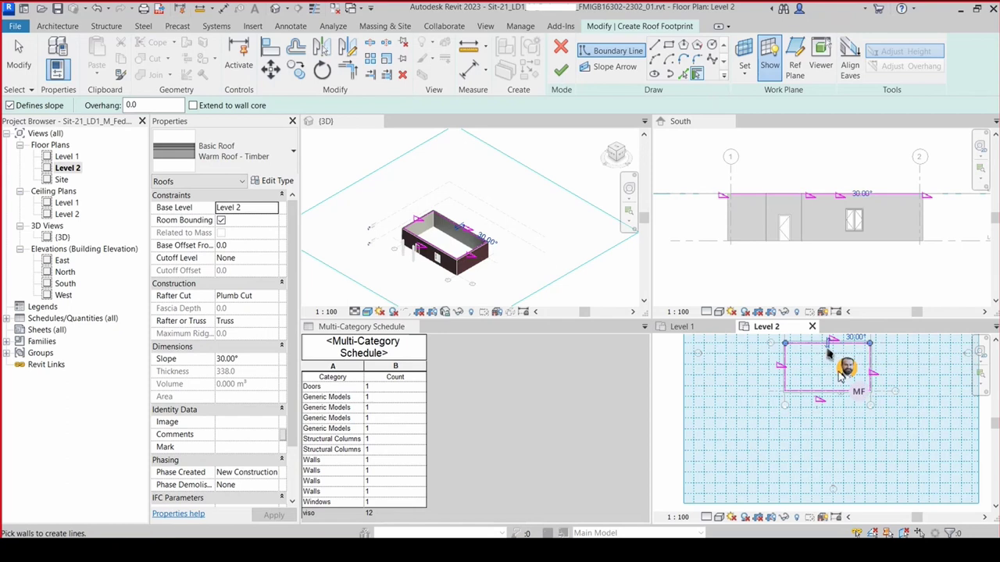
- Flip the top boundary line to the wall's other face and select it
left_click(828, 350)
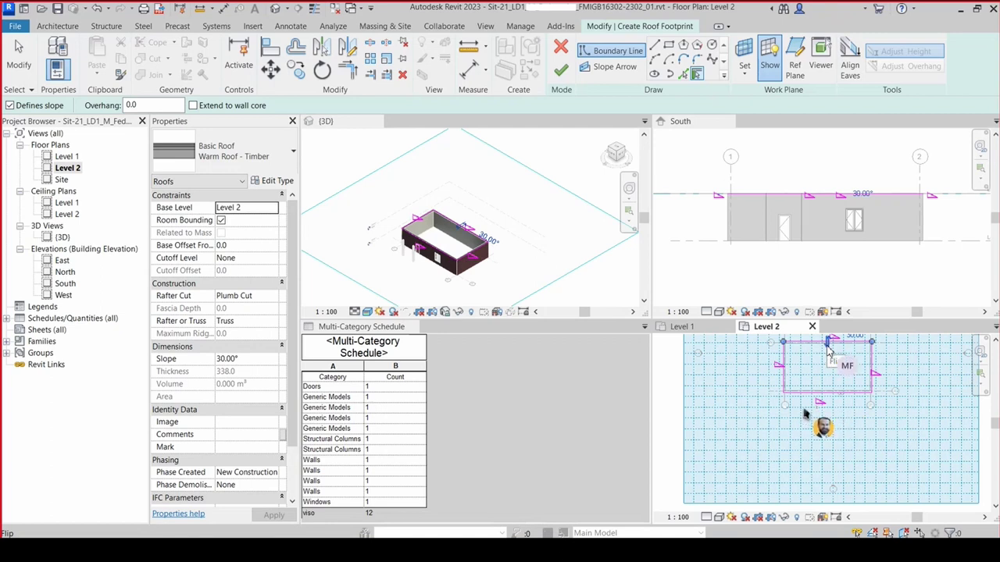
scroll(829, 349, "up", 1)
scroll(830, 348, "up", 1)
scroll(829, 349, "up", 1)
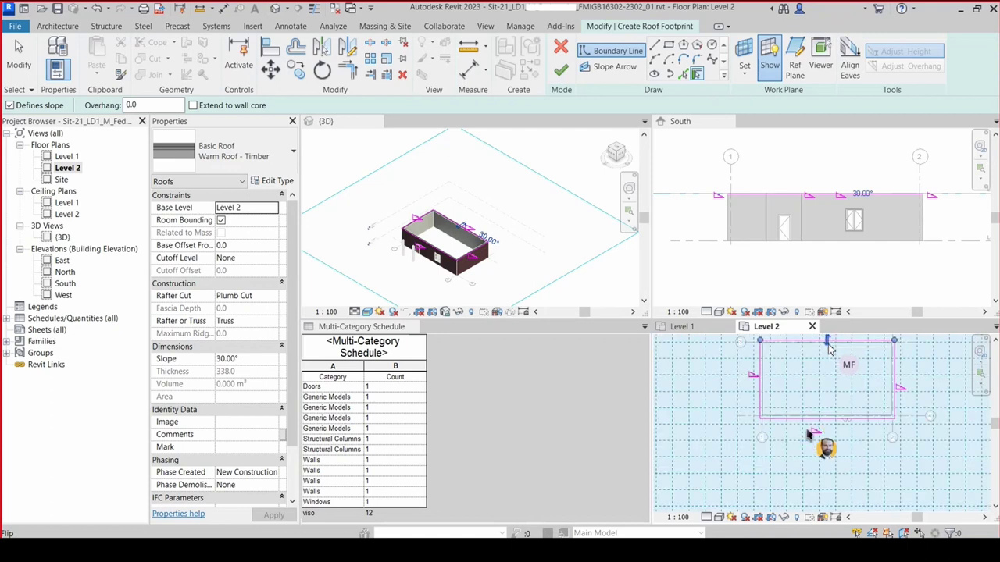
scroll(829, 348, "up", 1)
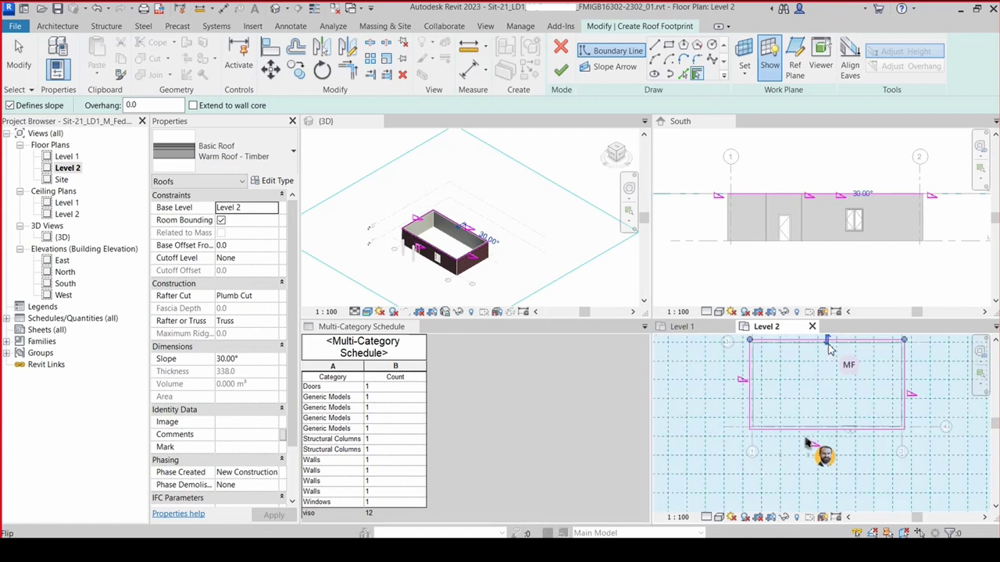
scroll(830, 349, "up", 1)
left_click(828, 341)
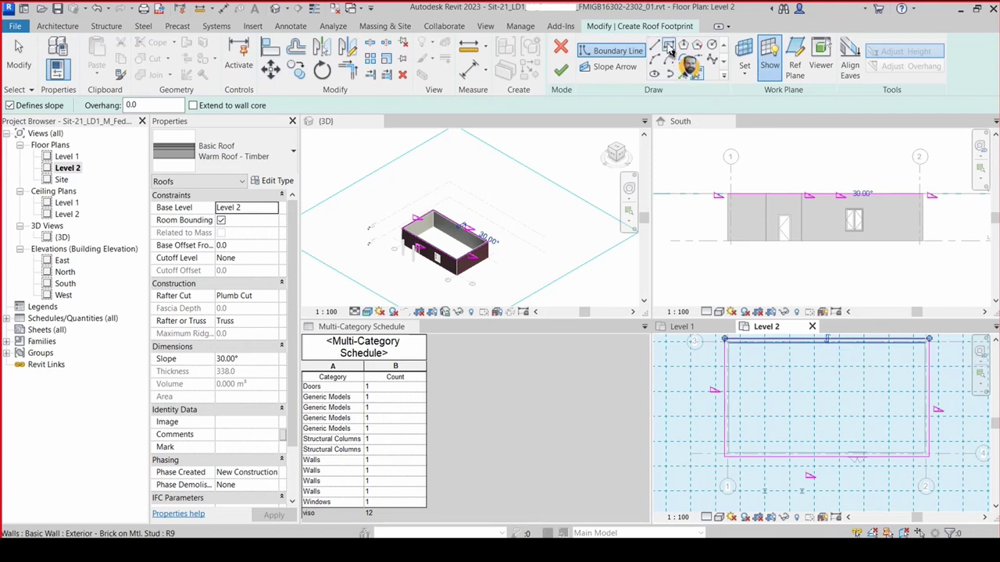
left_click(669, 48)
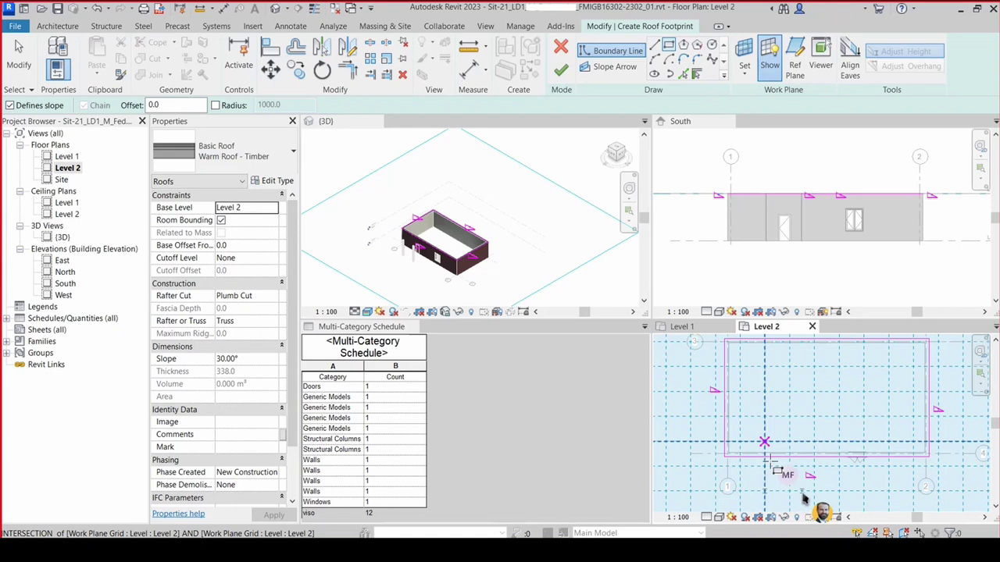
scroll(802, 497, "up", 1)
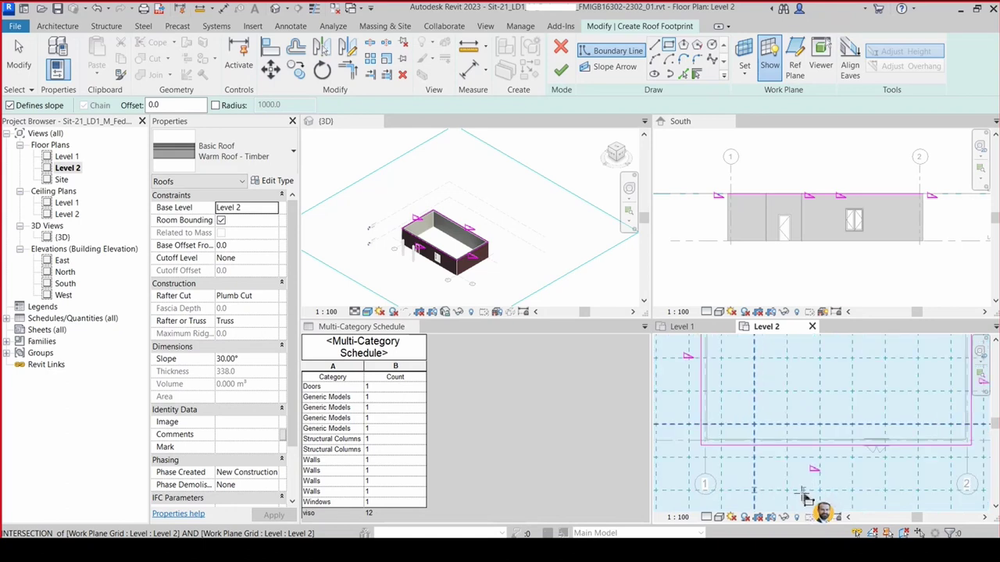
scroll(806, 492, "up", 1)
scroll(805, 491, "up", 1)
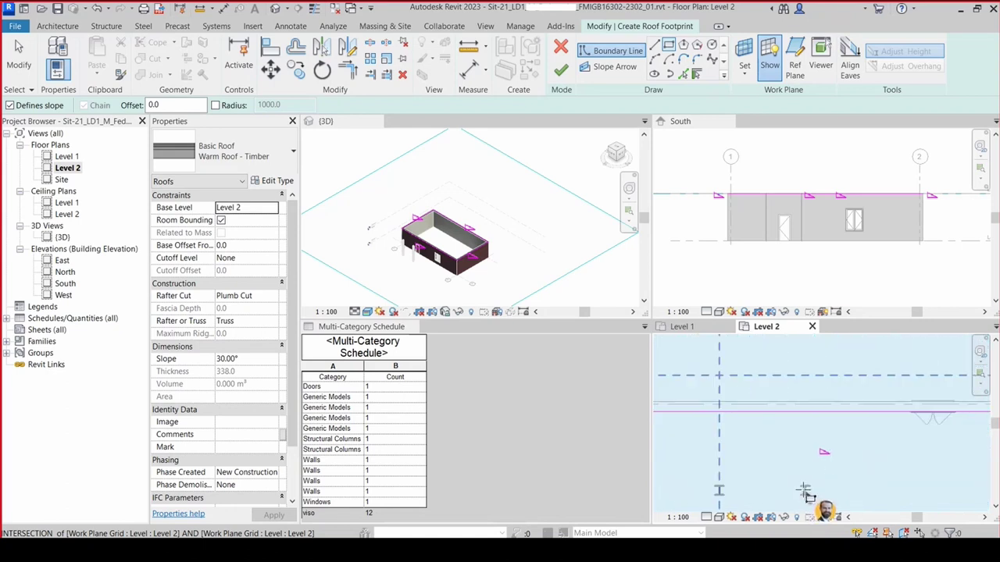
scroll(809, 491, "up", 1)
scroll(813, 479, "up", 2)
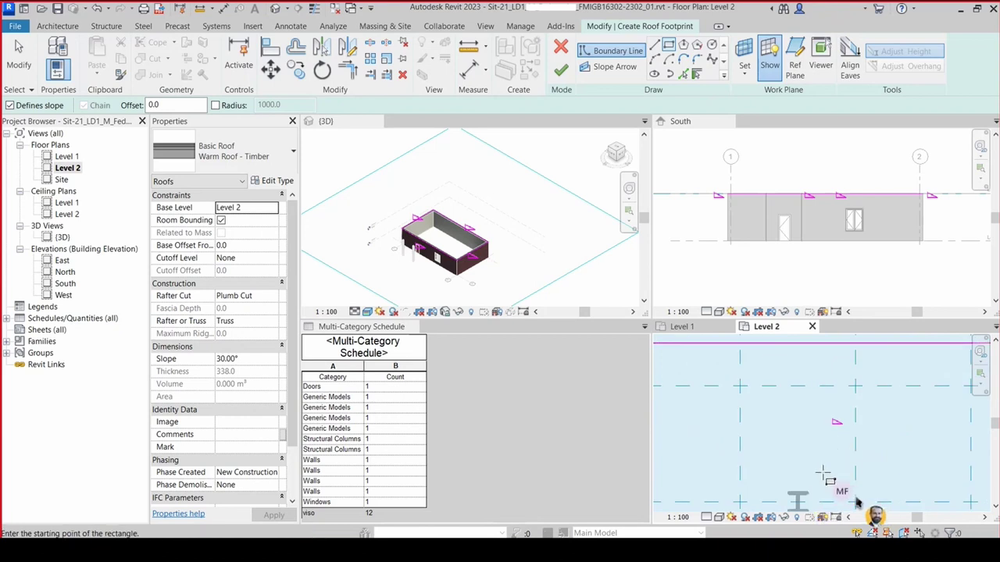
scroll(832, 461, "up", 1)
scroll(813, 422, "up", 1)
scroll(804, 425, "up", 1)
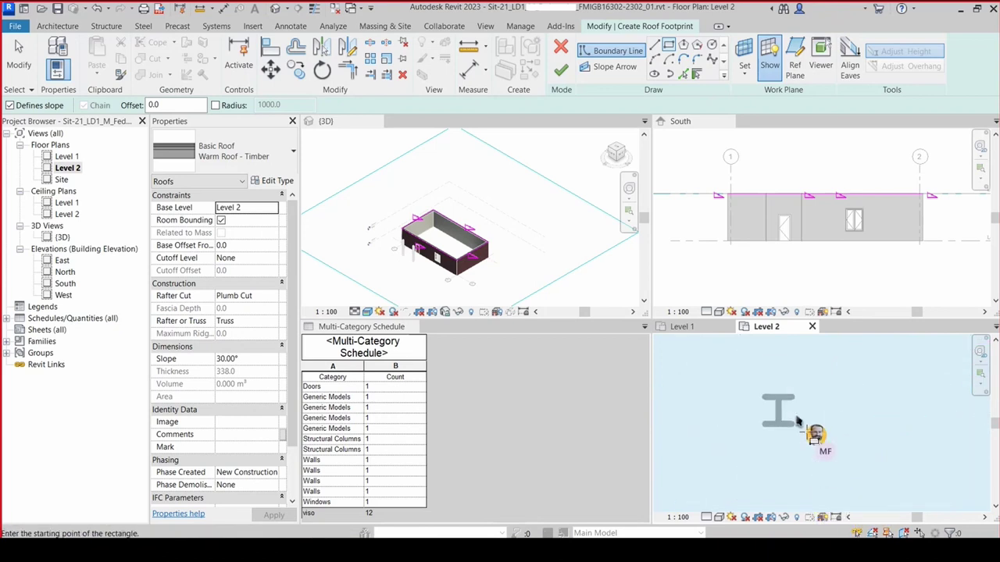
scroll(802, 432, "up", 1)
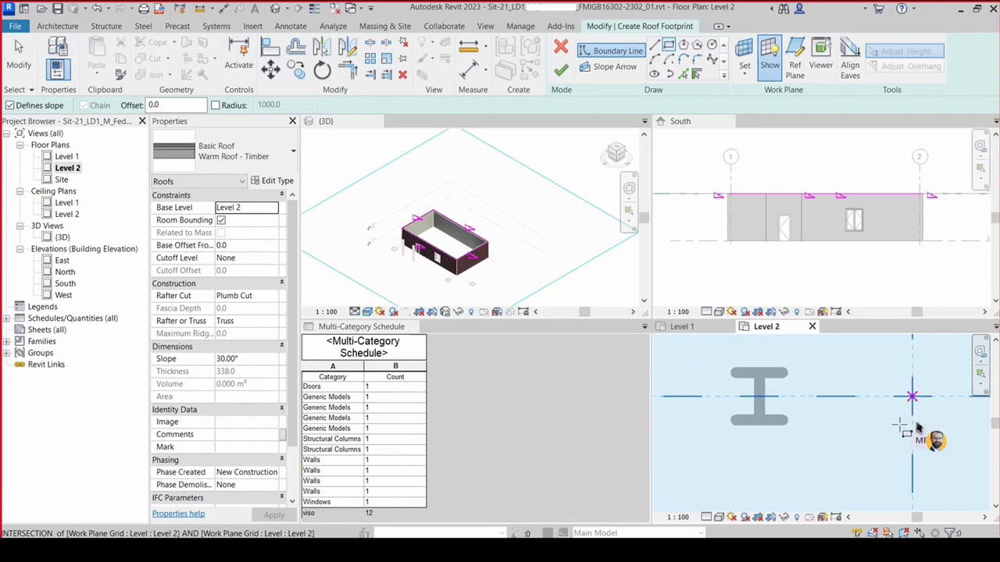
scroll(873, 419, "down", 1)
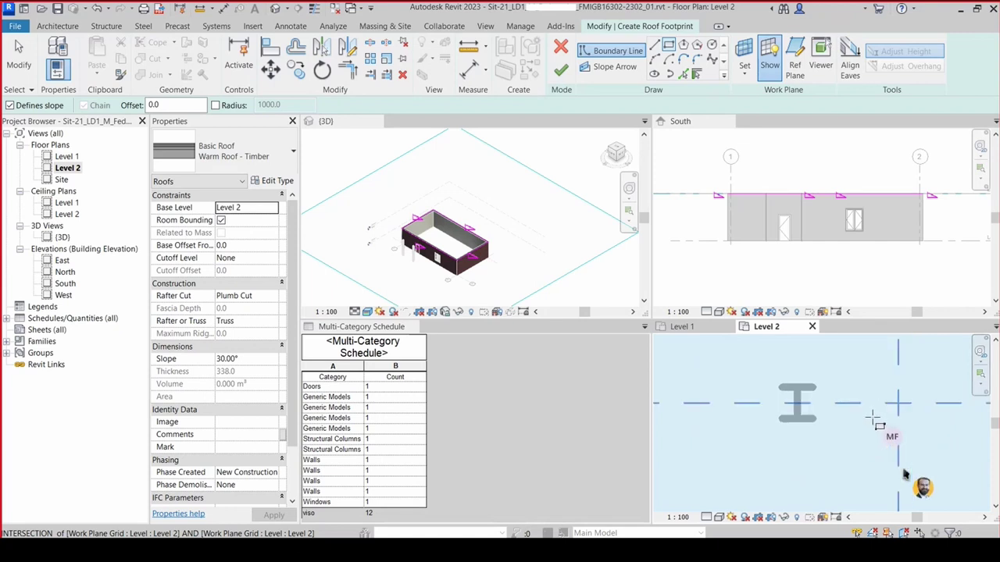
scroll(873, 419, "down", 1)
scroll(874, 419, "down", 1)
scroll(873, 419, "down", 1)
scroll(873, 419, "down", 1)
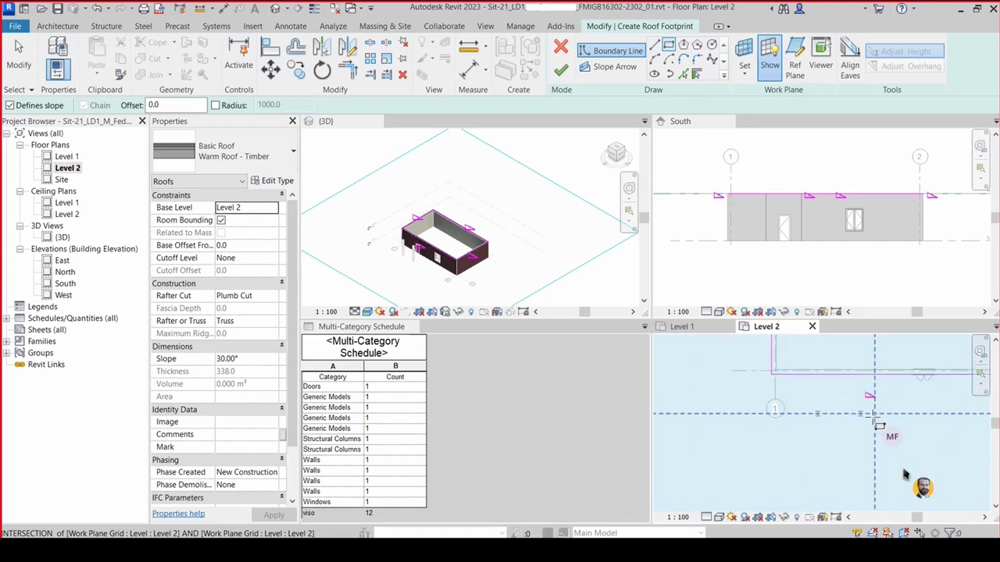
scroll(873, 420, "down", 1)
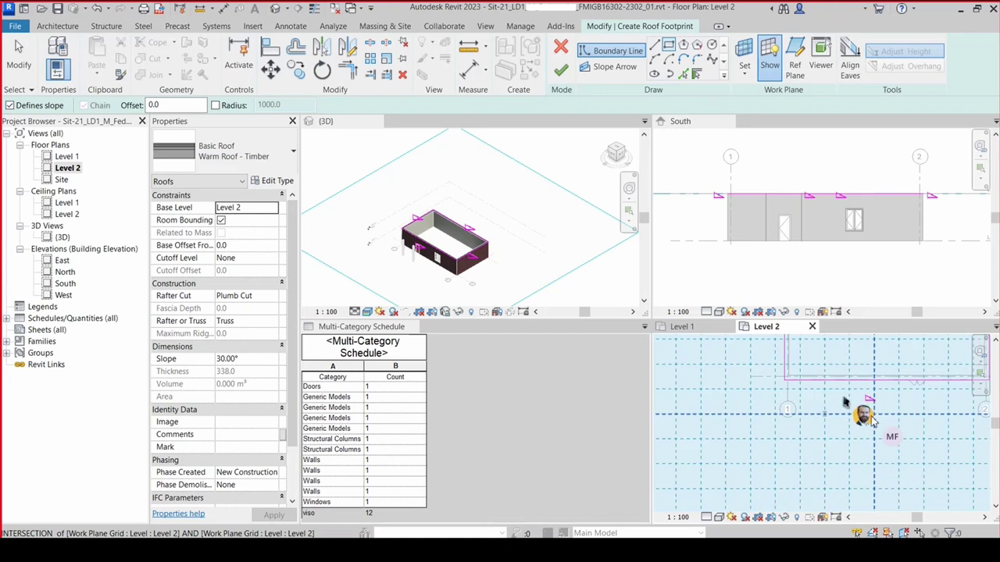
scroll(873, 419, "up", 1)
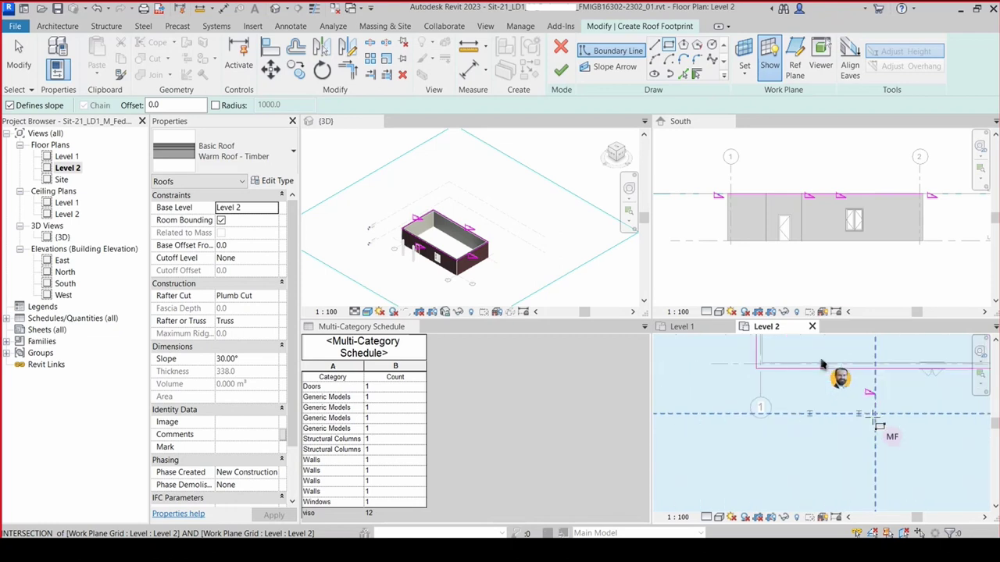
scroll(875, 419, "up", 1)
scroll(875, 419, "up", 1)
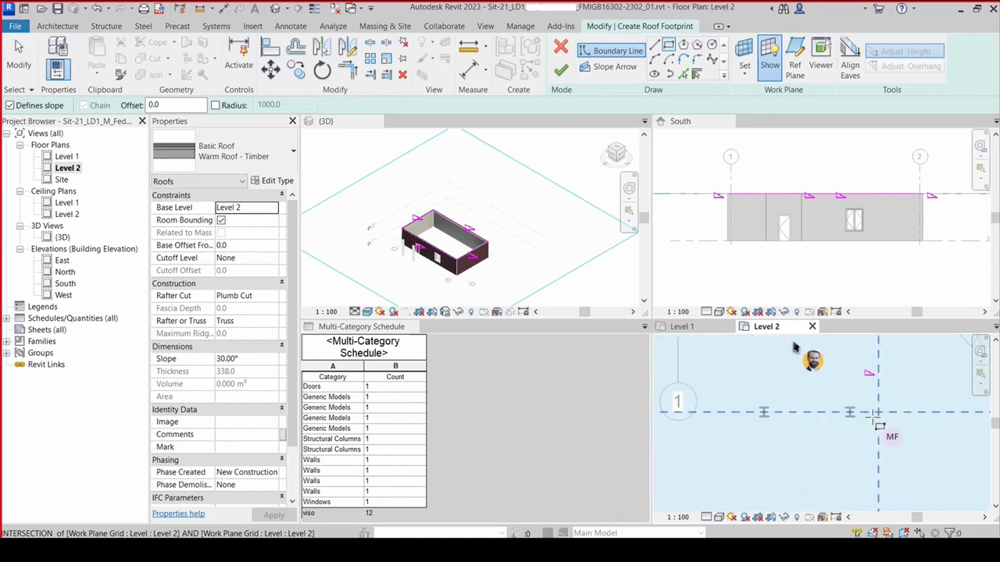
scroll(875, 420, "down", 2)
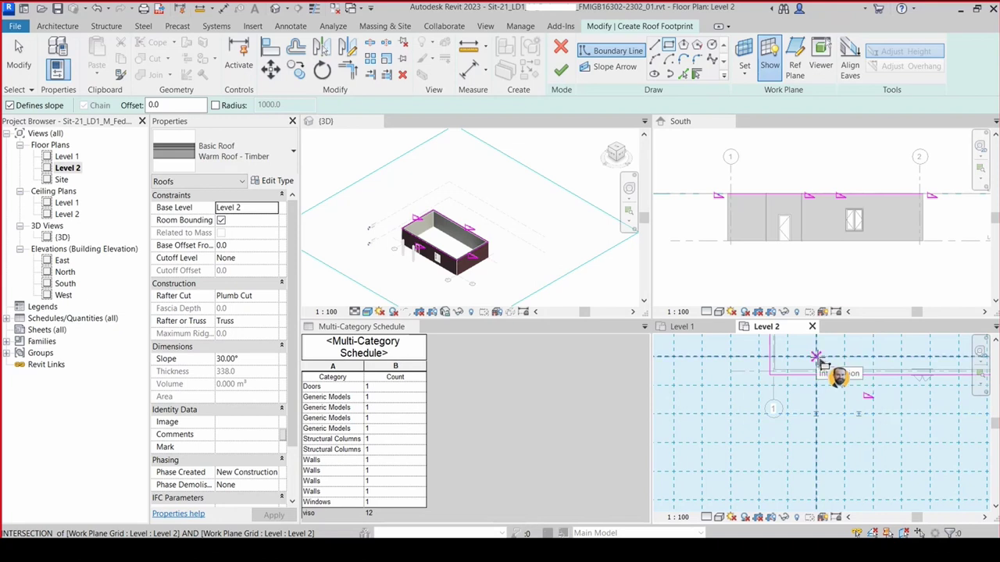
left_click(873, 415)
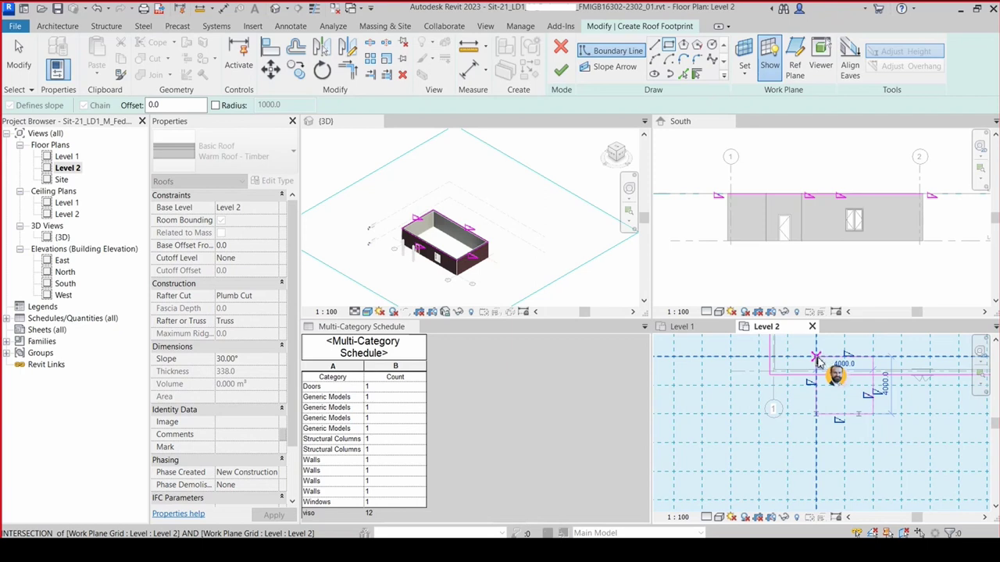
key("Escape")
key("Escape")
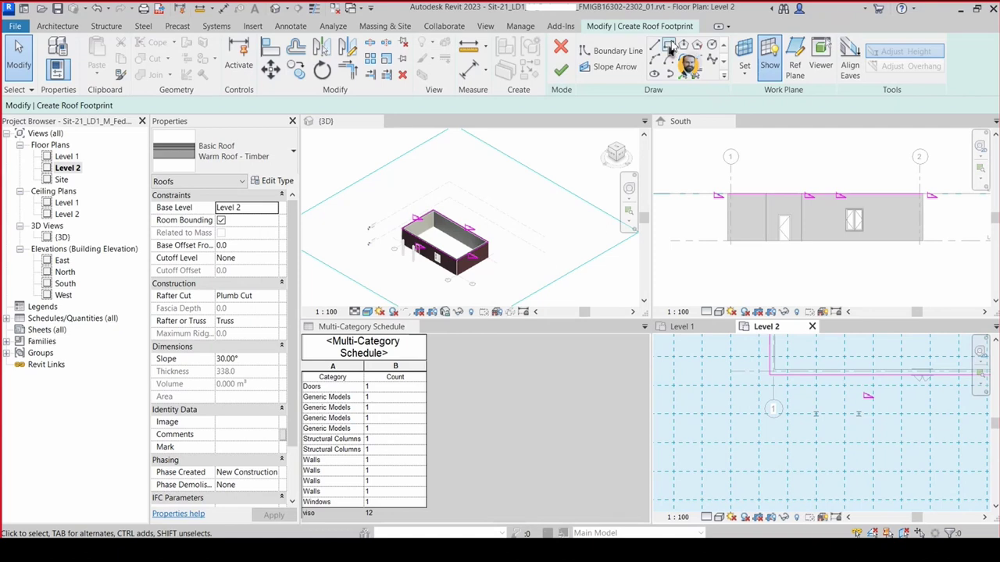
- Draw a rectangular boundary extension of about 4000 mm from the grid intersection near grid 1
left_click(670, 48)
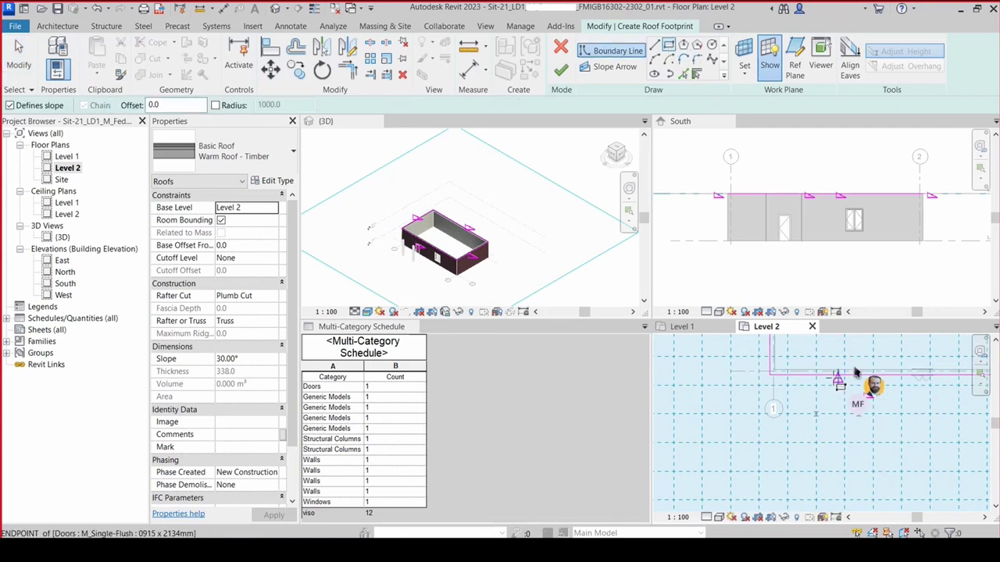
left_click(814, 358)
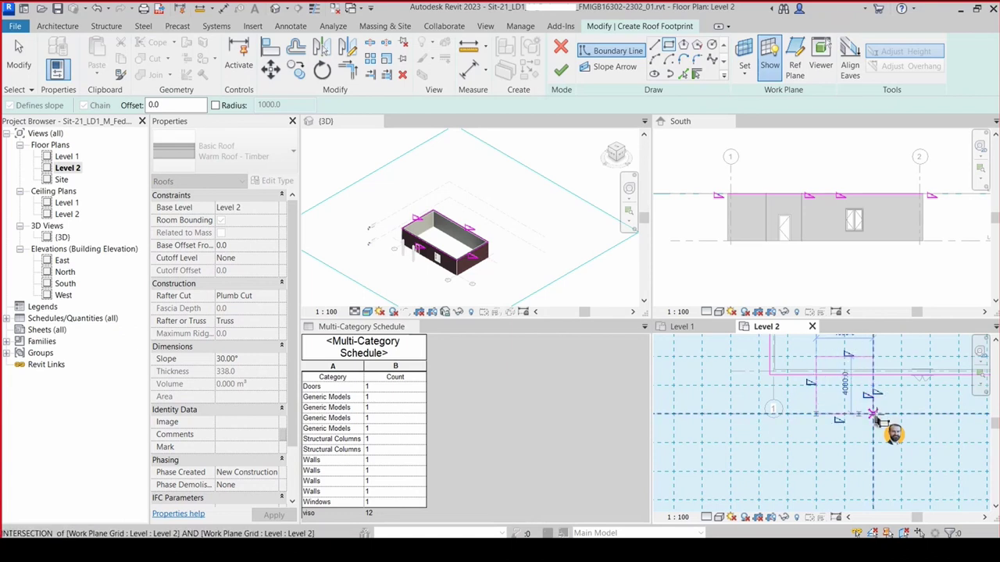
left_click(874, 416)
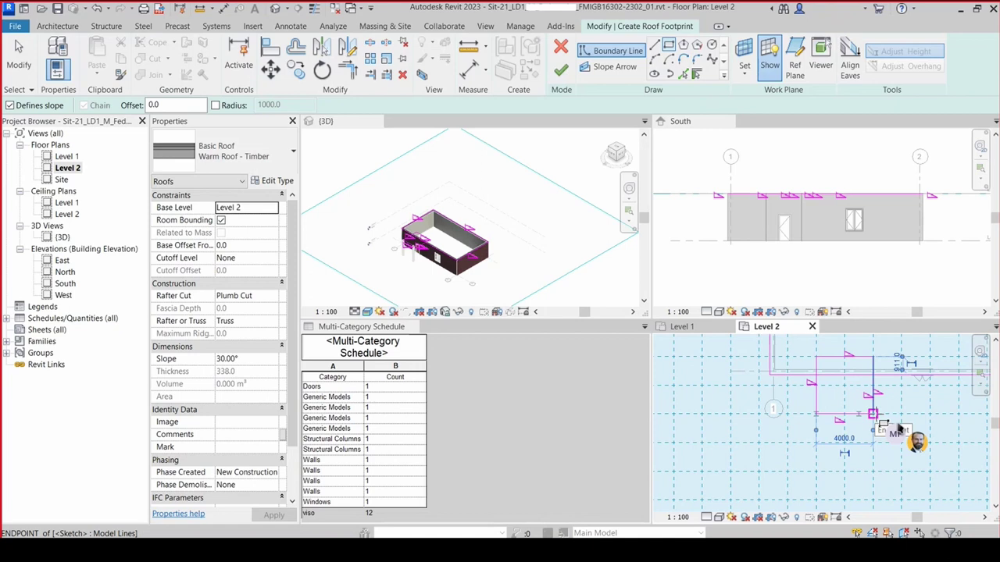
left_click(898, 427)
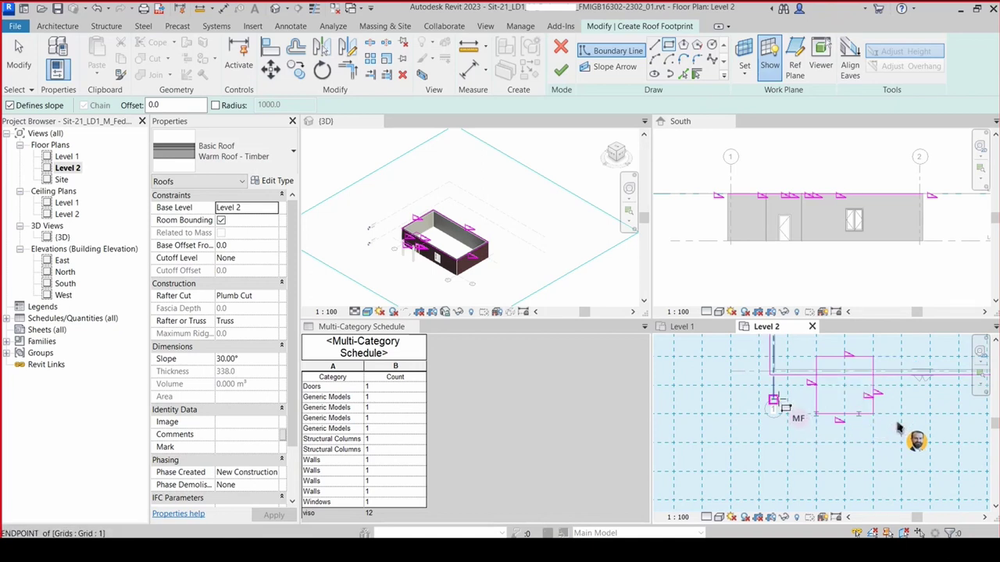
key("Escape")
key("Escape")
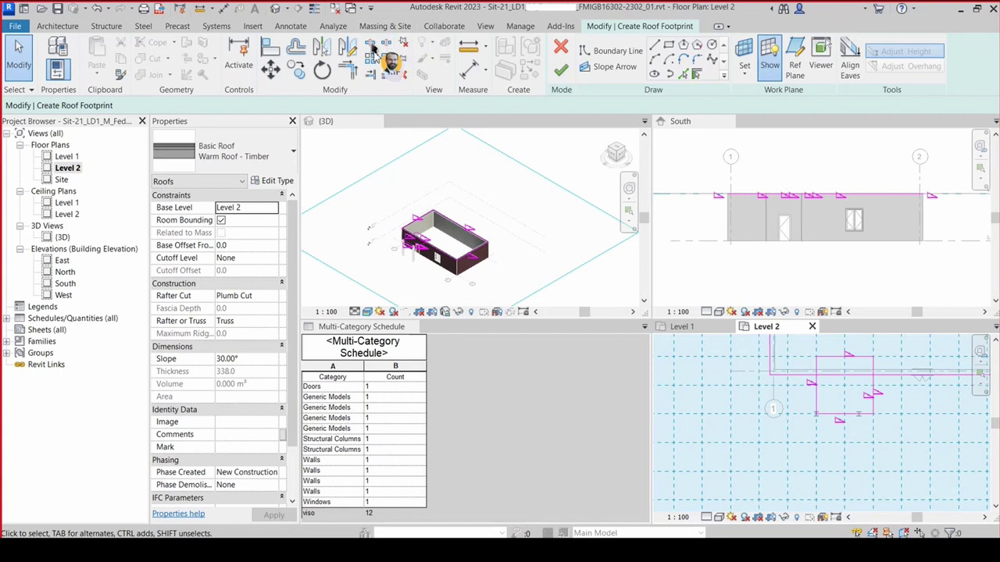
- Split the house's edge sketch line where the extension meets it
left_click(372, 44)
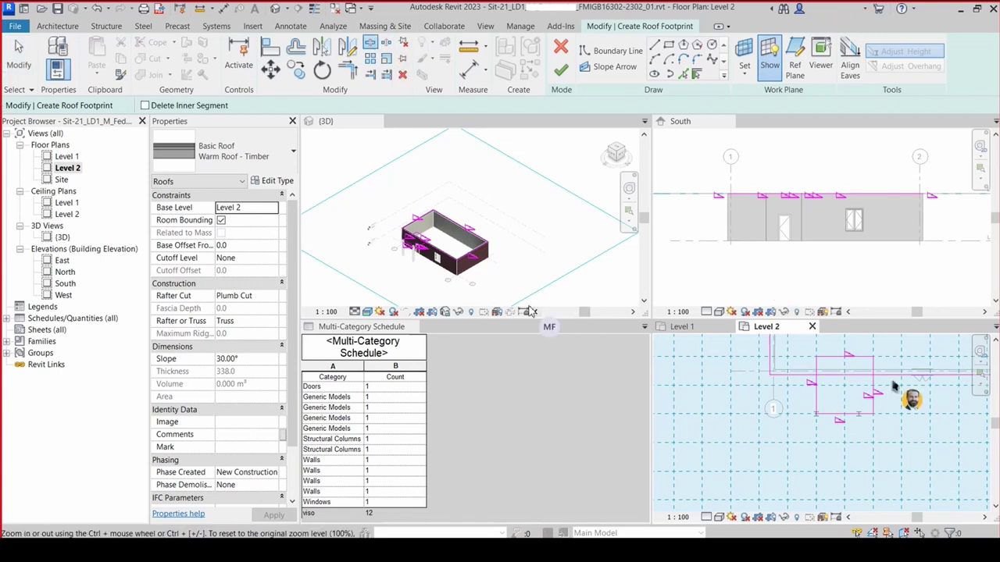
left_click(844, 375)
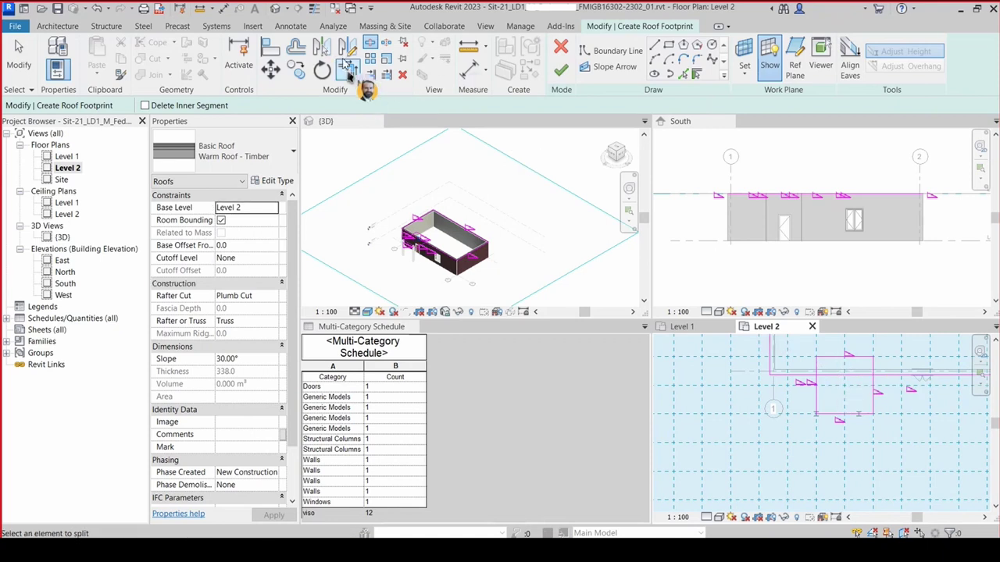
key("Escape")
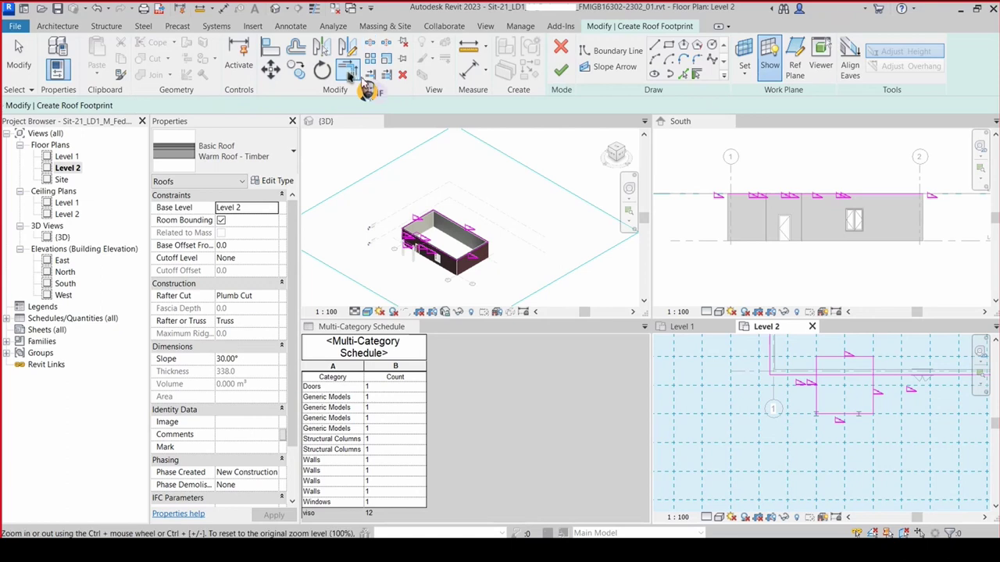
- Trim/Extend to Corner the two pairs of sketch lines at the extension's corners
left_click(353, 73)
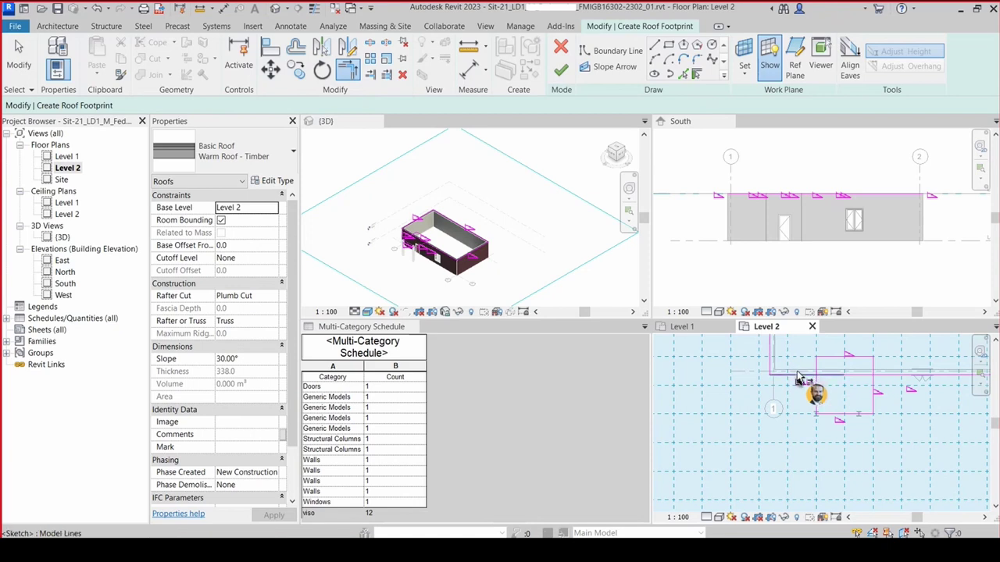
left_click(798, 381)
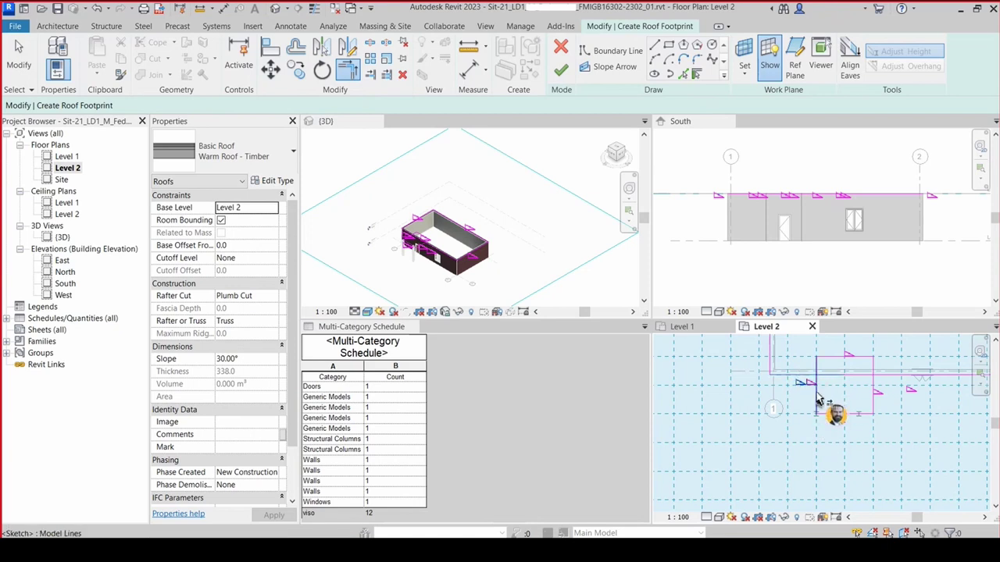
left_click(817, 398)
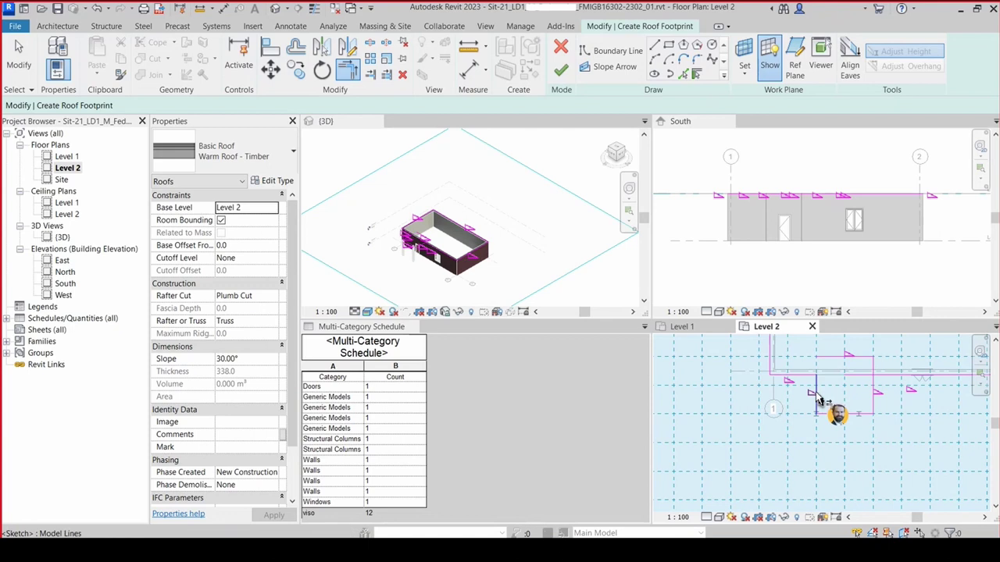
left_click(875, 394)
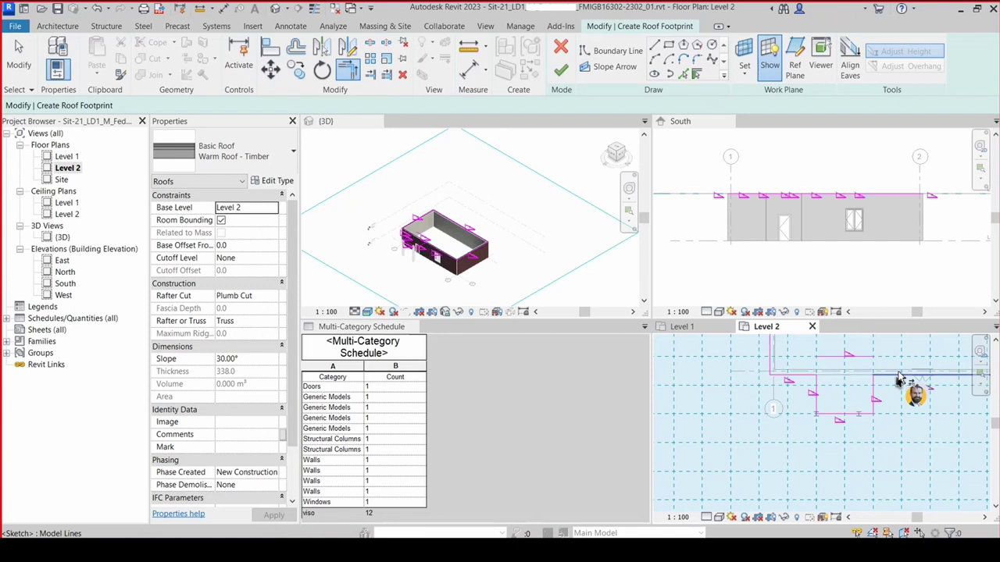
left_click(898, 379)
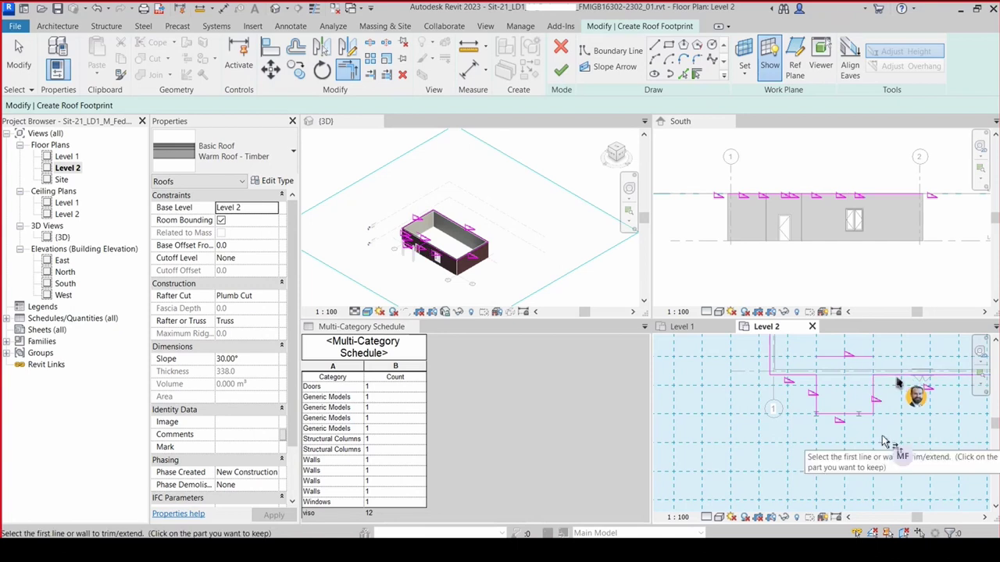
key("Escape")
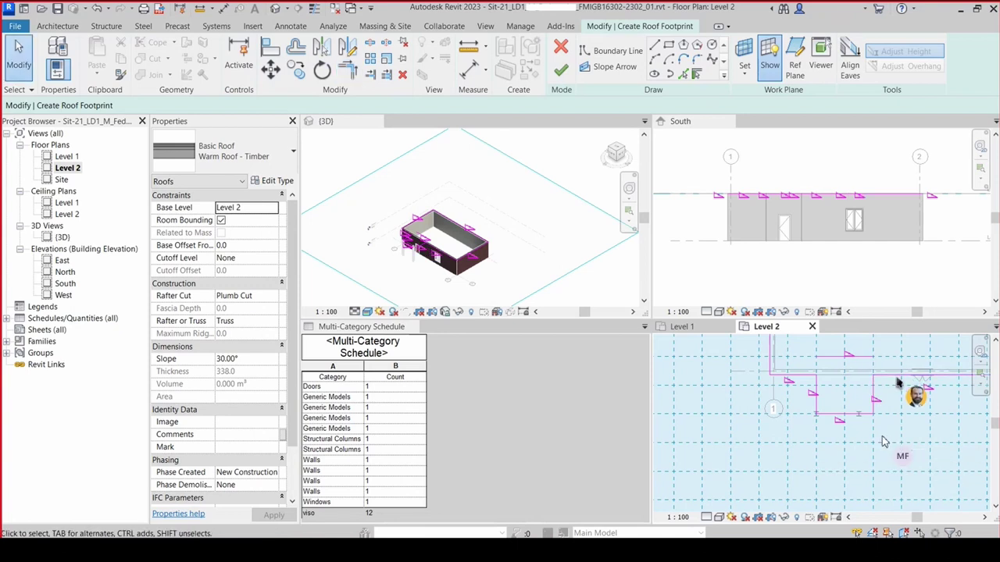
left_click(858, 358)
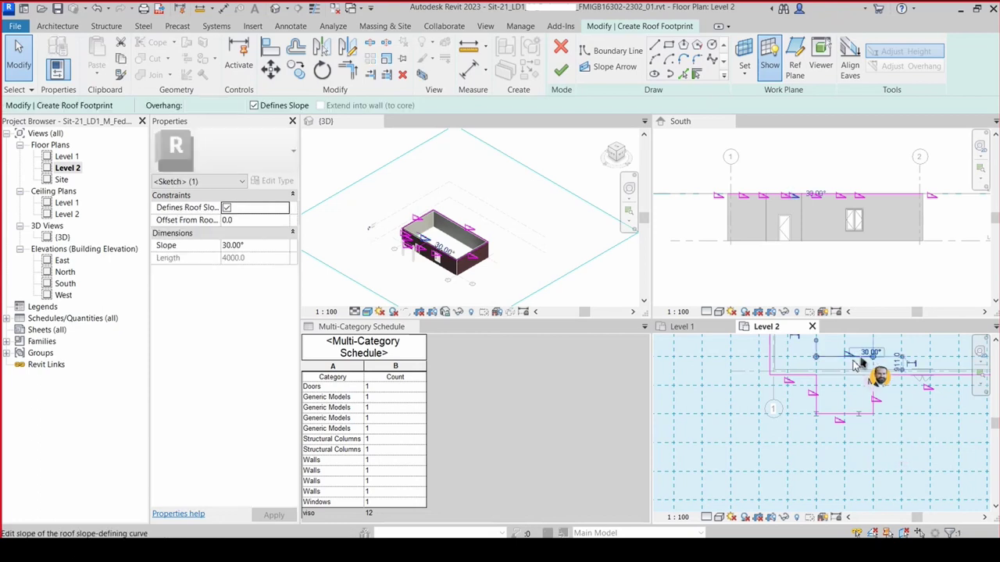
key("Escape")
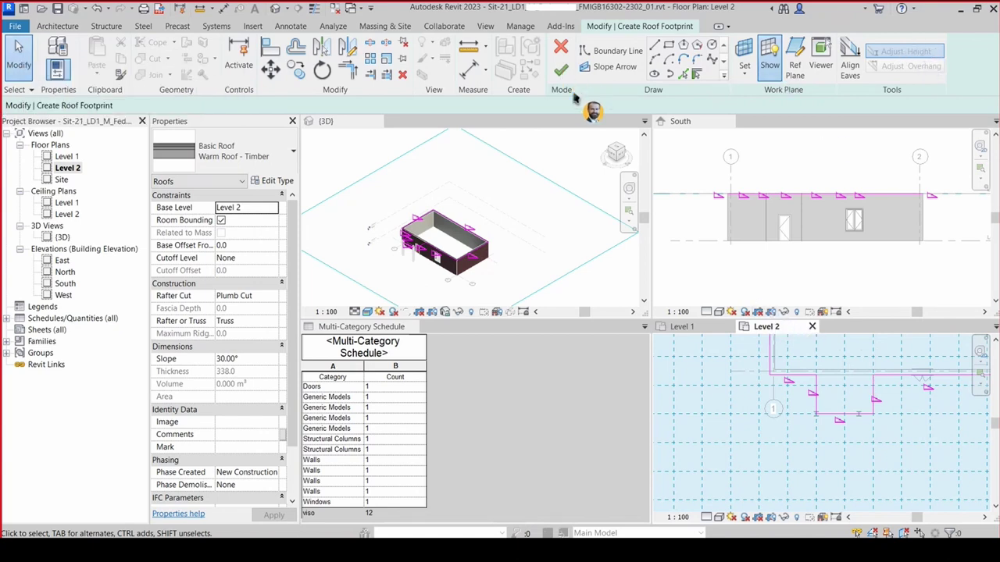
- Finish the footprint sketch to create the Warm Roof - Timber hipped roof
left_click(561, 71)
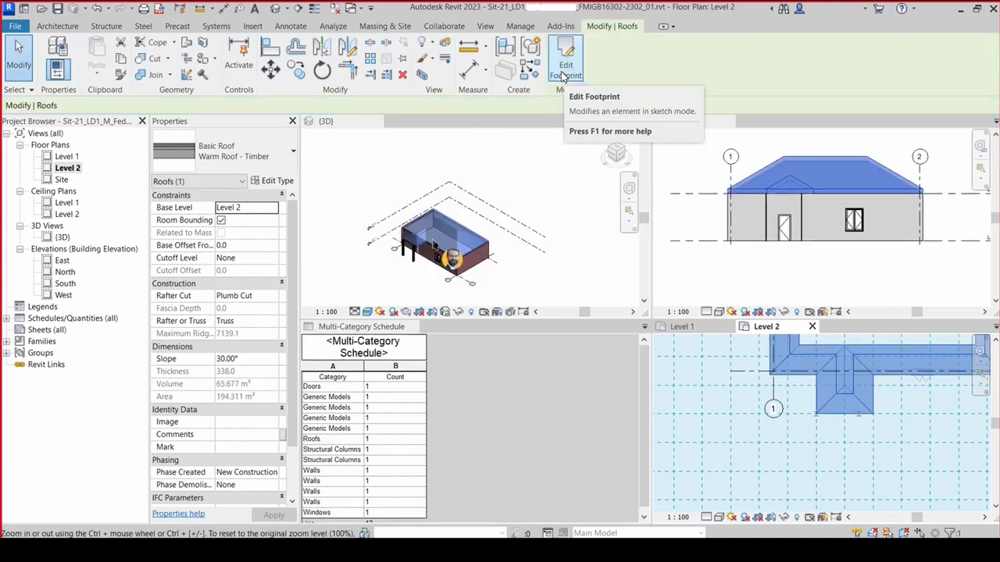
key("Escape")
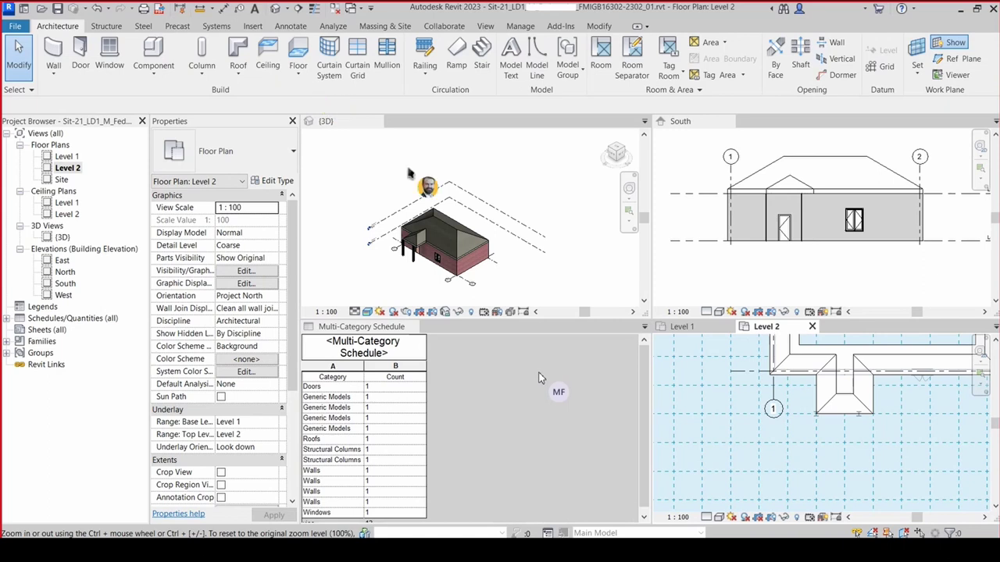
- Place a ceiling inside the Level 1 house walls, then return to the {3D} view
left_click(691, 329)
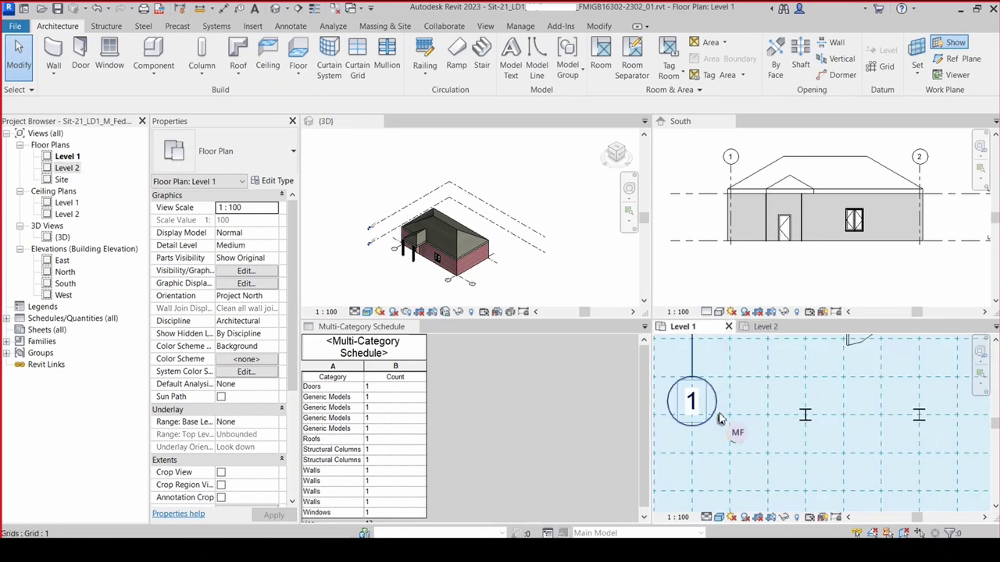
scroll(722, 414, "down", 2)
scroll(724, 418, "down", 2)
scroll(724, 421, "down", 2)
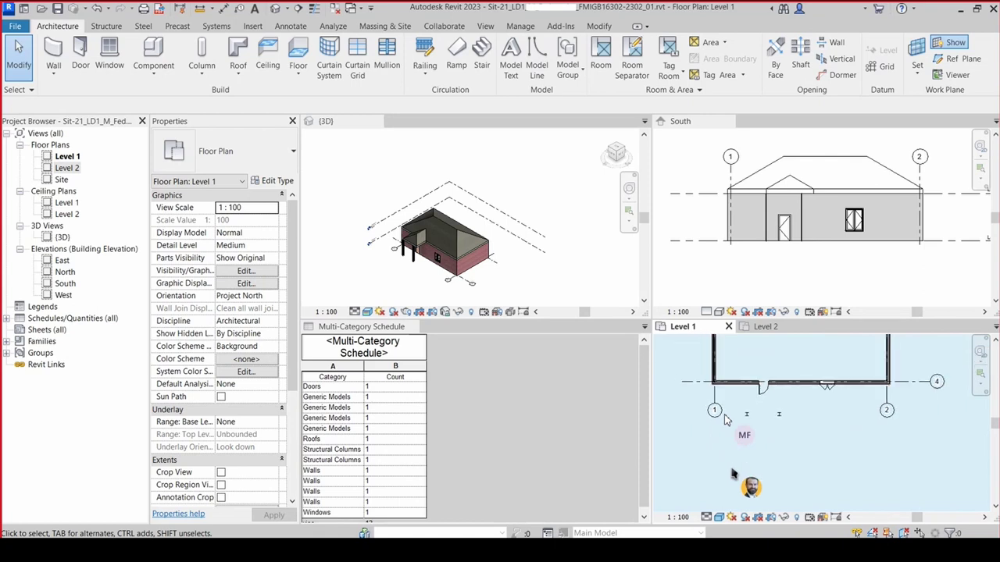
scroll(724, 420, "down", 2)
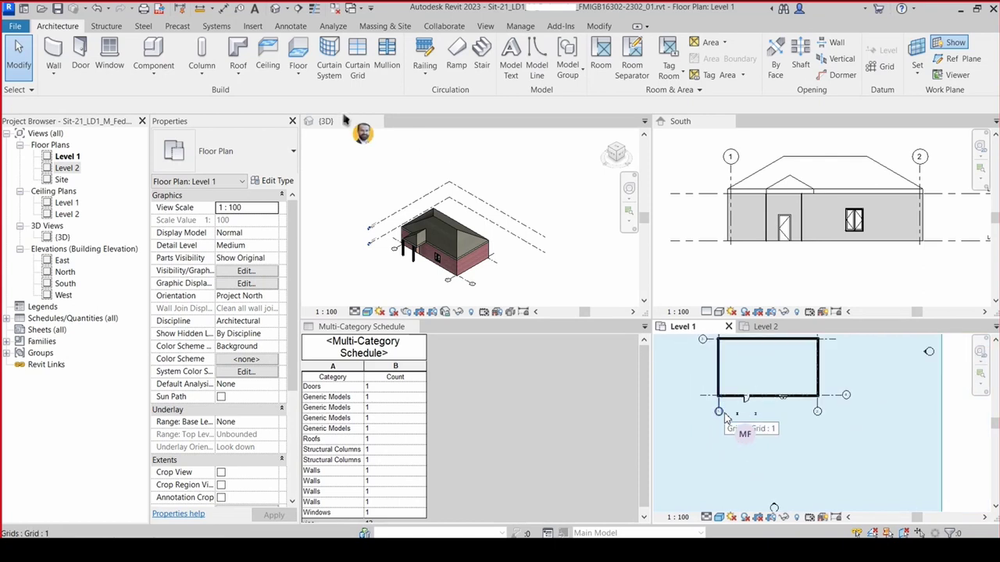
left_click(268, 57)
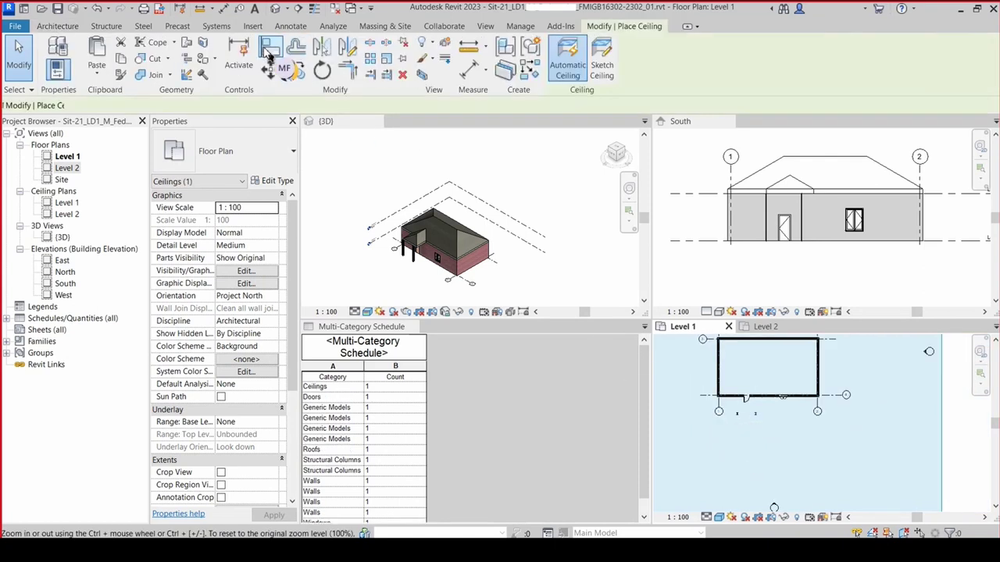
left_click(766, 368)
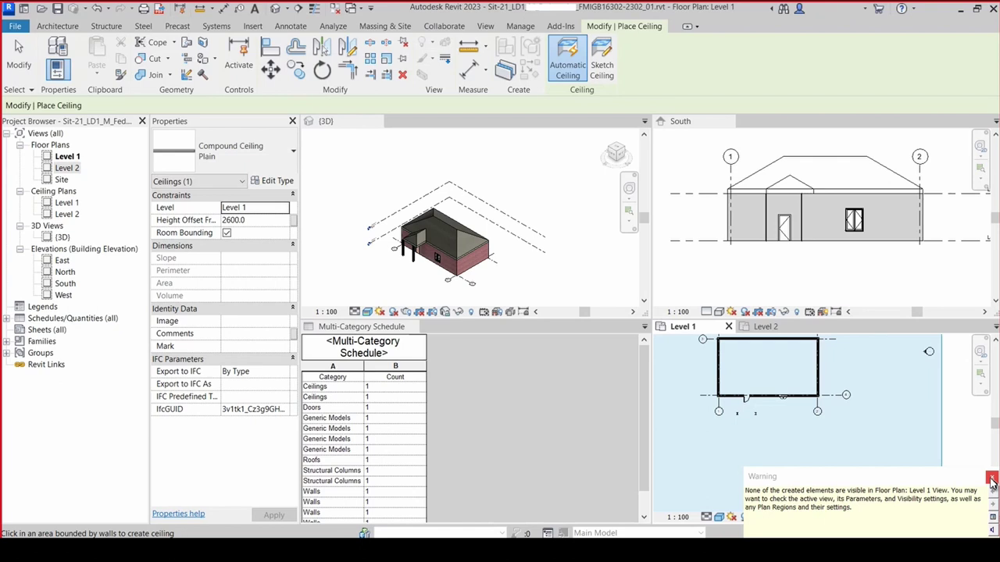
left_click(992, 478)
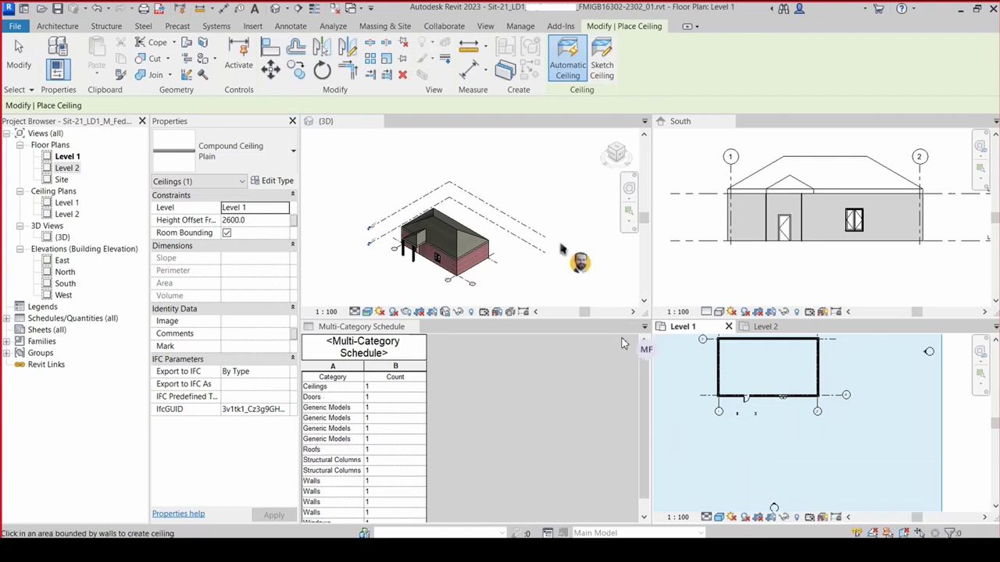
key("Escape")
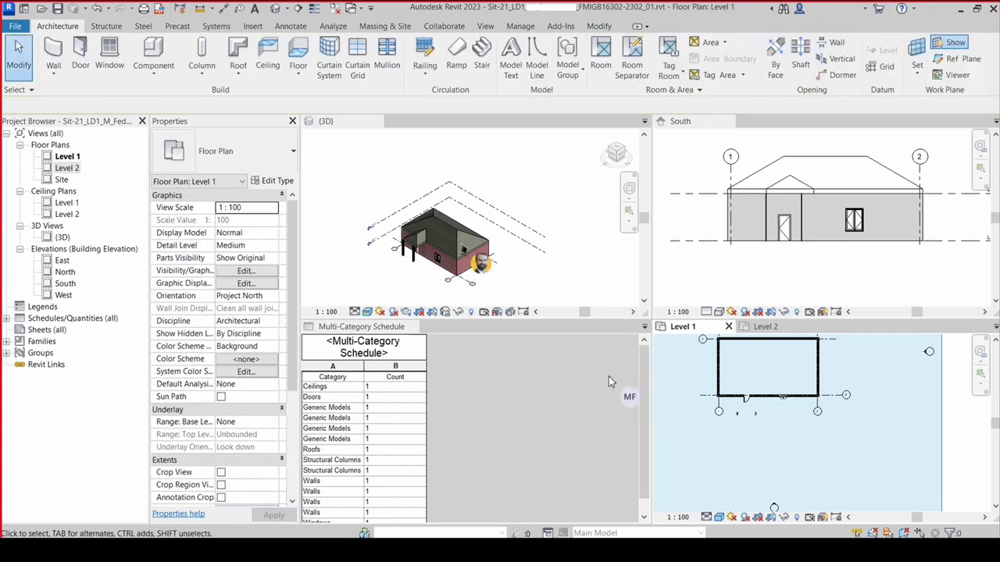
left_click(340, 168)
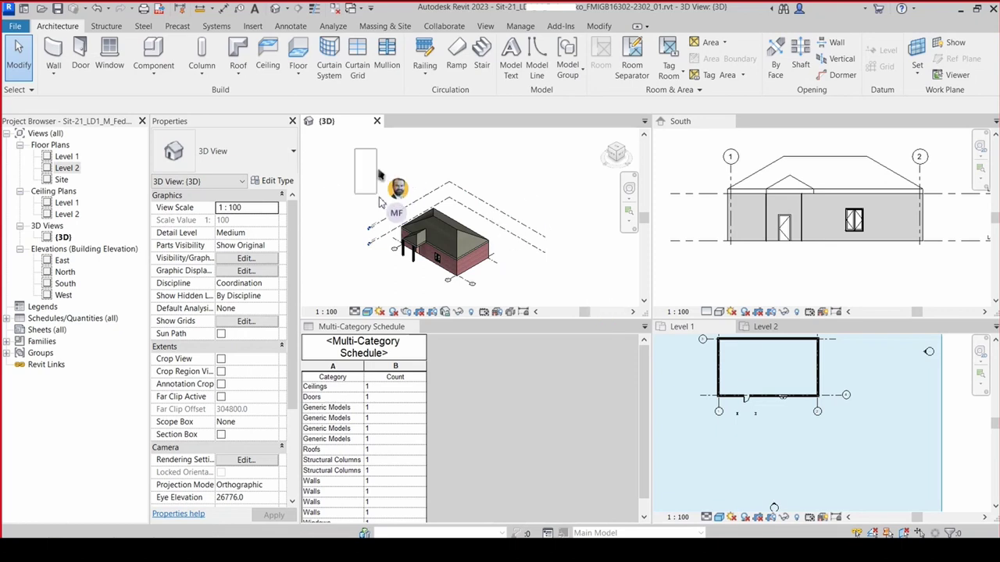
- Apply a section box to the house and pull its faces inward to expose the interior
mouse_move(355, 149)
left_mouse_down()
mouse_move(549, 295)
mouse_move(592, 307)
left_mouse_up()
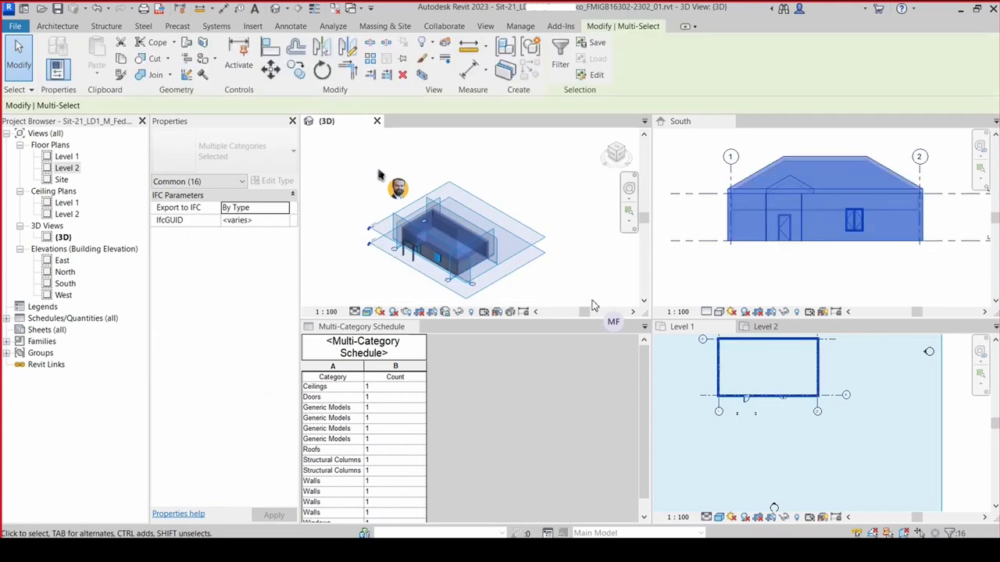
left_click(422, 74)
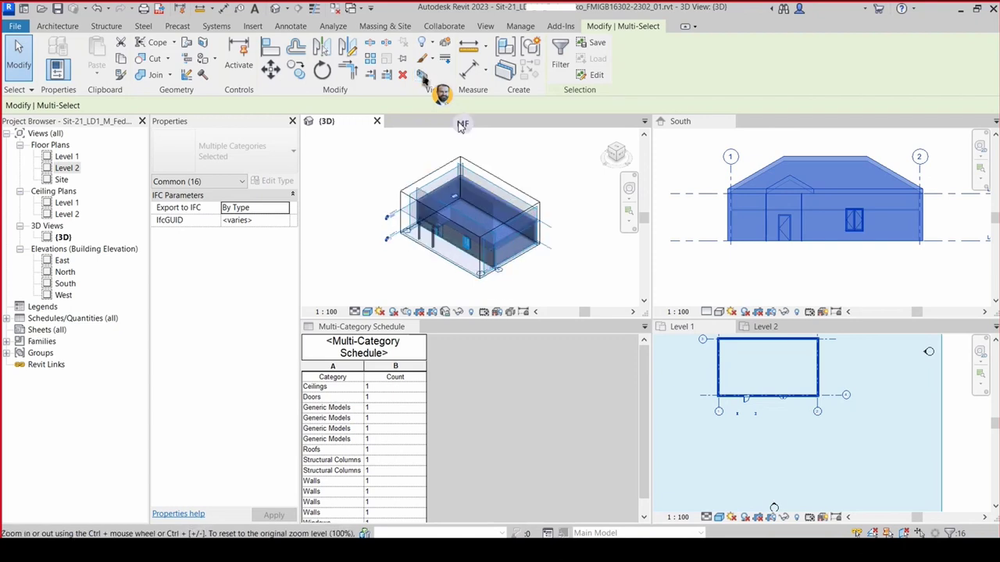
left_click(542, 208)
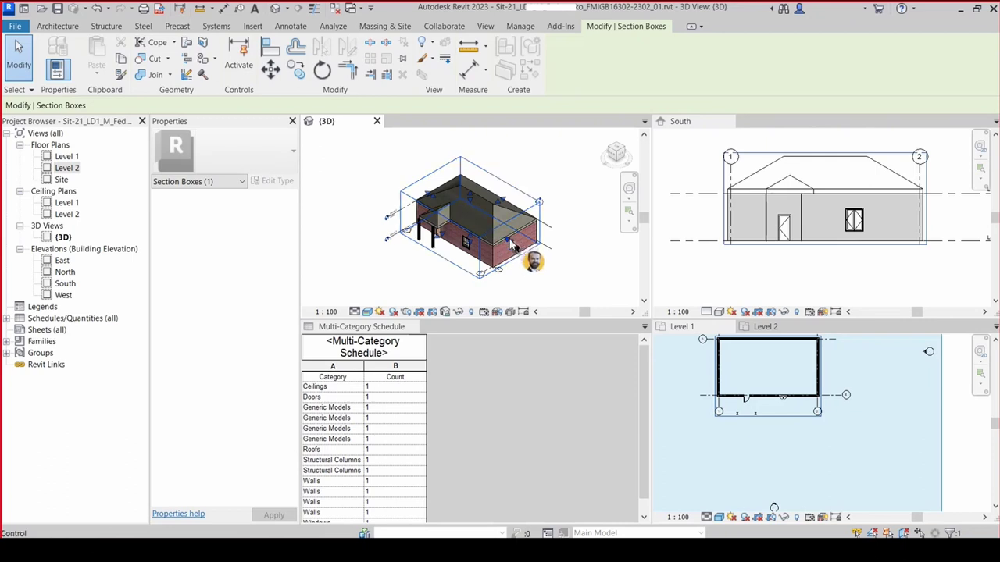
left_click_drag(515, 250, 544, 290)
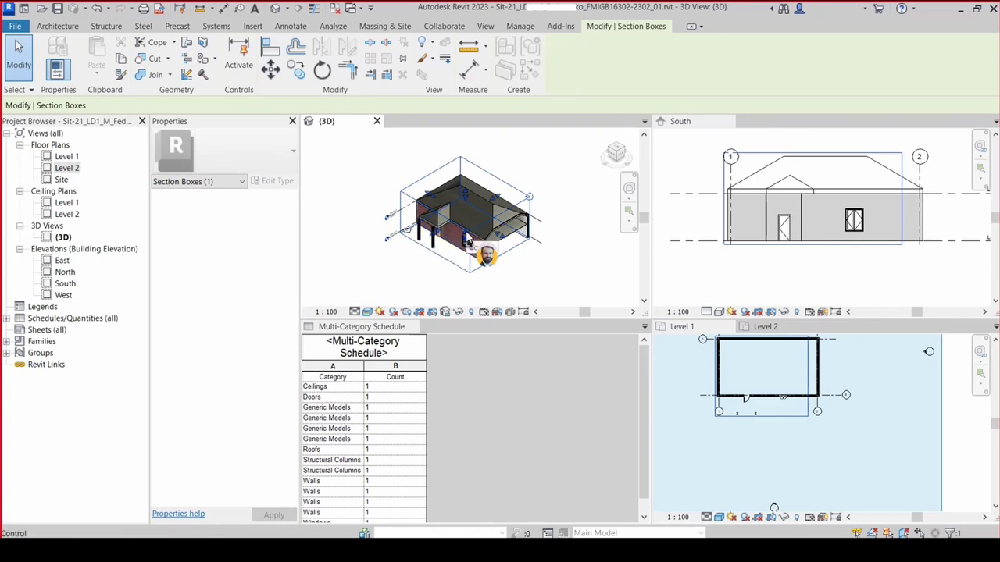
left_click_drag(467, 241, 469, 259)
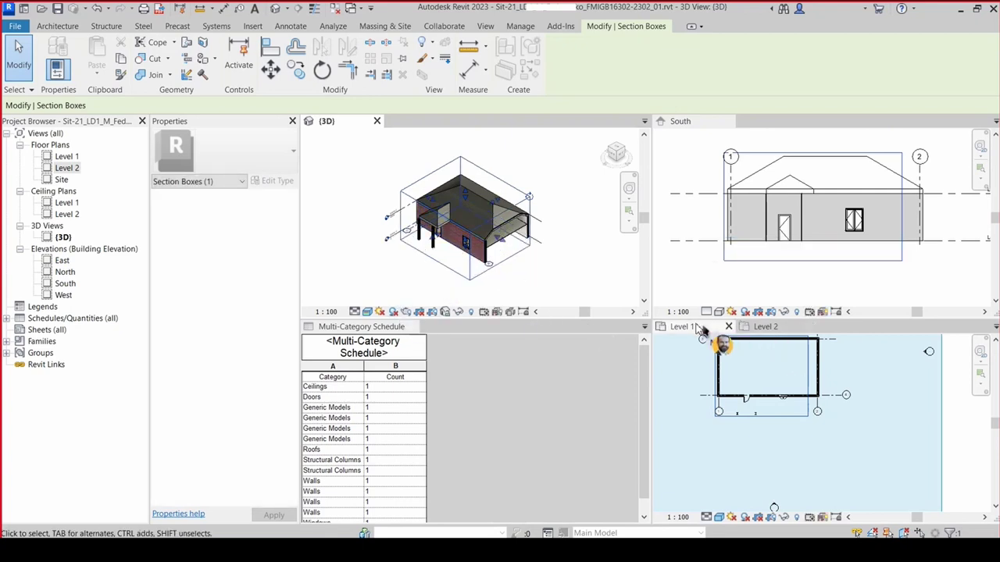
- Start a Level 1 floor using the Concrete-Domestic 425mm floor type
left_click(699, 329)
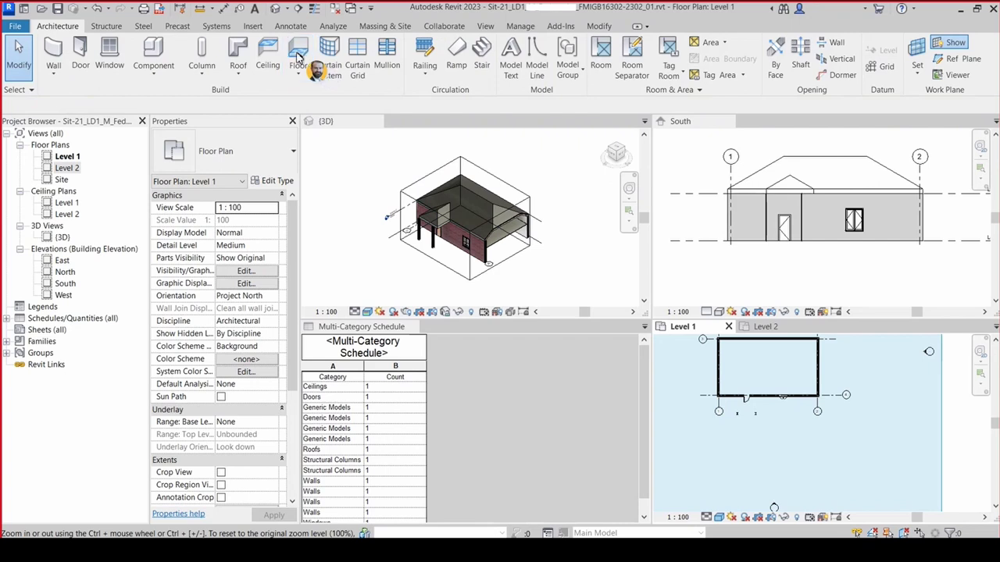
left_click(297, 53)
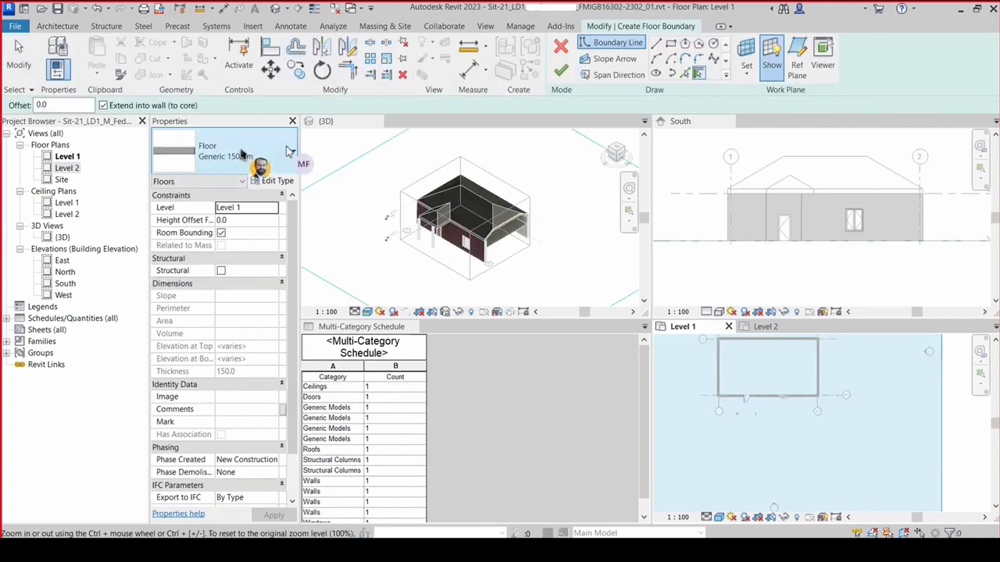
left_click(293, 154)
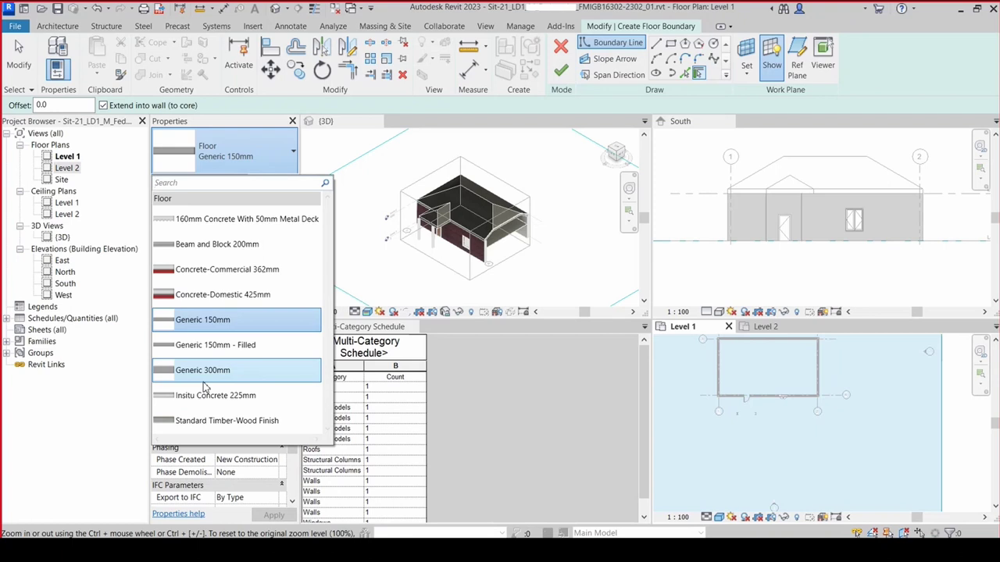
left_click(232, 295)
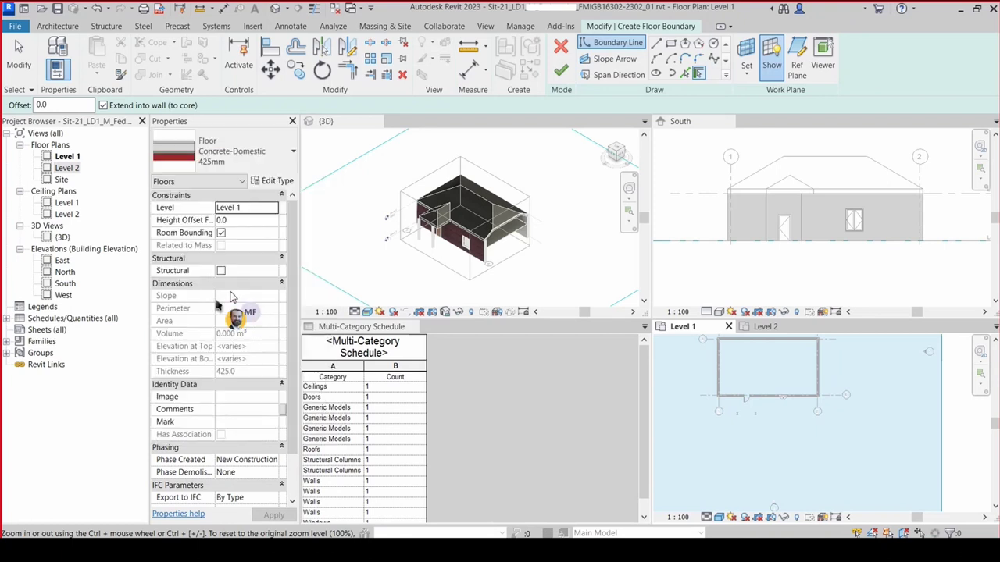
- Pick the exterior wall chain as floor boundary lines and check the left boundary line
left_click(699, 74)
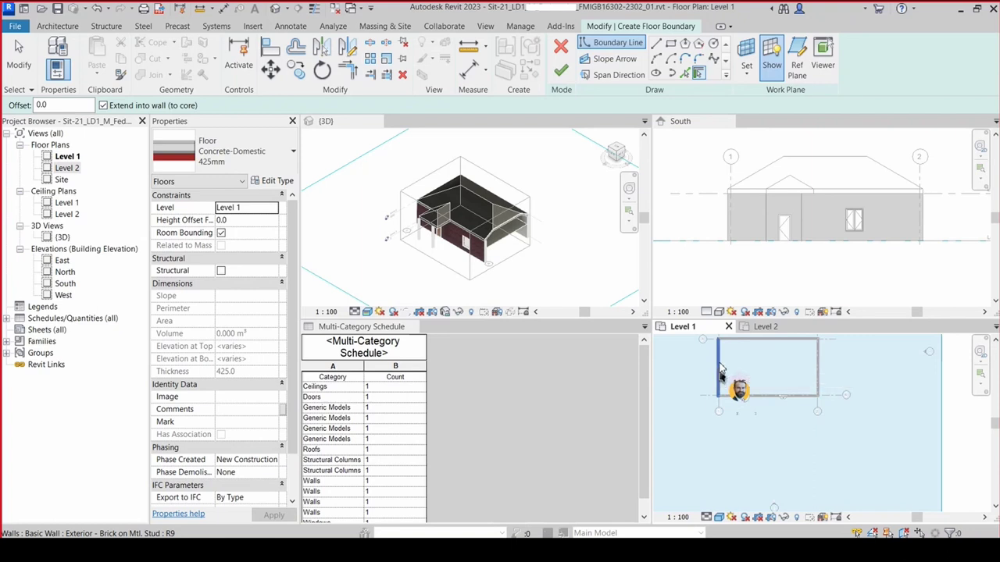
key("Tab")
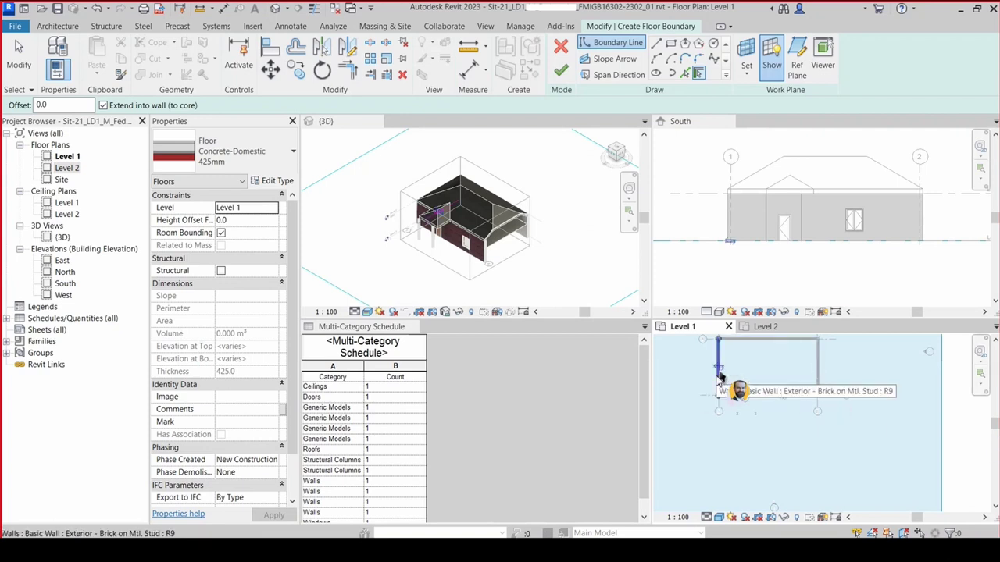
left_click(720, 377)
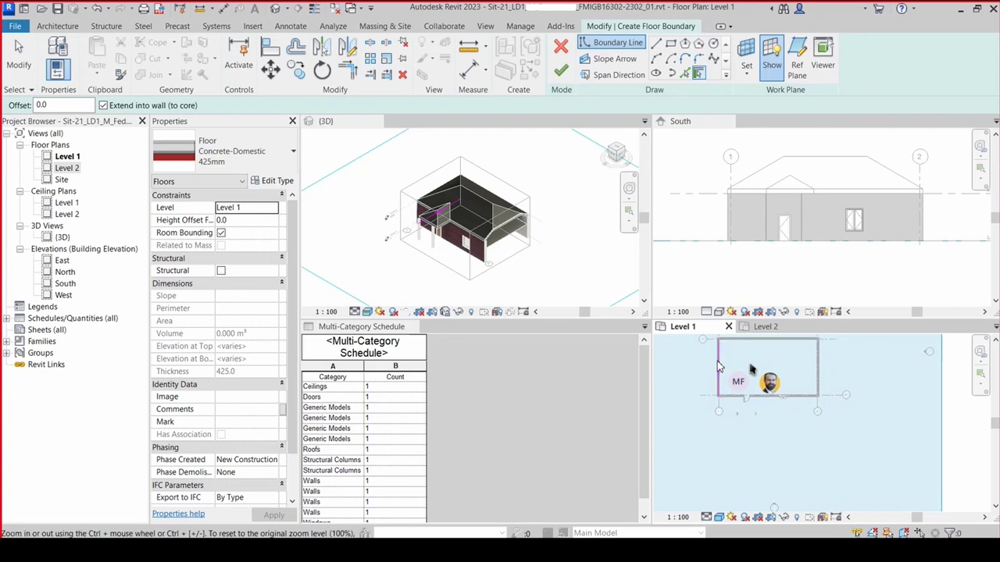
key("Escape")
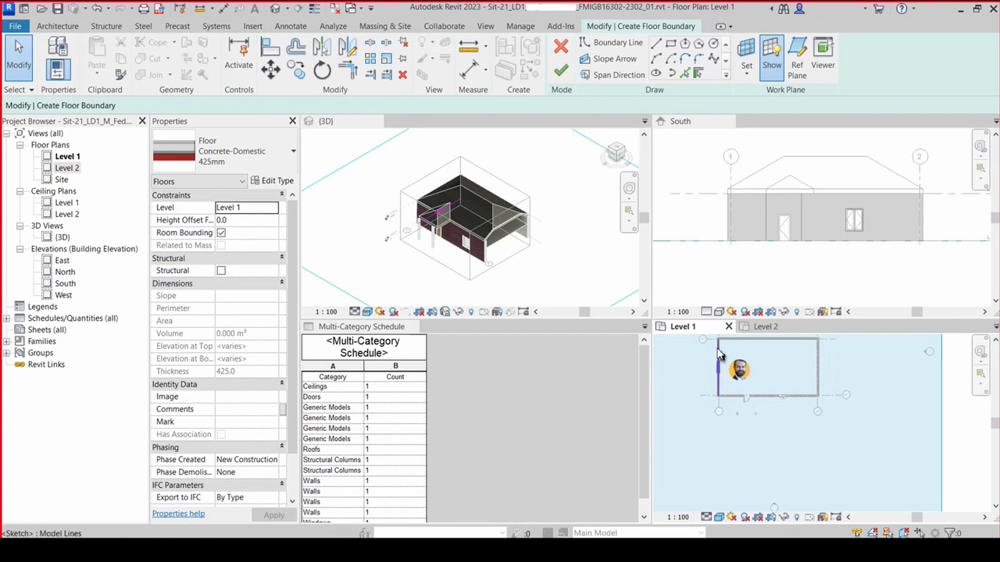
left_click(720, 356)
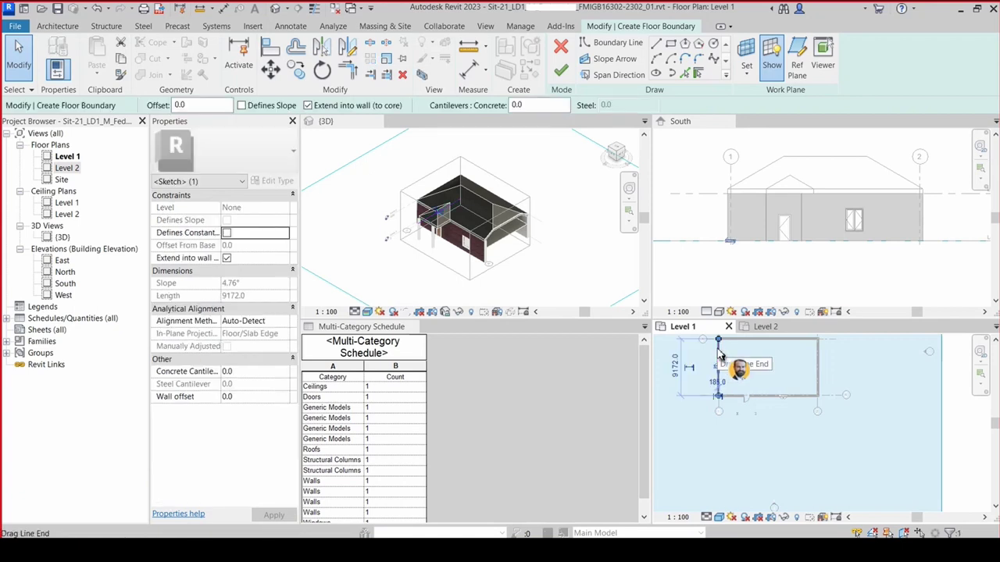
key("Escape")
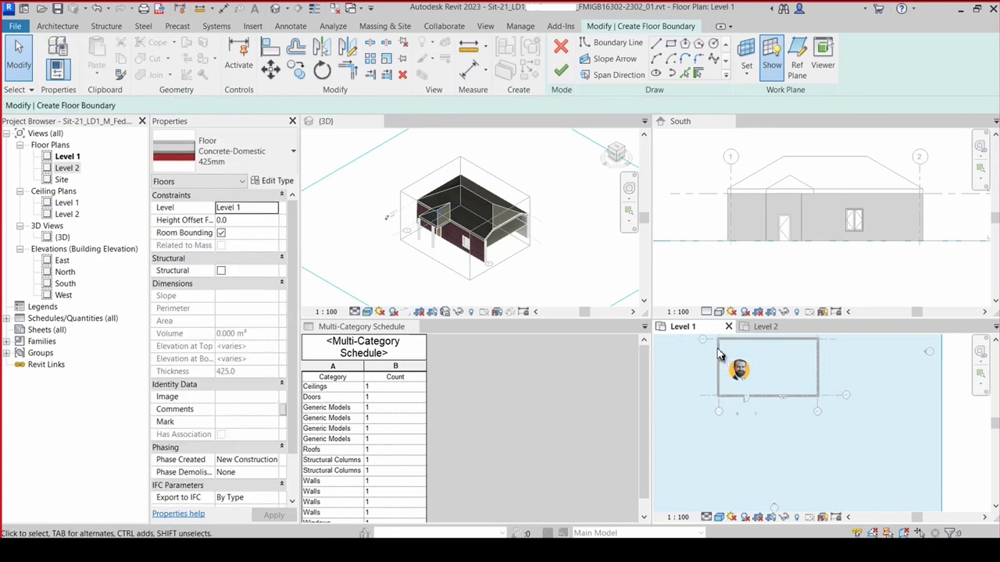
- Re-pick the exterior wall chain and finish the 147.823 m² Concrete-Domestic 425mm floor
left_click(699, 75)
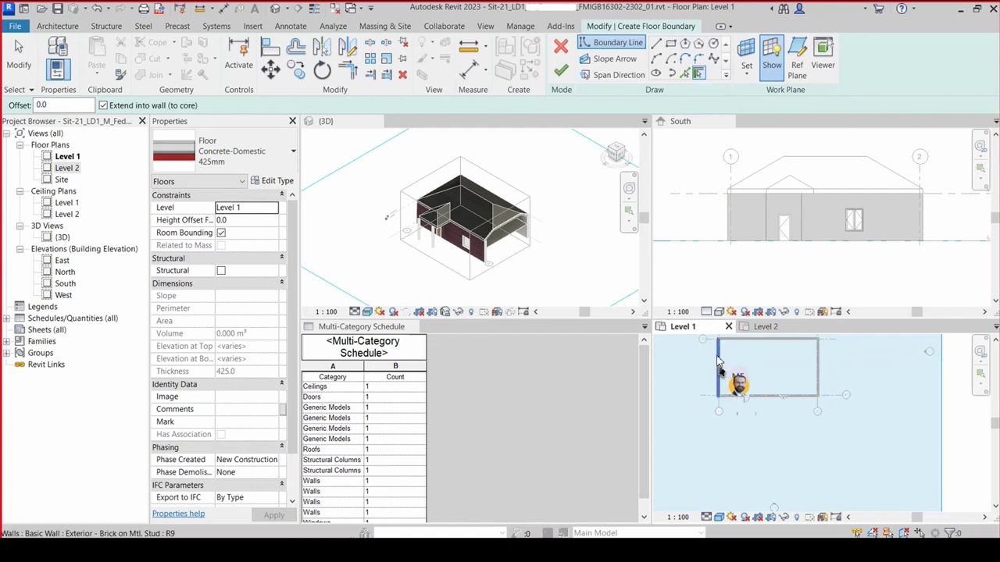
key("Tab")
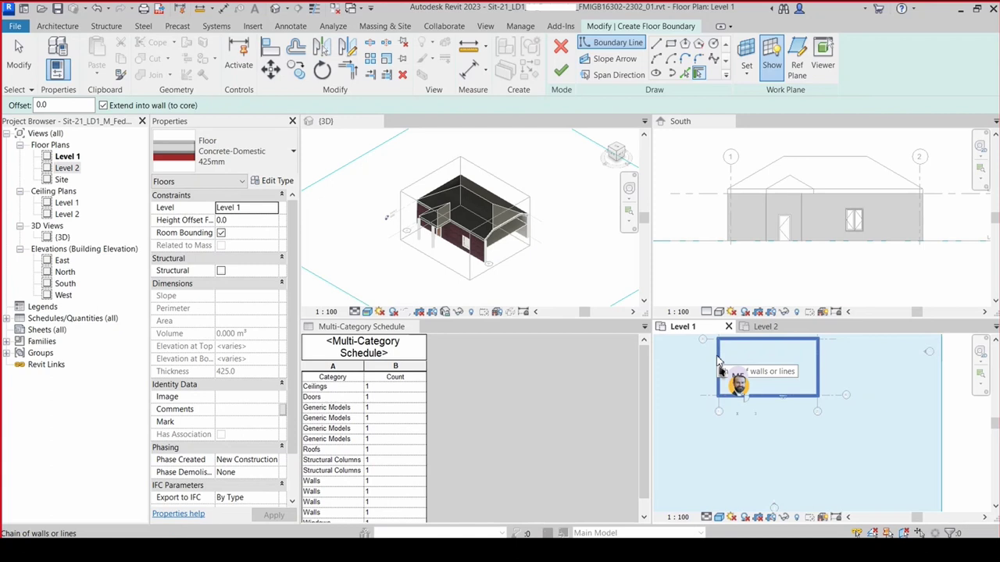
left_click(718, 362)
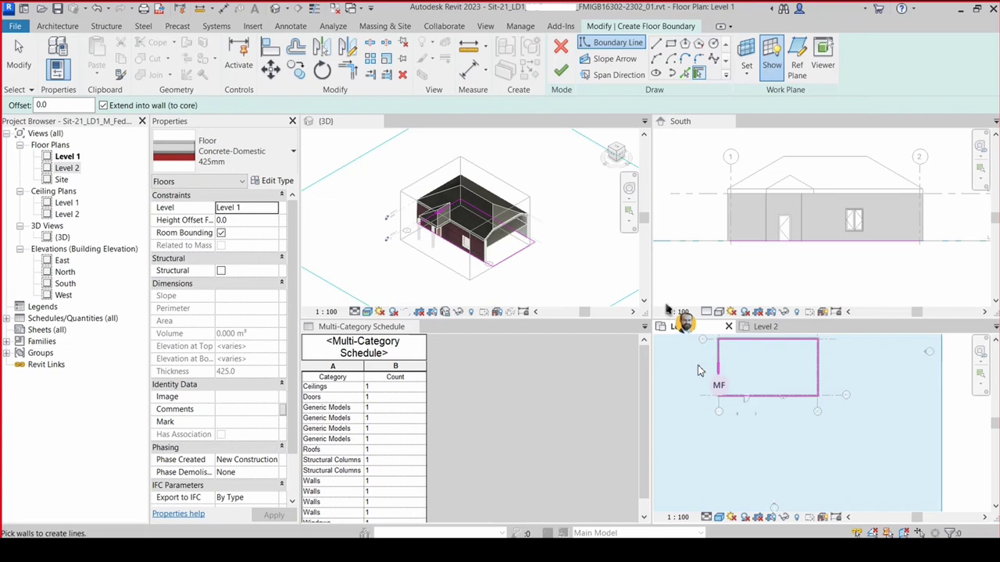
key("Escape")
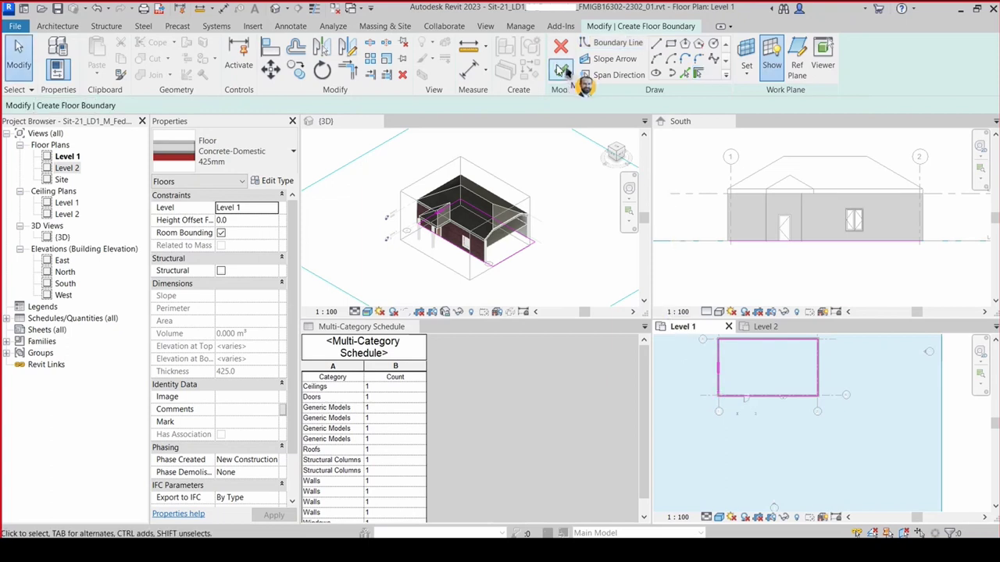
left_click(562, 71)
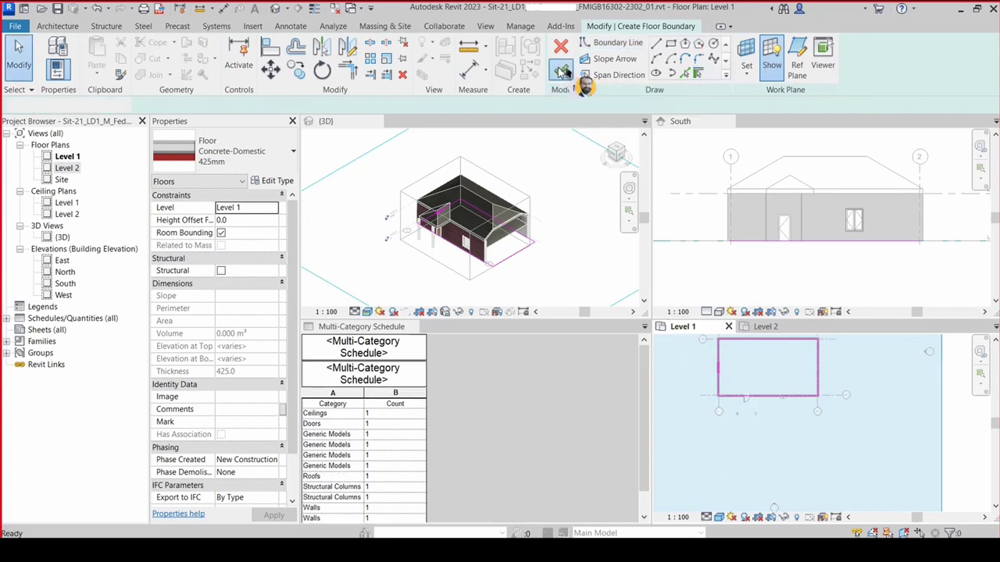
- Deselect the floor and orbit the model to inspect the left brick wall
scroll(504, 264, "up", 2)
scroll(507, 264, "up", 2)
scroll(509, 263, "up", 2)
left_click(509, 263)
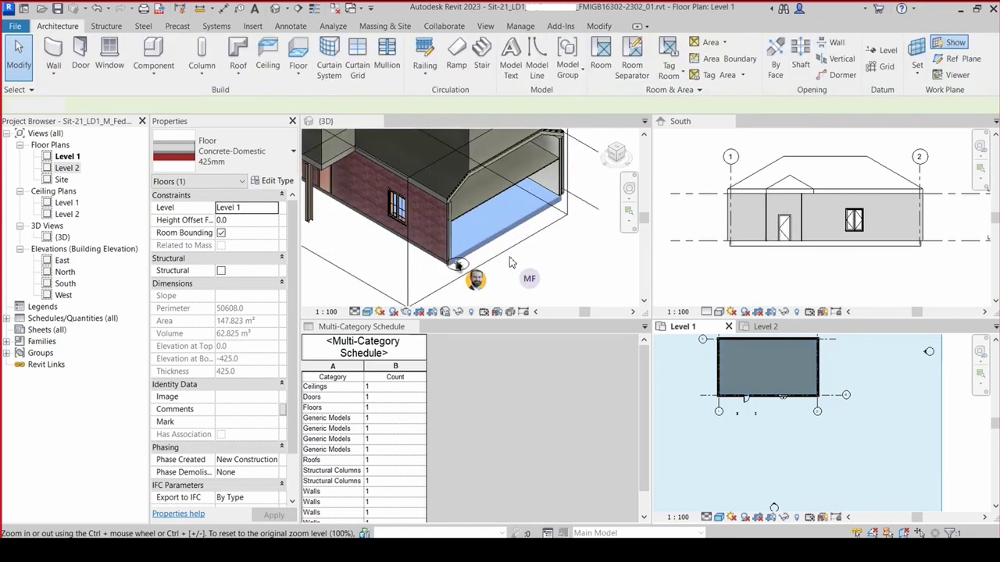
scroll(509, 263, "up", 1)
scroll(509, 263, "up", 1)
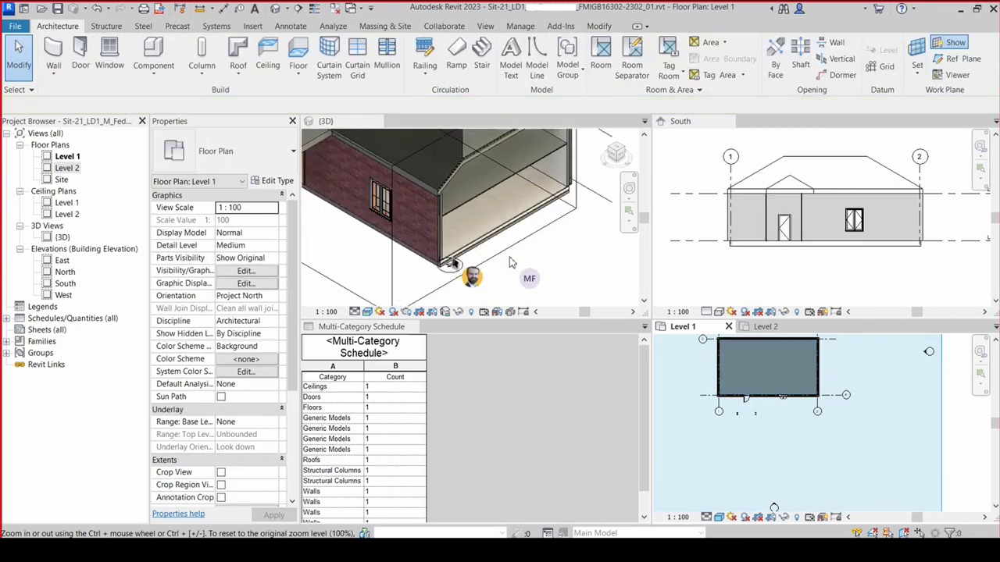
scroll(509, 260, "up", 1)
scroll(509, 257, "up", 1)
scroll(509, 251, "up", 1)
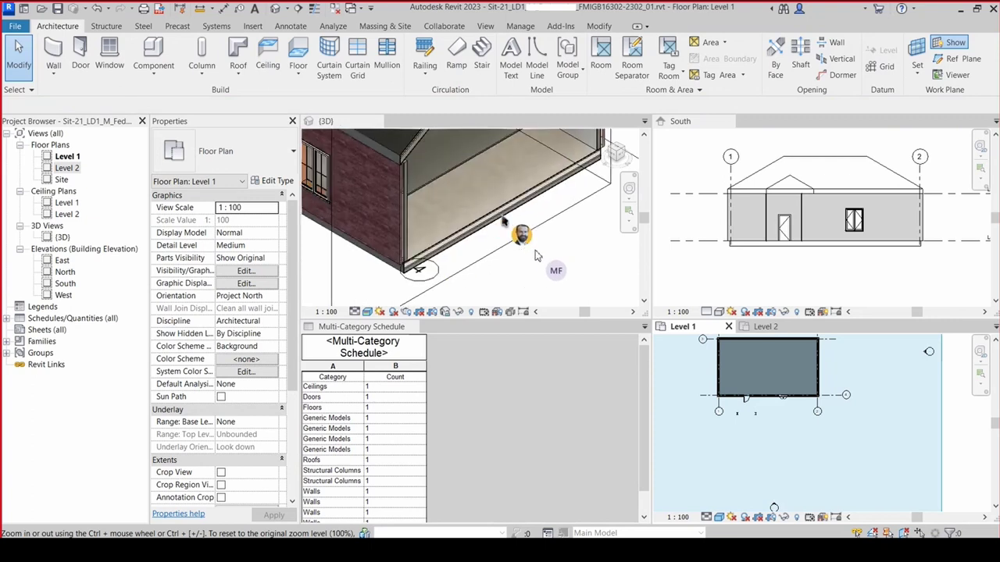
middle_click_drag(536, 256, 536, 256, "shift")
scroll(536, 256, "down", 3)
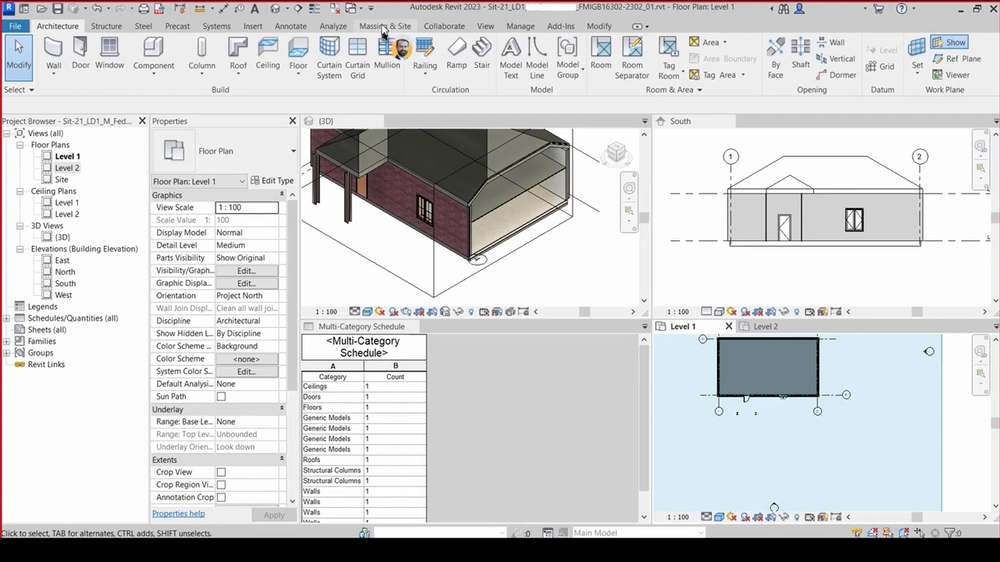
- Start a toposurface on Level 1, then abandon it
left_click(383, 28)
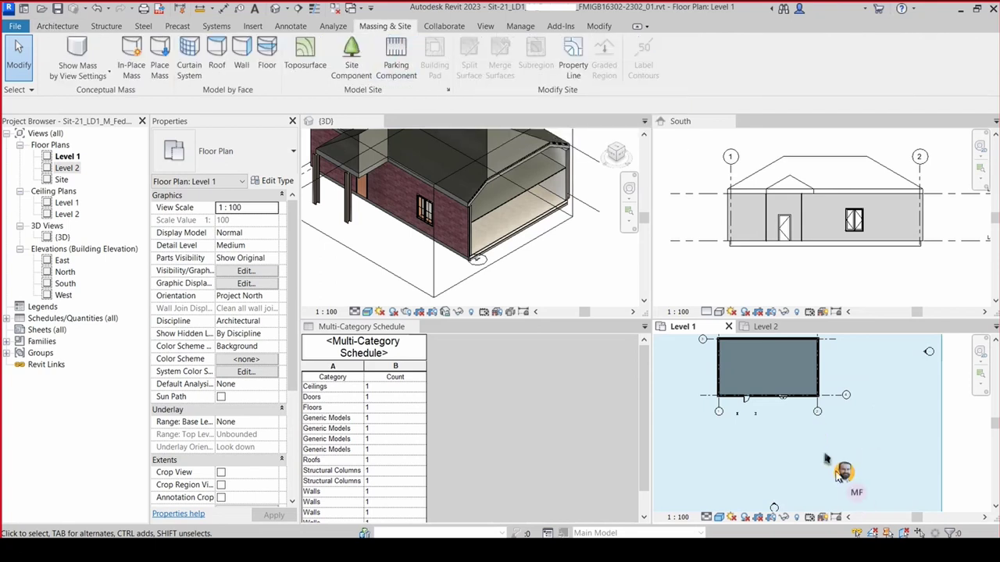
scroll(826, 458, "up", 2)
scroll(816, 449, "up", 1)
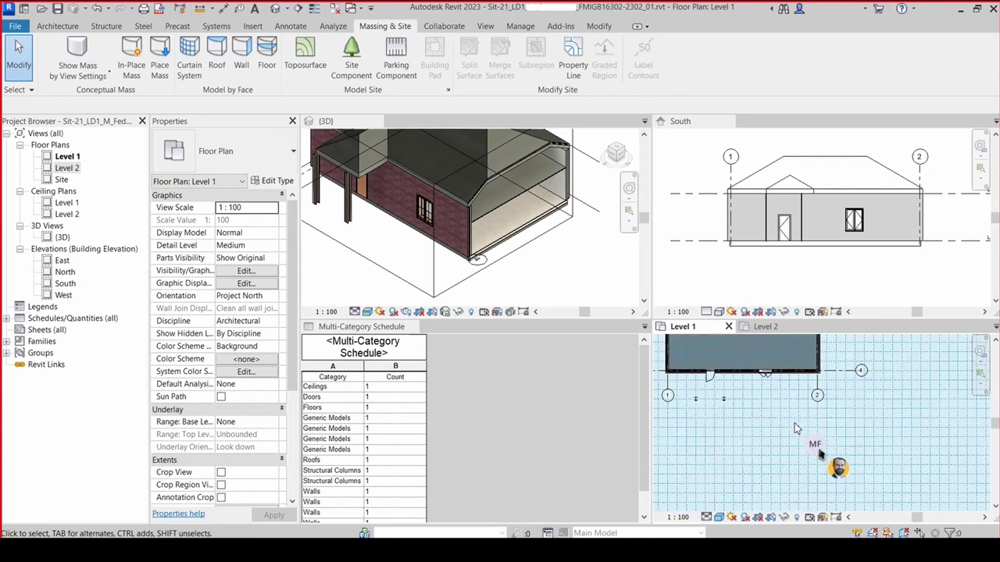
scroll(795, 428, "down", 1)
scroll(794, 427, "down", 1)
scroll(792, 427, "down", 2)
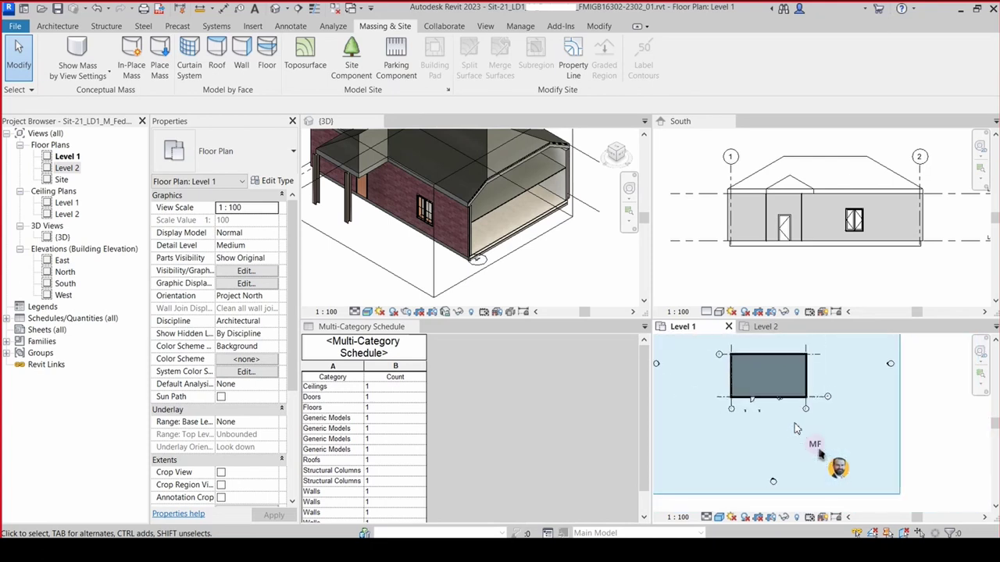
scroll(792, 427, "down", 1)
scroll(792, 422, "down", 2)
scroll(791, 422, "down", 1)
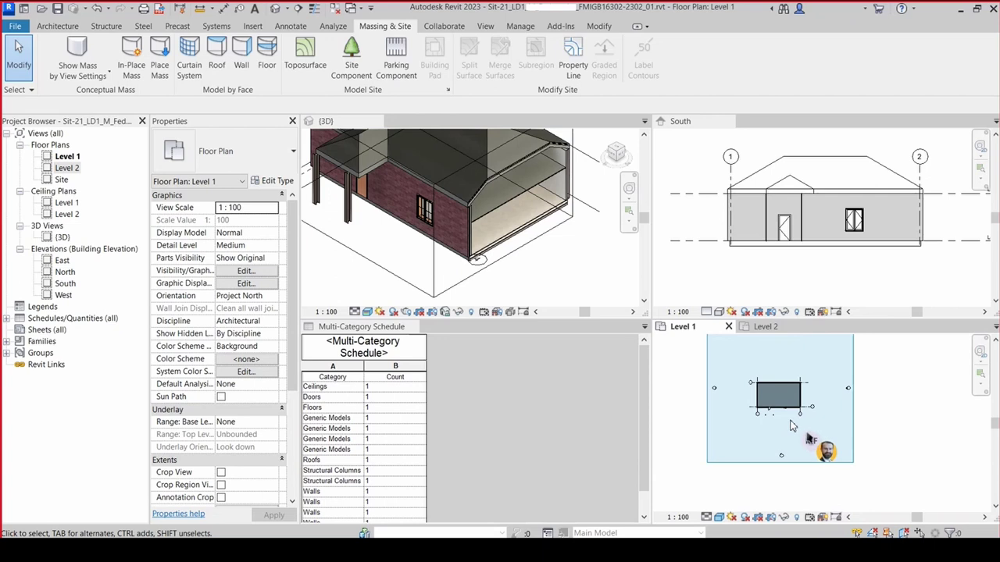
left_click(305, 55)
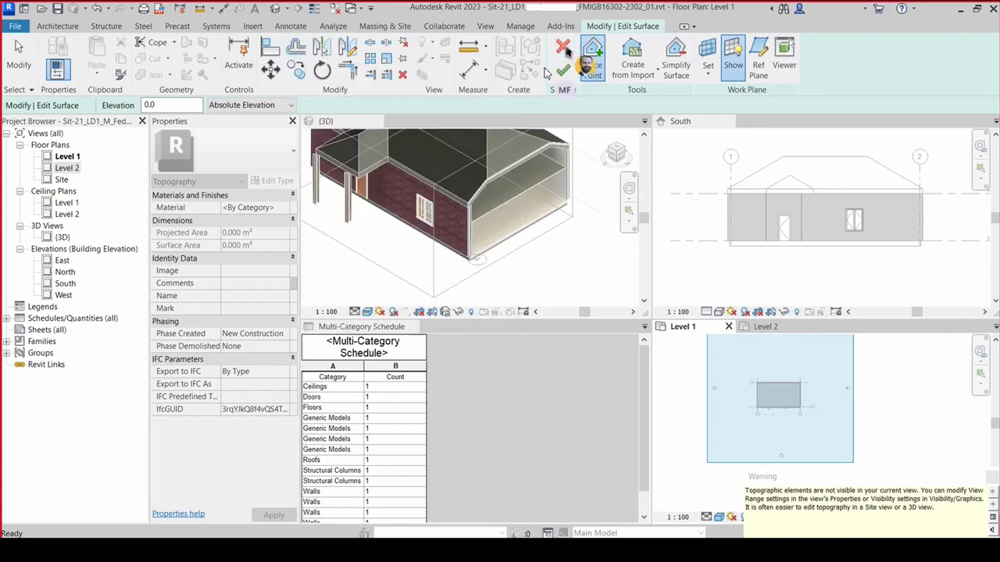
left_click(563, 55)
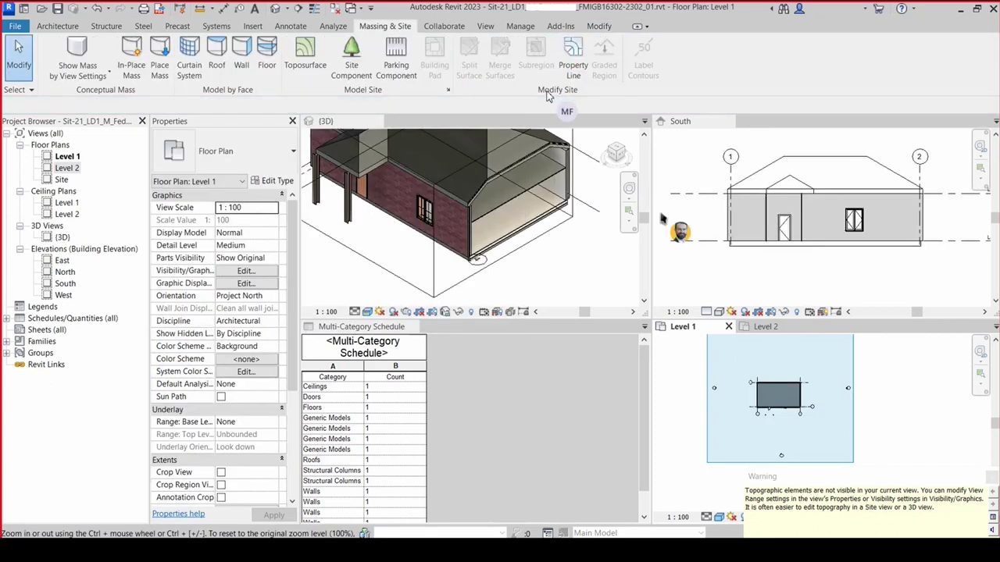
- Open the Site plan, show its work plane, and start a new toposurface there
double_click(62, 181)
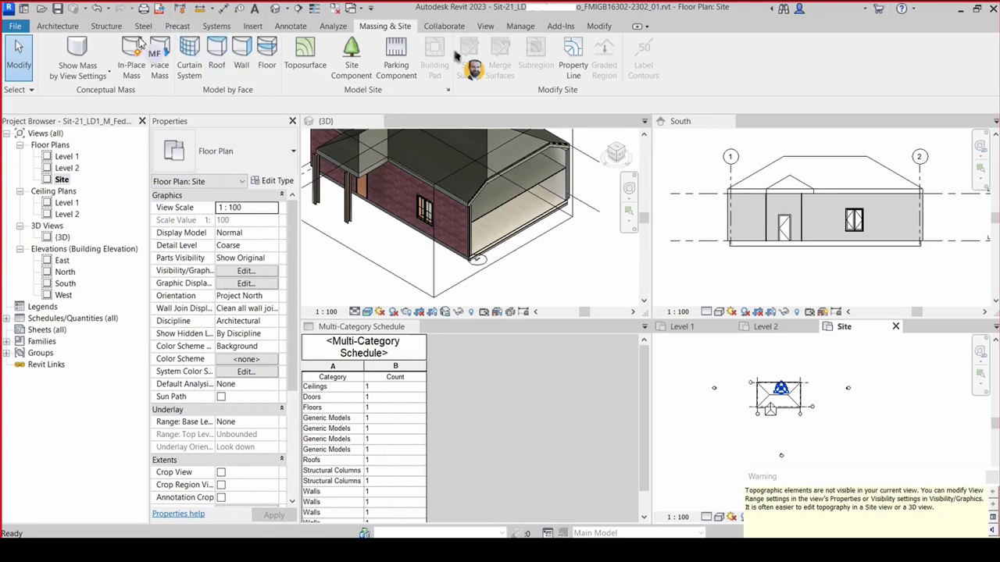
left_click(57, 26)
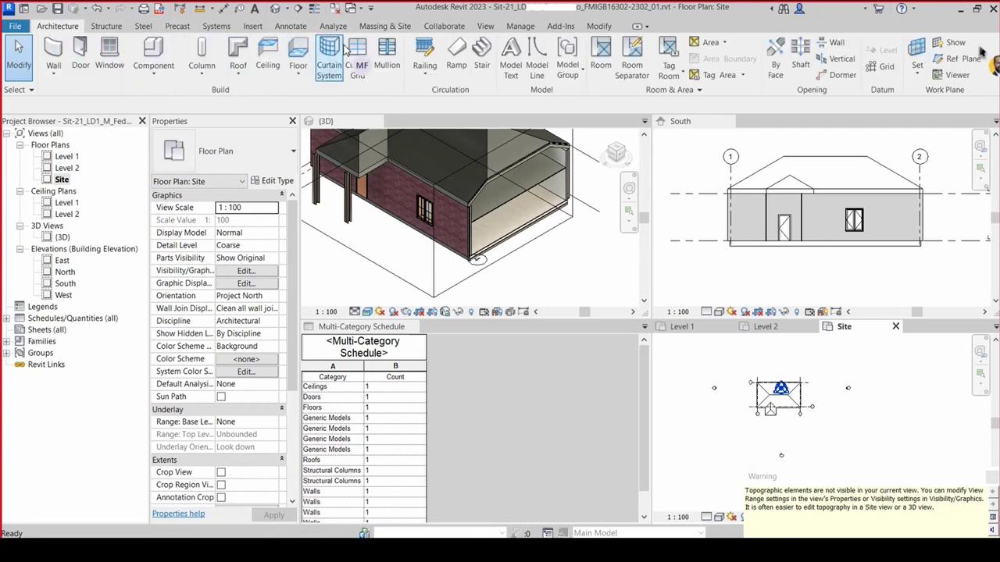
left_click(954, 43)
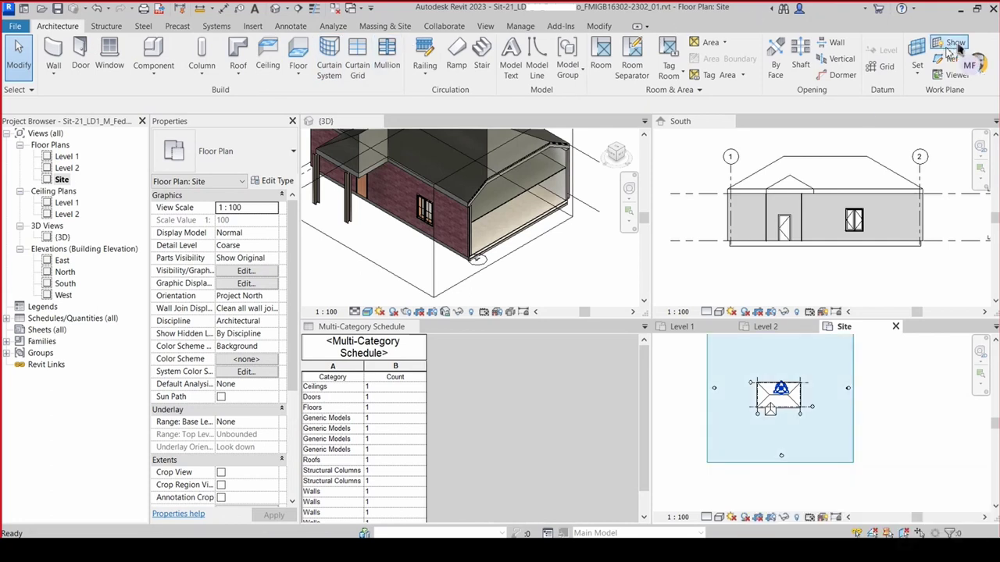
left_click(395, 26)
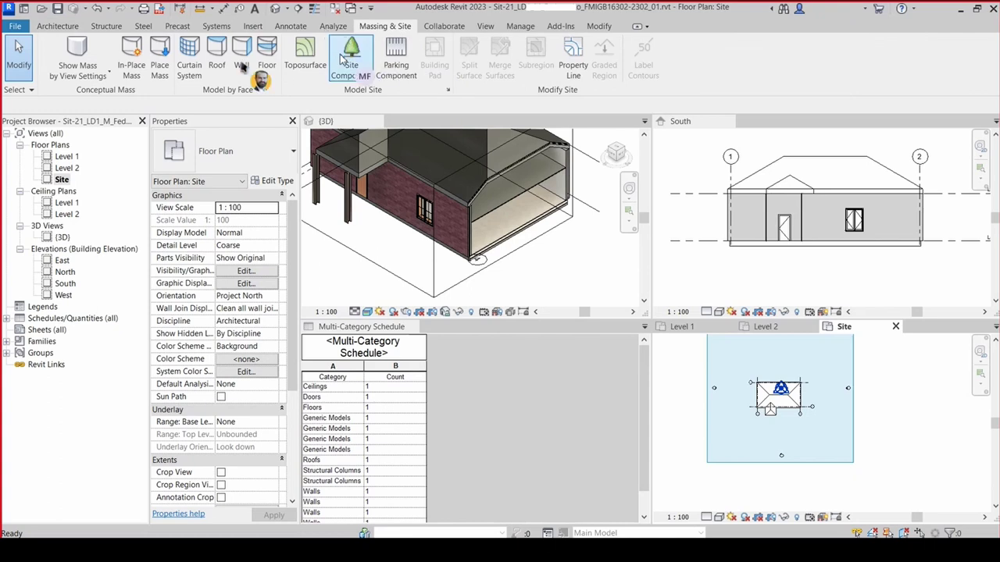
left_click(316, 53)
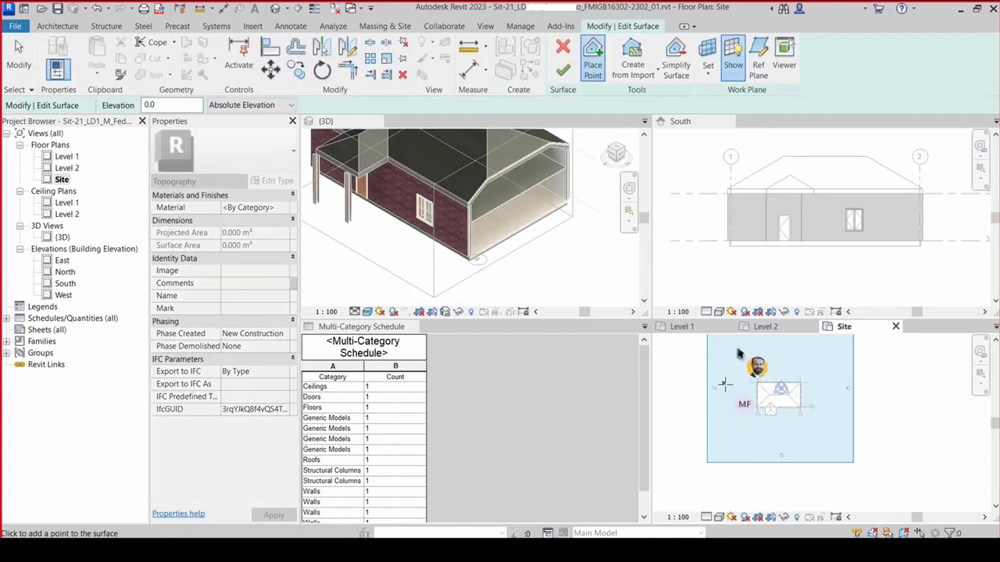
- Place topo points in a rectangle around the house, forming a 1673.152 m² surface
left_click(734, 371)
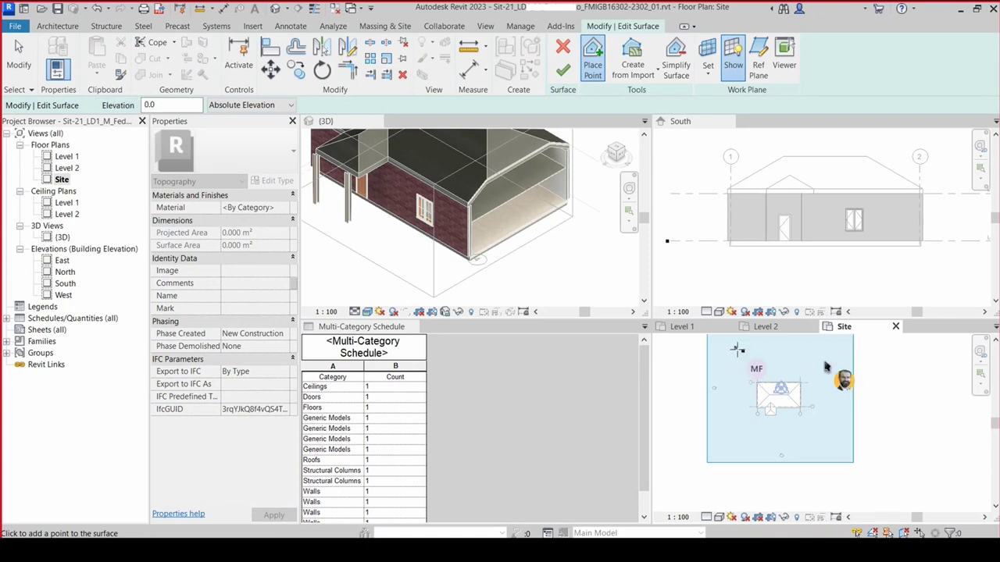
left_click(743, 351)
left_click(722, 344)
left_click(771, 346)
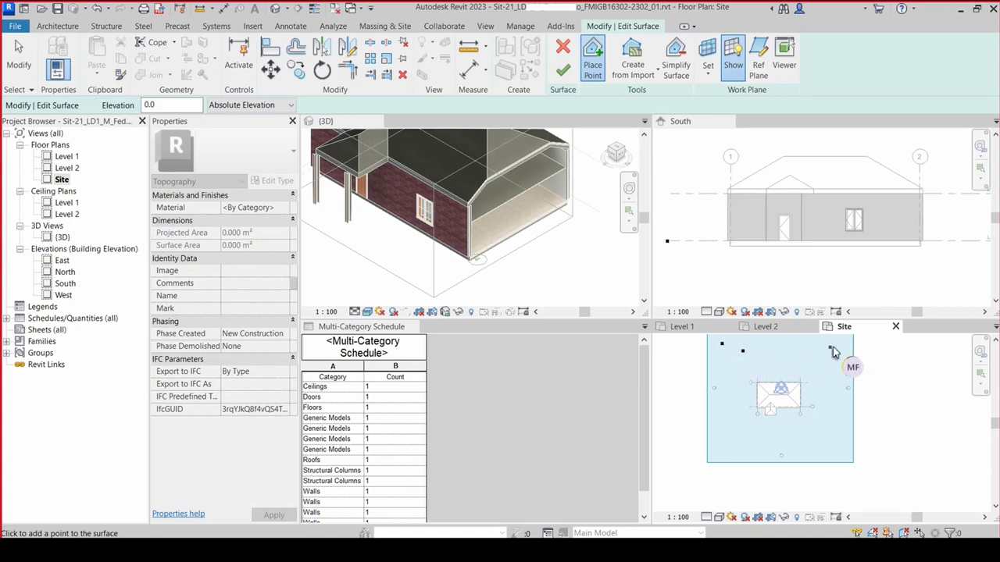
left_click(835, 345)
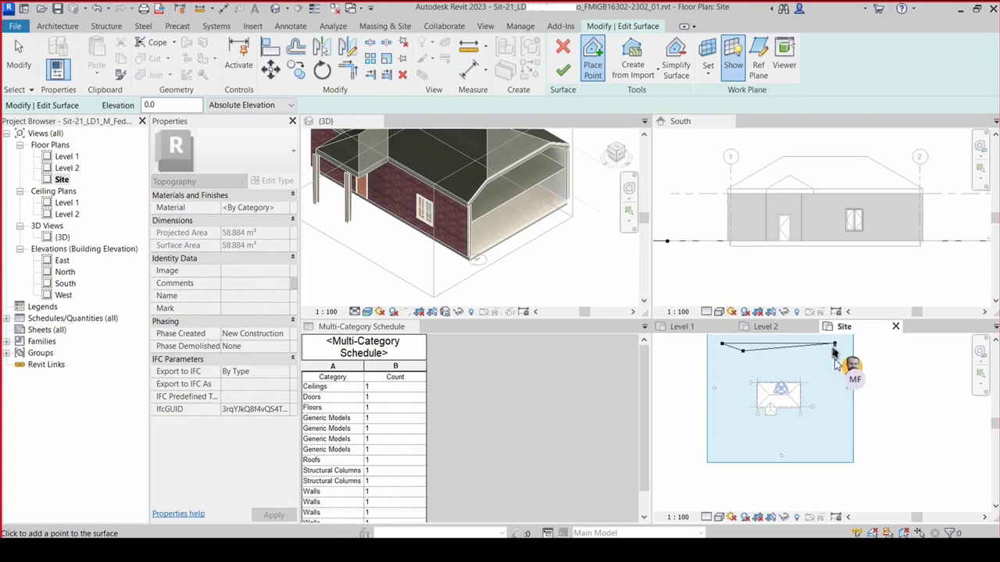
left_click(839, 451)
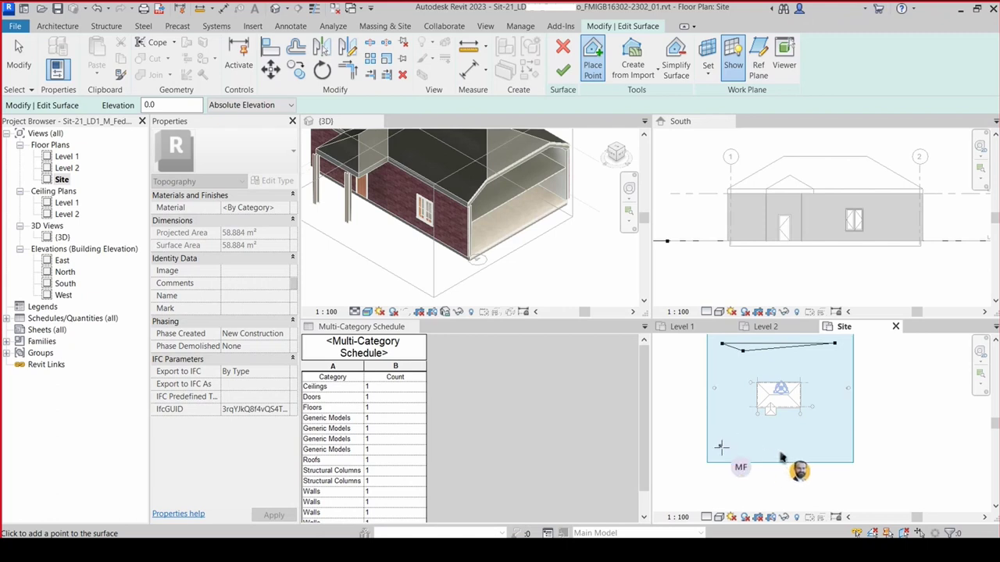
left_click(724, 450)
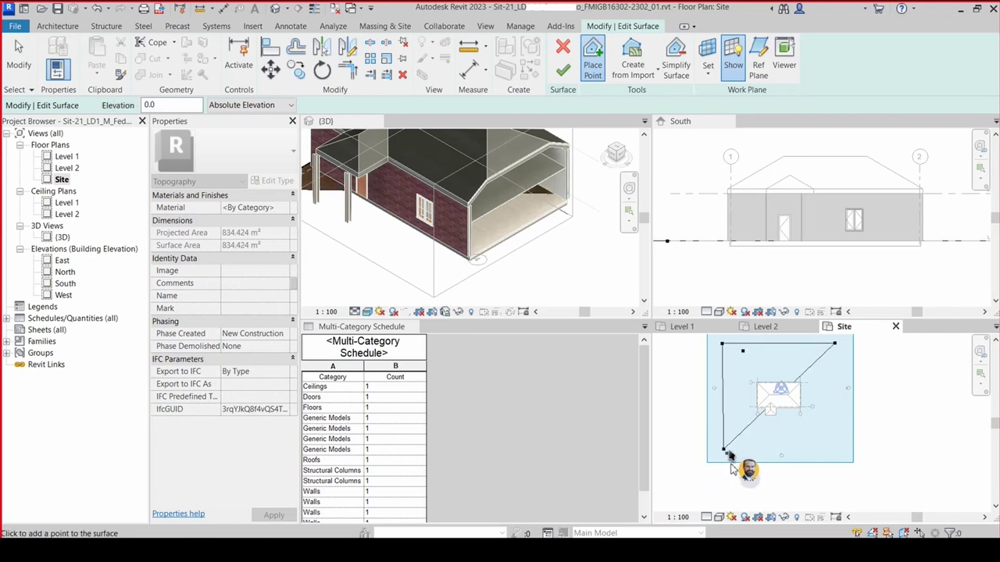
left_click(835, 451)
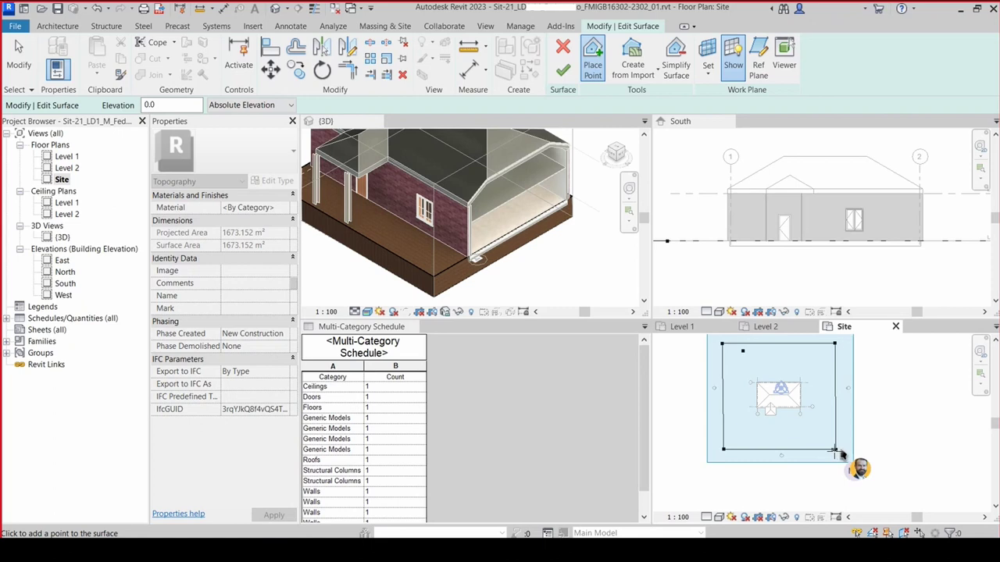
key("Escape")
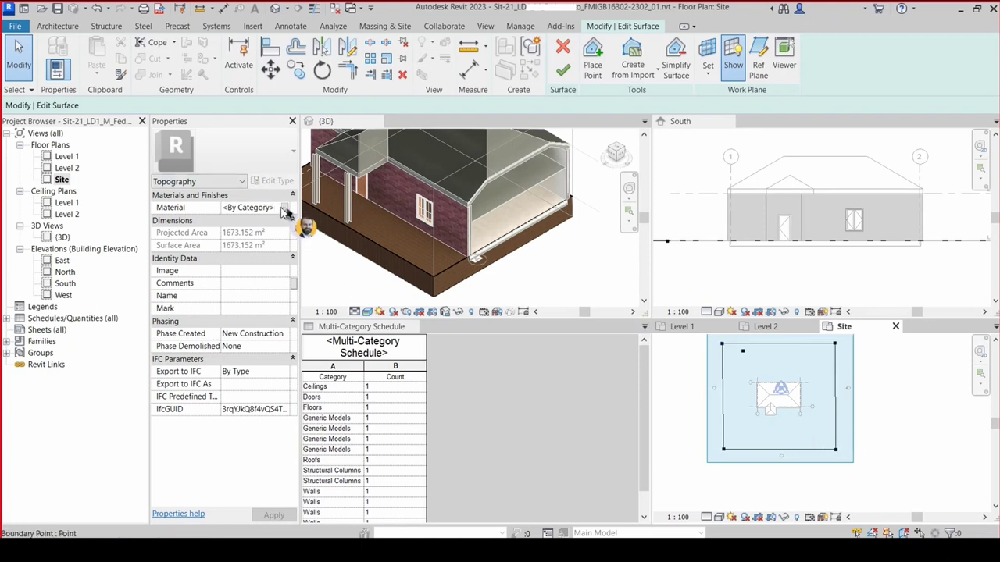
- Open the Material Browser for the toposurface and scroll the project materials
left_click(286, 211)
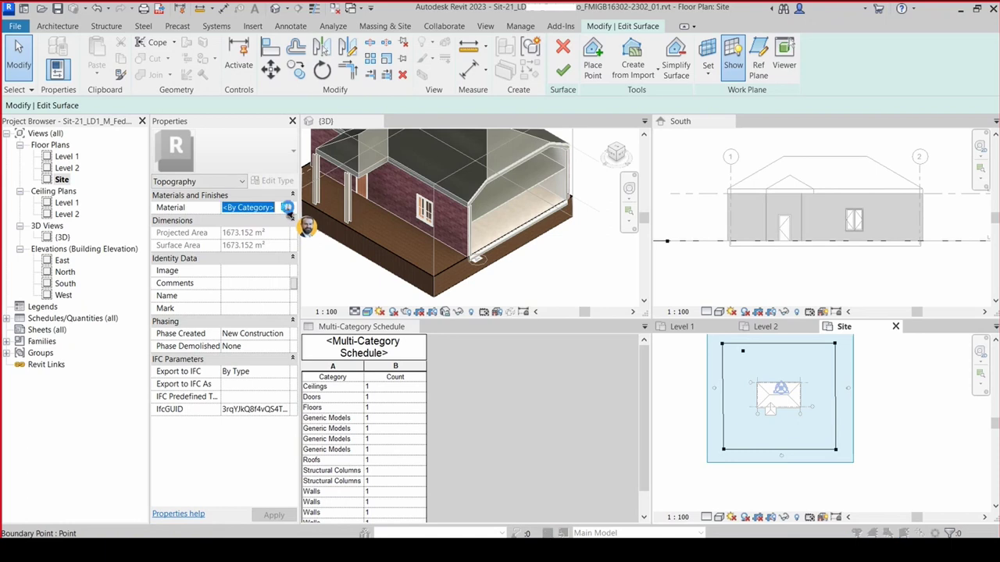
left_click(287, 208)
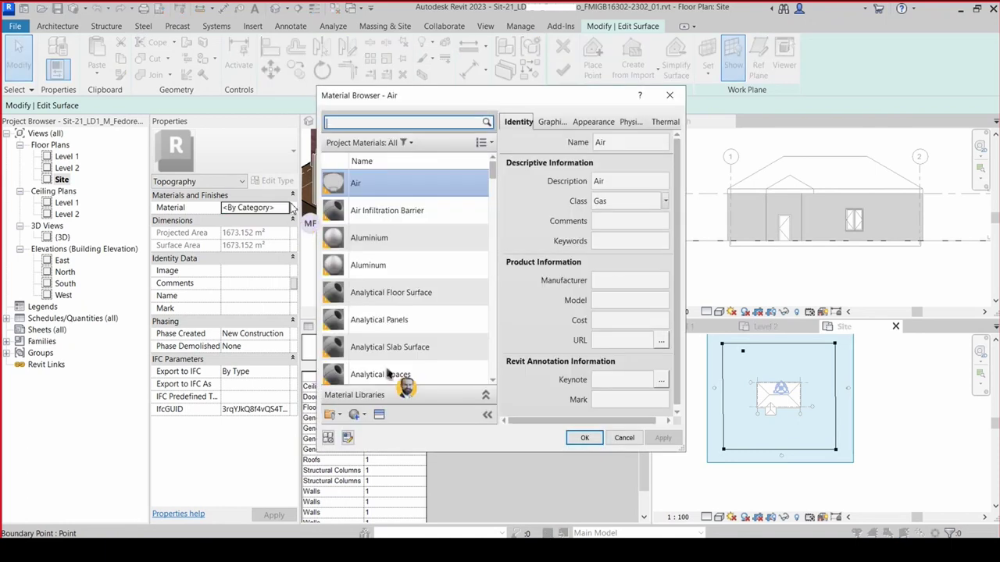
left_click(485, 395)
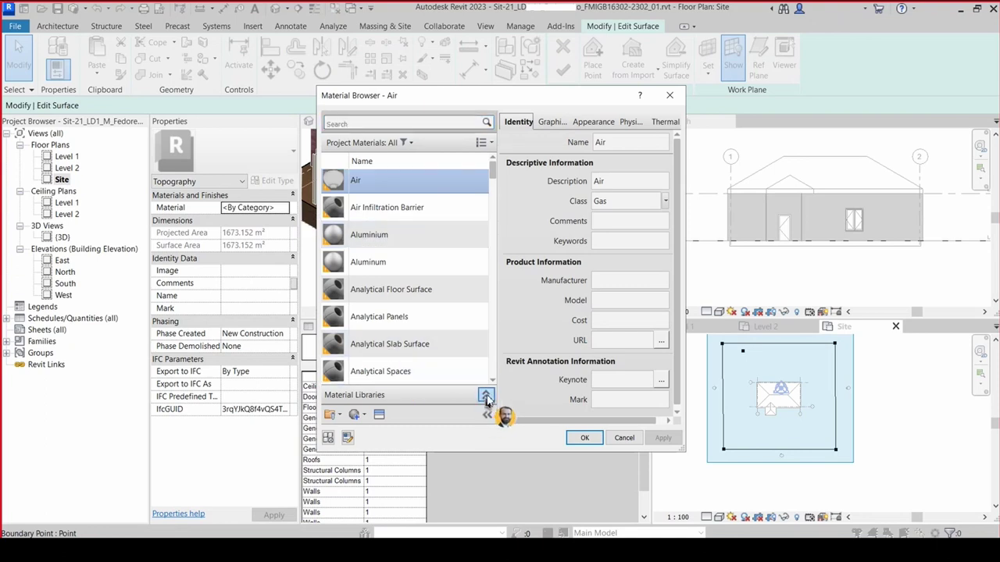
scroll(426, 351, "down", 1)
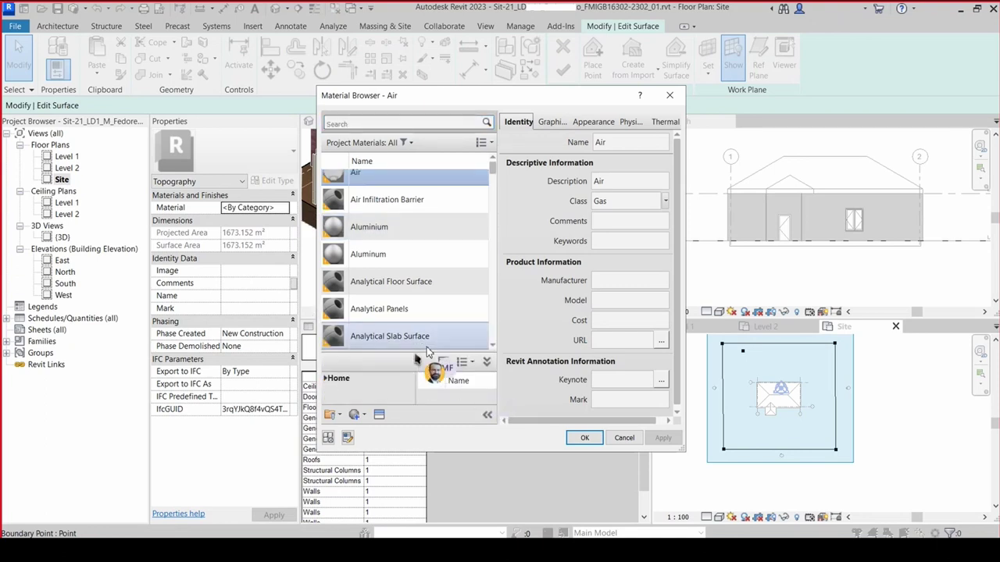
scroll(430, 343, "down", 2)
scroll(431, 340, "down", 1)
scroll(435, 336, "down", 2)
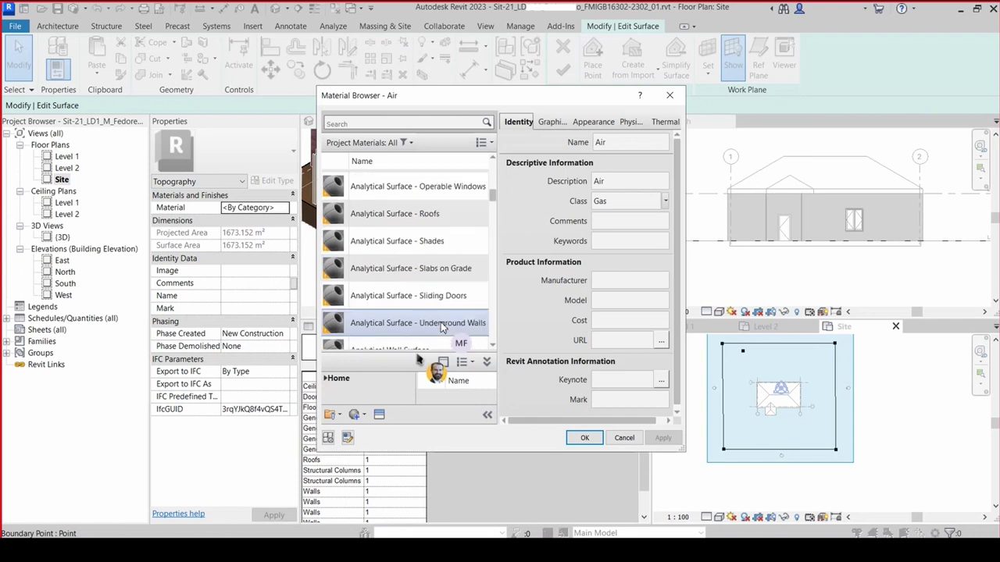
scroll(441, 328, "down", 1)
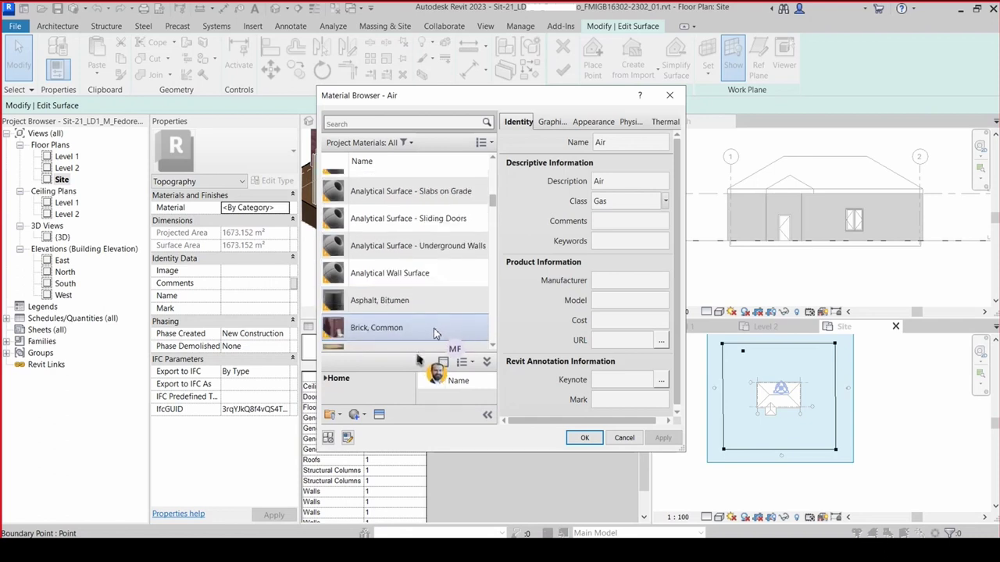
scroll(433, 328, "up", 1)
scroll(433, 331, "down", 3)
scroll(434, 334, "down", 3)
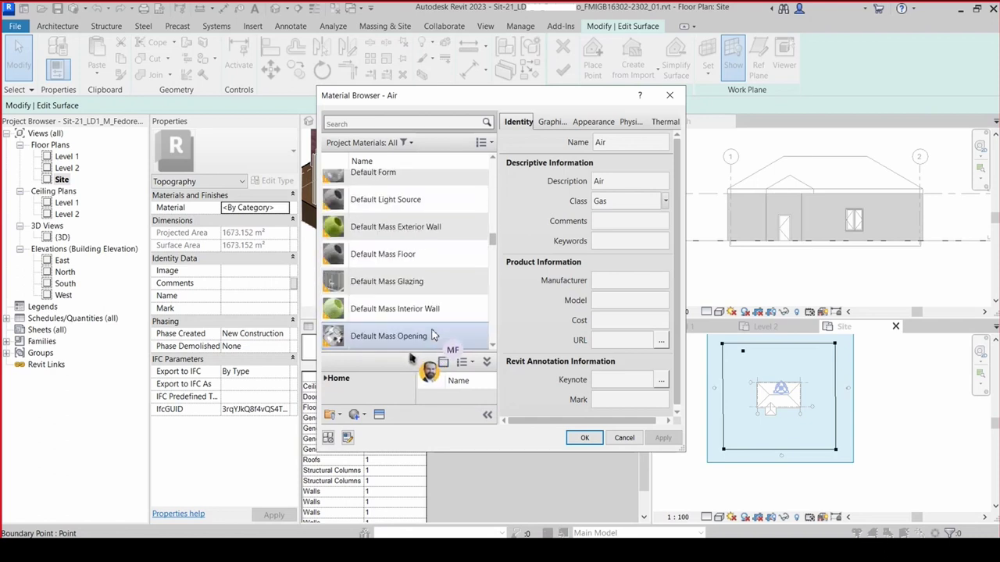
scroll(434, 336, "down", 3)
scroll(422, 344, "down", 1)
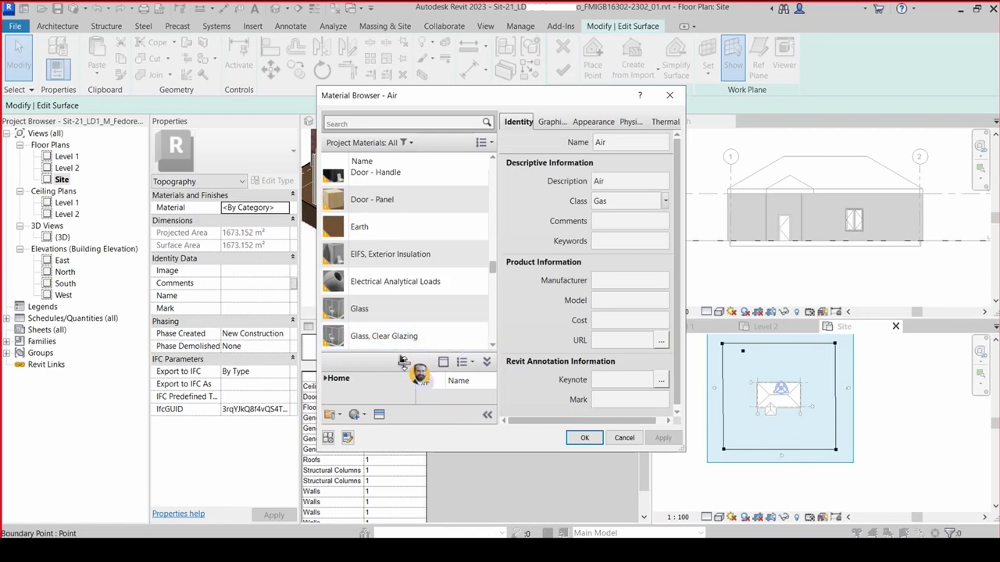
- Enlarge the library pane and expand Home > AEC Materials to list its categories
mouse_move(403, 360)
left_mouse_down()
mouse_move(428, 280)
mouse_move(428, 236)
left_mouse_up()
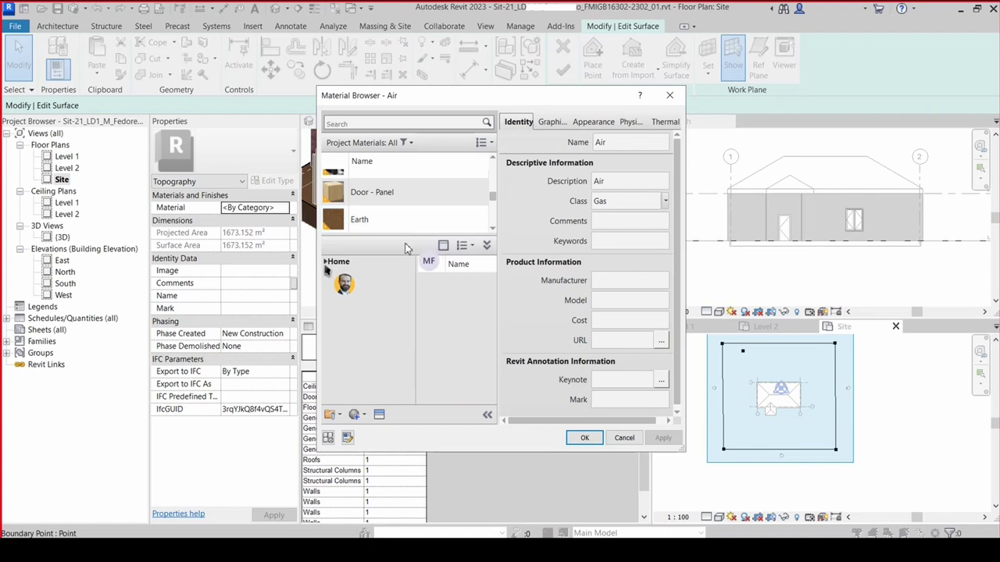
left_click(340, 262)
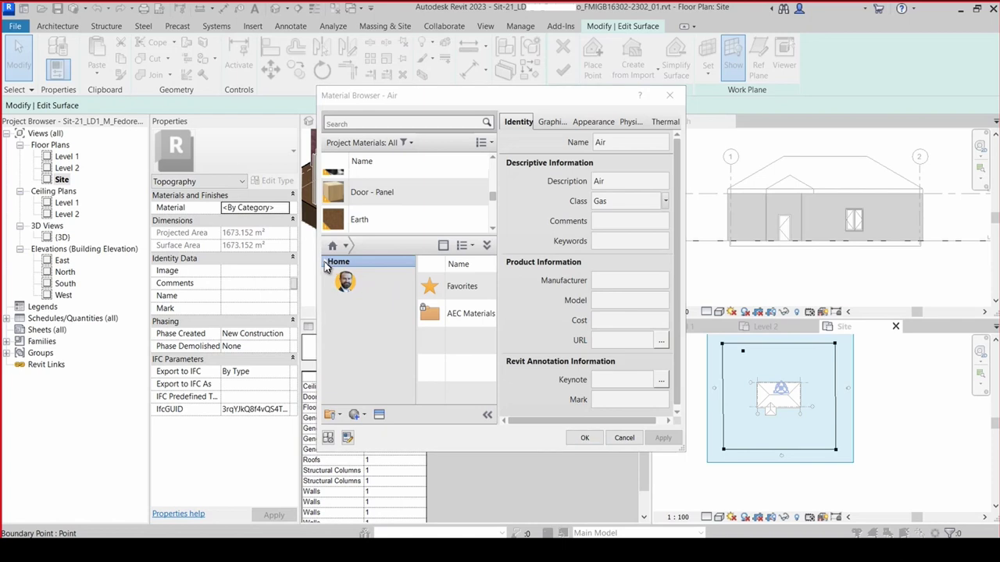
left_click(328, 266)
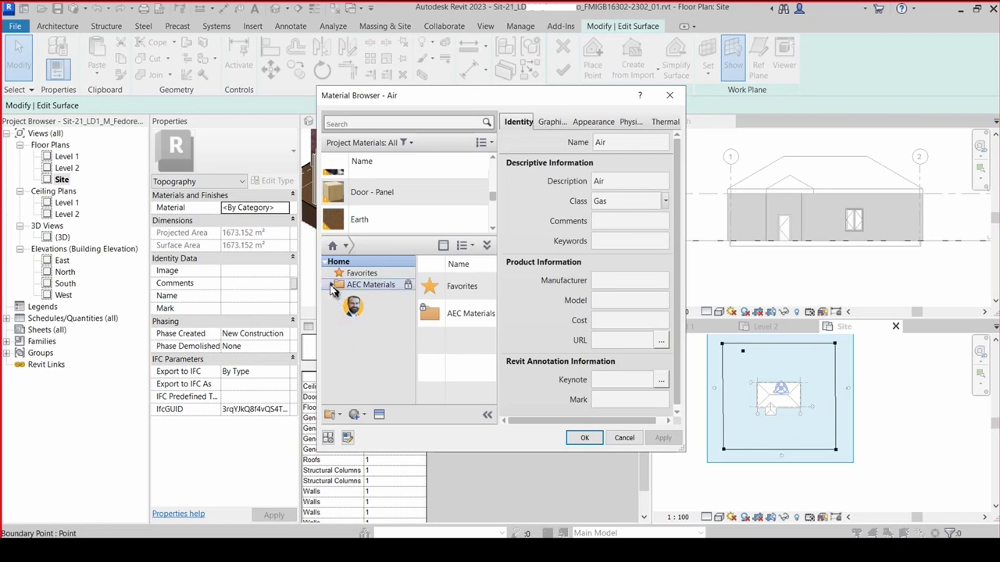
left_click(331, 286)
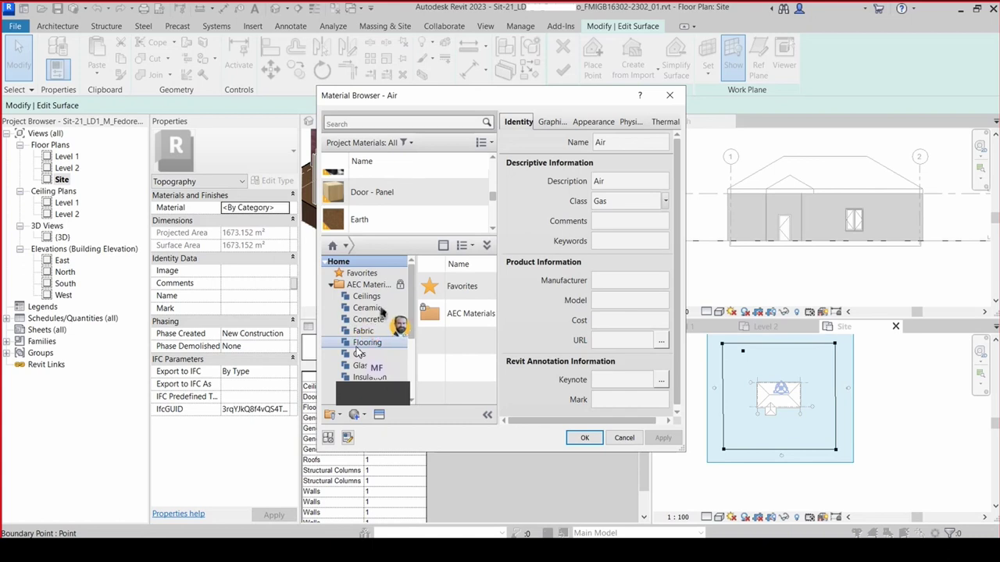
scroll(406, 196, "up", 1)
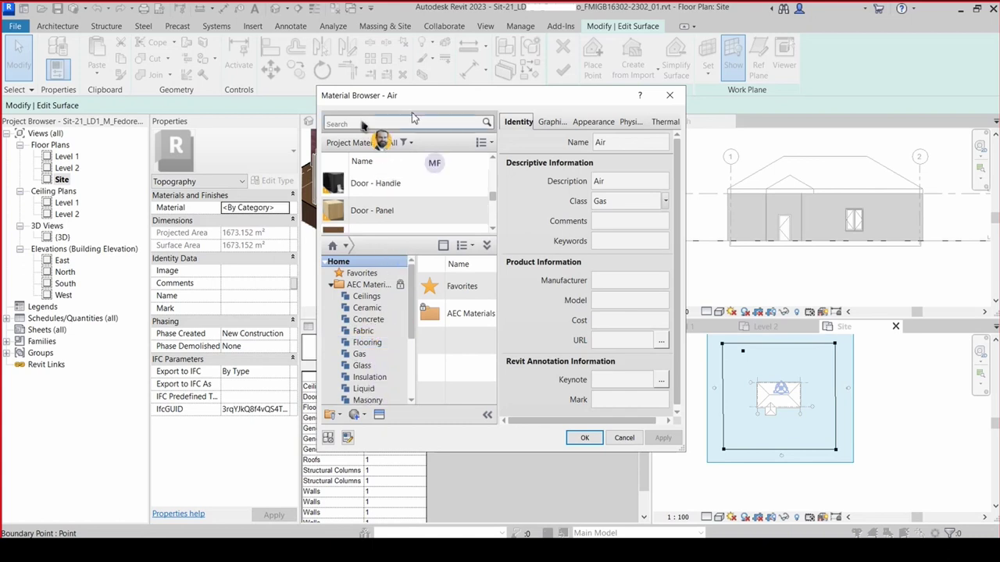
- Add the Grass material to the toposurface, turn off Use Render Appearance and shade it RGB 0 128 0
left_click(362, 125)
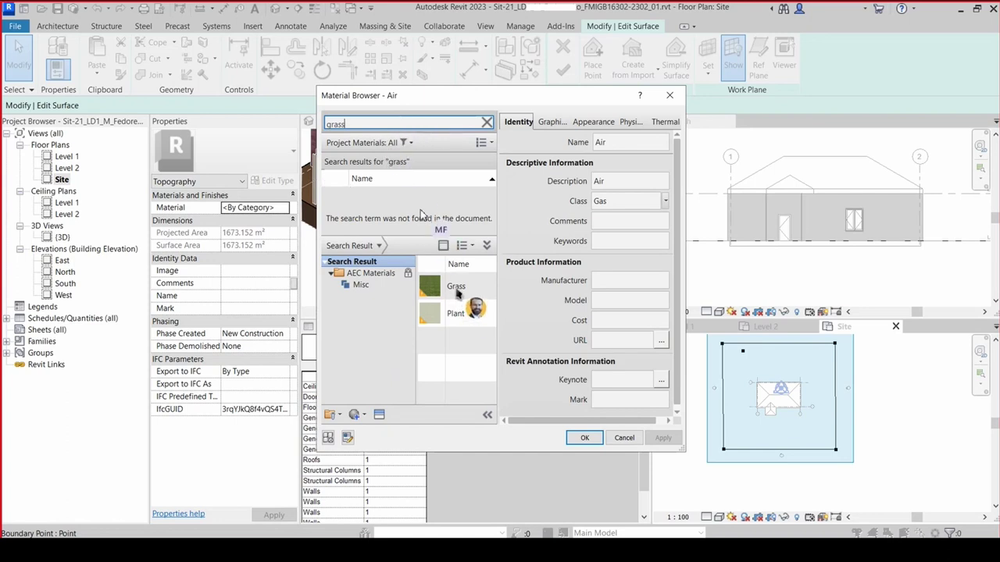
mouse_move(455, 287)
type("grass")
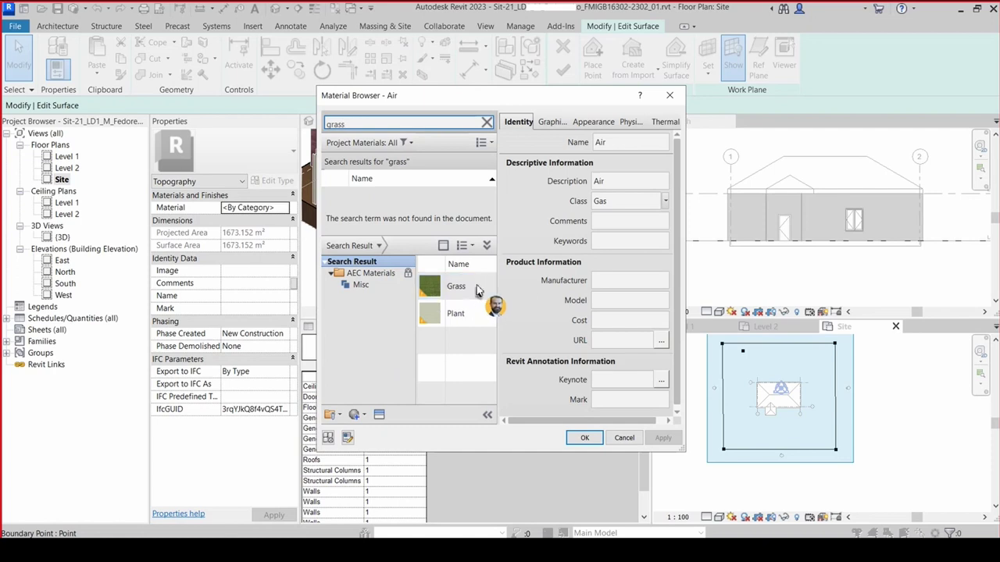
left_click(475, 286)
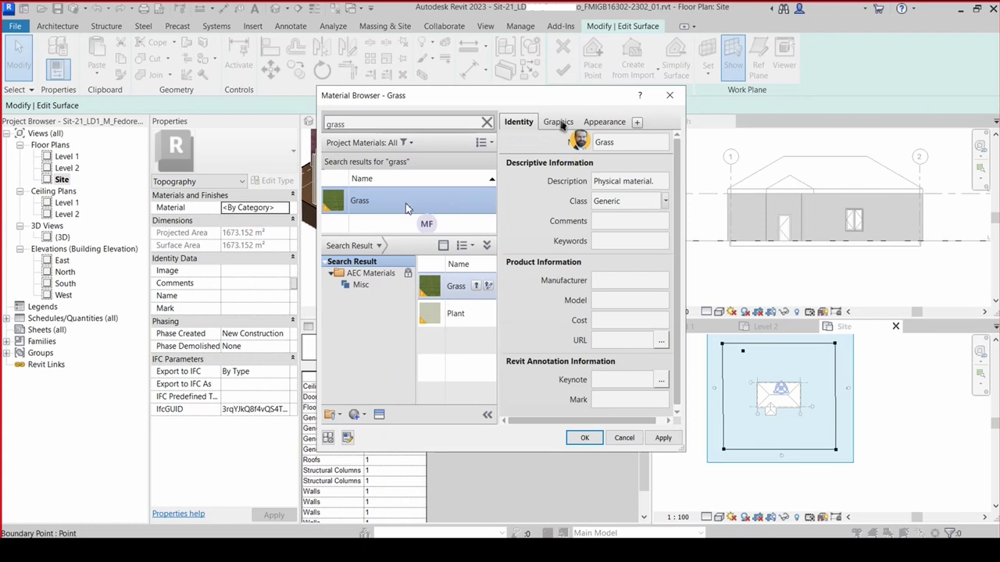
left_click(555, 123)
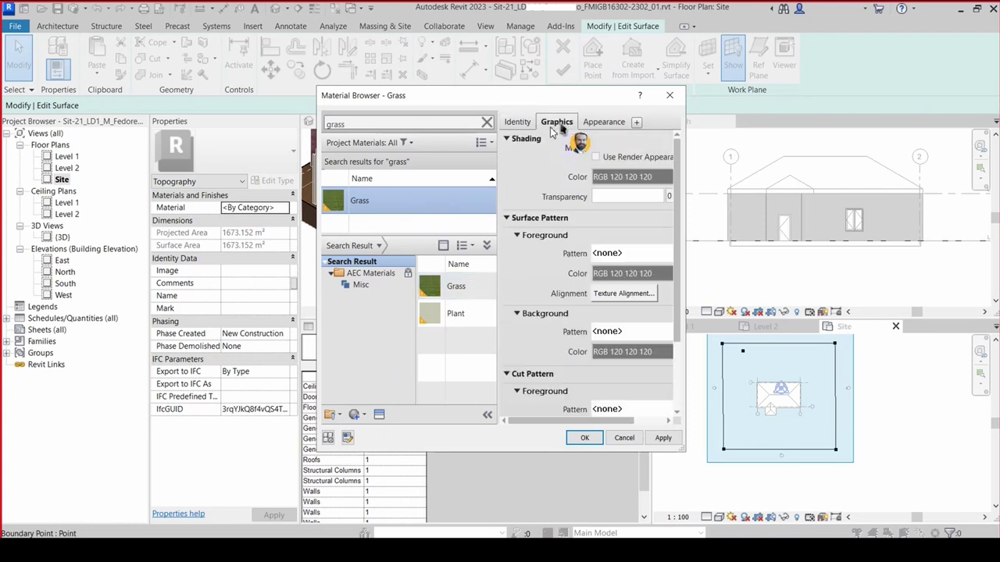
left_click(595, 158)
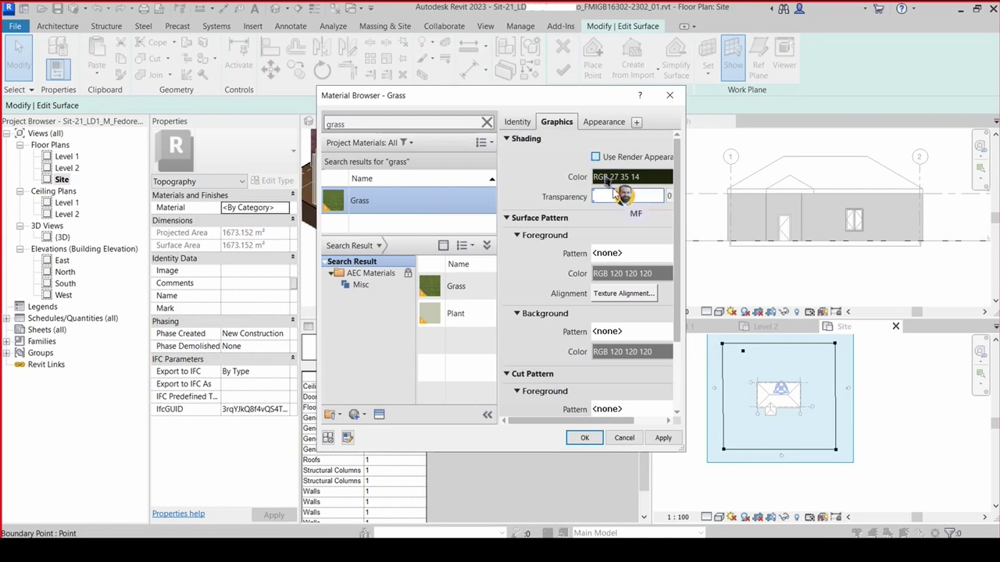
left_click(606, 177)
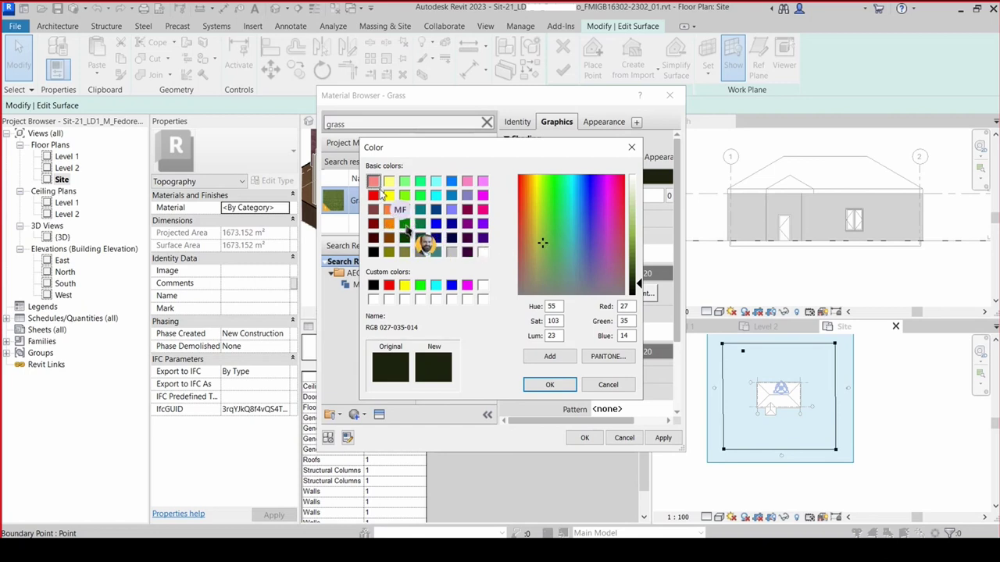
left_click(405, 224)
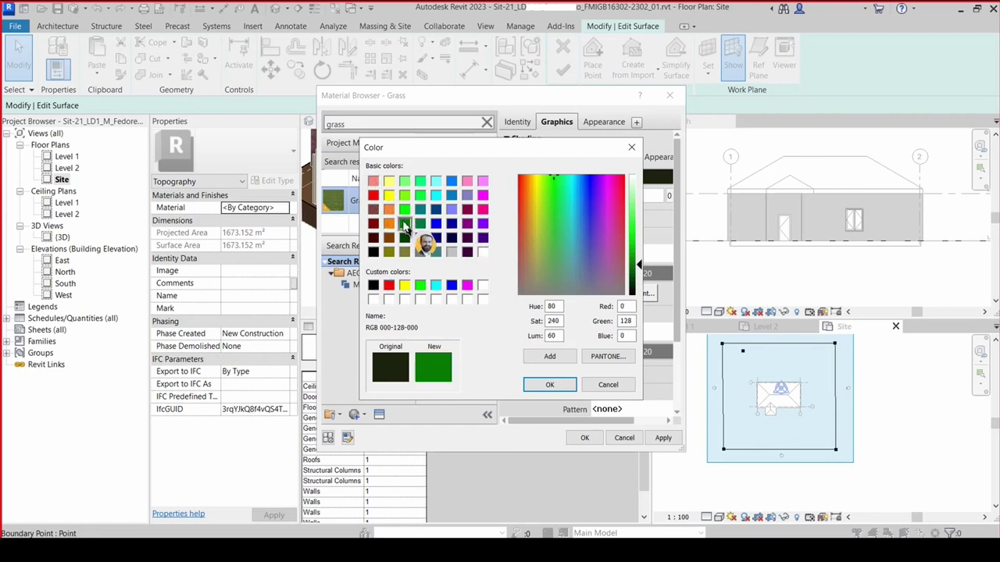
left_click(551, 385)
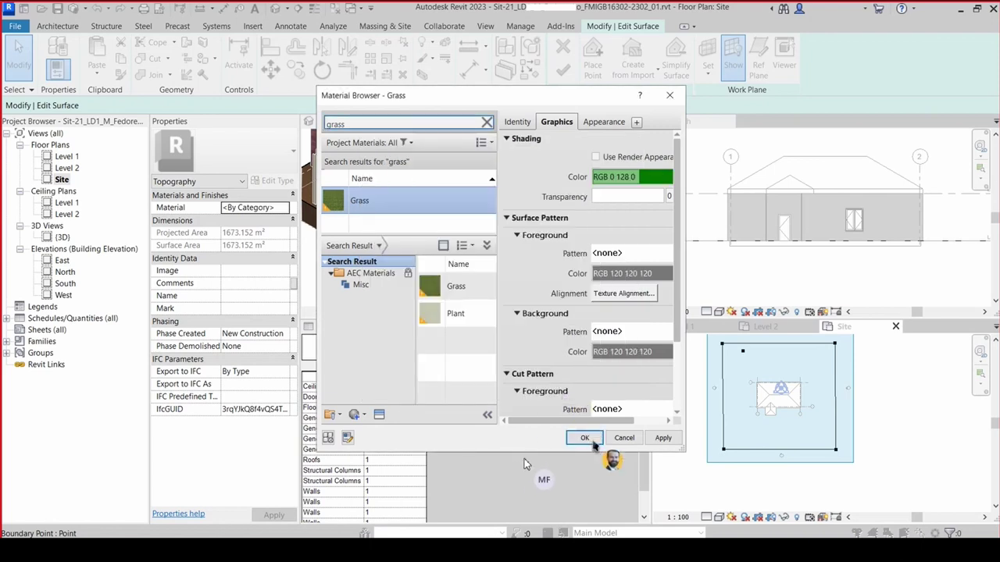
left_click(585, 439)
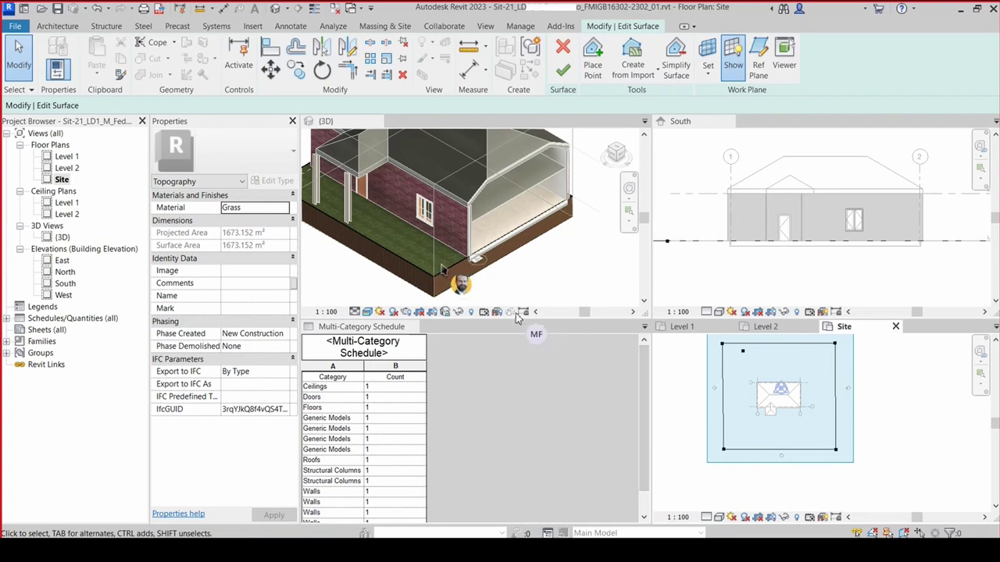
- Finish the grassed toposurface, orbit the 3D view, then switch to the Level 1 plan
left_click(562, 70)
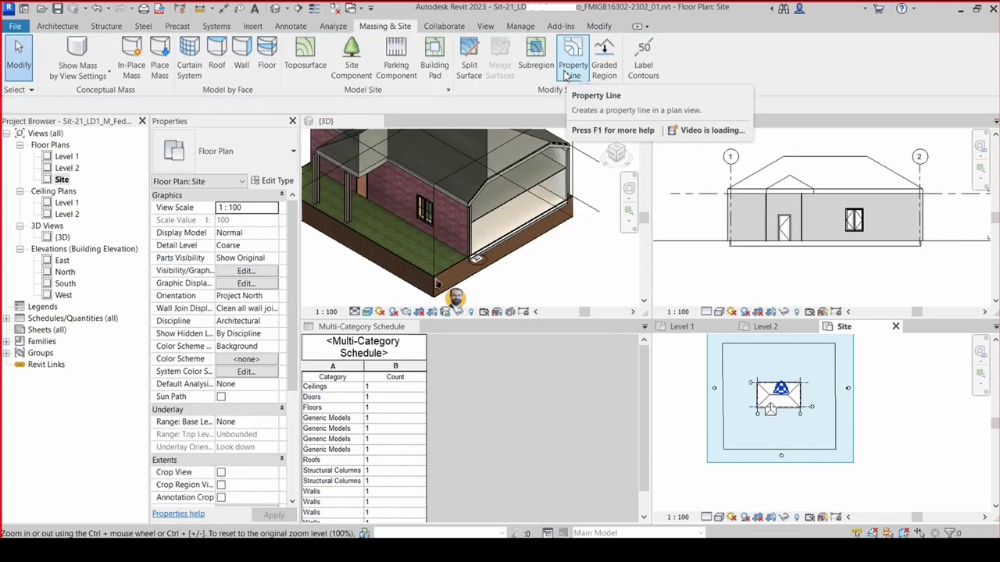
middle_click_drag(613, 251, 578, 240, "shift")
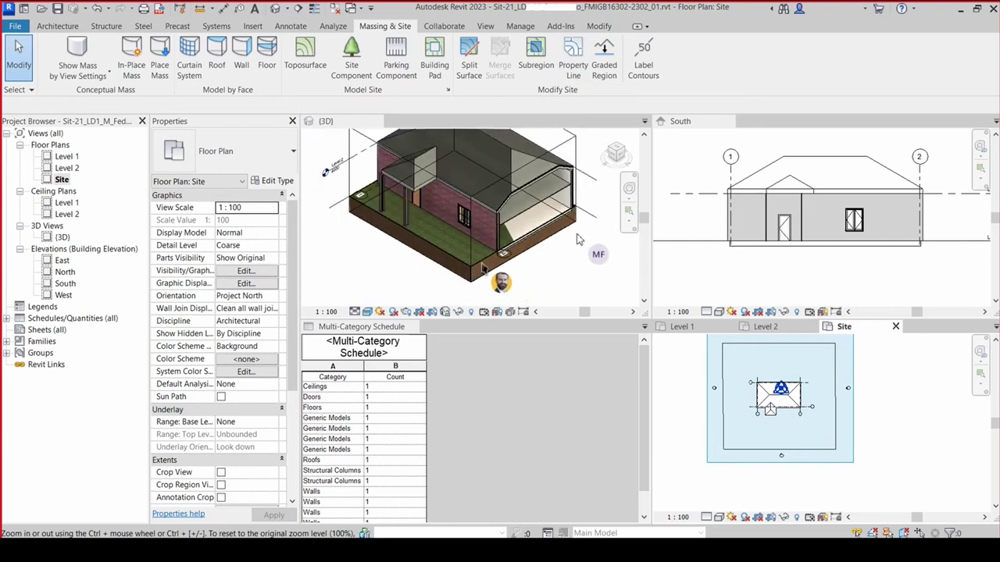
middle_click_drag(578, 240, 575, 240, "shift")
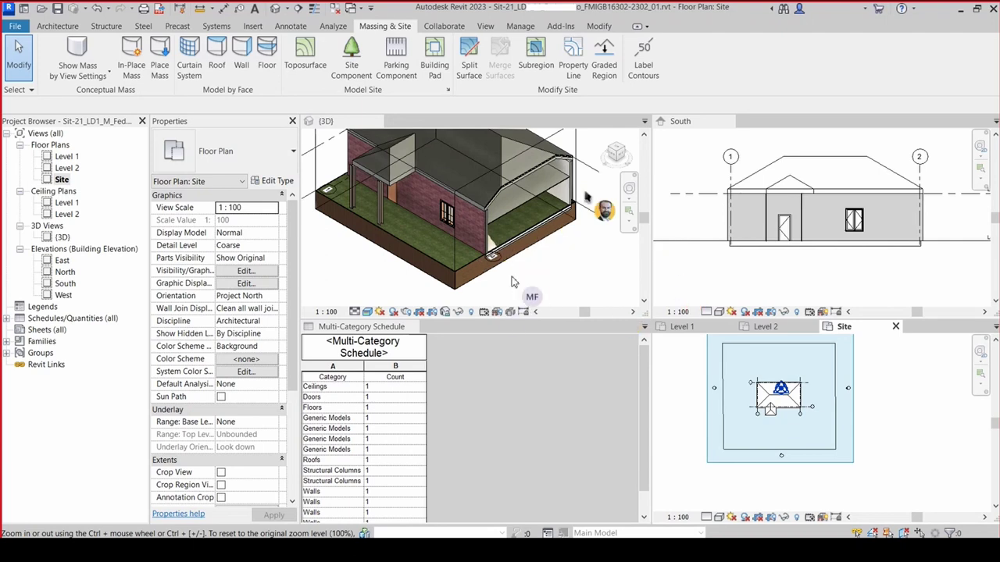
left_click(682, 326)
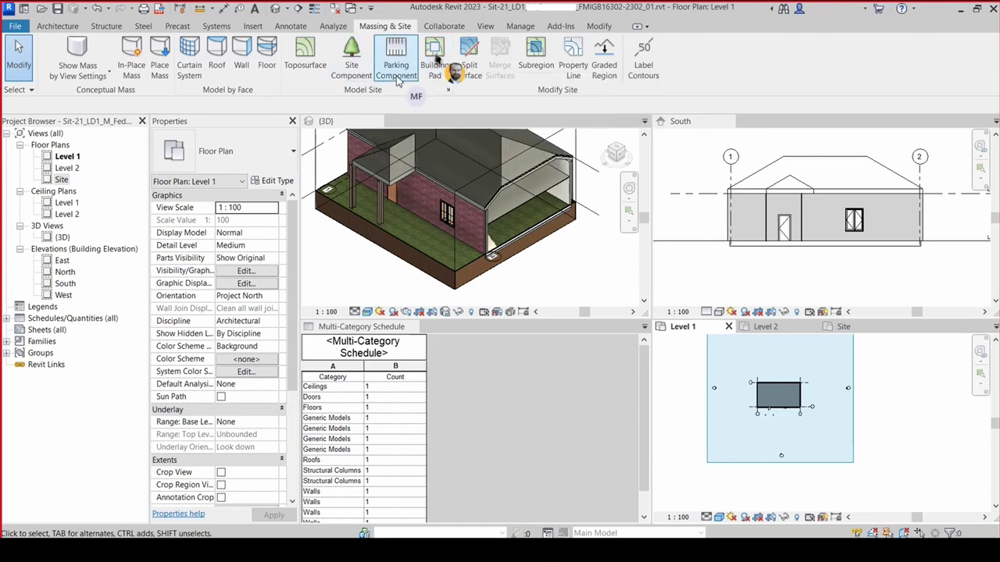
- Start a building pad and pick the left wall as a boundary line, then discard that single edge
left_click(435, 56)
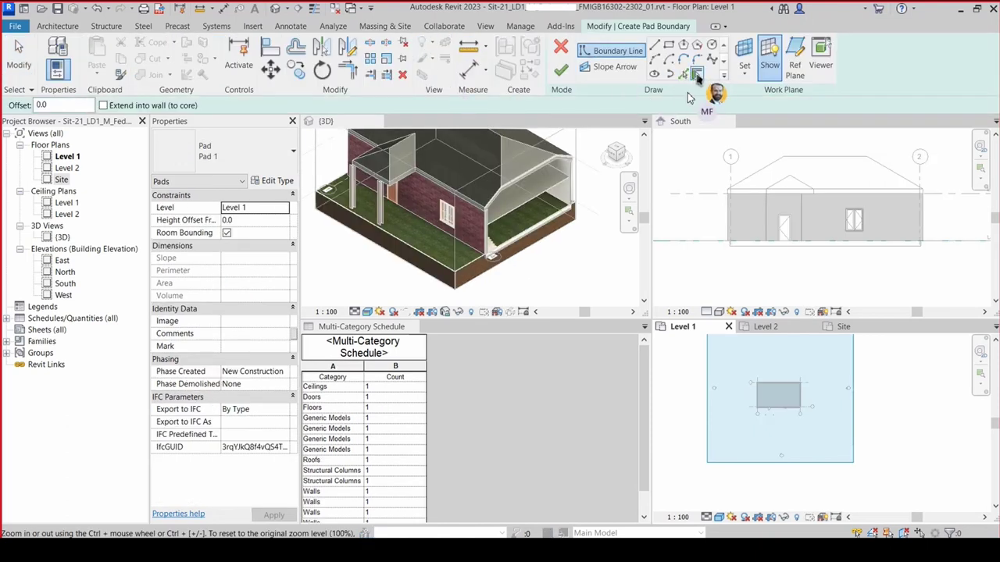
left_click(697, 74)
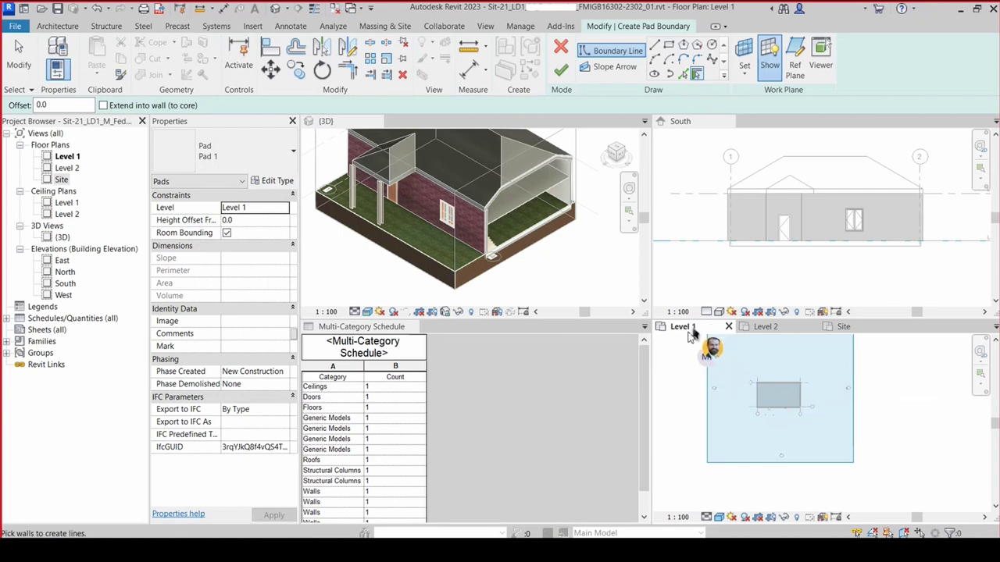
left_click(756, 397)
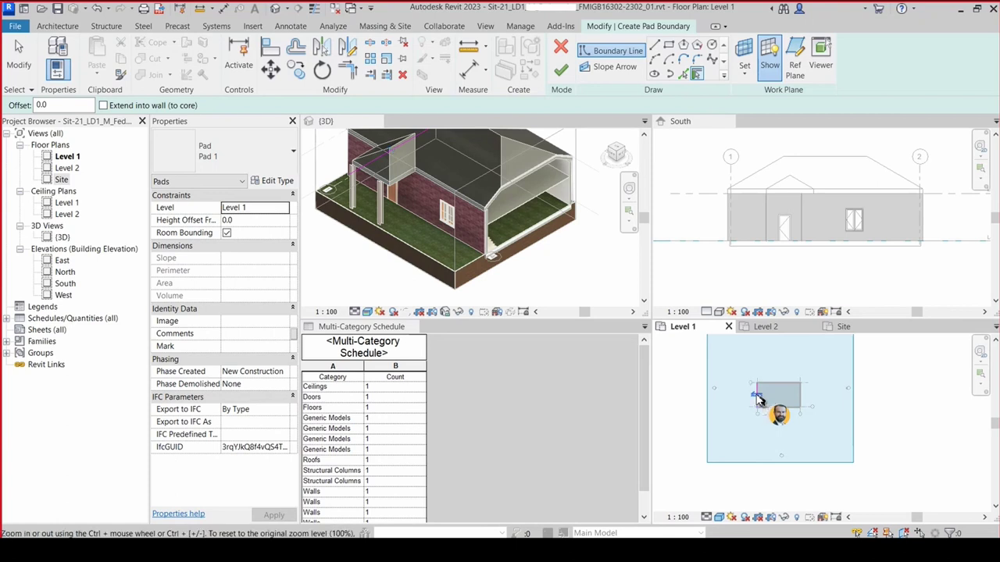
key("Escape")
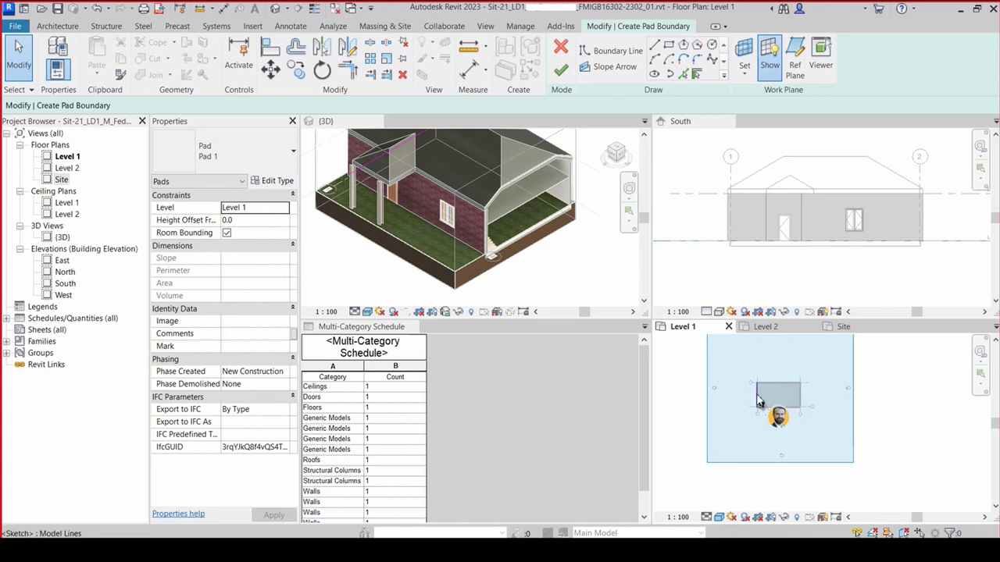
left_click(757, 401)
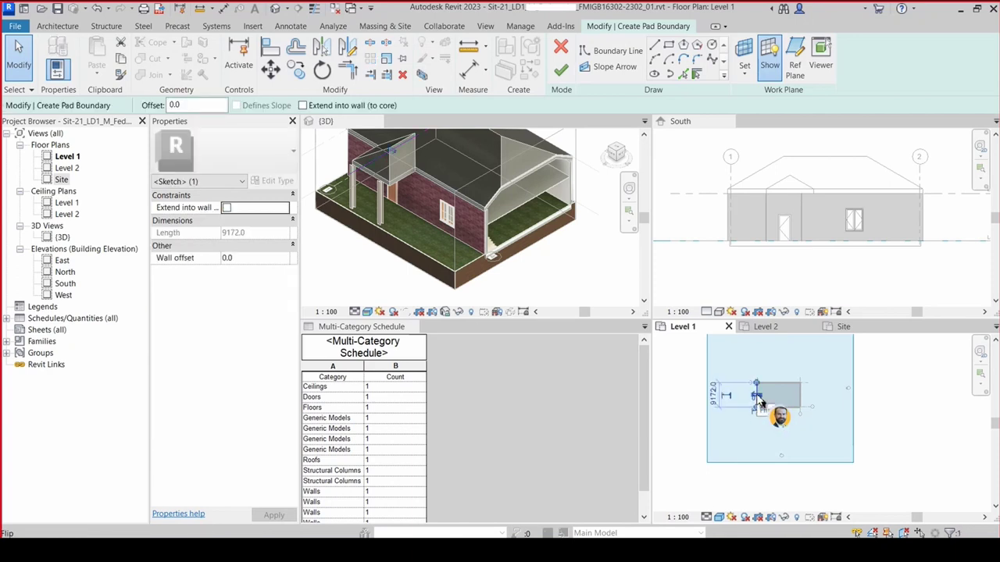
key("Escape")
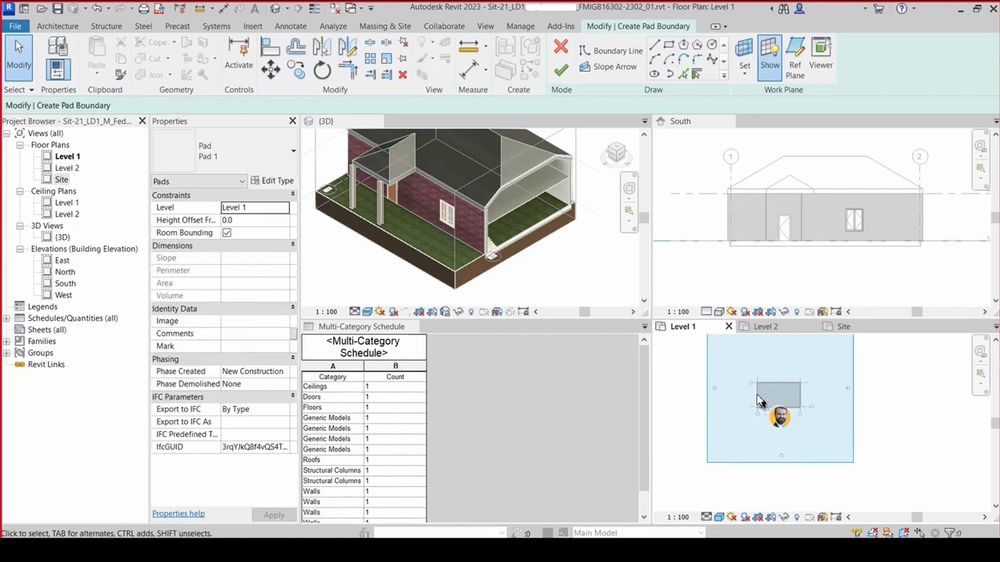
- Use Pick Walls to Tab-chain the house's exterior walls as the pad boundary and finish the pad
left_click(697, 74)
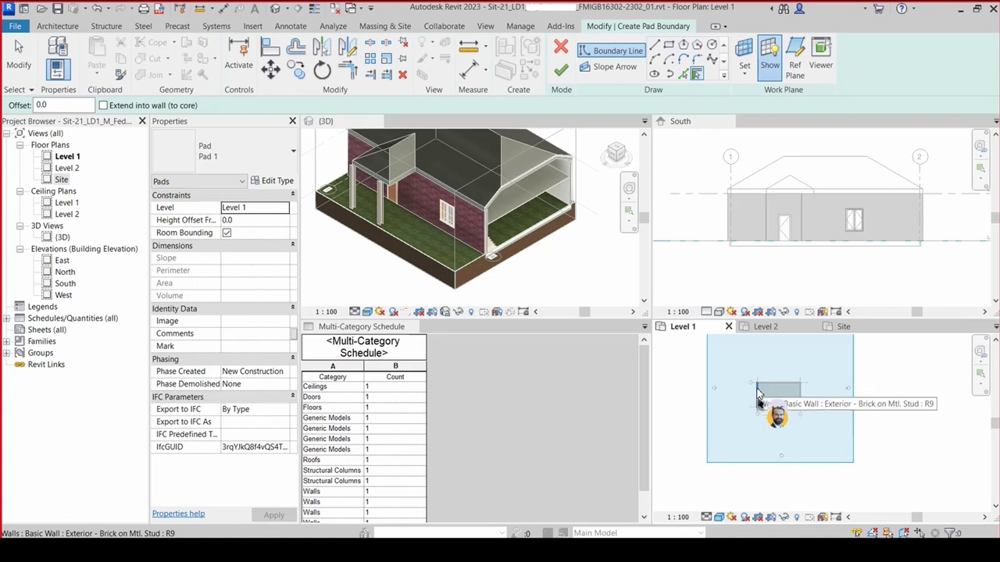
key("Tab")
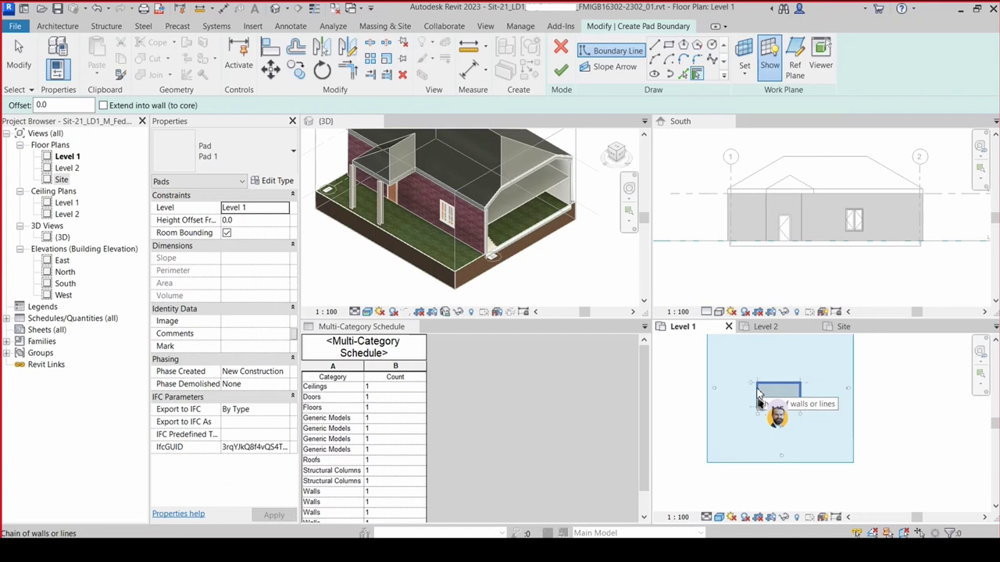
left_click(757, 396)
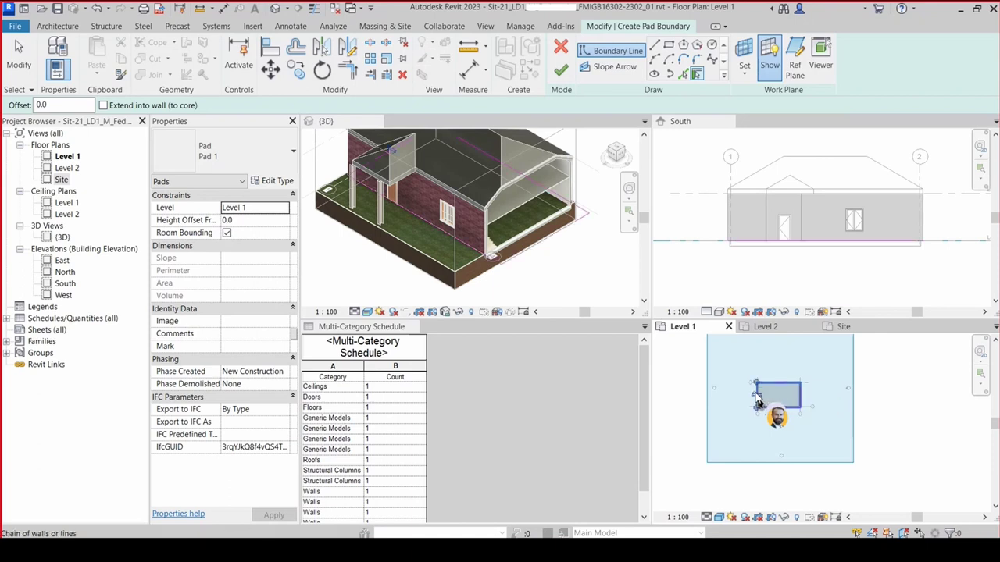
left_click(561, 72)
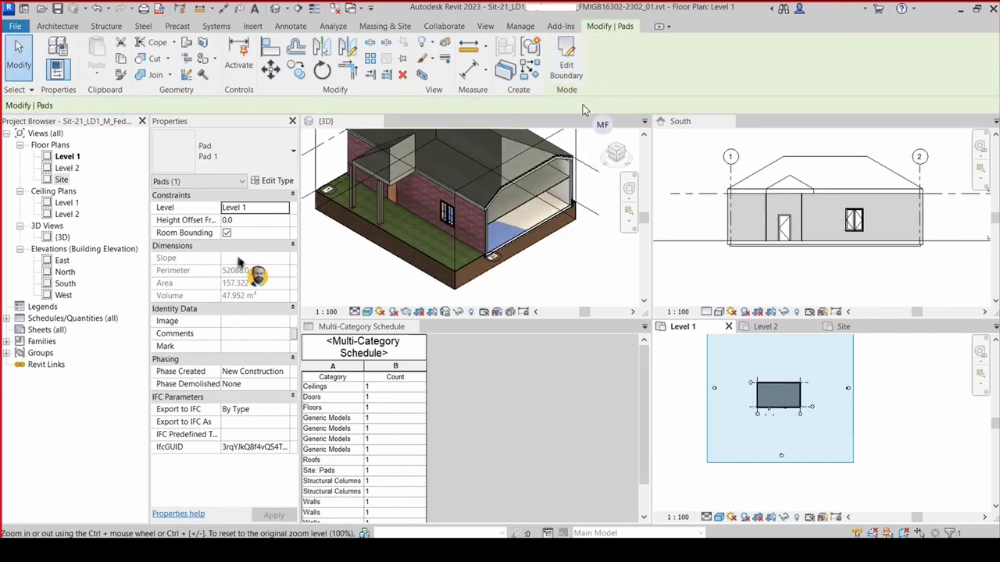
- Set Pad 1's Height Offset From Level to -200 and apply it
left_click(246, 221)
type("-200")
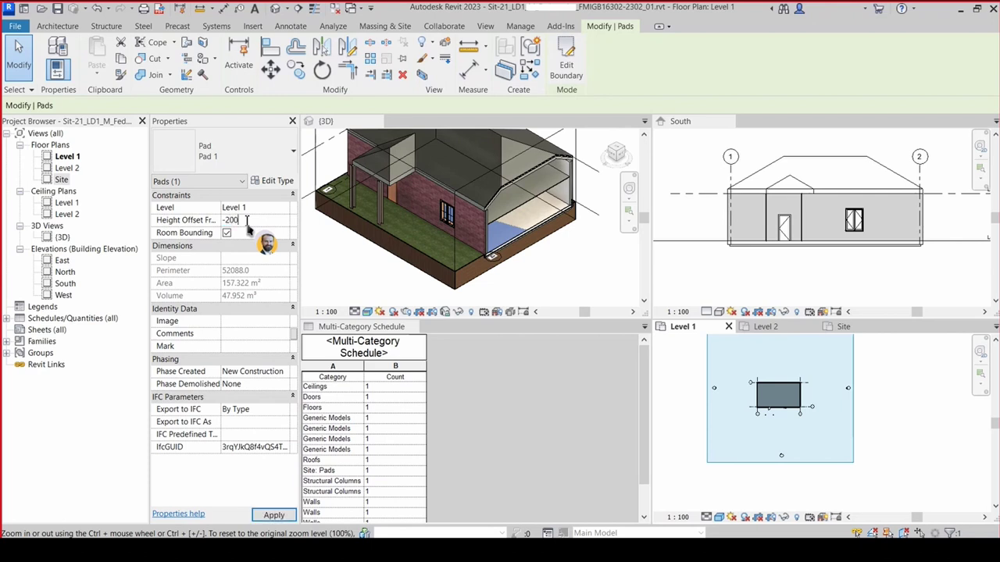
key("Return")
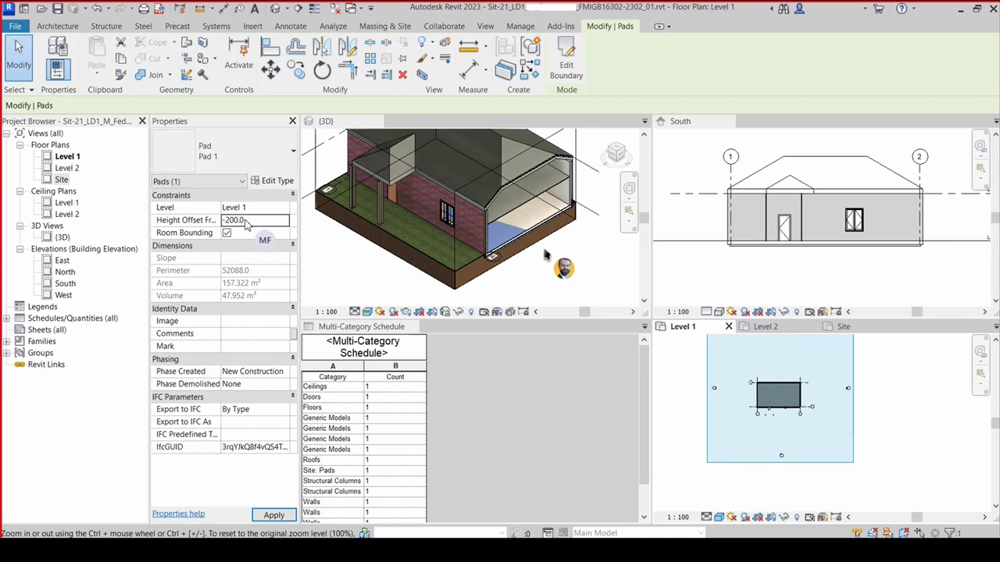
left_click(273, 515)
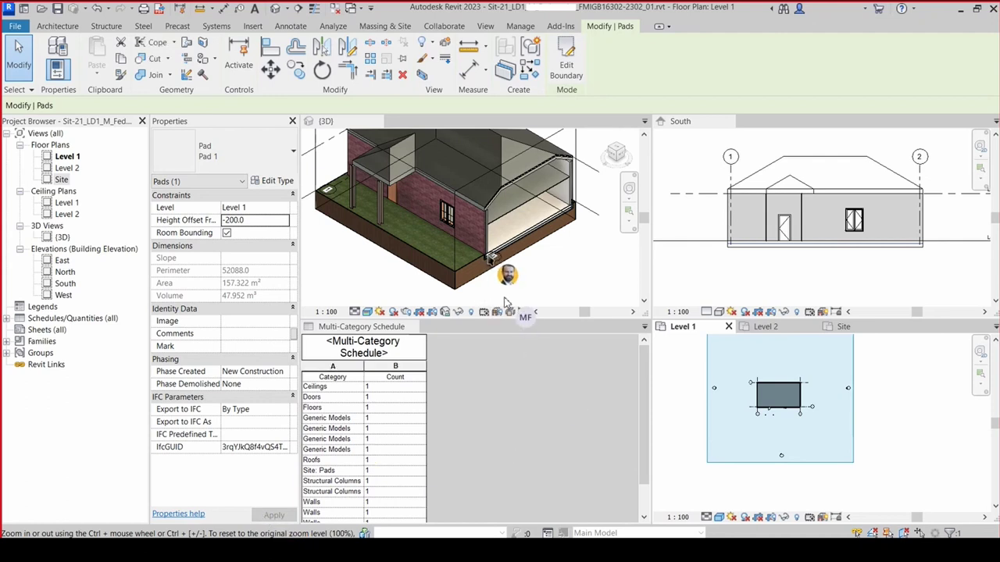
- Zoom into the building corner in the 3D view to check the pad edge
scroll(488, 258, "up", 2)
scroll(487, 258, "up", 2)
scroll(488, 256, "up", 2)
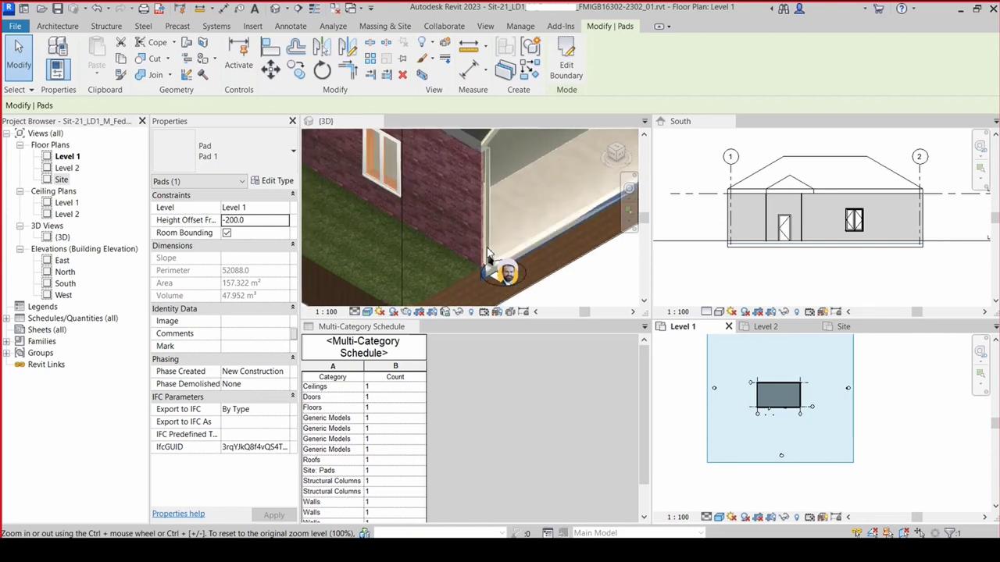
scroll(487, 258, "up", 1)
scroll(508, 261, "up", 1)
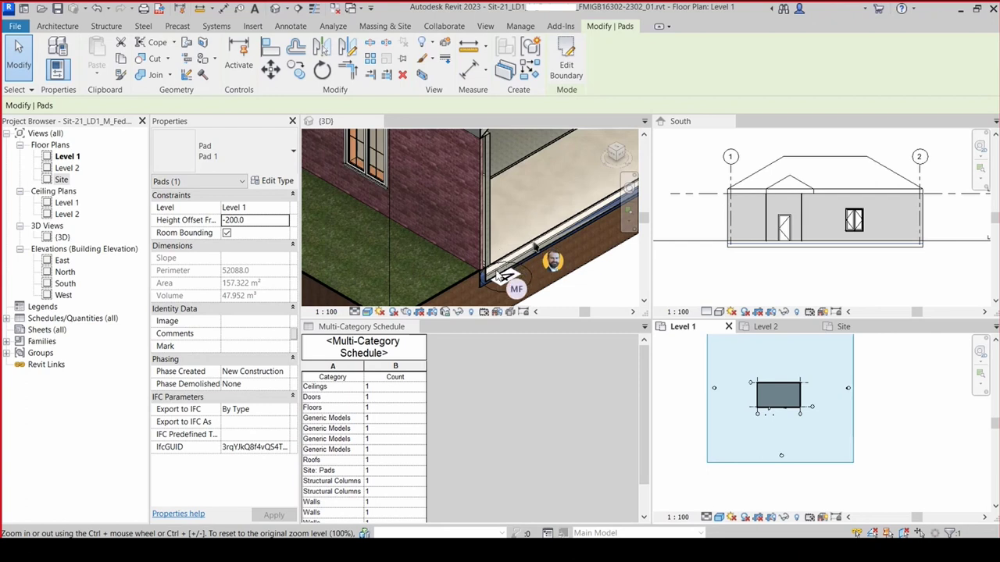
left_click(525, 221)
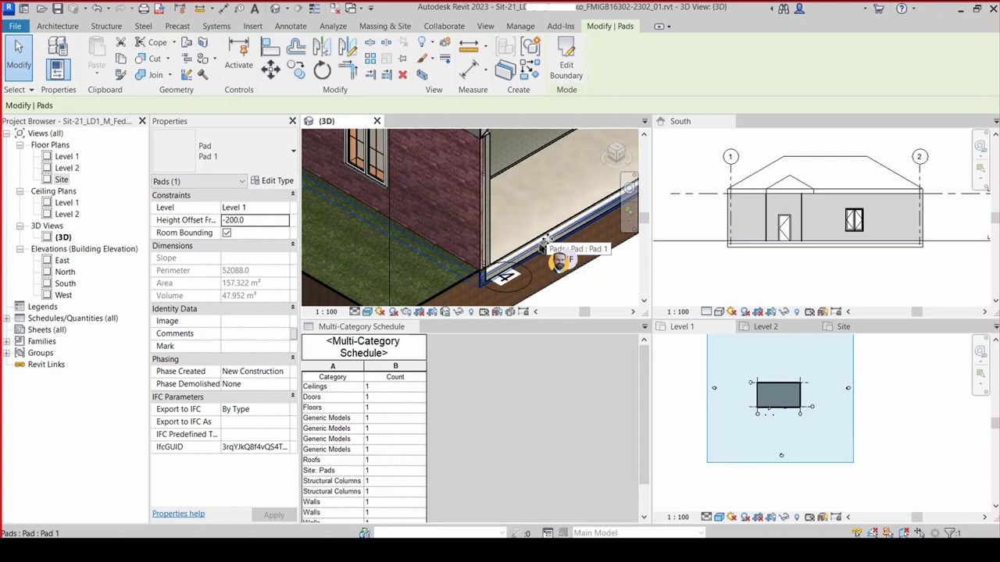
- Select the Level 1 concrete floor to read its 425 mm thickness, then zoom to the corner
key("Escape")
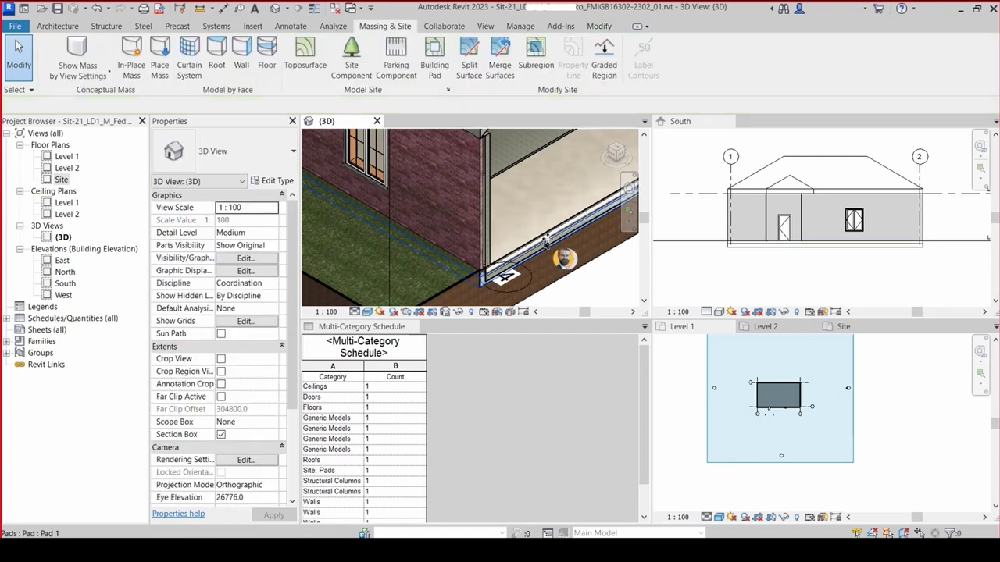
left_click(546, 242)
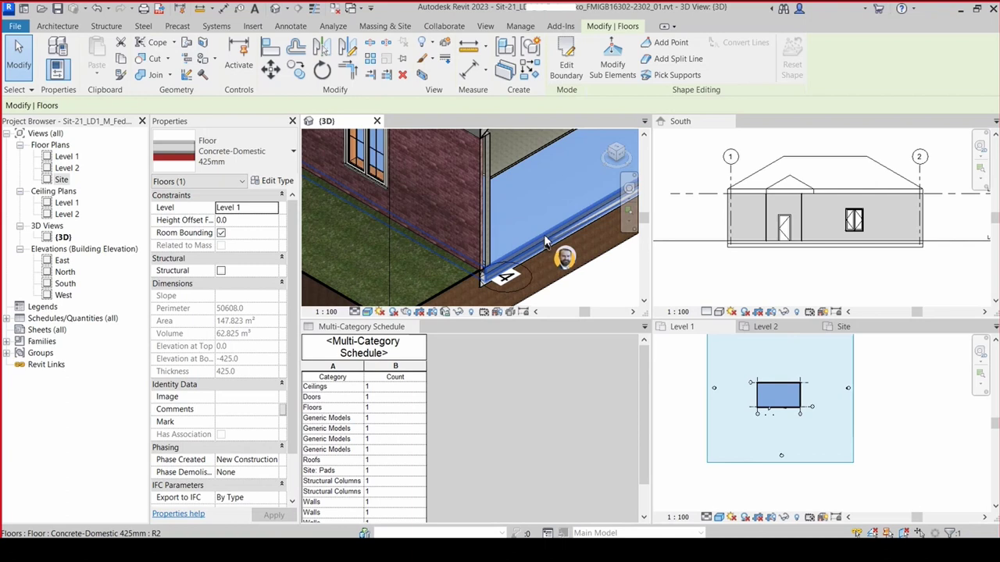
key("Escape")
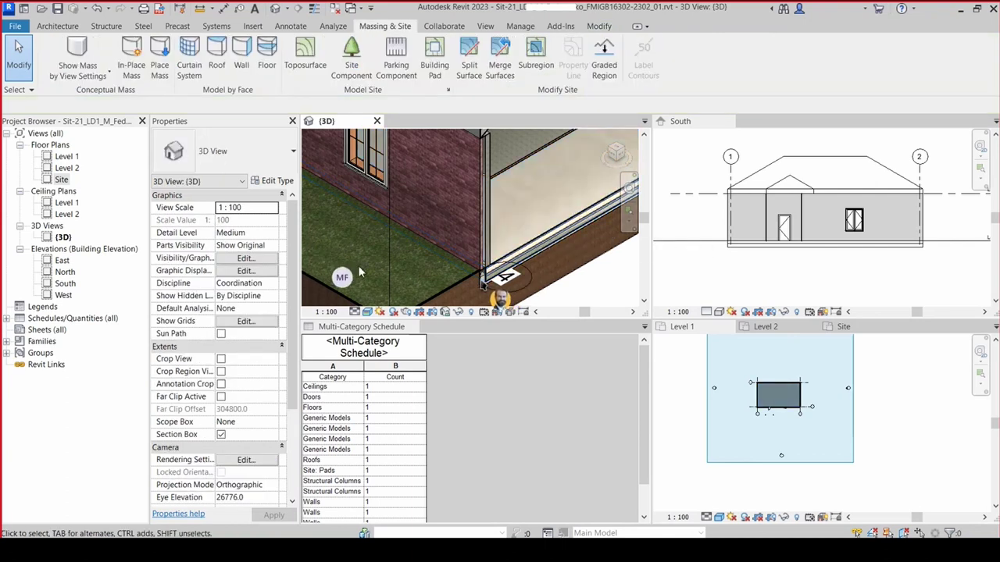
scroll(484, 288, "up", 1)
scroll(485, 287, "up", 1)
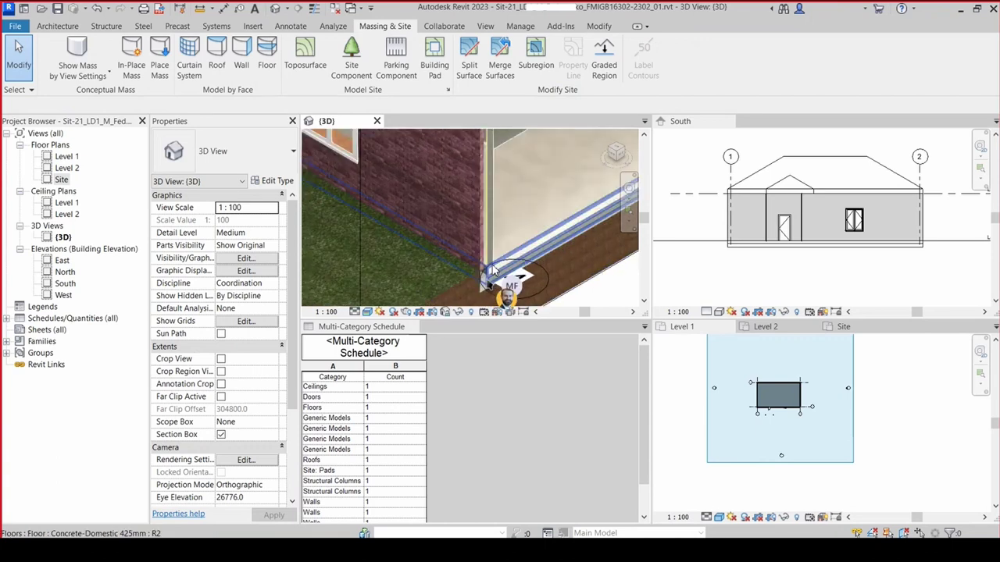
scroll(481, 291, "up", 1)
scroll(478, 295, "up", 1)
scroll(478, 297, "up", 1)
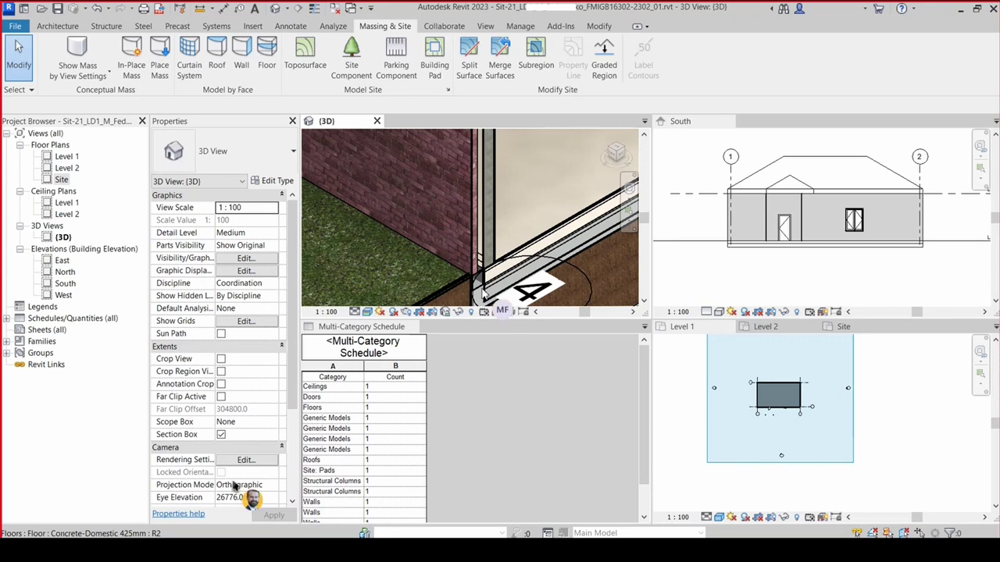
scroll(482, 299, "down", 1)
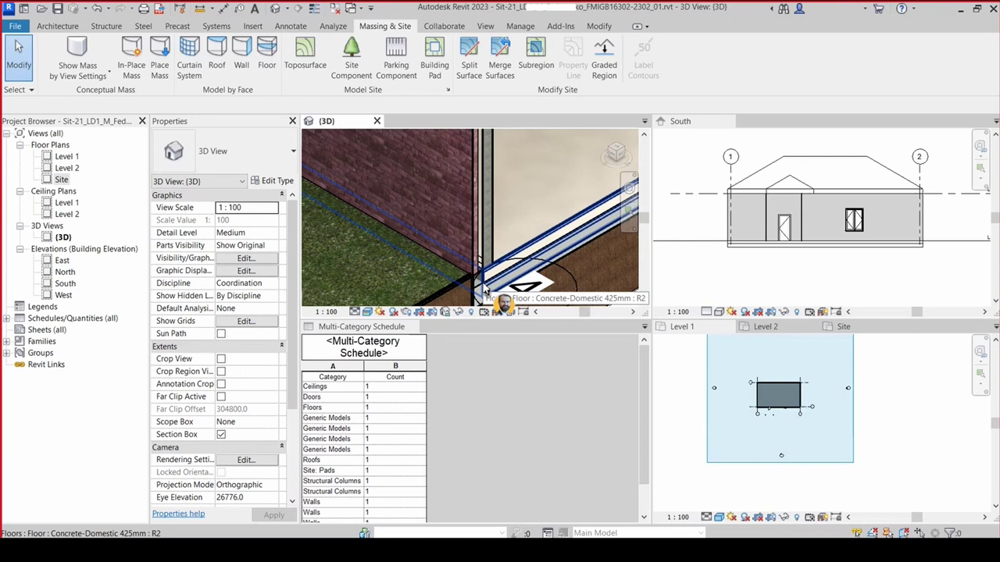
- Tab-select Pad 1 at the corner and change its Height Offset to -425
key("Tab")
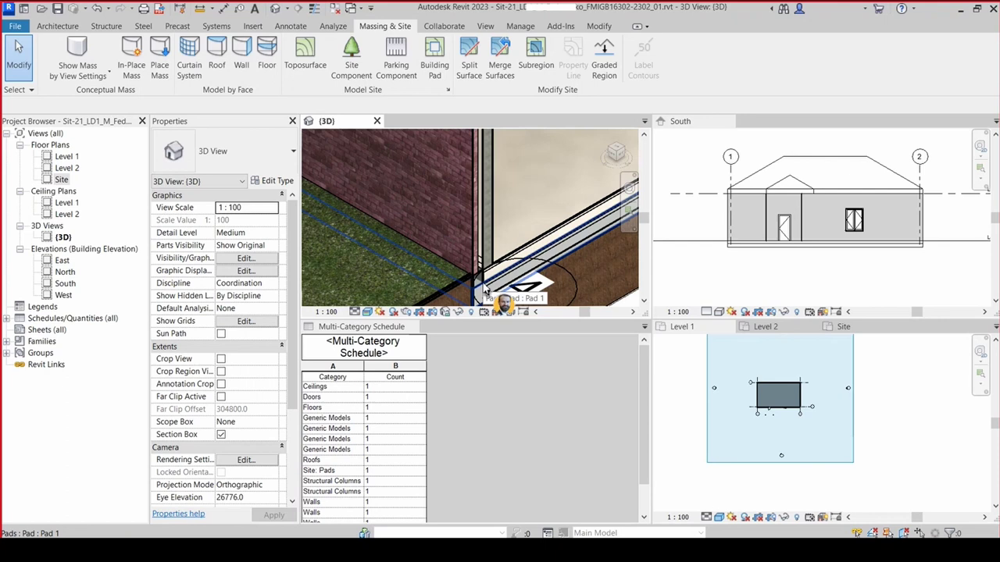
left_click(484, 289)
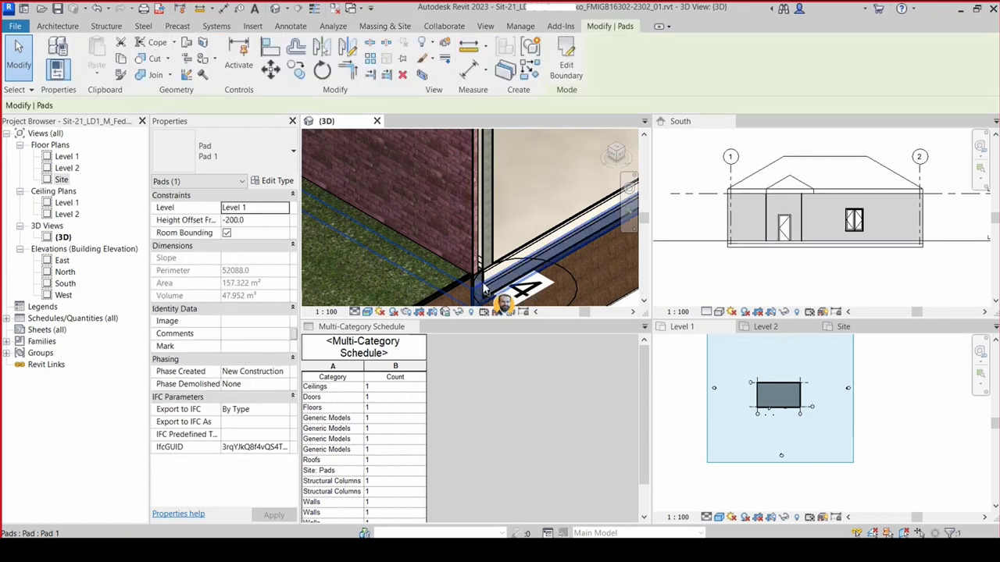
left_click(249, 220)
key("BackSpace")
type("-425")
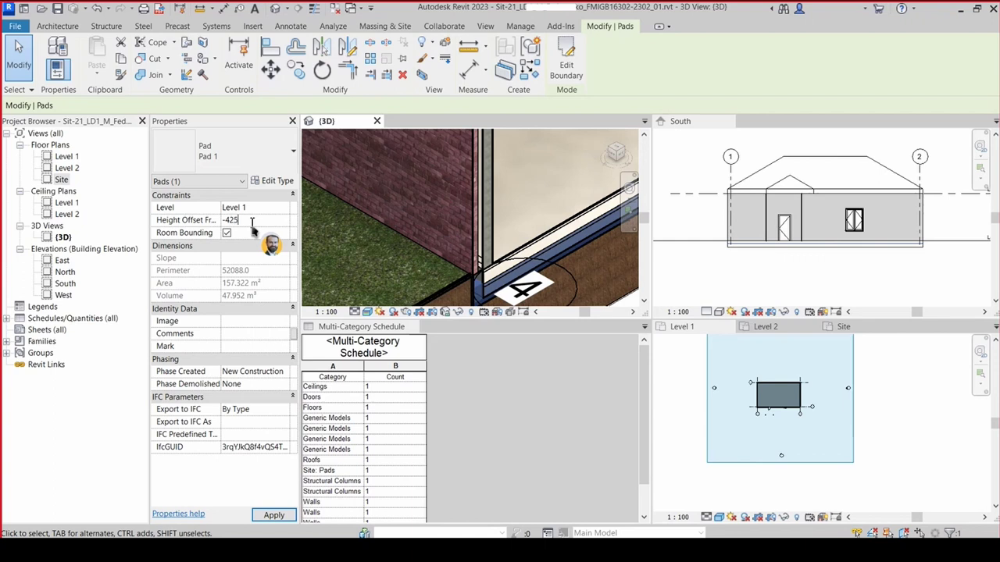
key("Return")
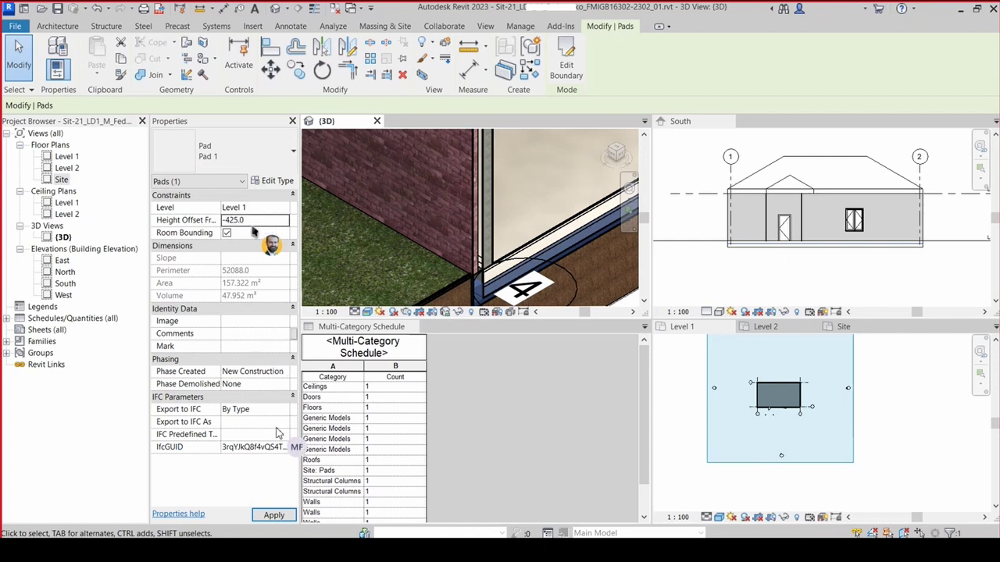
left_click(283, 521)
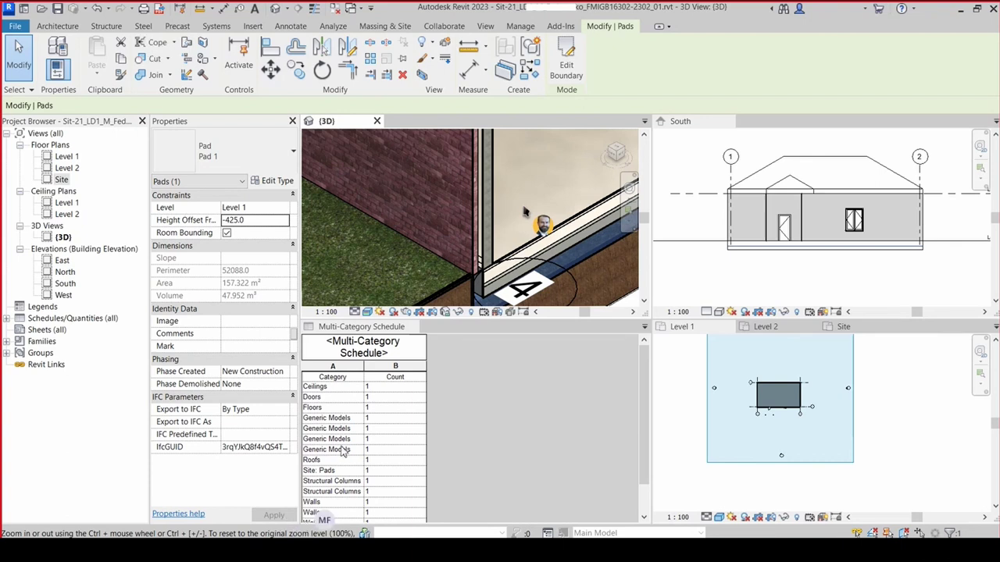
key("Escape")
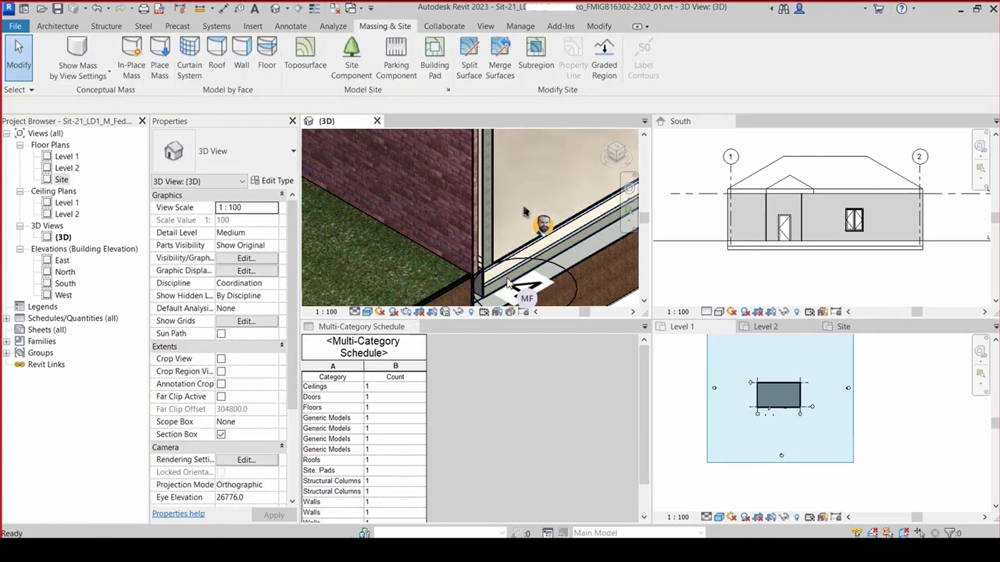
scroll(531, 226, "down", 3)
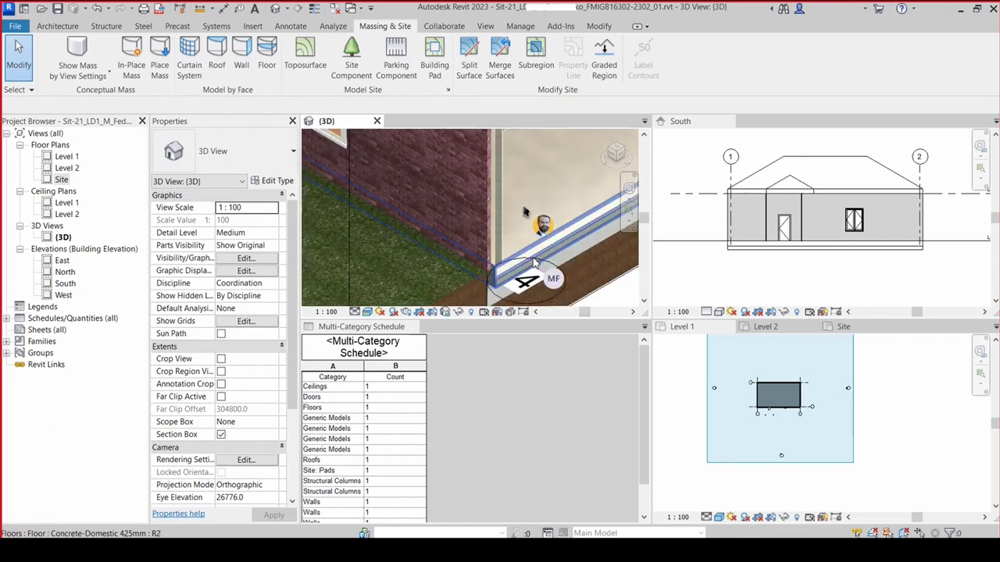
scroll(532, 262, "up", 2)
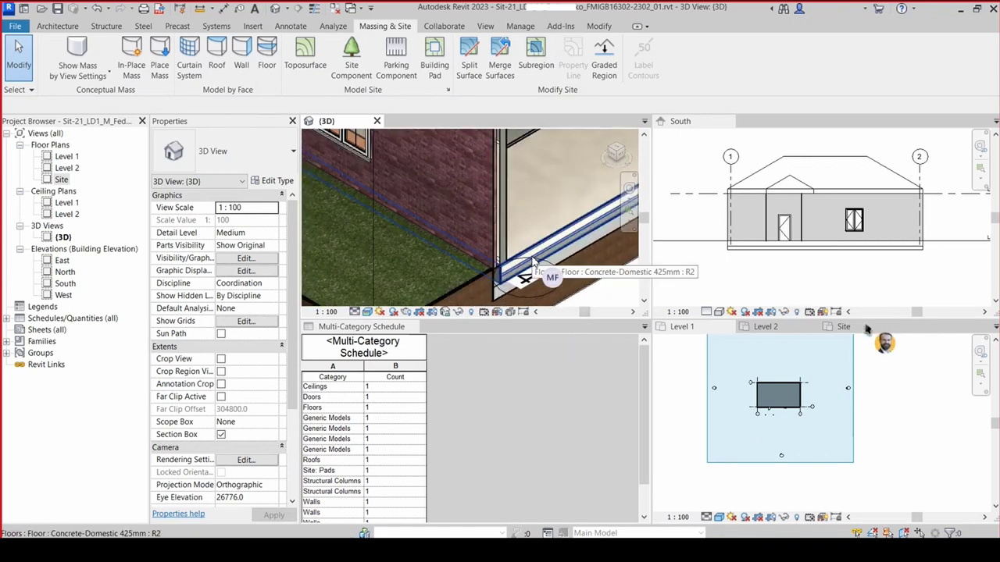
- Place two M_RPC Tree - Deciduous Scarlet Oak 12.5 m trees just south of the house on Level 1
left_click(777, 410)
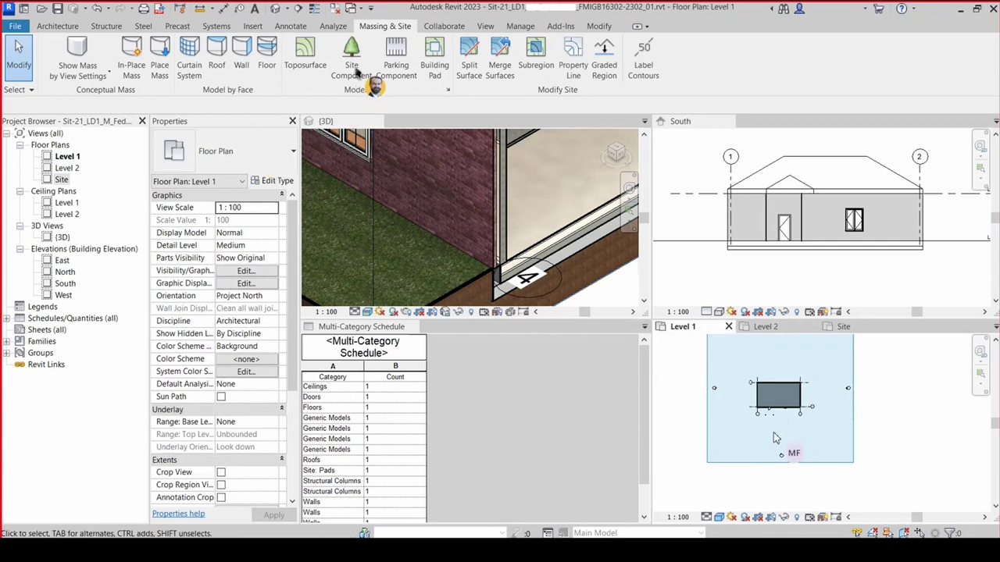
left_click(353, 68)
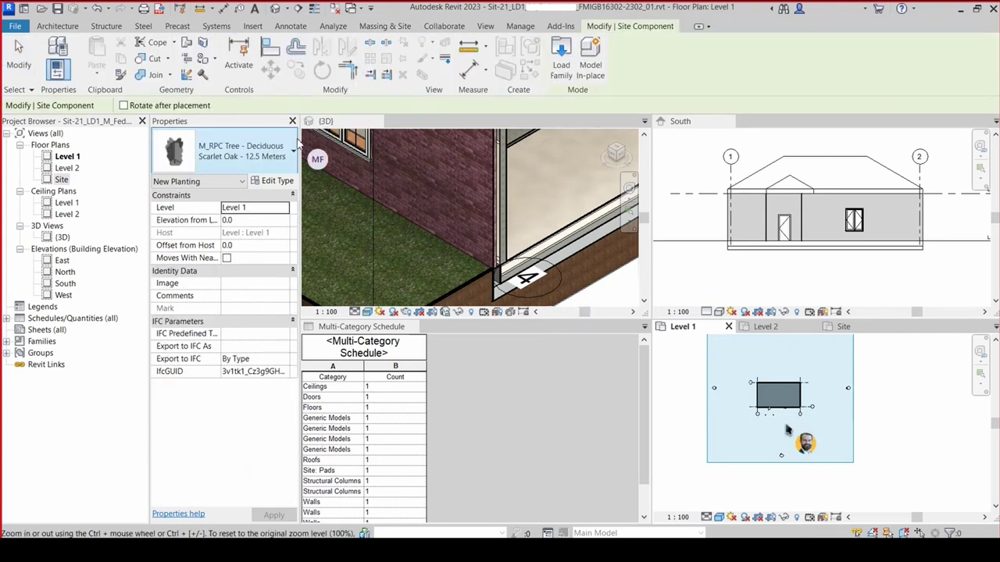
scroll(789, 422, "up", 2)
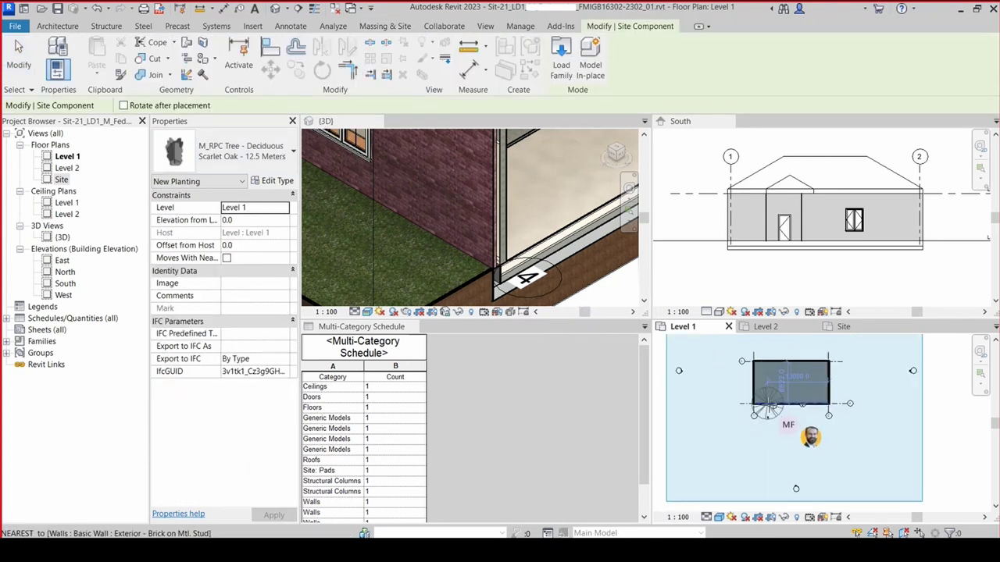
scroll(786, 426, "up", 2)
scroll(841, 437, "up", 2)
scroll(859, 445, "up", 2)
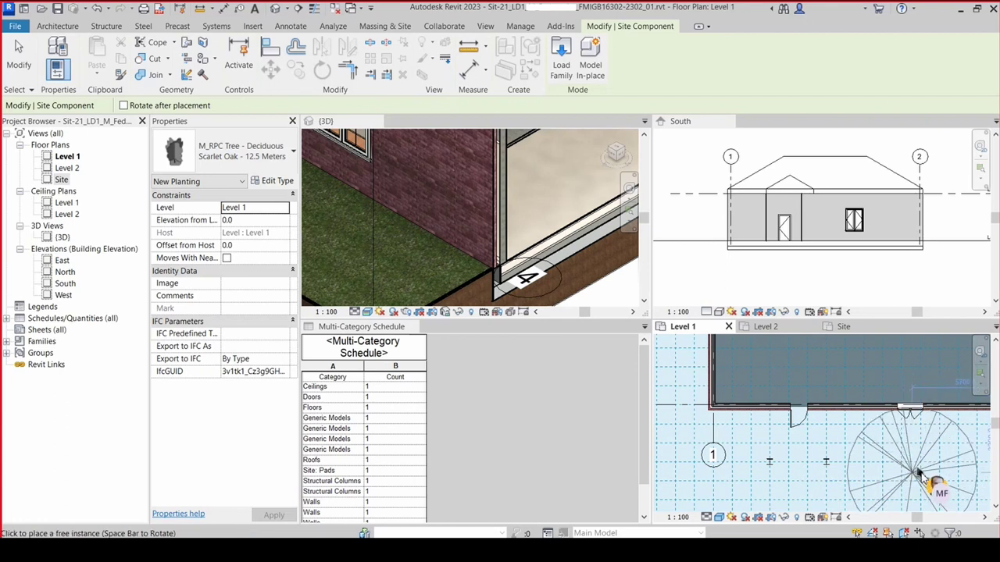
left_click(917, 473)
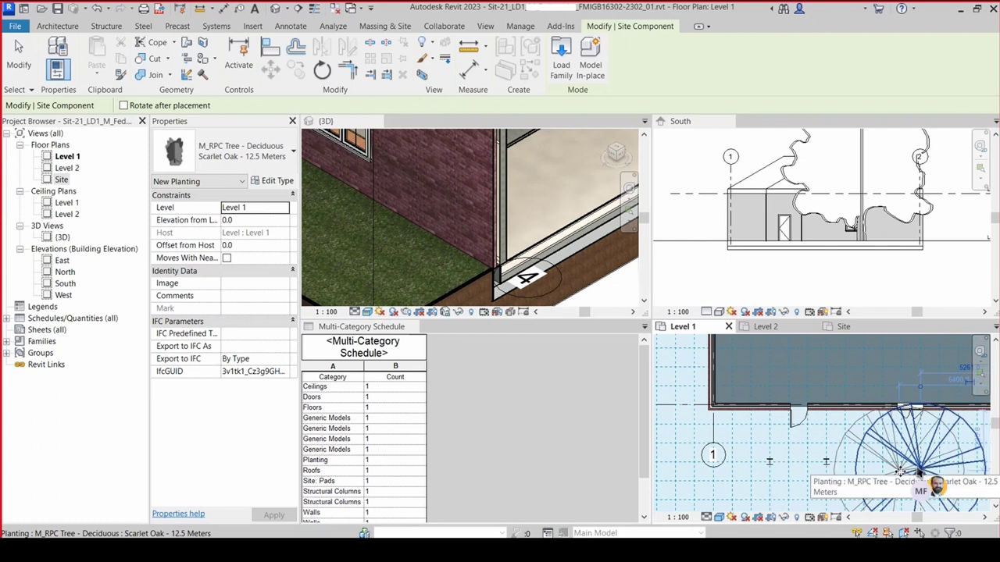
left_click(900, 472)
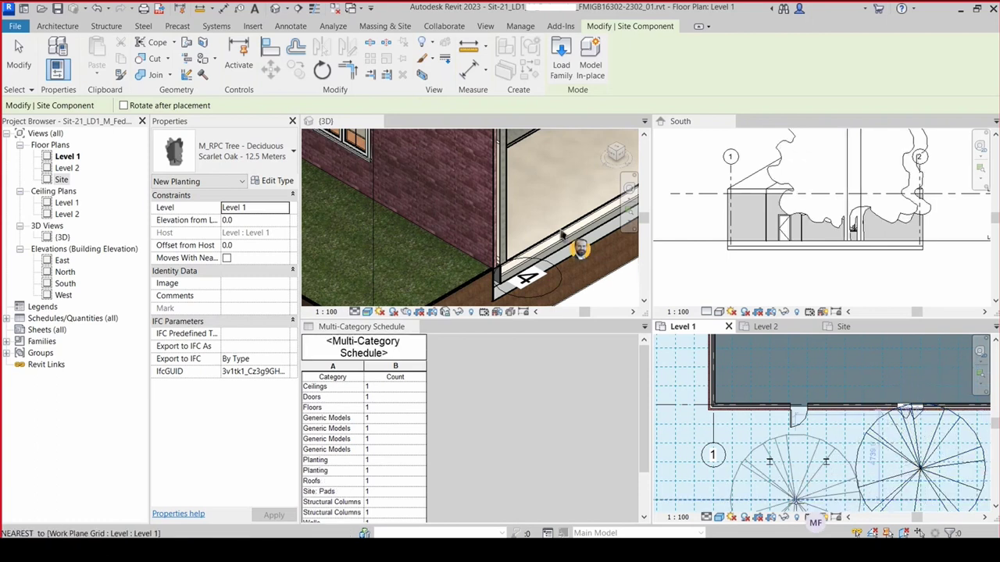
key("Escape")
key("Escape")
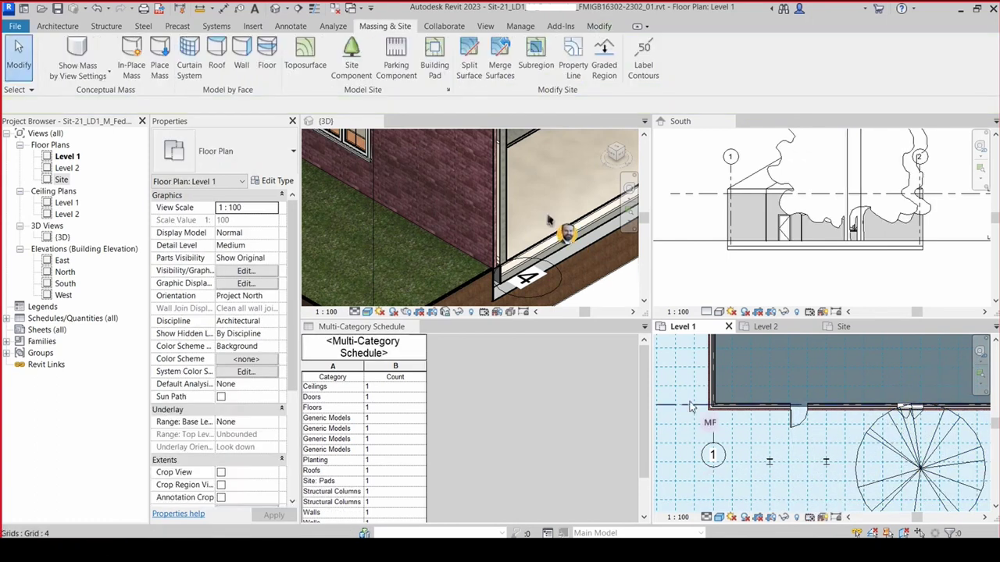
- Zoom out in the 3D view and select its section box
scroll(690, 406, "down", 2)
scroll(690, 406, "down", 2)
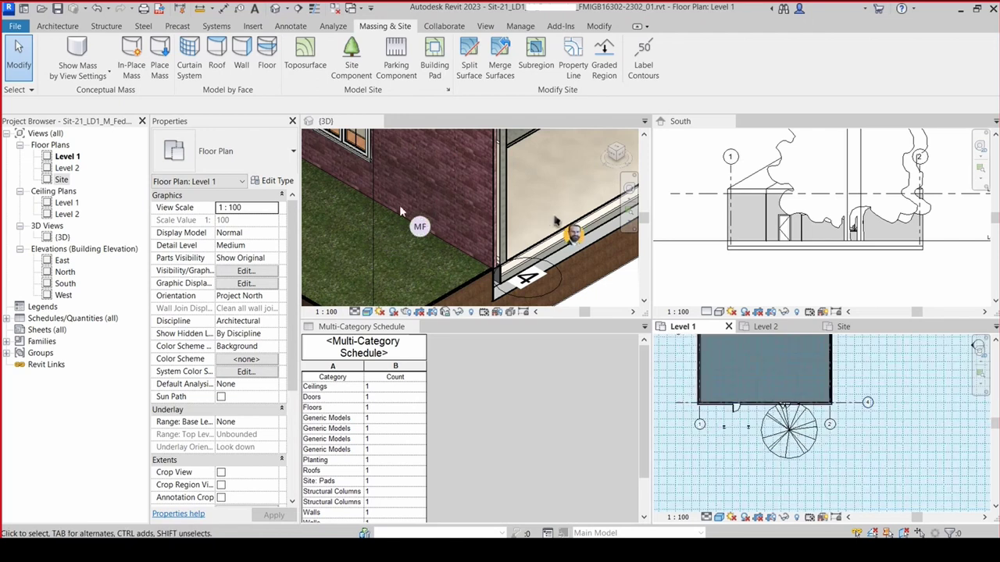
scroll(400, 211, "down", 2)
scroll(402, 221, "down", 3)
scroll(402, 223, "down", 2)
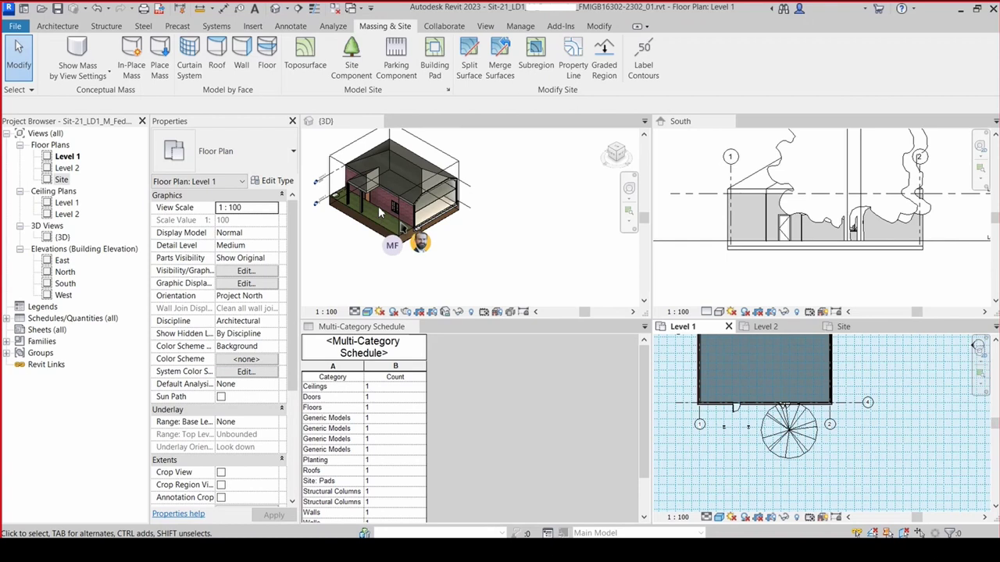
left_click(400, 226)
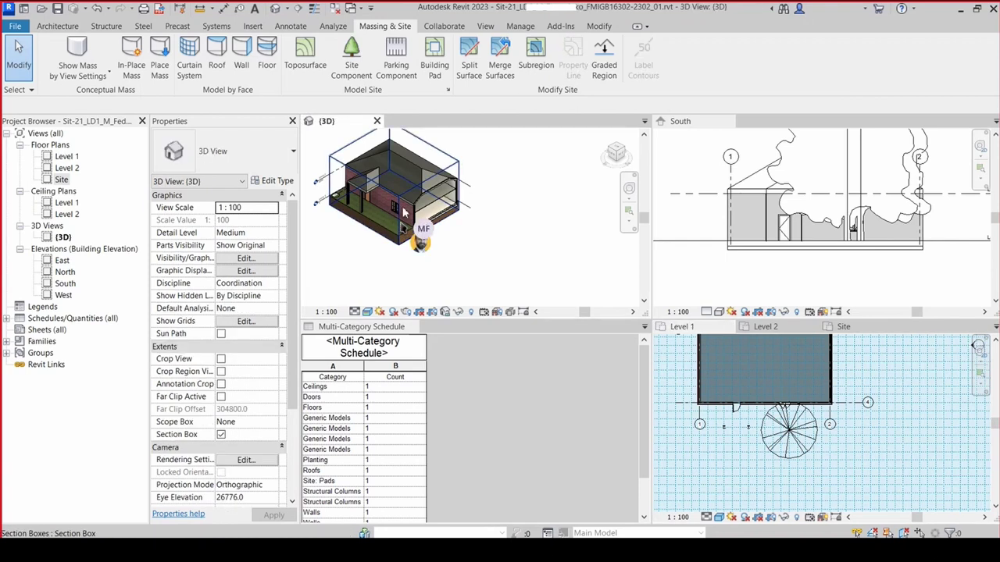
left_click(398, 207)
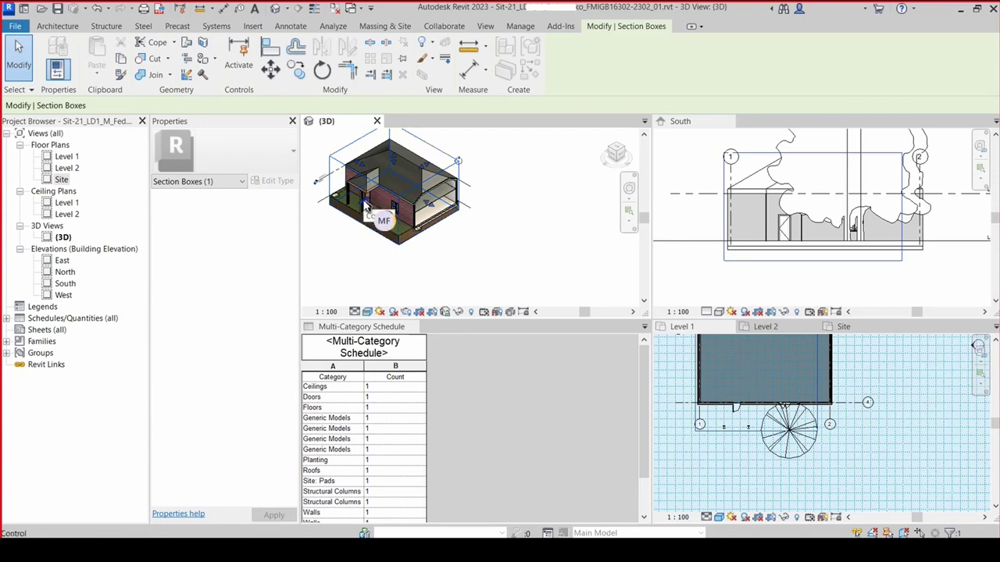
- Drag the section box grips outward until it encloses the whole house and surrounding grass
left_click_drag(366, 205, 344, 232)
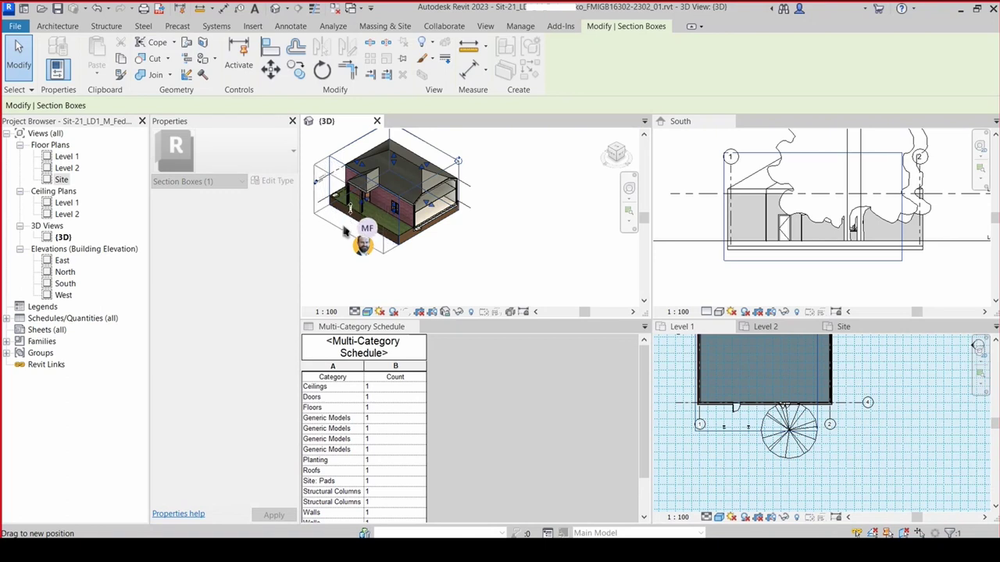
left_click_drag(345, 232, 350, 213)
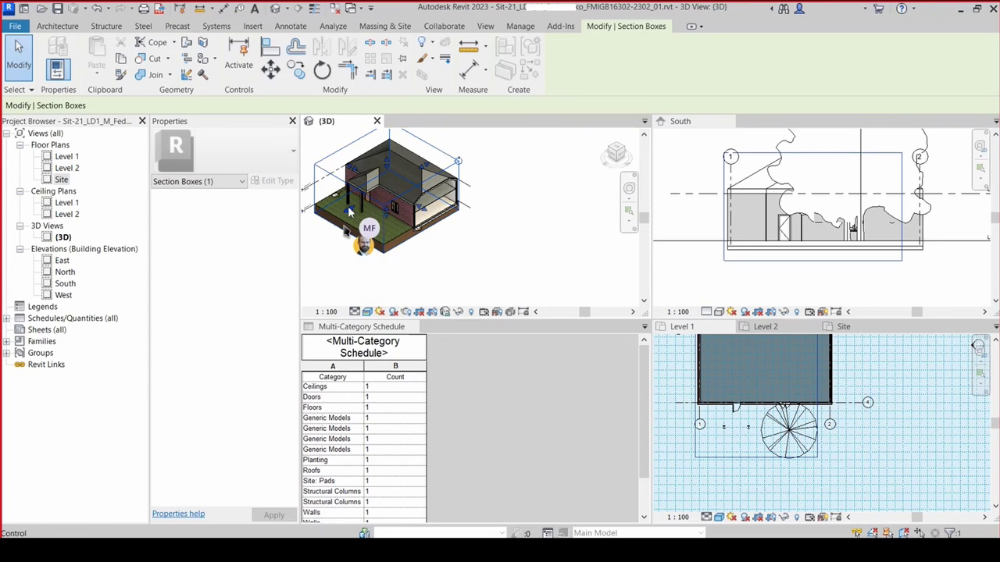
left_click_drag(350, 213, 325, 244)
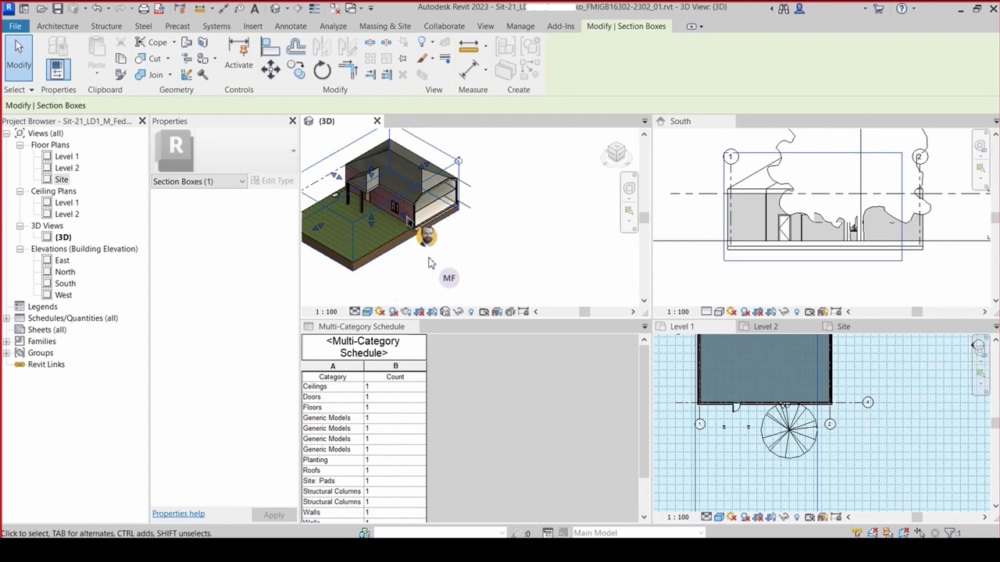
left_click_drag(407, 222, 453, 255)
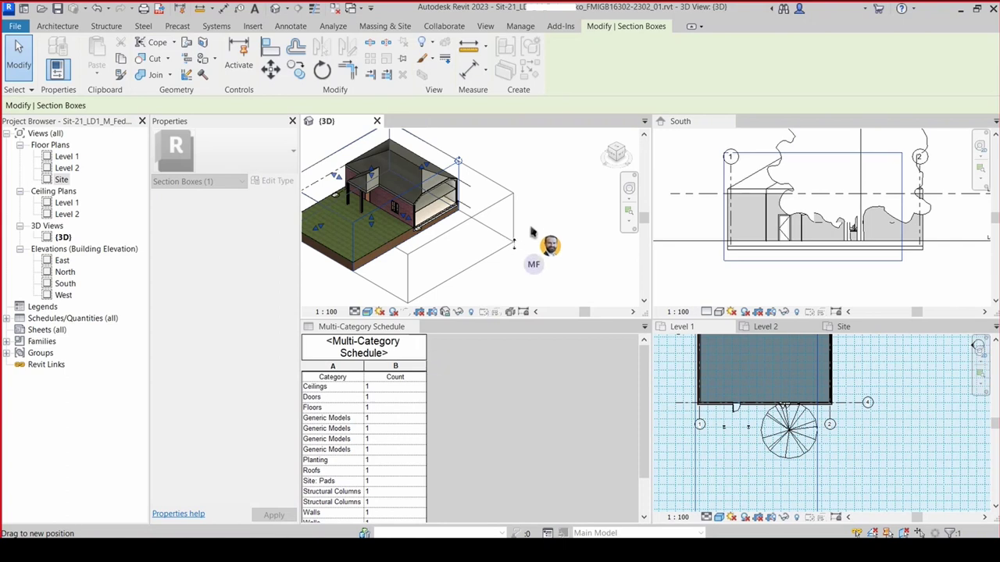
left_click_drag(506, 248, 531, 232)
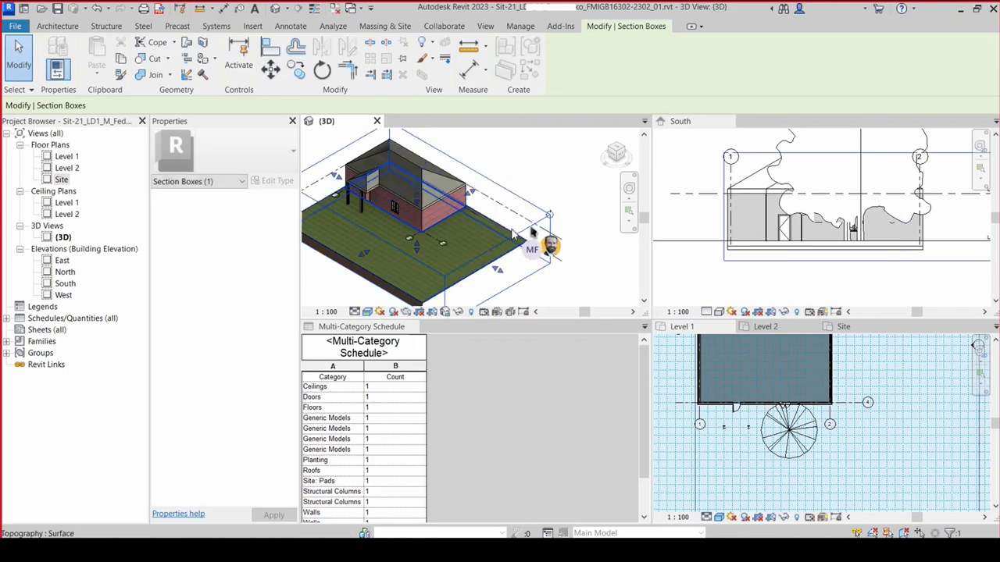
left_click(516, 287)
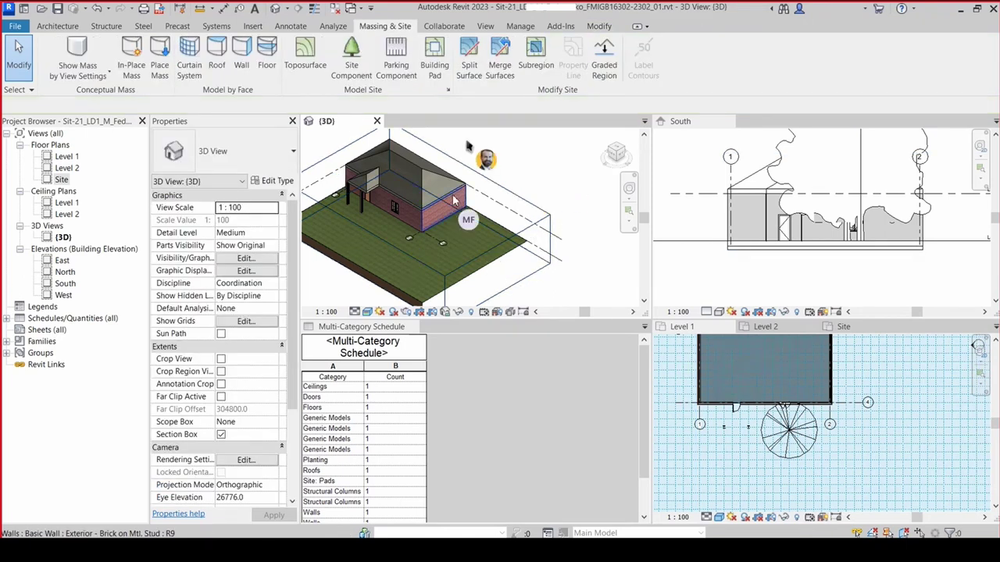
left_click(599, 27)
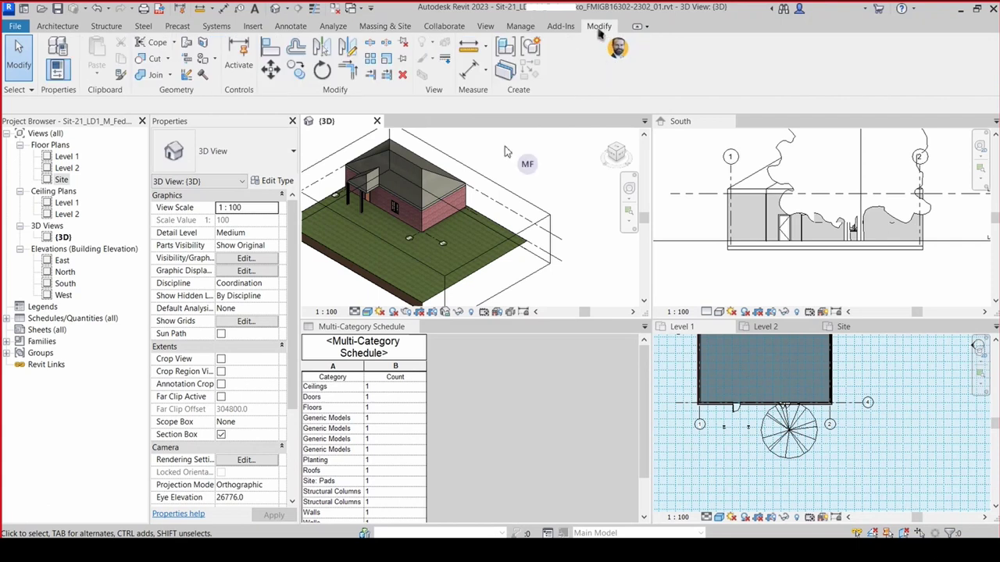
- Untick Section Box in the 3D view properties and orbit to inspect the uncut house, trees and grass
left_click(221, 436)
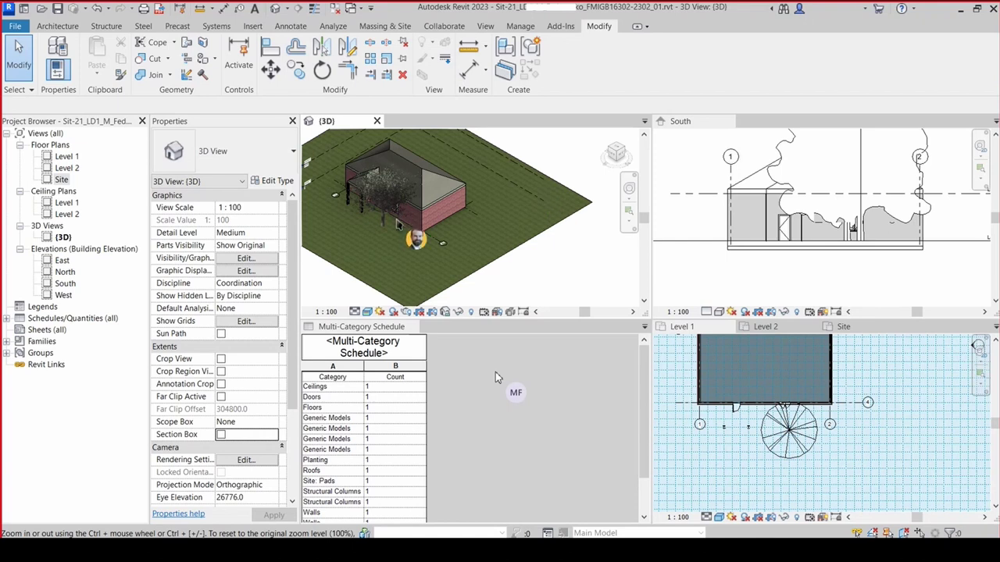
scroll(418, 243, "up", 2)
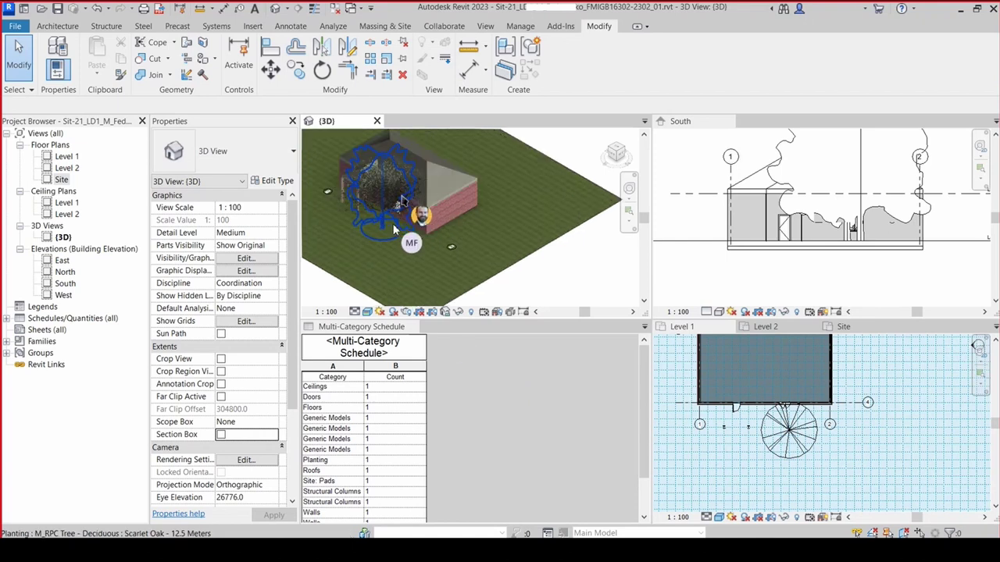
scroll(418, 242, "up", 2)
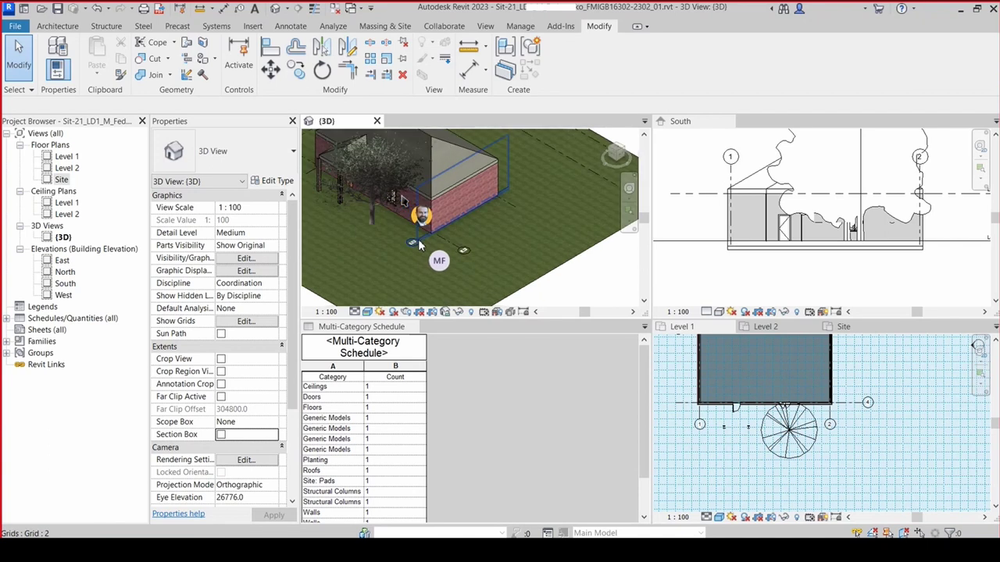
middle_click_drag(402, 200, 332, 170, "shift")
scroll(418, 242, "down", 3)
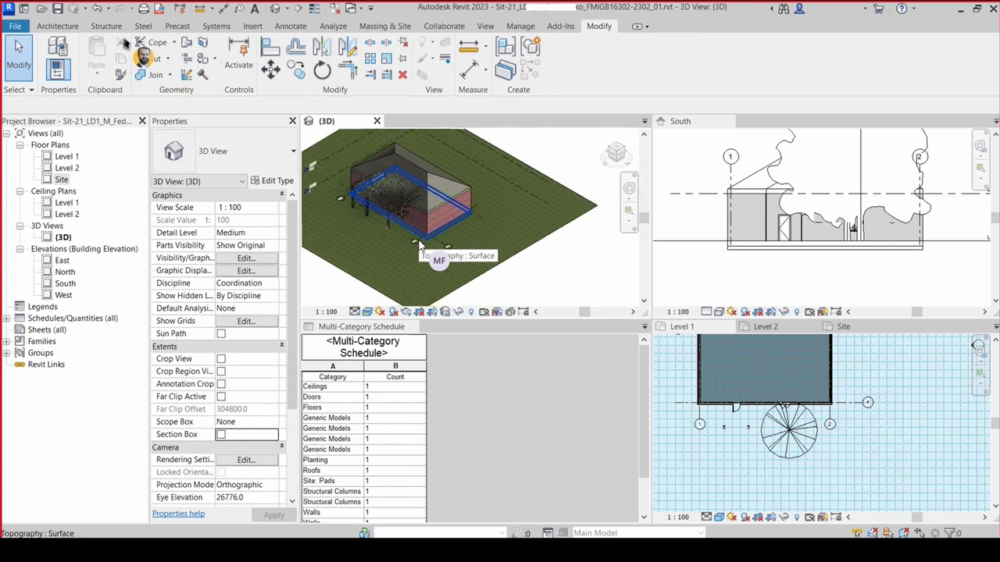
- Start the Architecture Component tool and dismiss the Project Not Saved Recently reminder
left_click(73, 28)
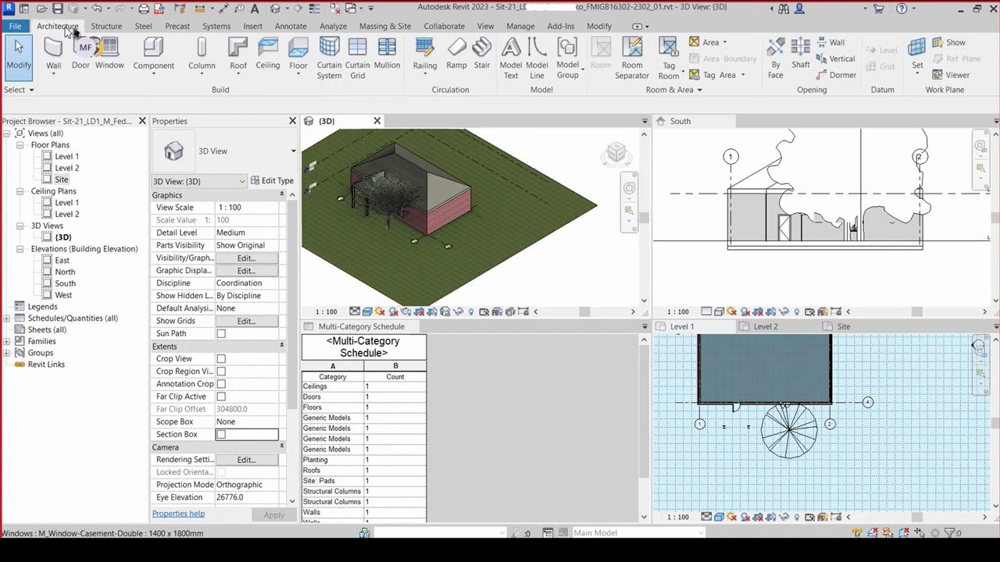
left_click(154, 50)
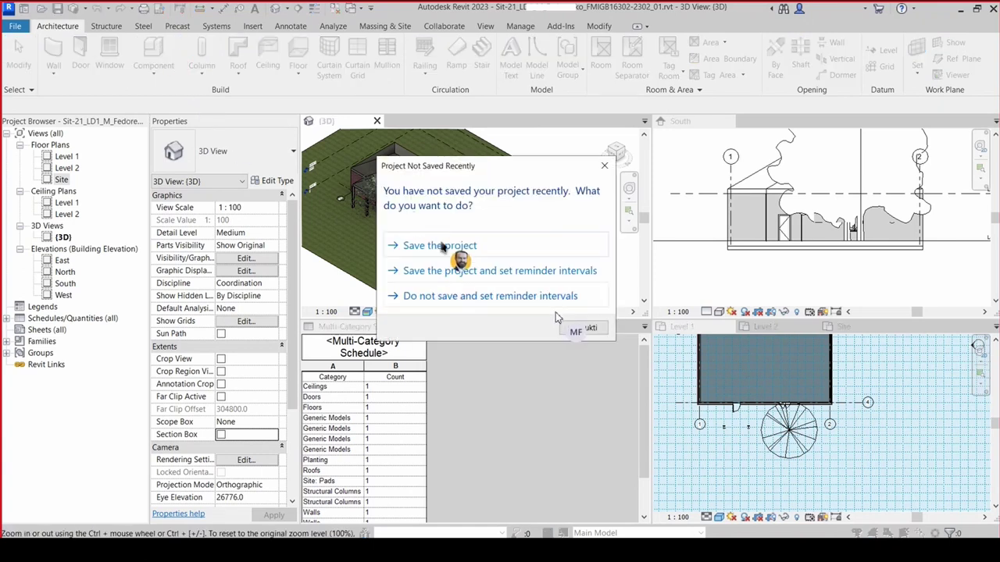
left_click(489, 248)
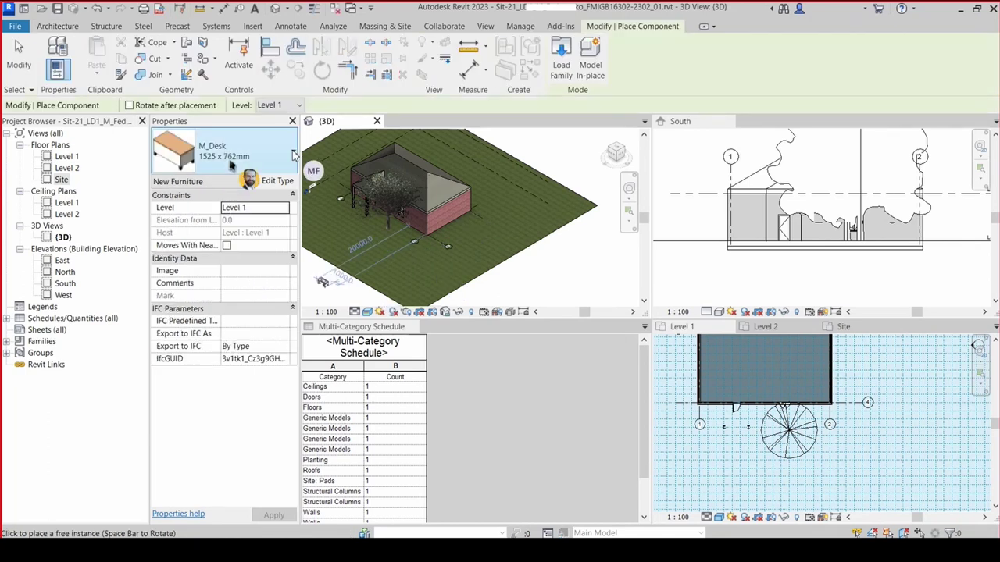
- Choose the M_Desk 1525 x 762mm Student type in the Type Selector
left_click(249, 160)
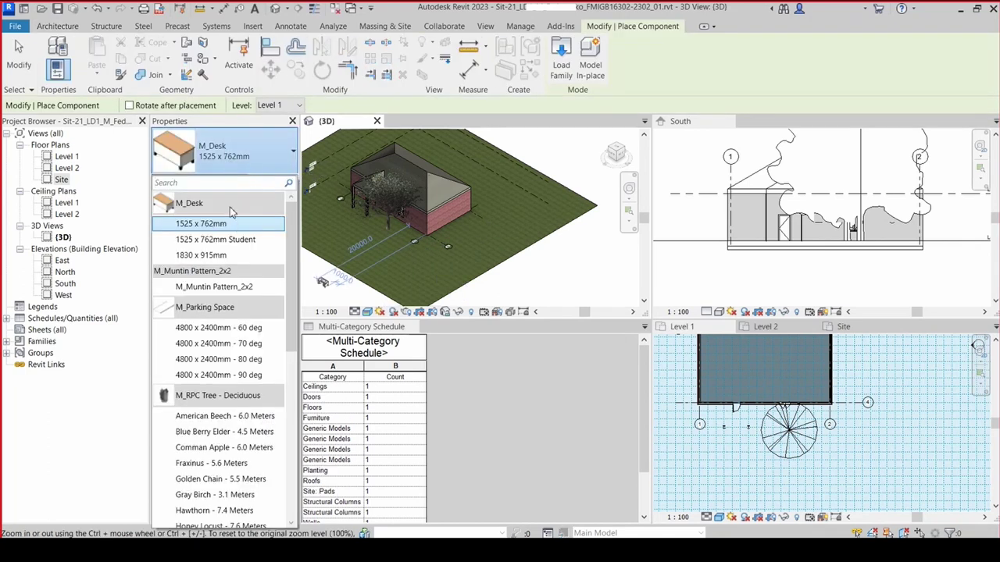
scroll(213, 240, "down", 2)
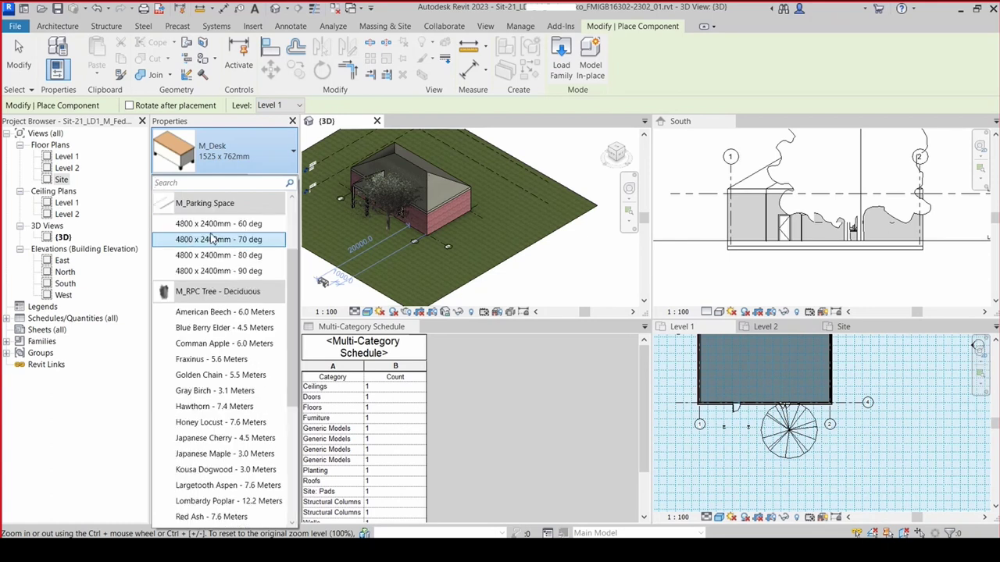
scroll(214, 258, "down", 3)
scroll(214, 304, "down", 1)
scroll(214, 312, "down", 3)
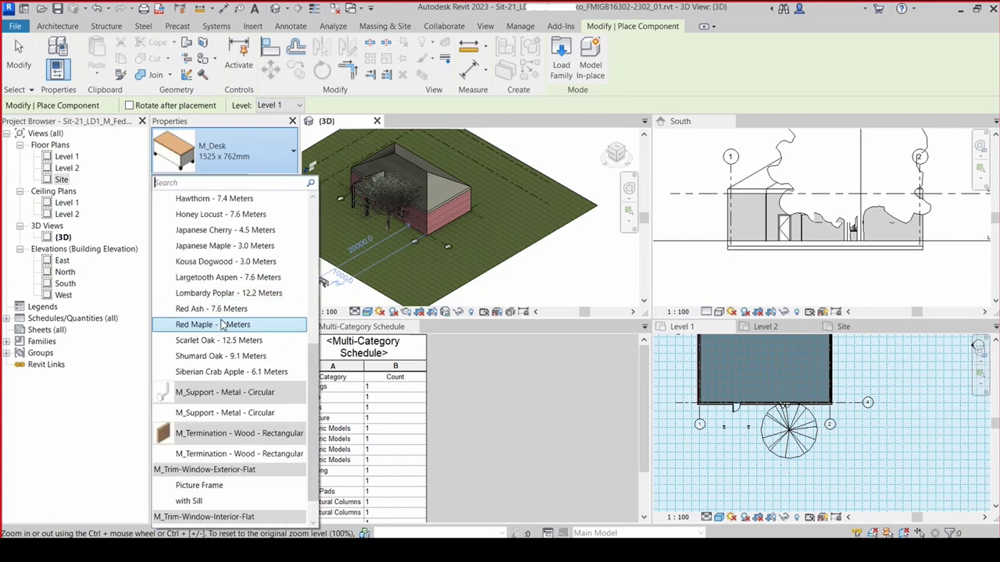
scroll(224, 313, "down", 2)
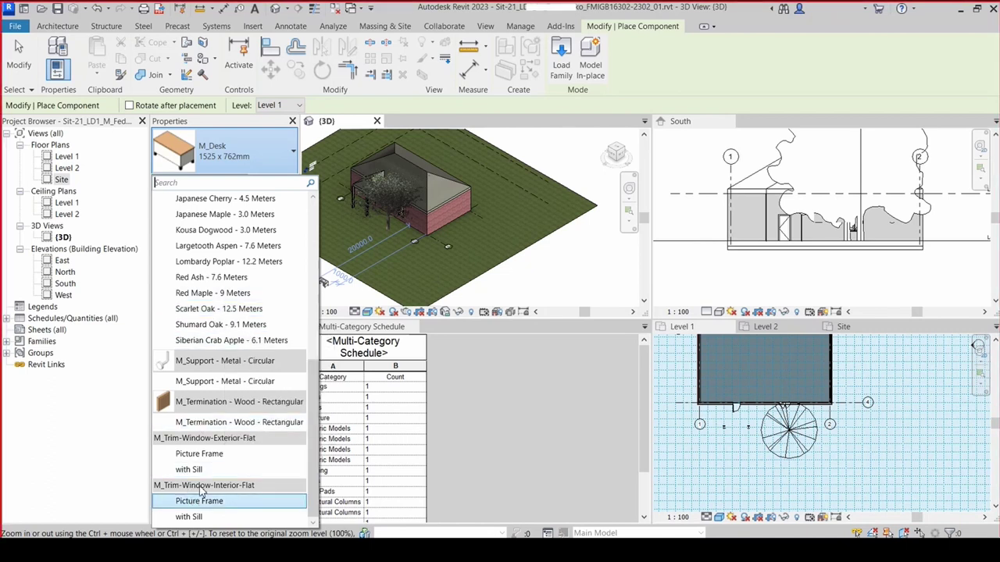
scroll(203, 484, "up", 4)
scroll(212, 437, "up", 3)
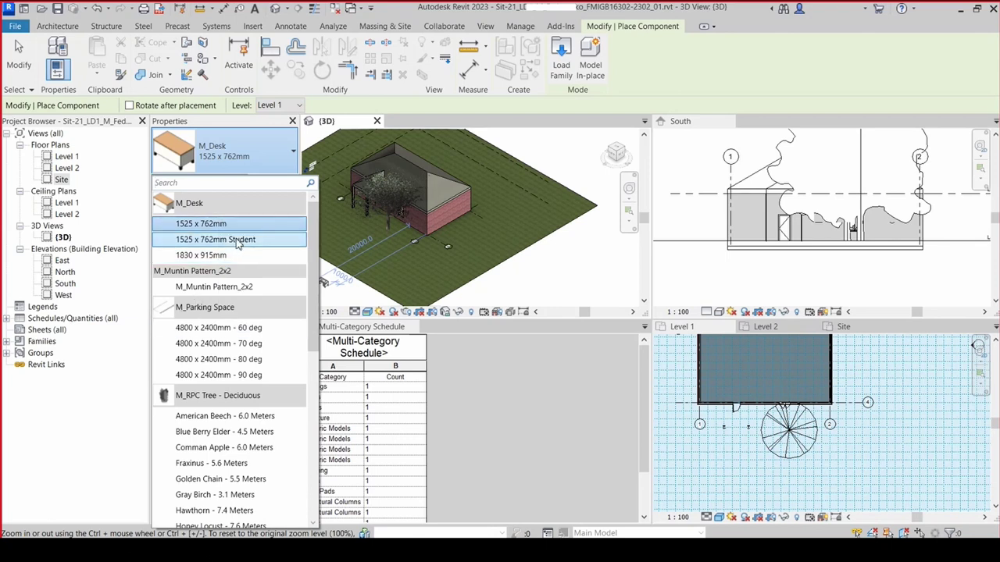
left_click(238, 240)
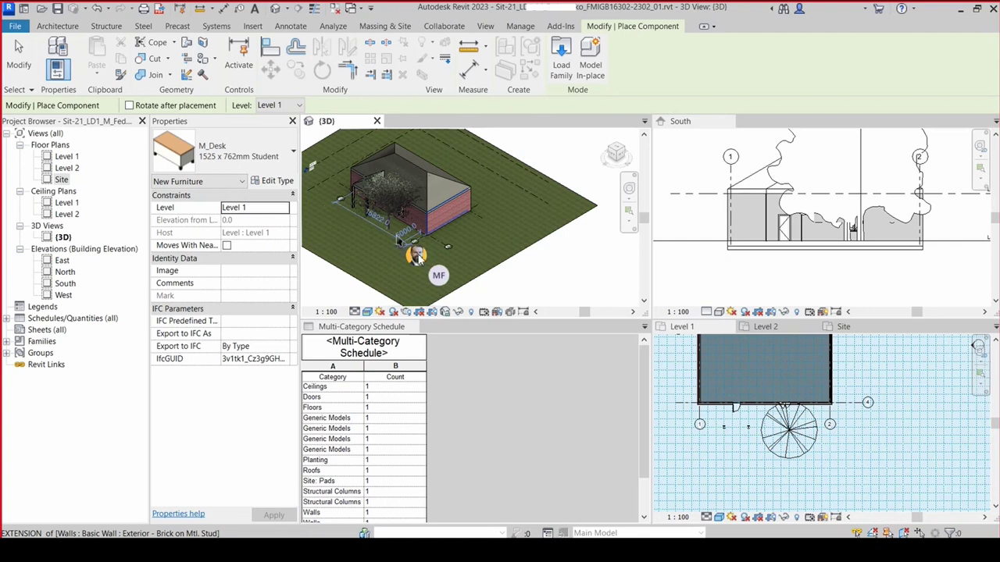
- Place the Student desk on the grass beside the house on Level 1
scroll(414, 254, "down", 3)
scroll(405, 242, "up", 5)
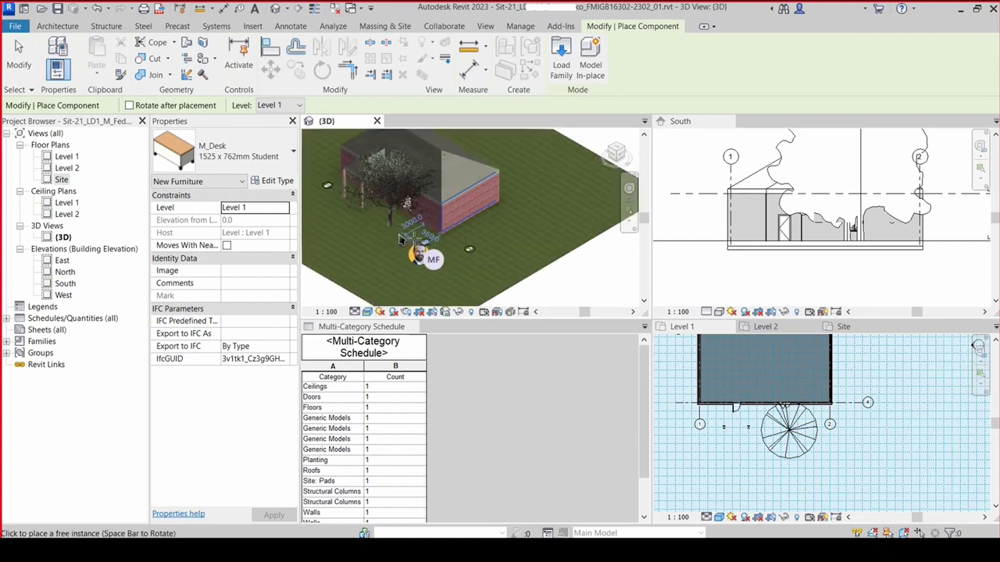
scroll(402, 239, "up", 2)
scroll(398, 235, "up", 2)
scroll(395, 228, "up", 2)
scroll(391, 221, "up", 1)
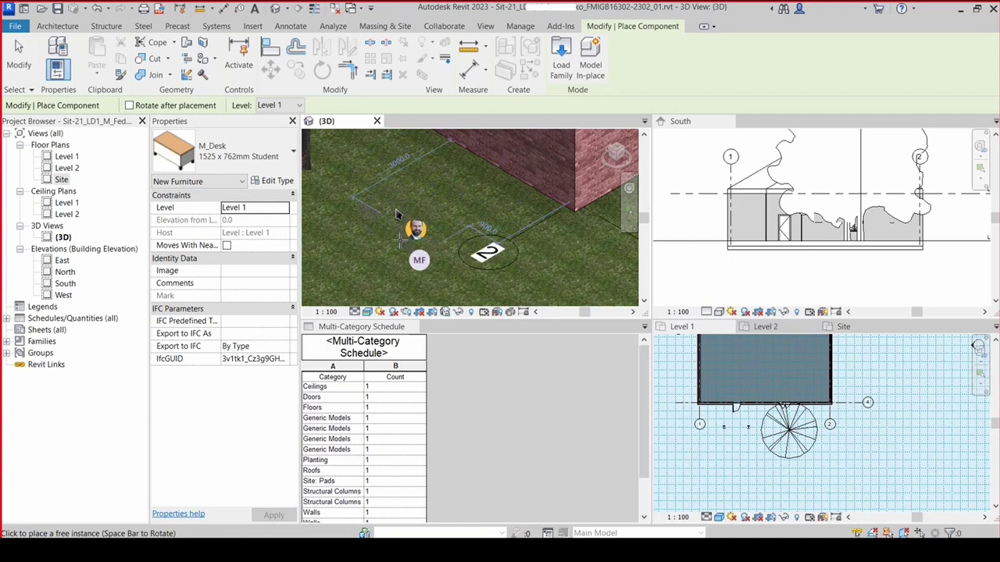
left_click(397, 215)
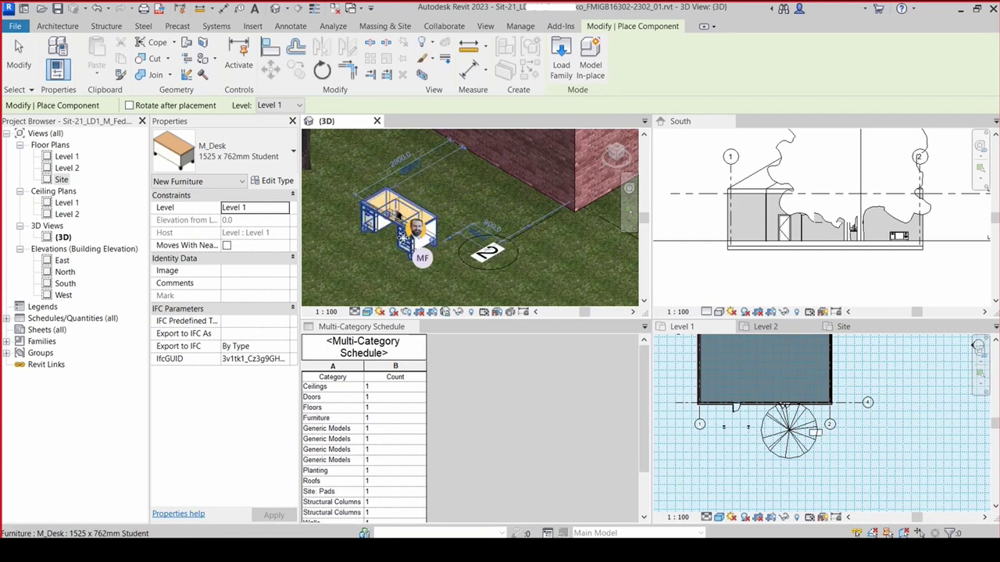
left_click(393, 243)
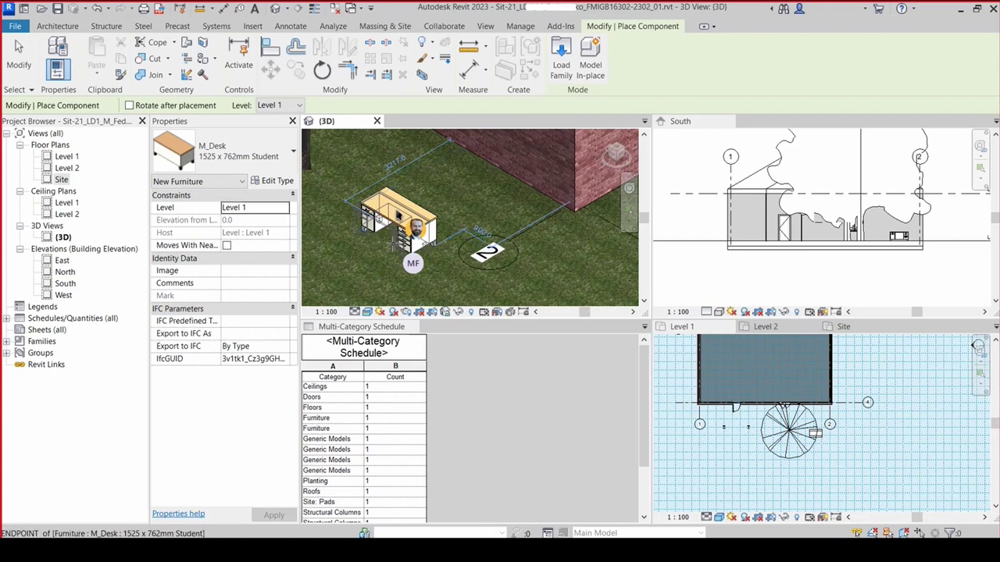
key("Escape")
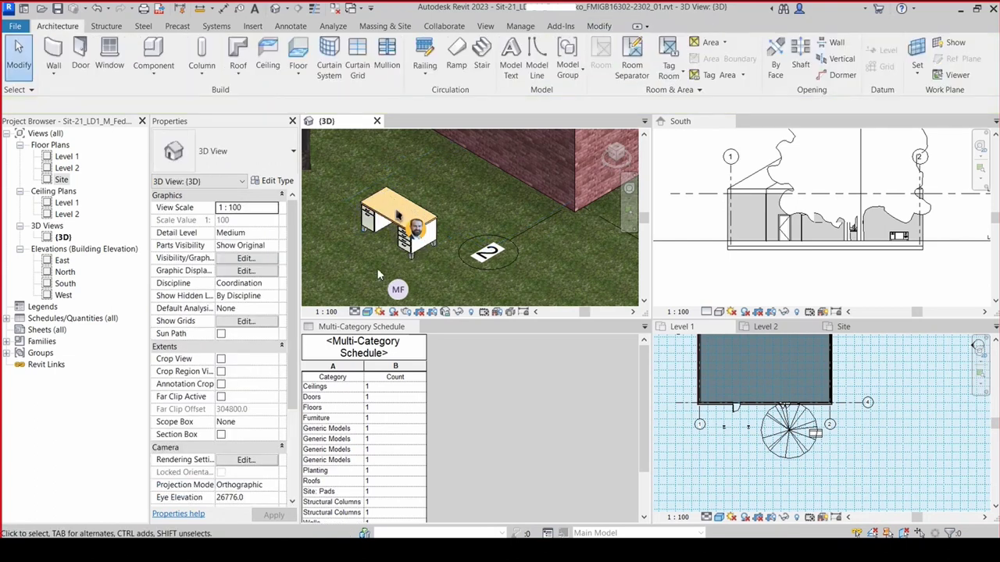
- Zoom out to show the house, Scarlet Oak trees and Student desk, then save the project
middle_click_drag(377, 268, 378, 265, "shift")
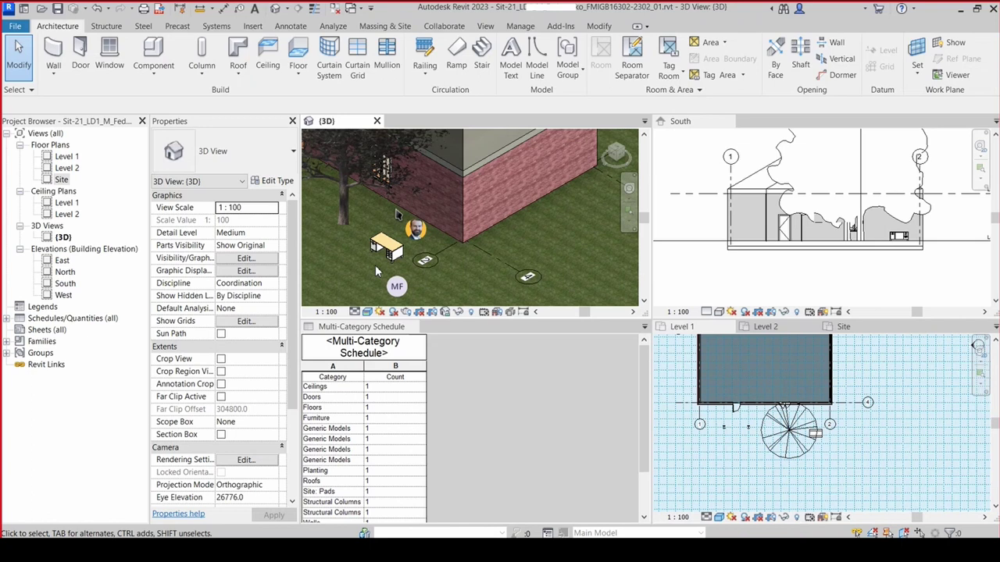
scroll(375, 264, "down", 1)
scroll(375, 264, "down", 1)
scroll(375, 265, "down", 1)
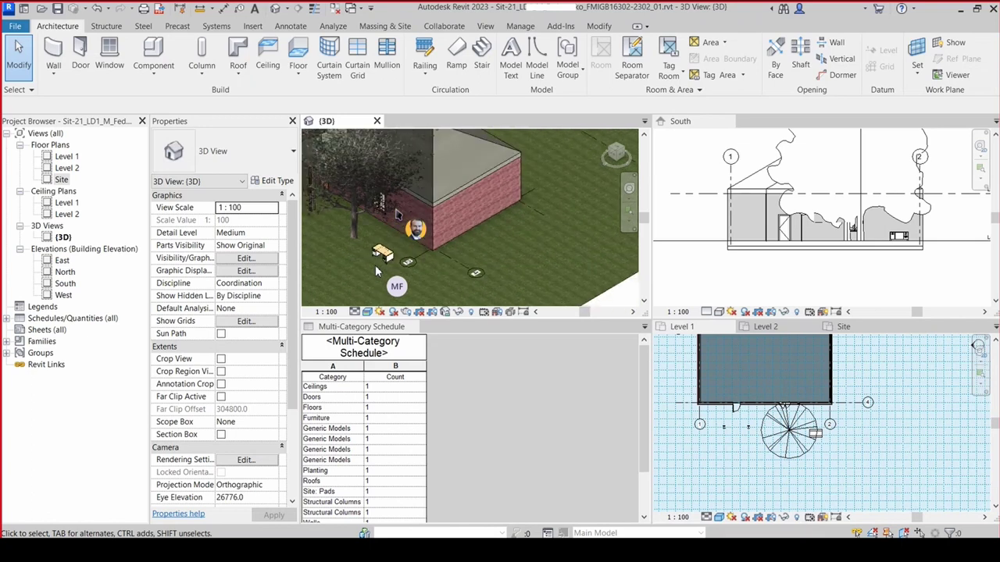
scroll(375, 266, "down", 1)
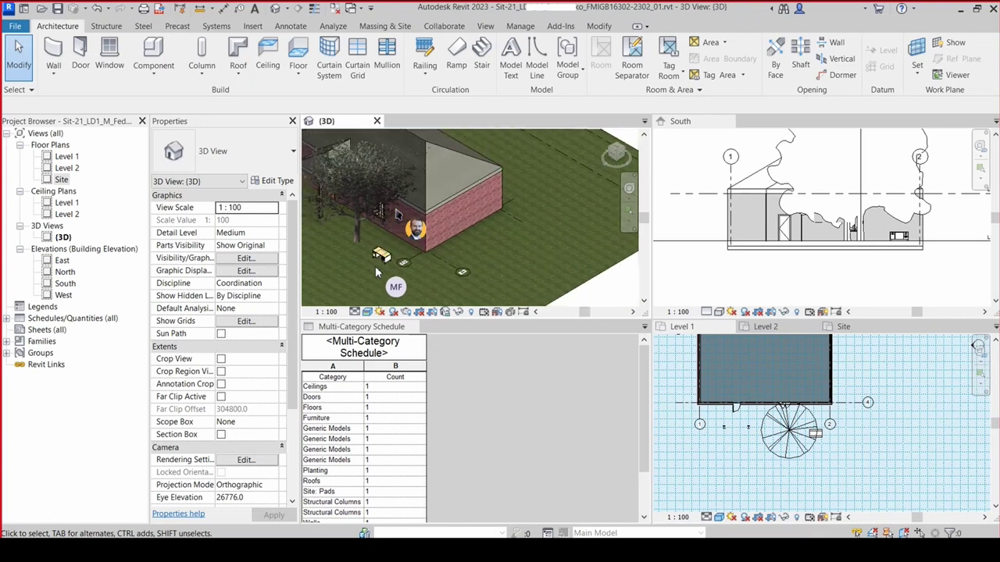
scroll(375, 266, "down", 1)
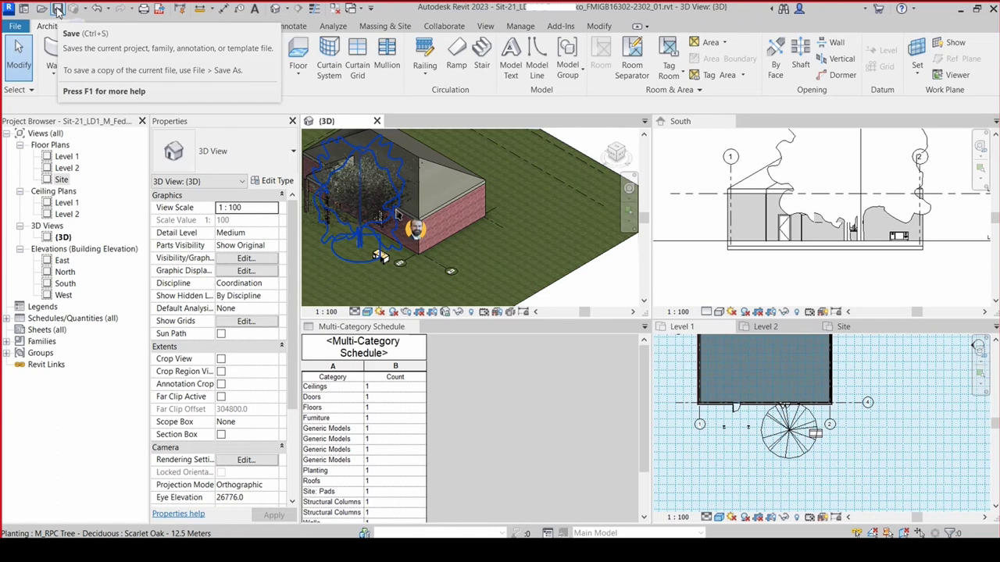
left_click(58, 10)
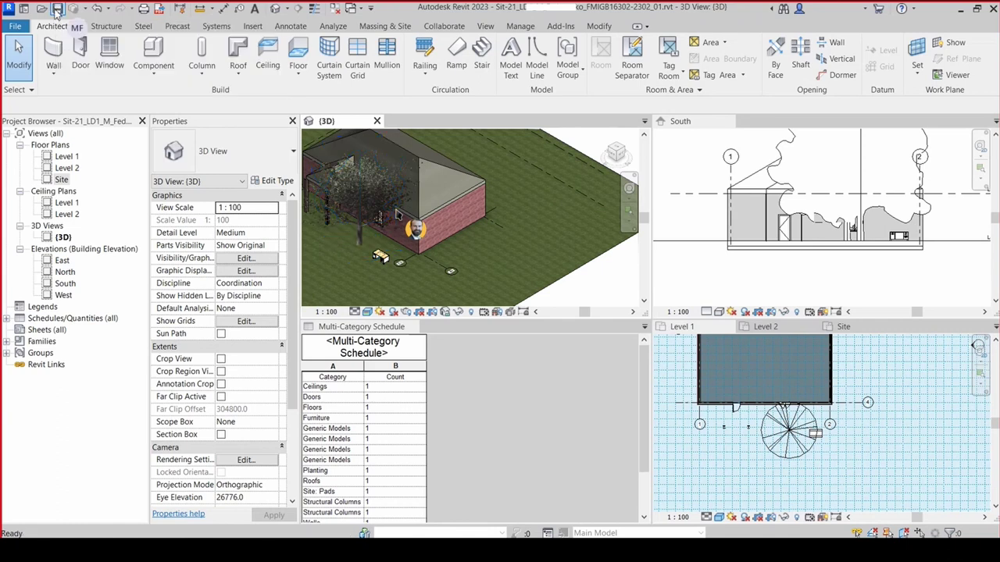